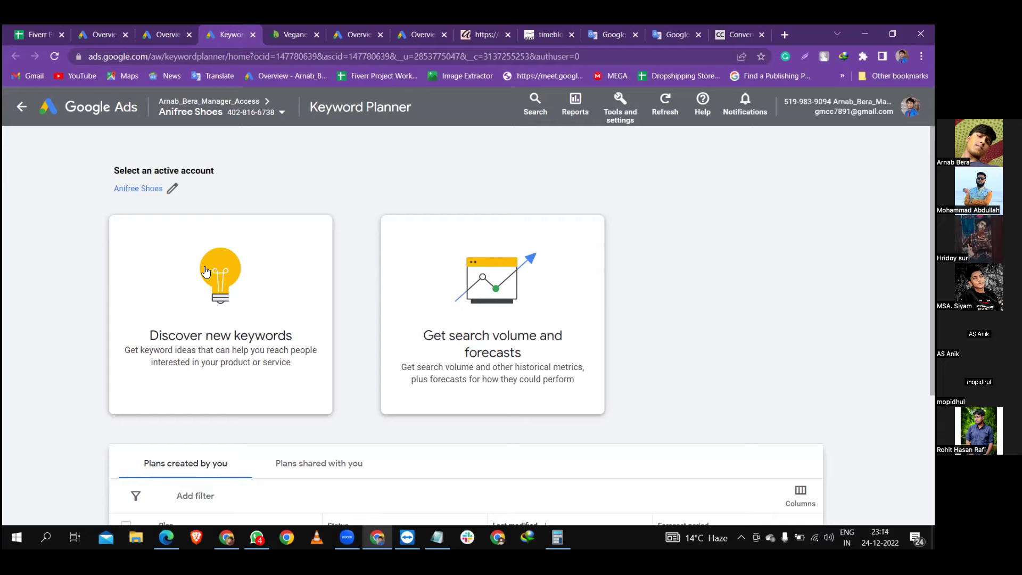
Open the women's shoes (Damen) category on the Anifree Shoes website
click(304, 25)
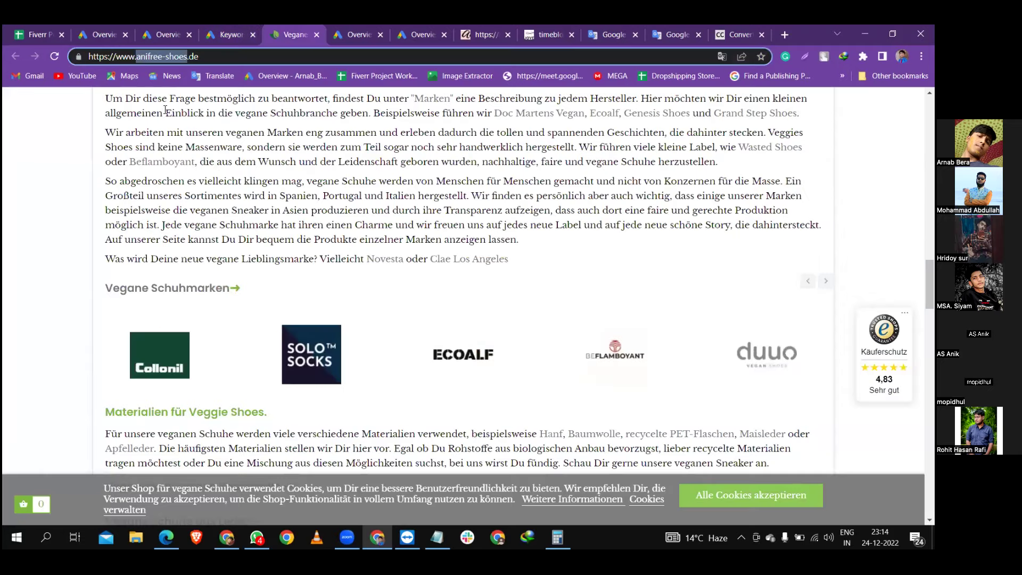
scroll(275, 189, up, 1)
scroll(275, 189, up, 20)
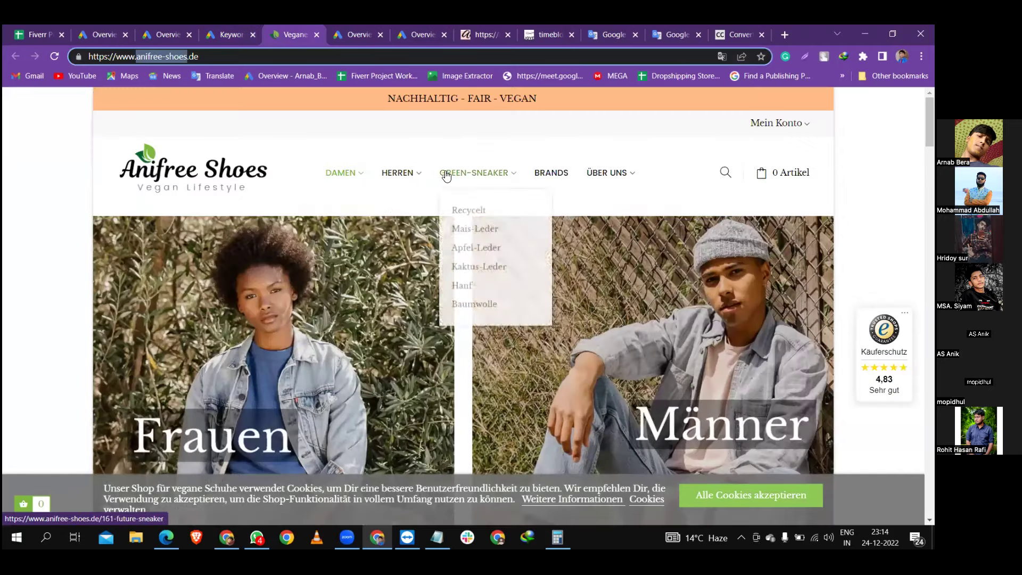
click(337, 174)
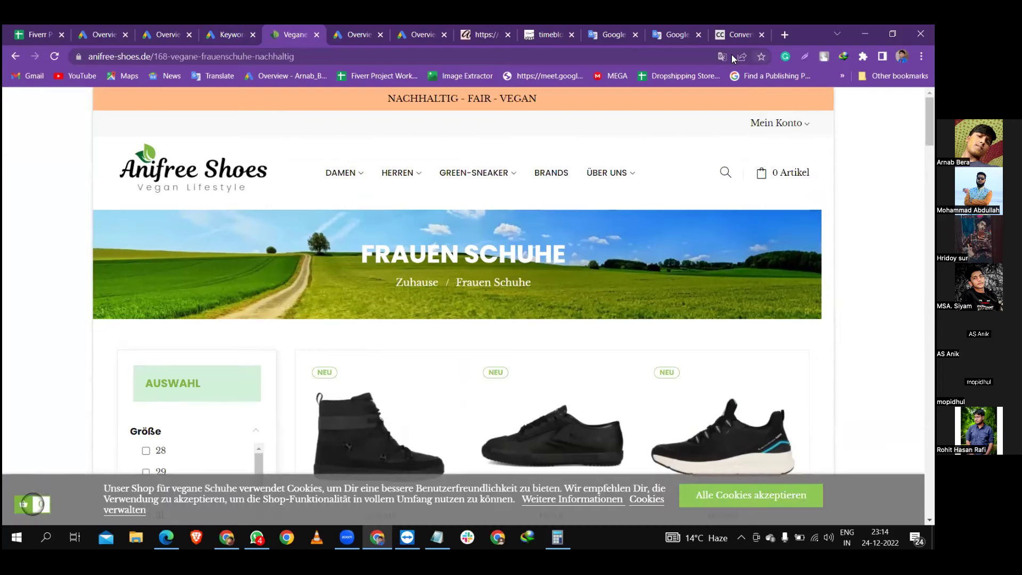
Review the keyword list in the Notepad file All.txt, then return to the Anifree Shoes women's shoes page
click(437, 537)
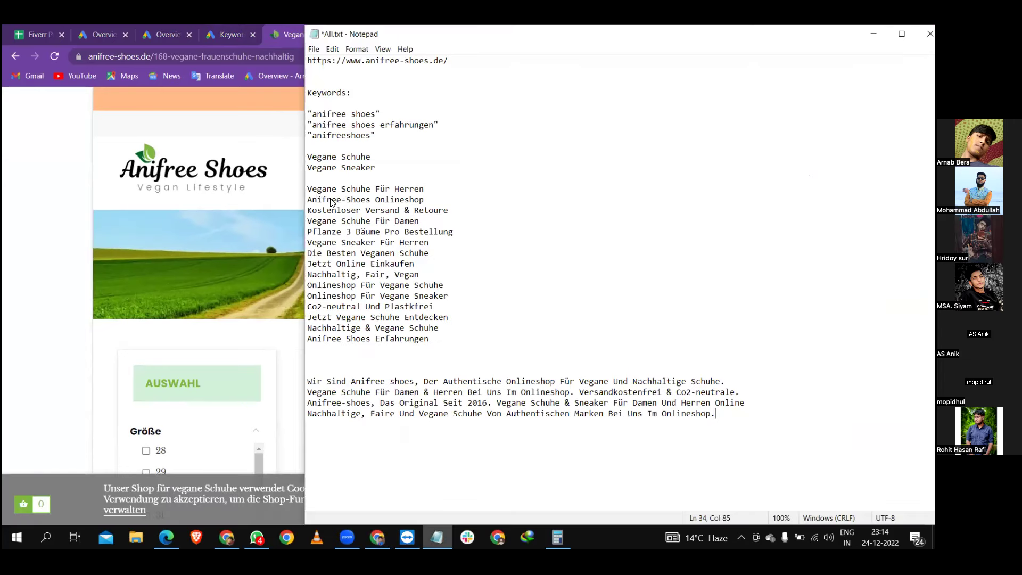
drag(307, 189, 369, 199)
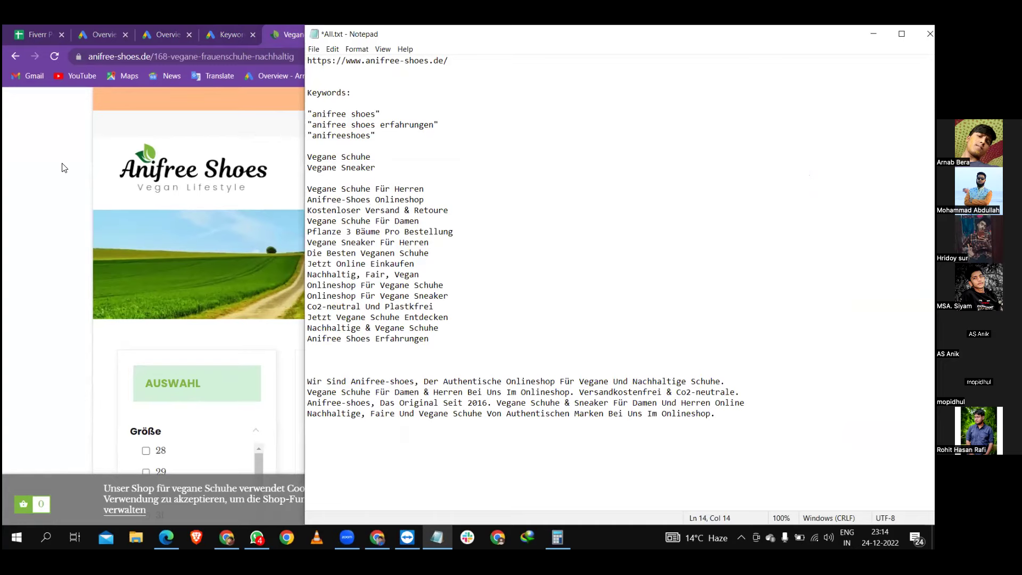
click(62, 165)
click(163, 25)
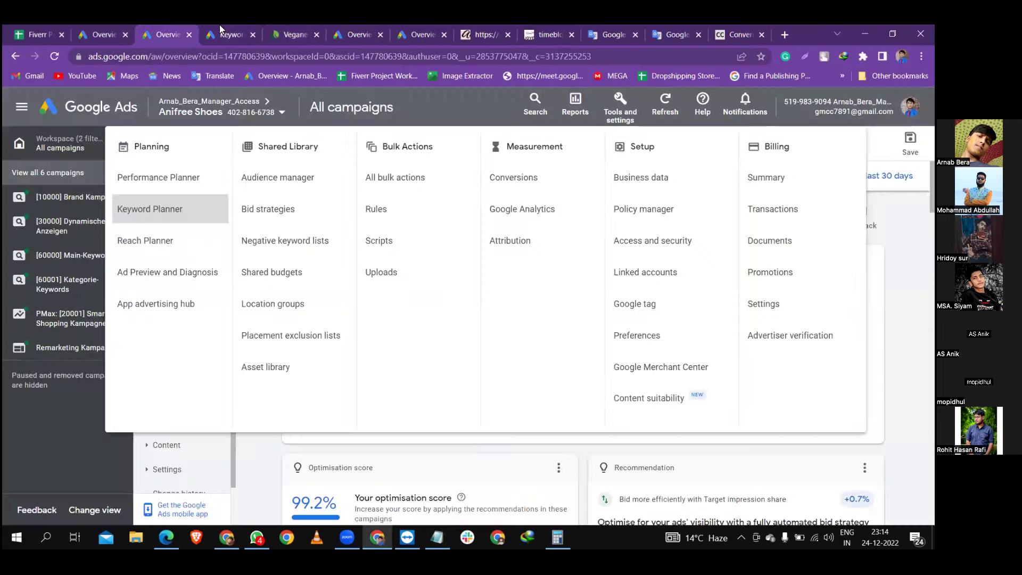
click(276, 25)
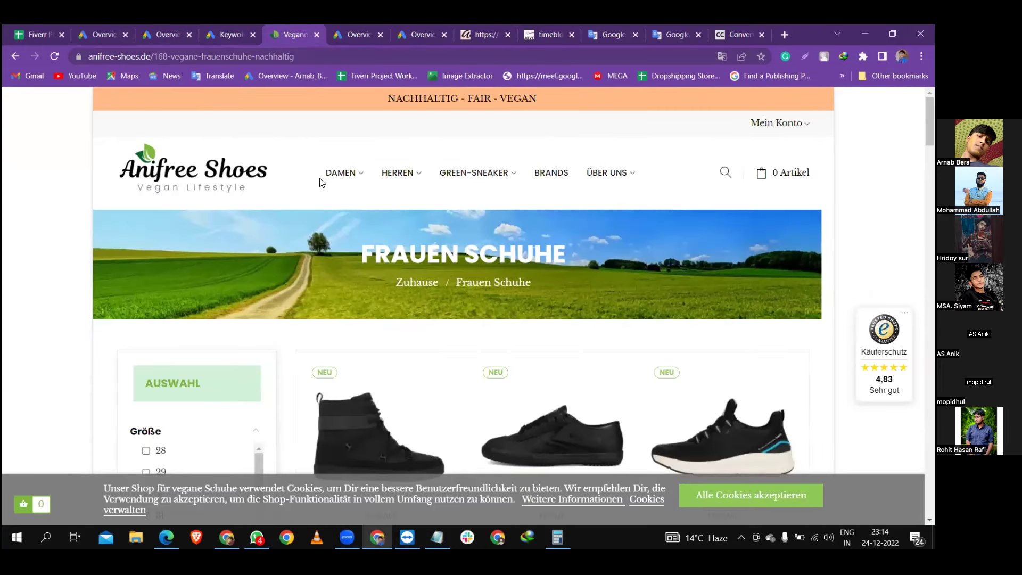
click(148, 57)
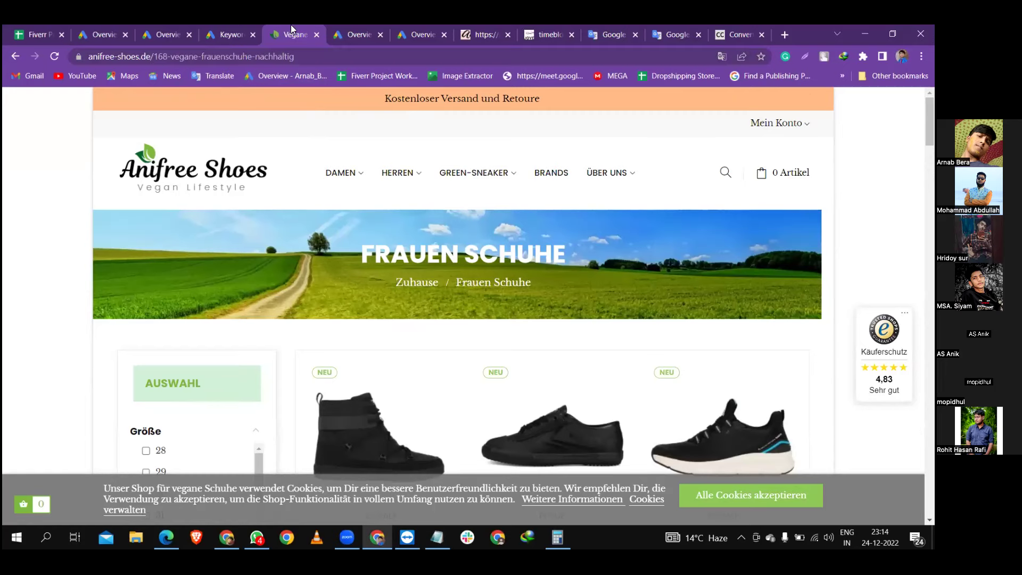
Discover new keywords in Keyword Planner for the term "anifree-shoes", with German and Germany as the targeting
click(208, 34)
click(246, 314)
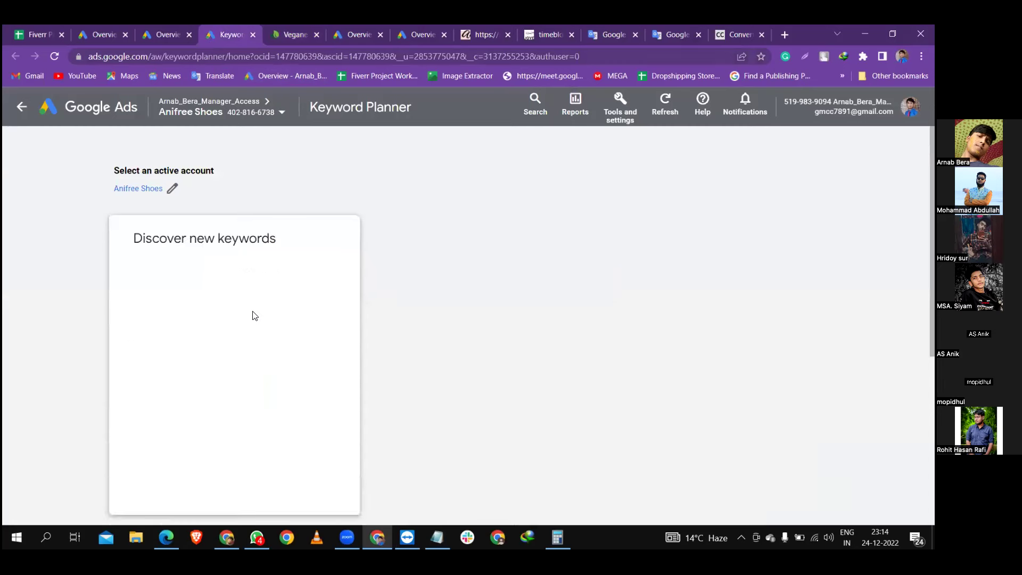
text(anifree-shoes)
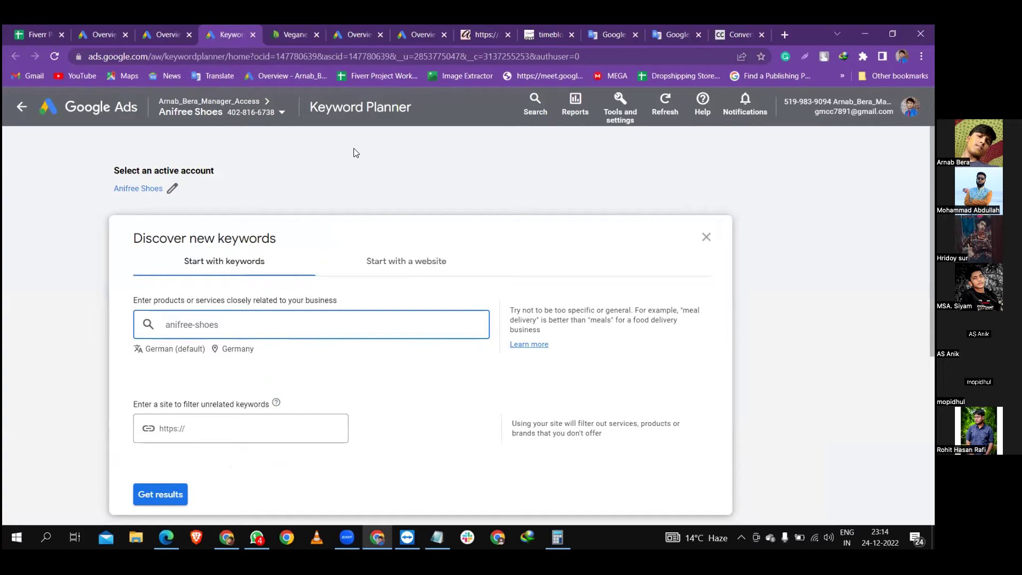
key(Return)
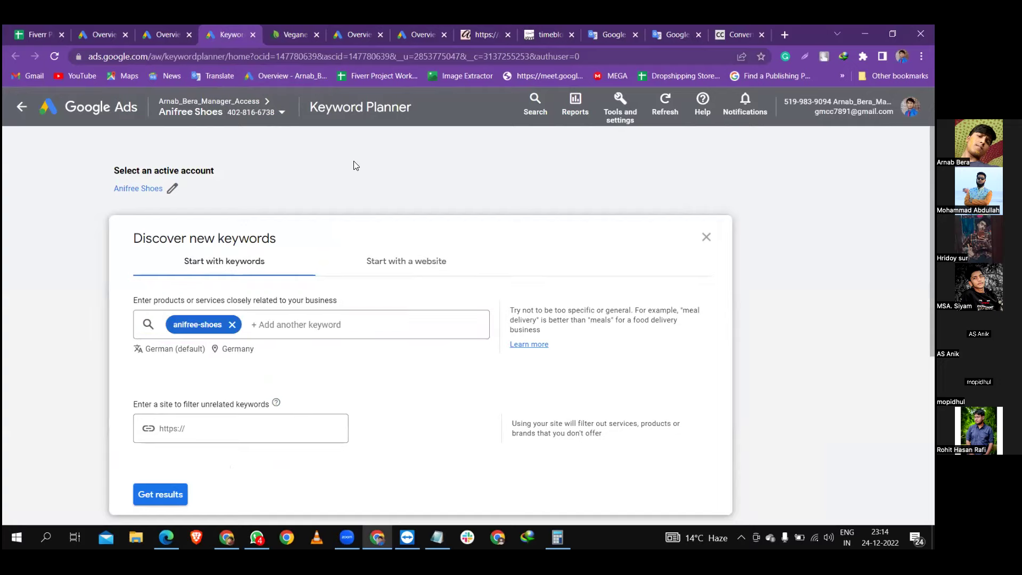
click(163, 493)
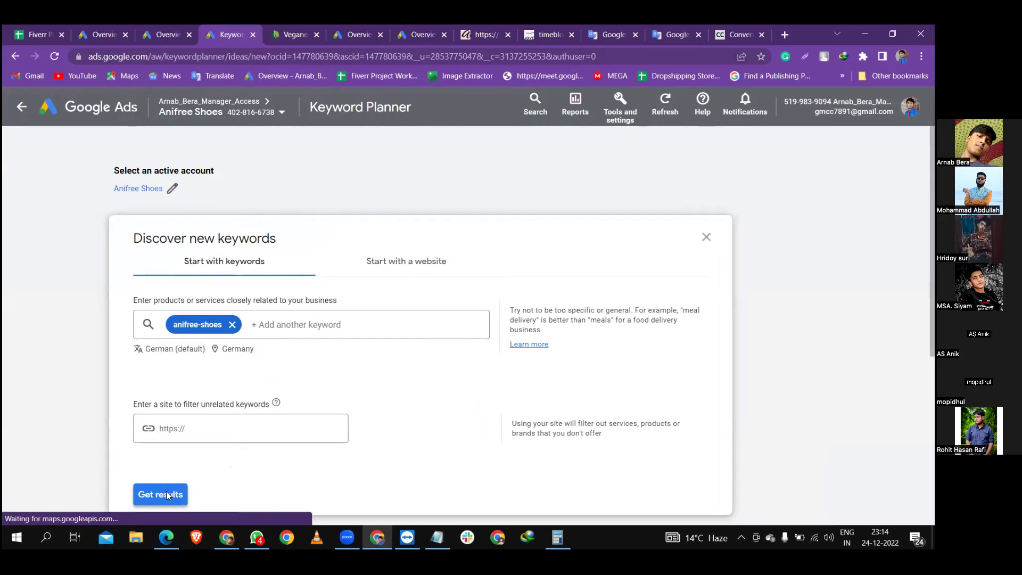
Remove the Exclude adult ideas filter from the keyword ideas
click(910, 244)
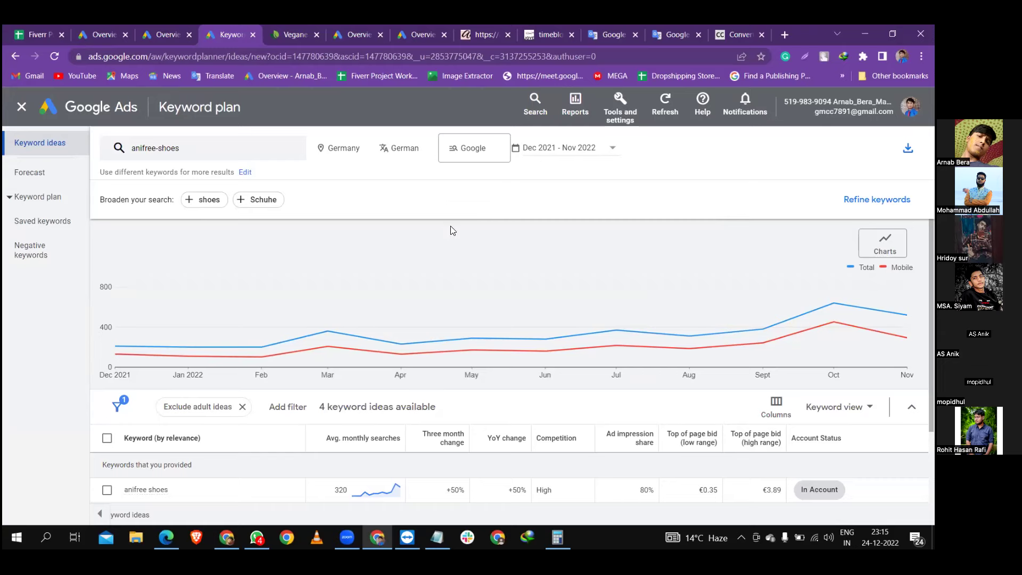
click(242, 406)
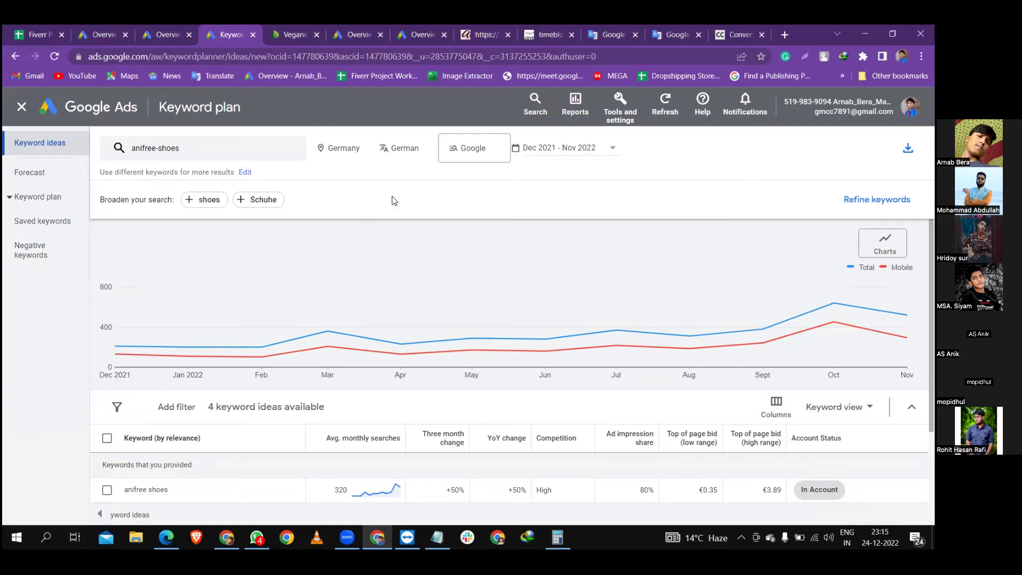
key(XF86AudioRaiseVolume)
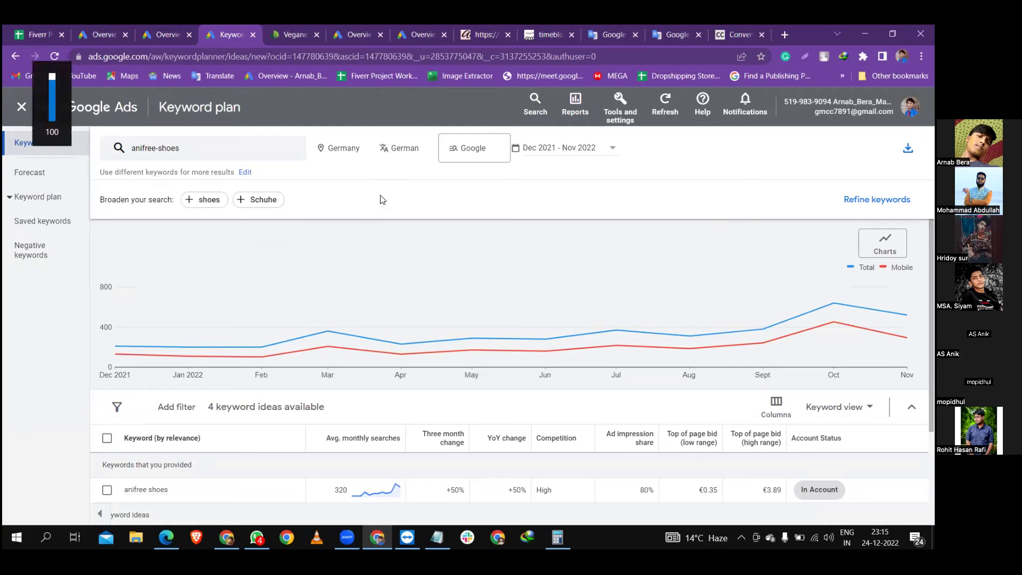
Examine the "anifree shoes" keyword's included search terms and average monthly search trend in the keyword ideas table
mouse_move(588, 296)
scroll(437, 341, down, 3)
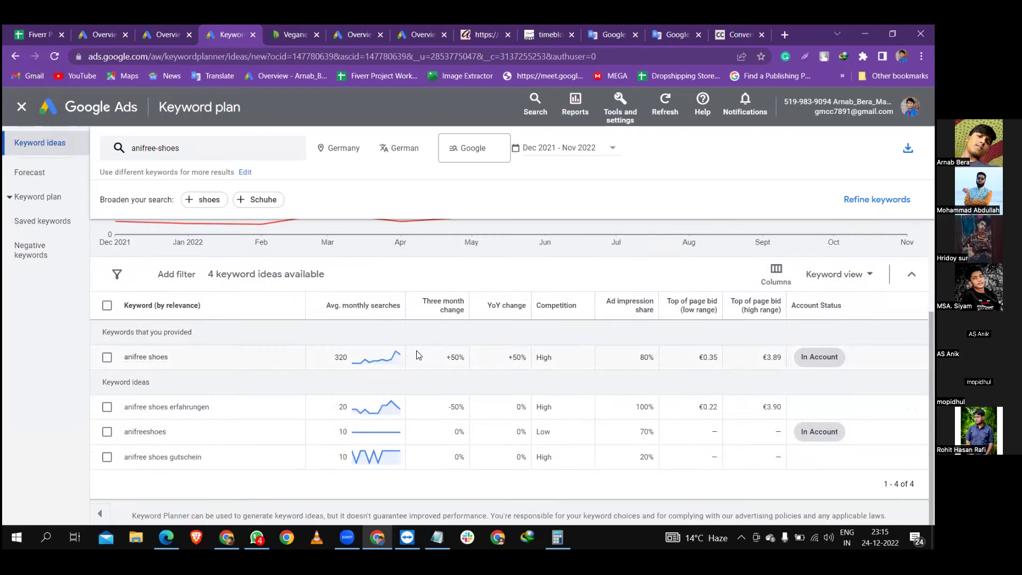
drag(124, 357, 172, 361)
click(50, 343)
drag(168, 357, 127, 364)
click(128, 364)
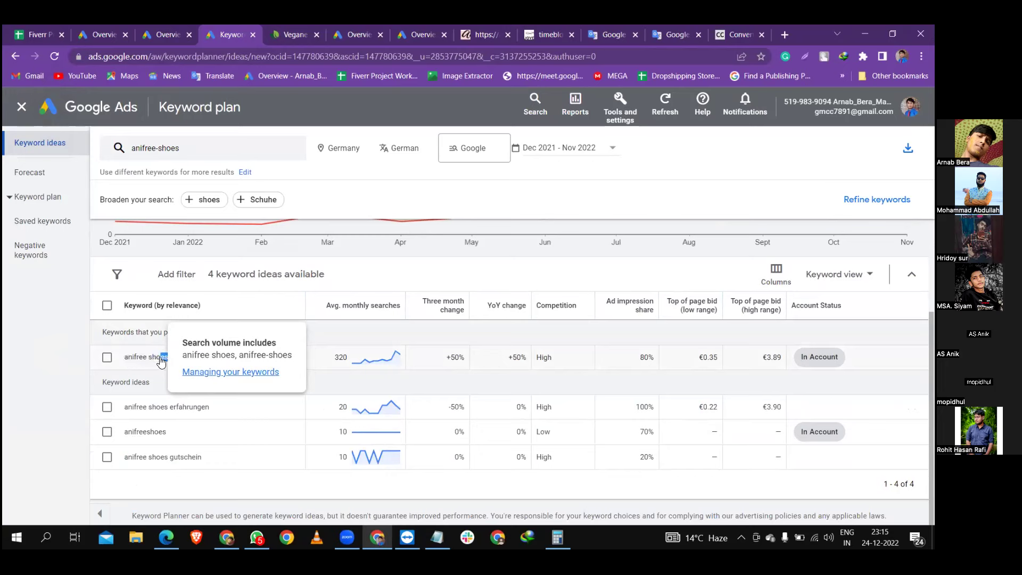
click(150, 362)
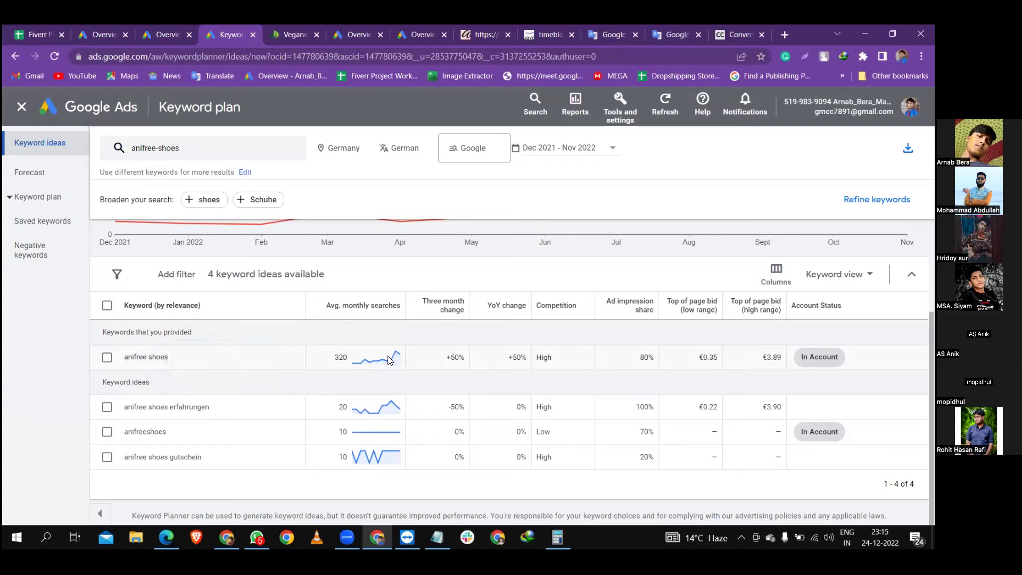
mouse_move(387, 355)
Copy the three quoted anifree brand keywords from the Notepad file and translate them from German to English in Google Translate
click(437, 537)
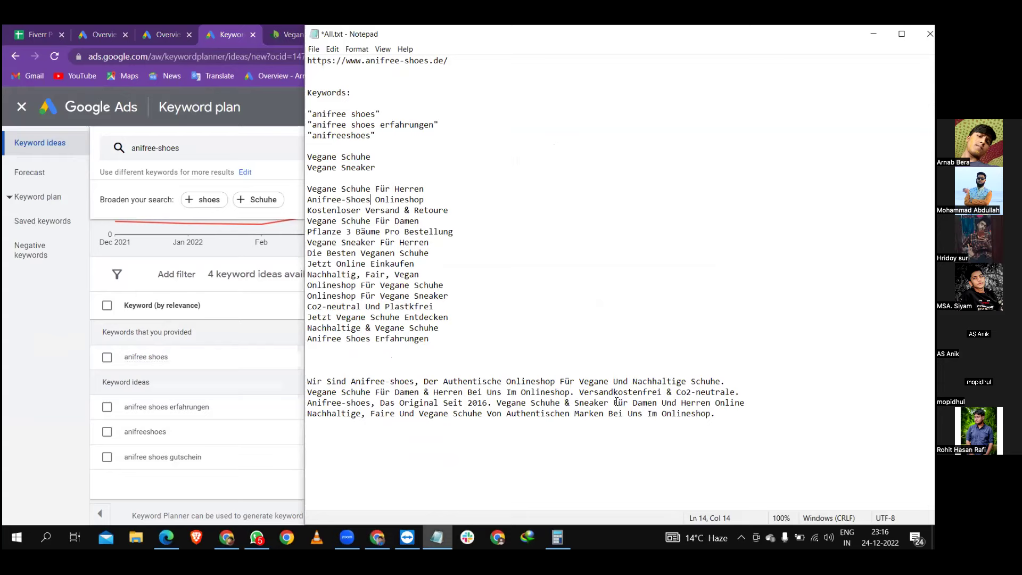
drag(386, 138, 309, 113)
key(ctrl+c)
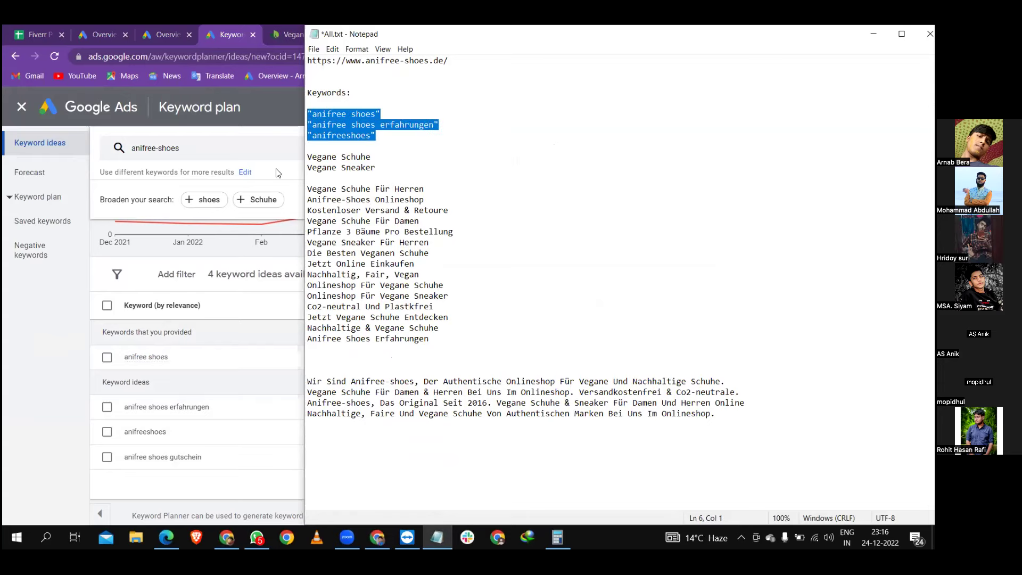
click(75, 323)
click(654, 25)
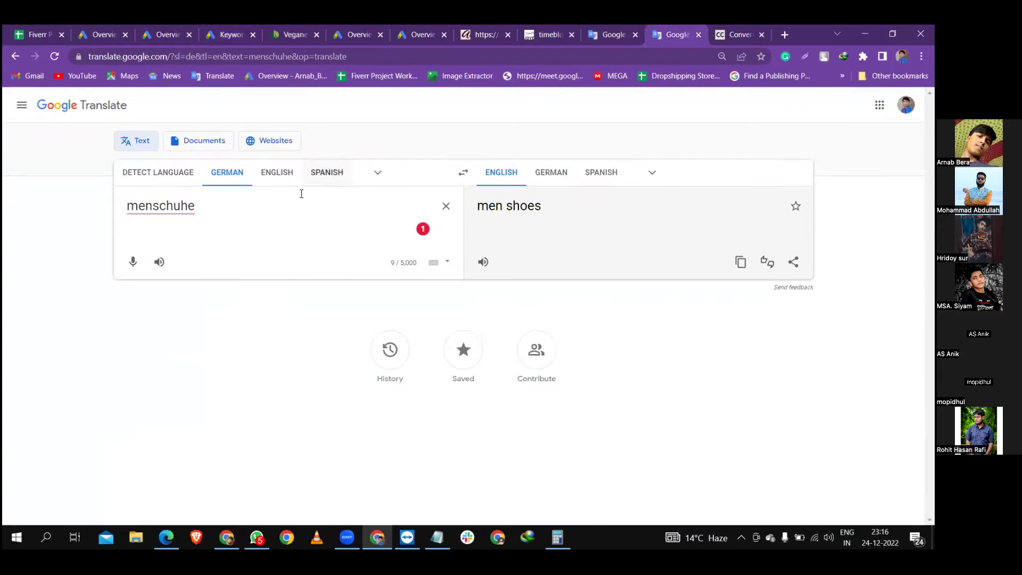
key(ctrl+a)
key(ctrl+v)
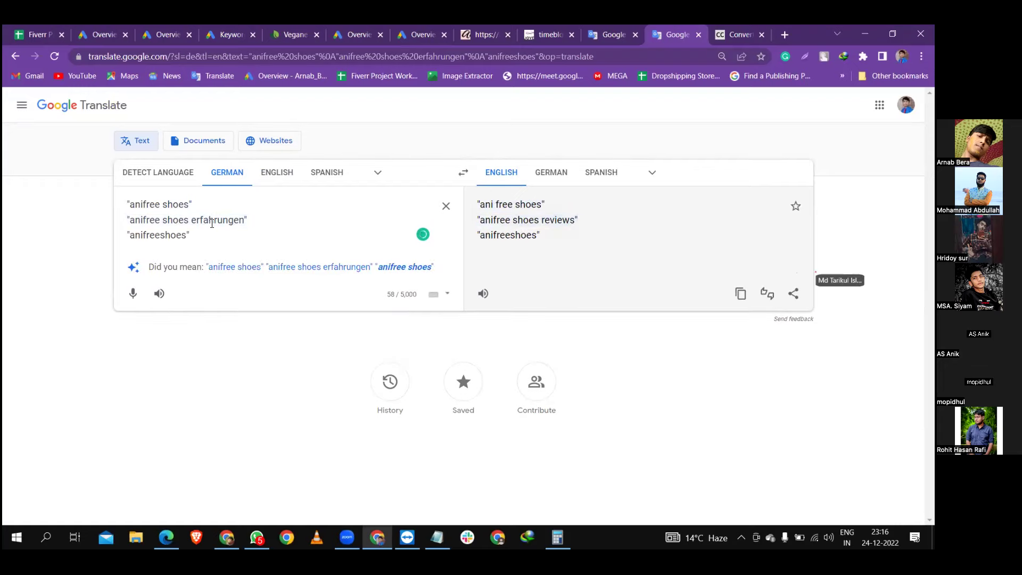
drag(192, 221, 244, 219)
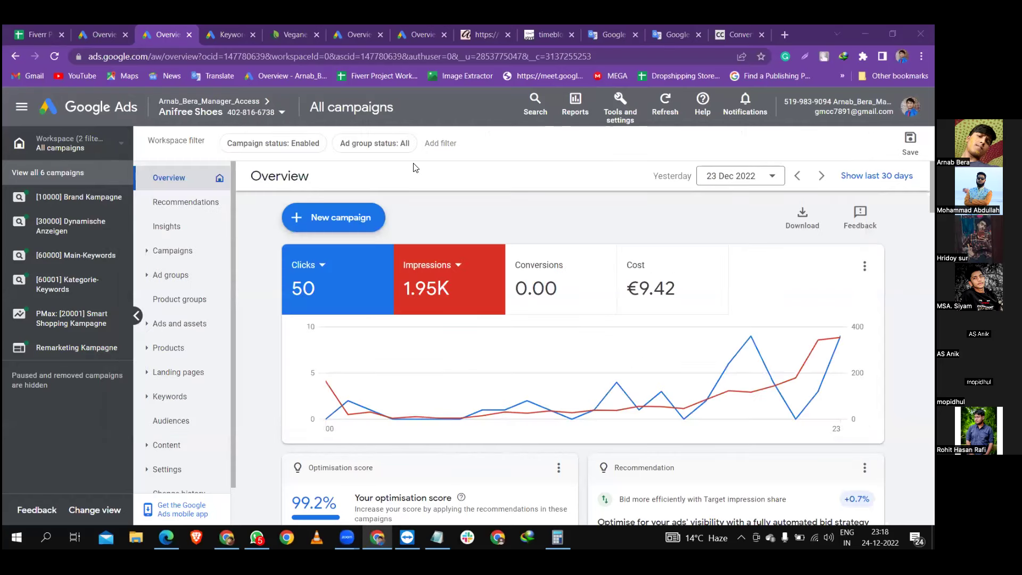
Copy the keyword idea "anifree shoes gutschein" from Keyword Planner and translate it from German to English in Google Translate
click(227, 25)
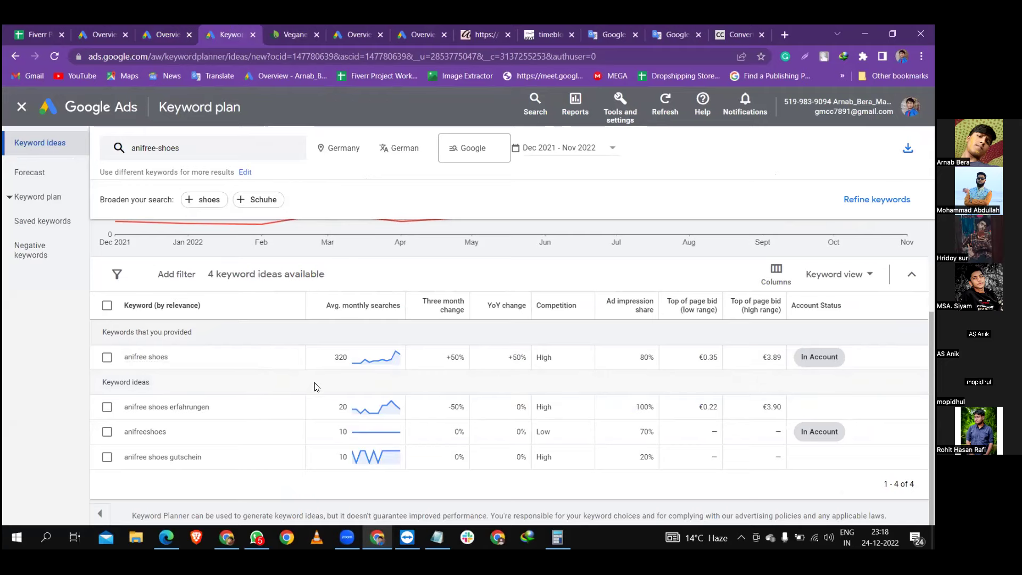
click(676, 26)
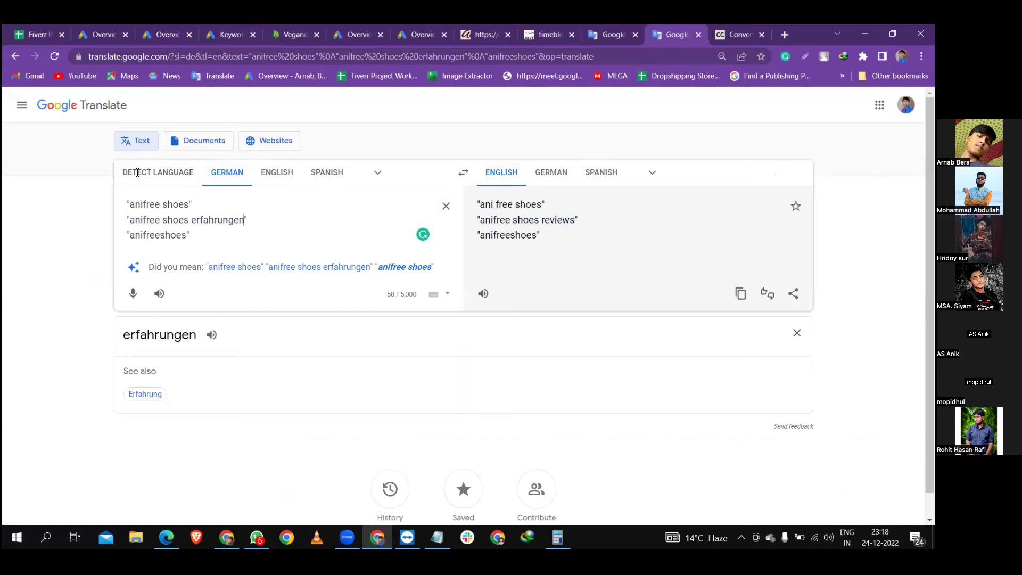
click(222, 33)
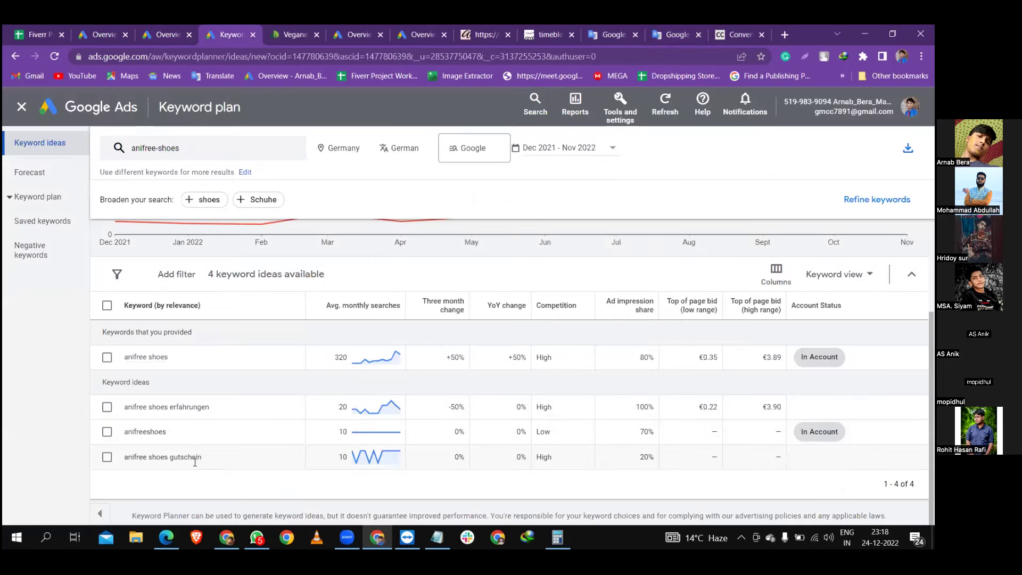
drag(202, 457, 129, 455)
right_click(129, 456)
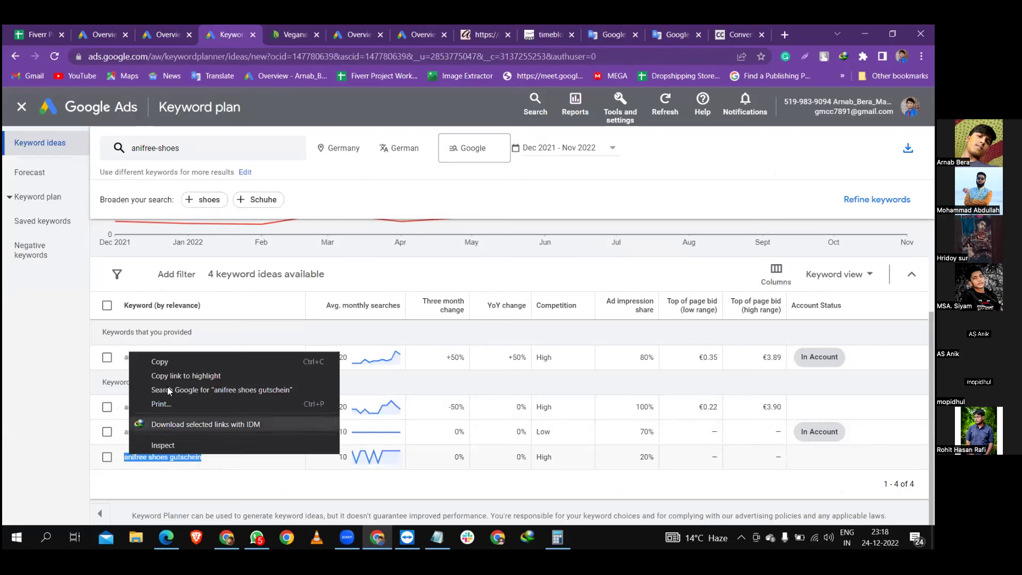
click(160, 361)
click(611, 34)
click(676, 34)
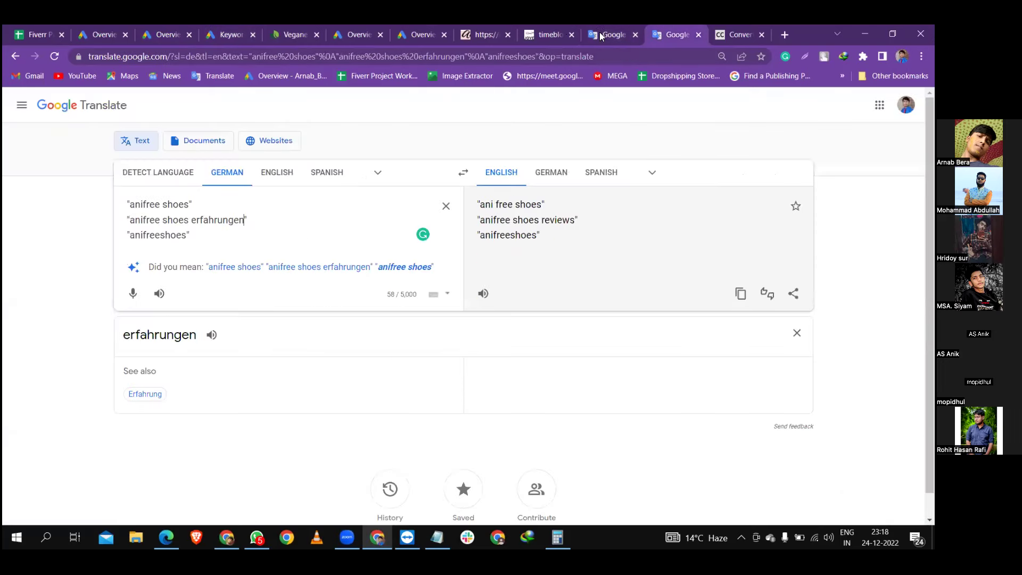
key(ctrl+a)
key(ctrl+v)
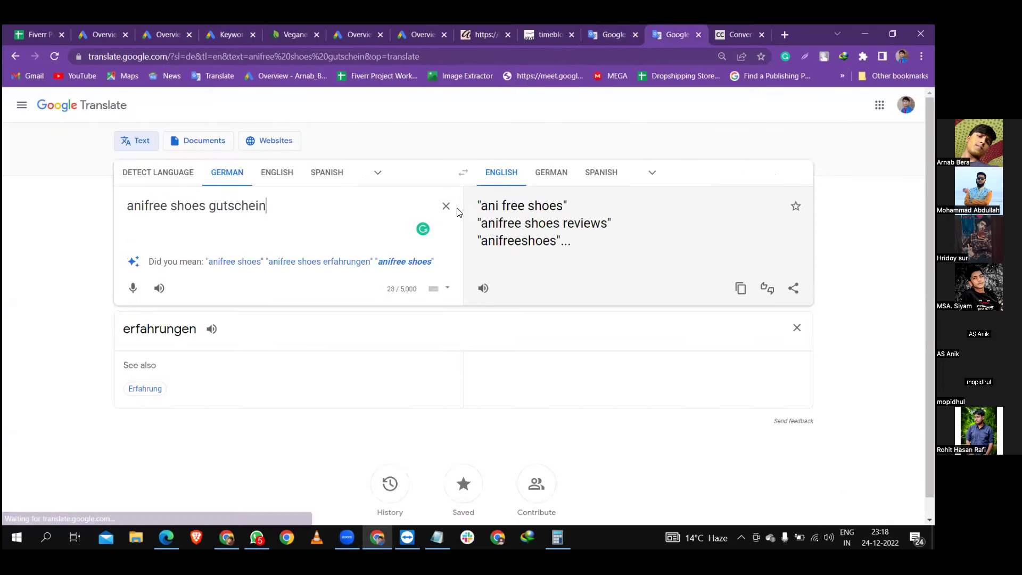
double_click(585, 208)
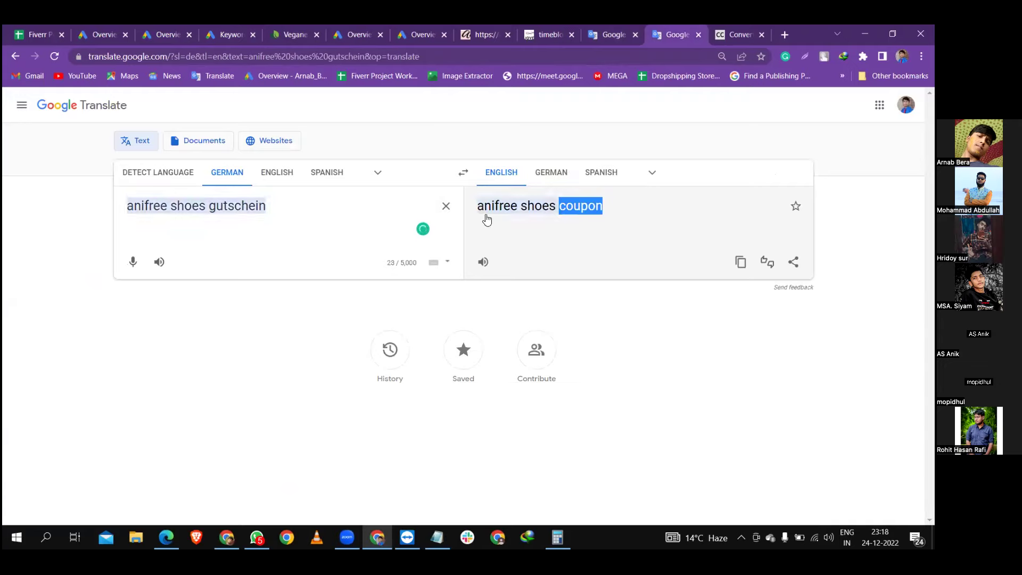
click(259, 408)
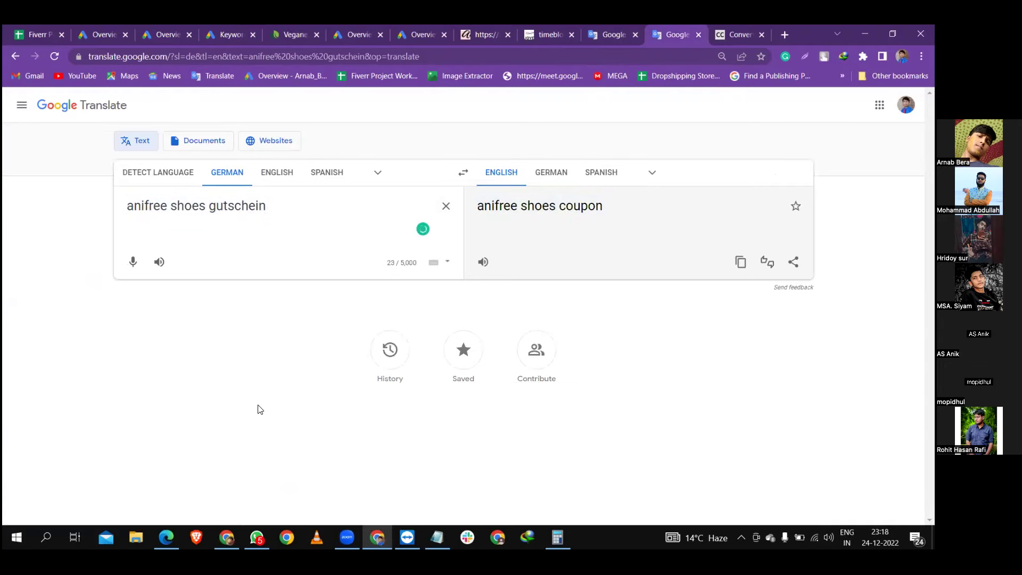
Start a new campaign in the Anifree Shoes Google Ads account and choose Sales as its objective
click(171, 25)
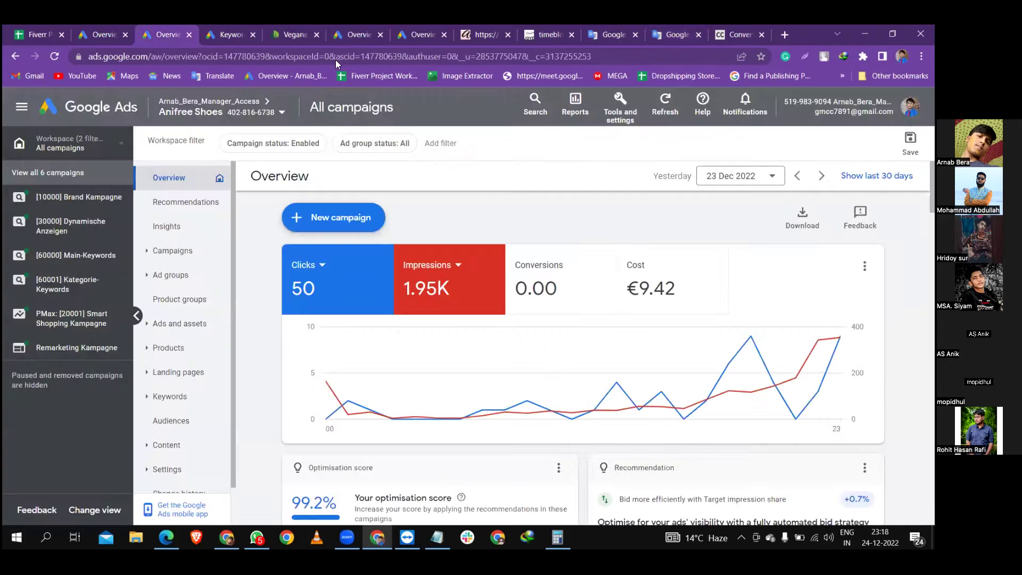
click(313, 222)
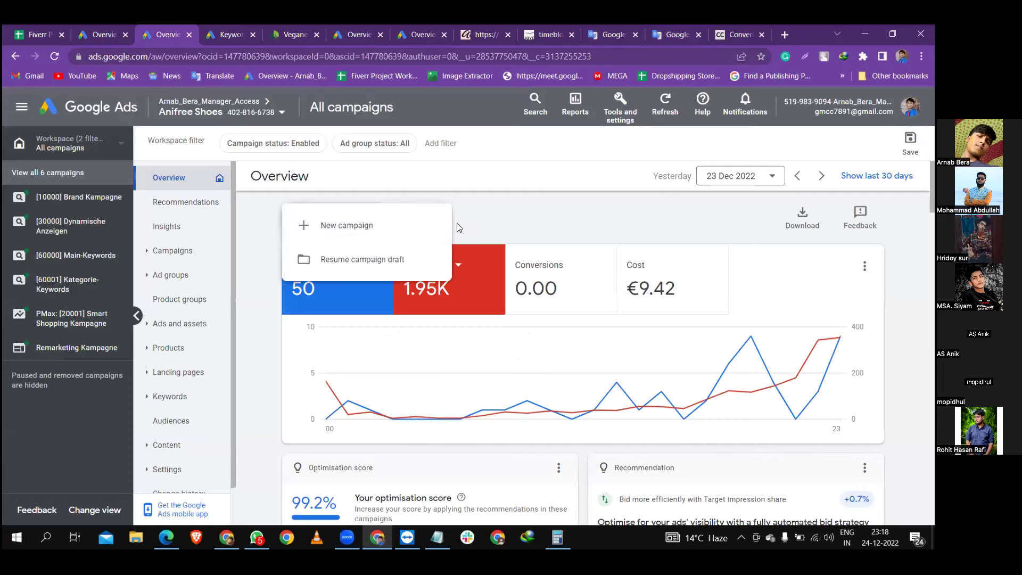
click(398, 234)
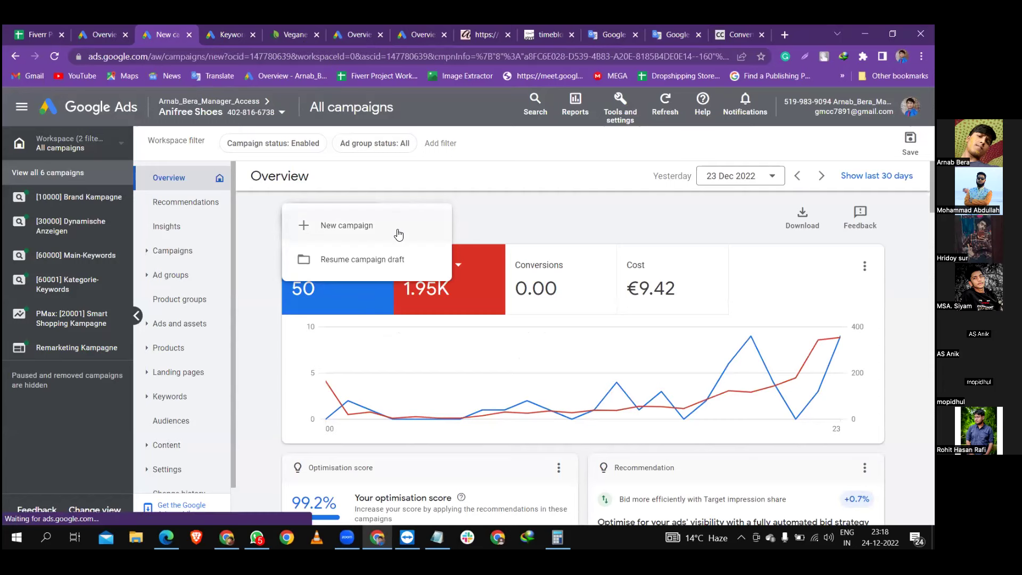
click(262, 274)
scroll(263, 271, down, 3)
click(267, 265)
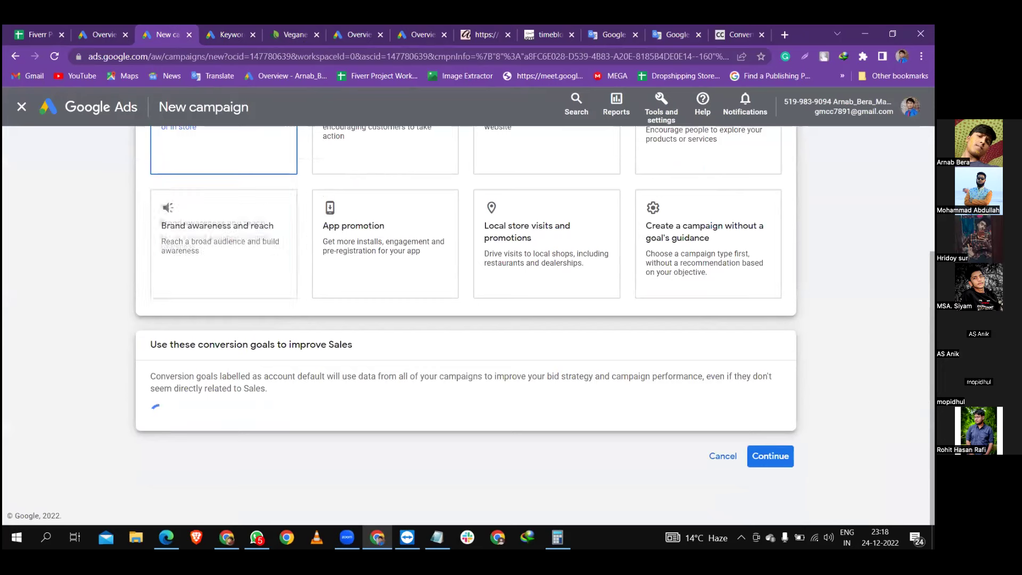
Accept the account-default conversion goals for Sales and choose Search as the campaign type
scroll(285, 350, down, 2)
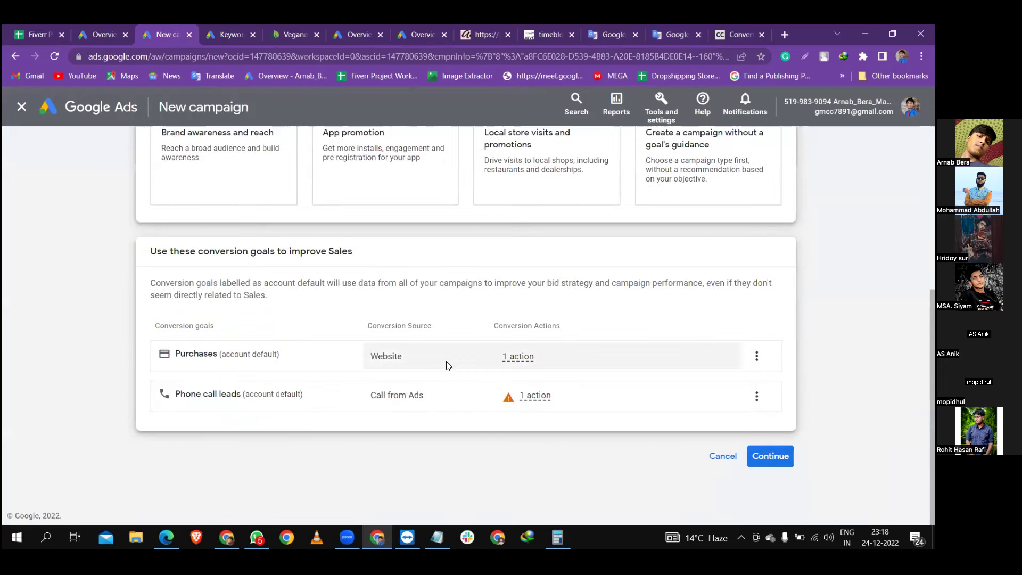
click(771, 458)
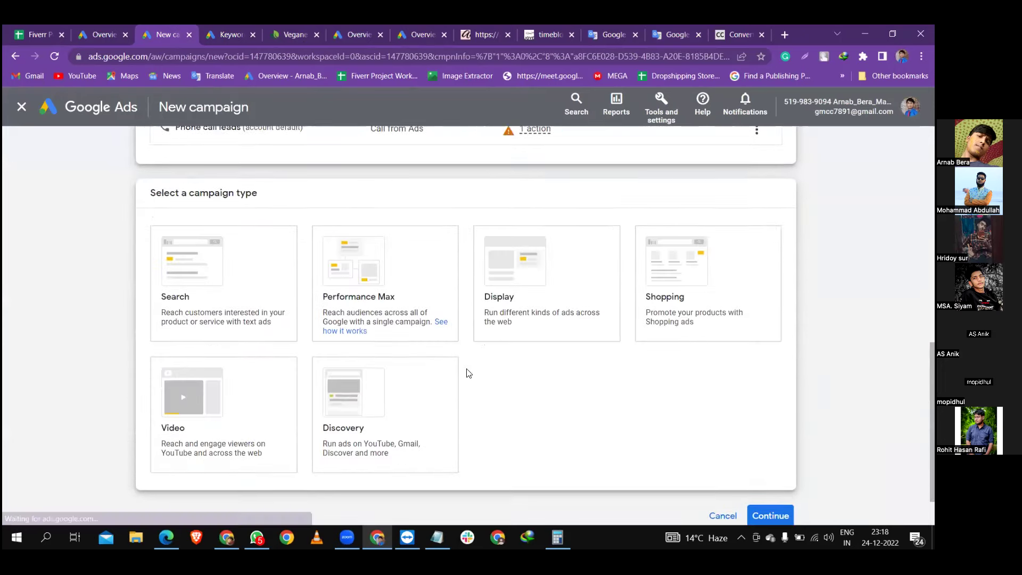
click(239, 242)
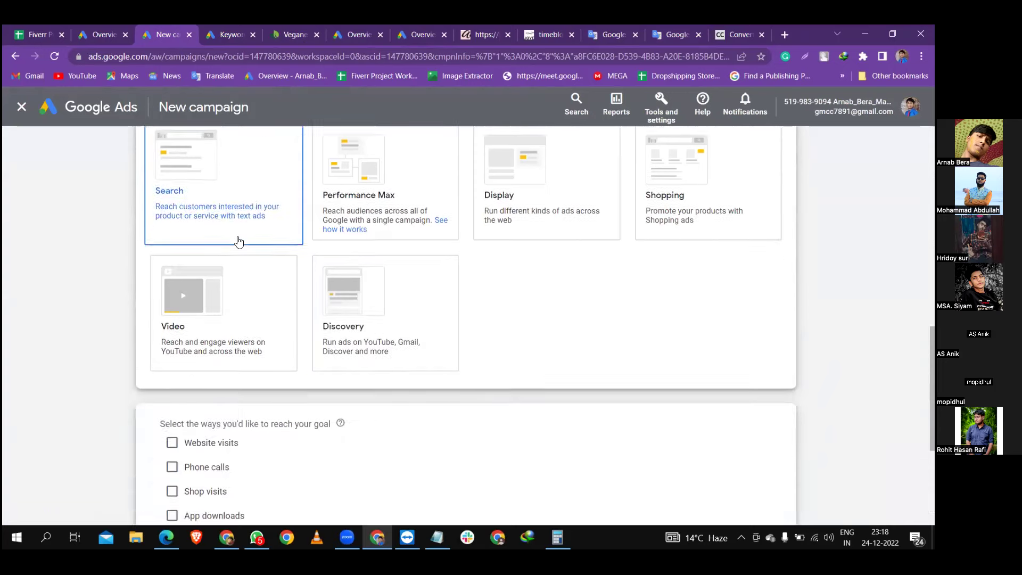
click(278, 43)
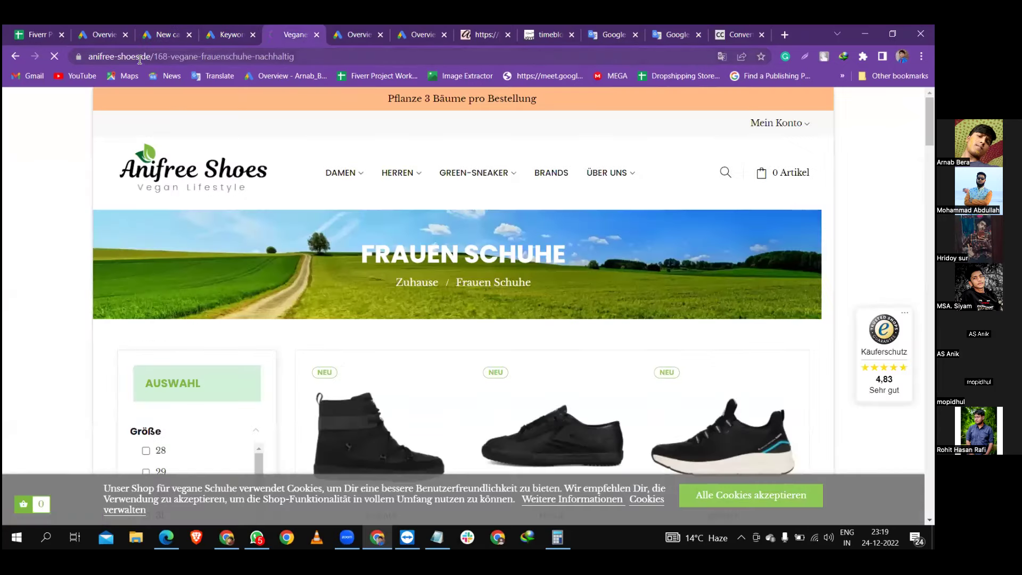
key(alt+Tab)
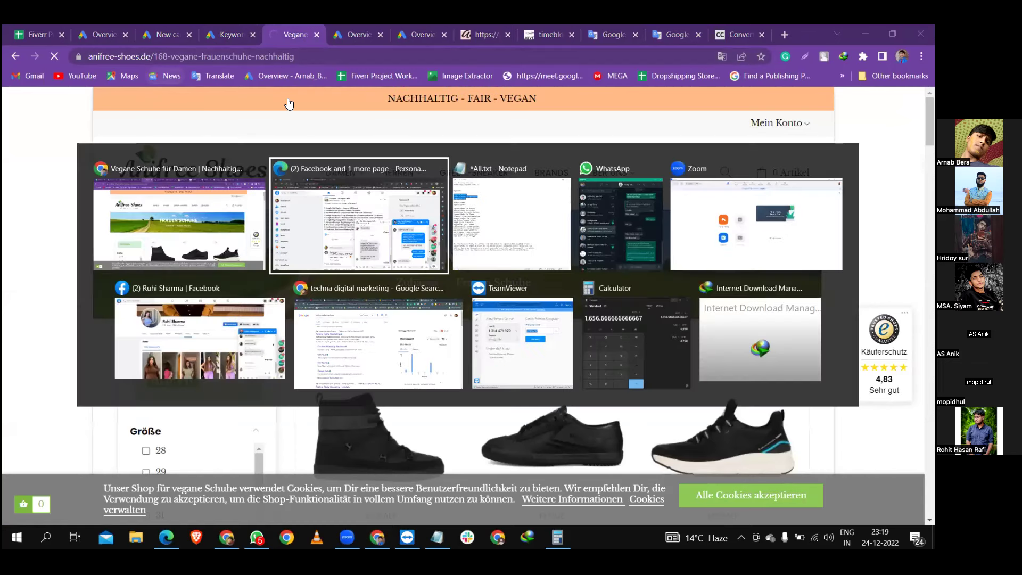
key(alt+Tab)
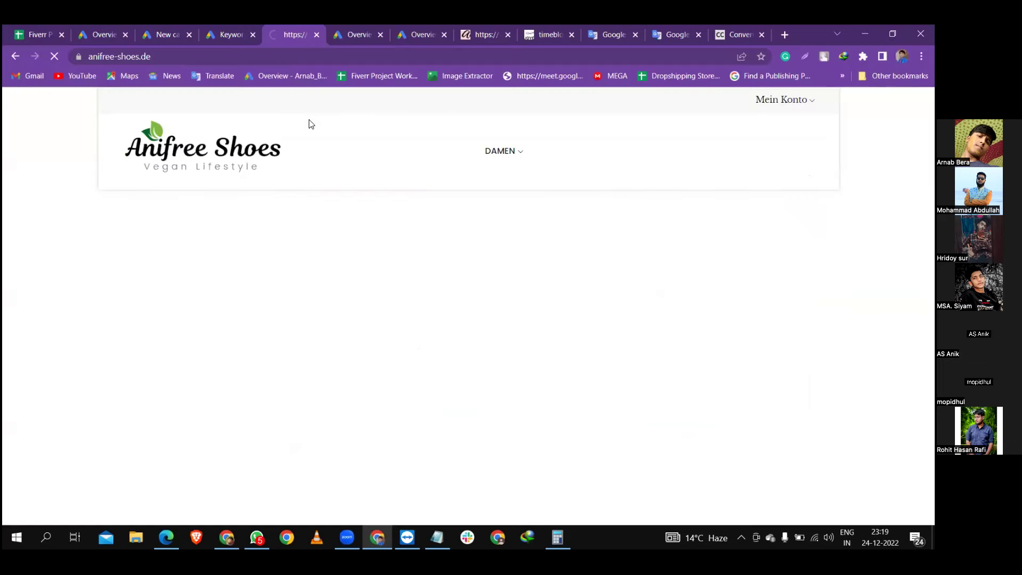
key(alt+Tab)
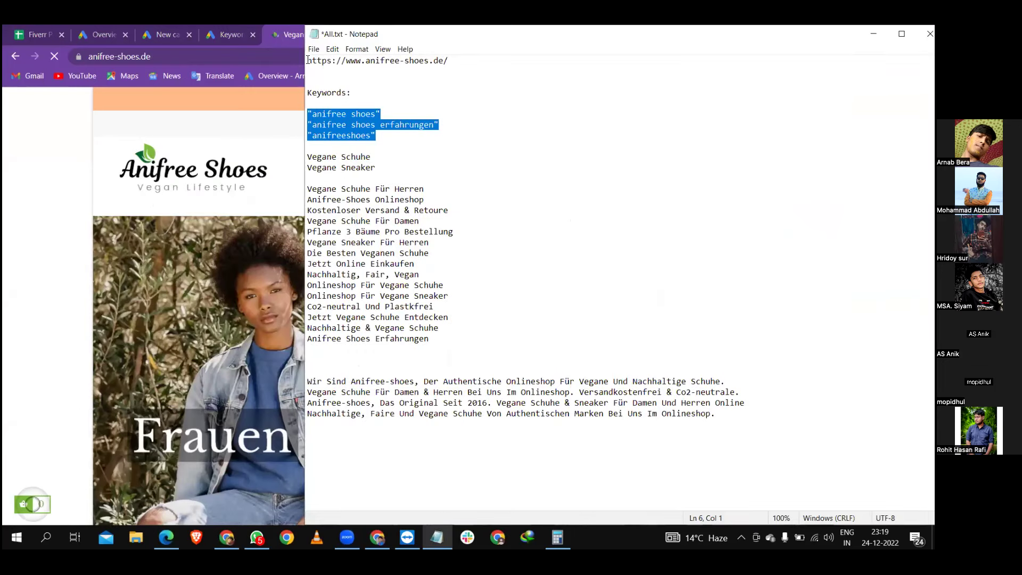
drag(449, 61, 307, 61)
key(ctrl+c)
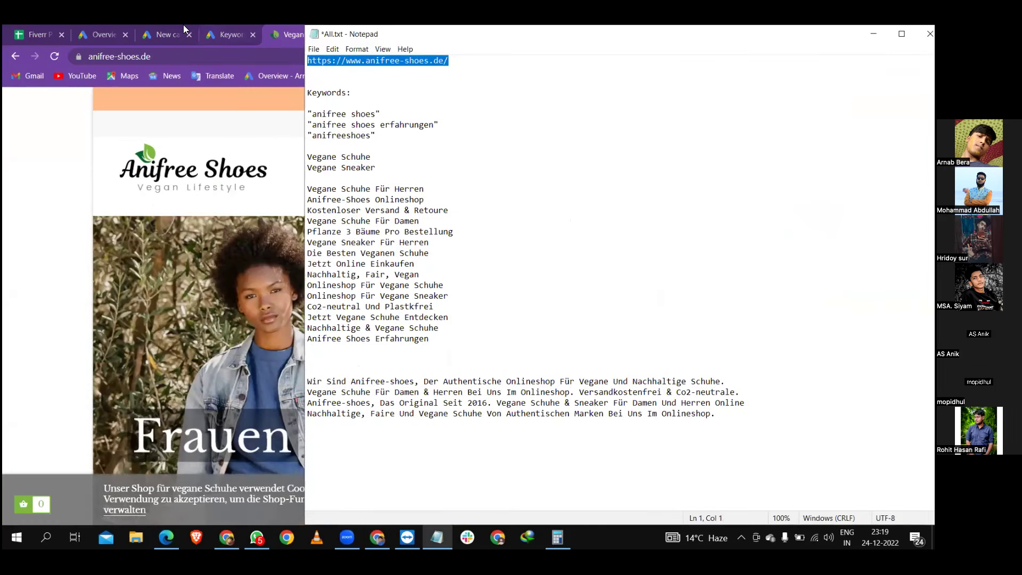
click(172, 25)
click(226, 203)
click(269, 228)
key(ctrl+v)
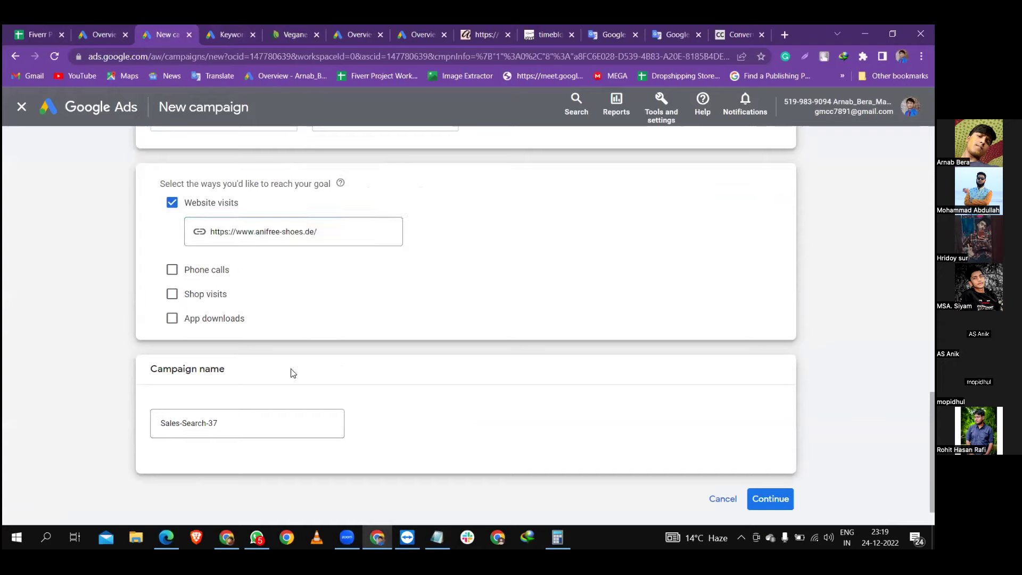
Name the campaign with the account owner's first name followed by "Brand Search" and start it as a new campaign instead of a saved draft
drag(218, 423, 162, 427)
text(Arnab)
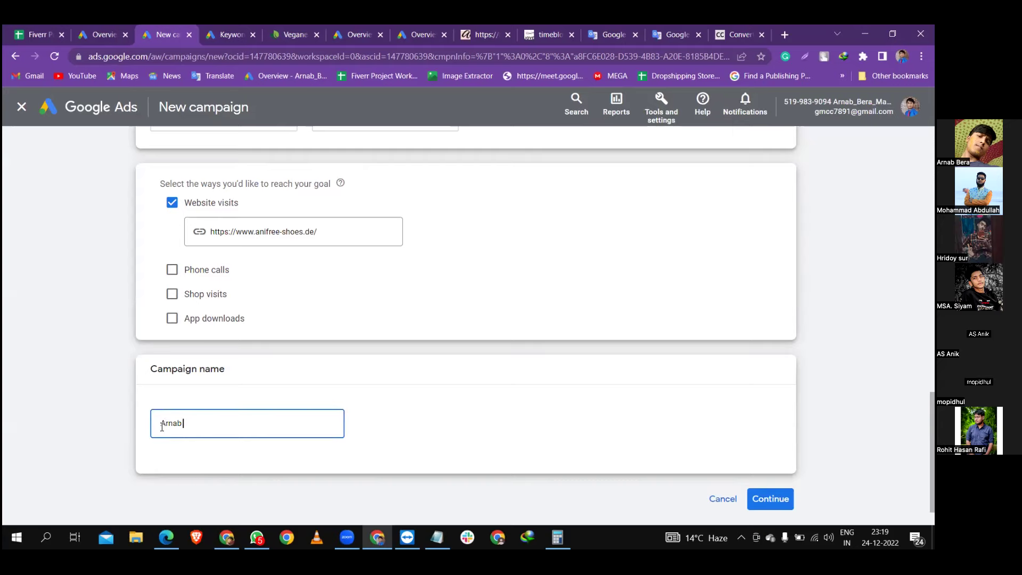
text( Brand Search)
click(108, 407)
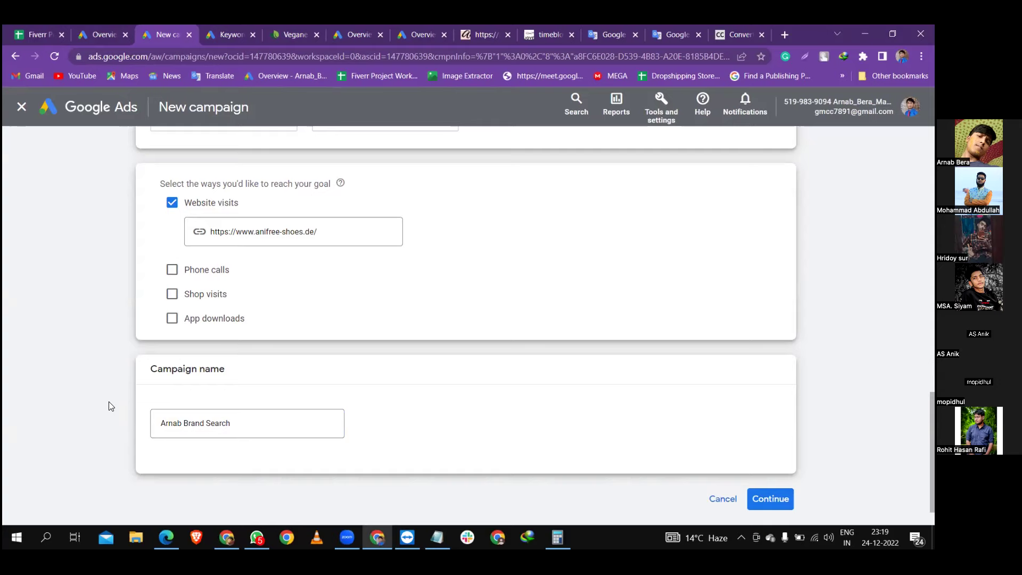
scroll(469, 326, down, 1)
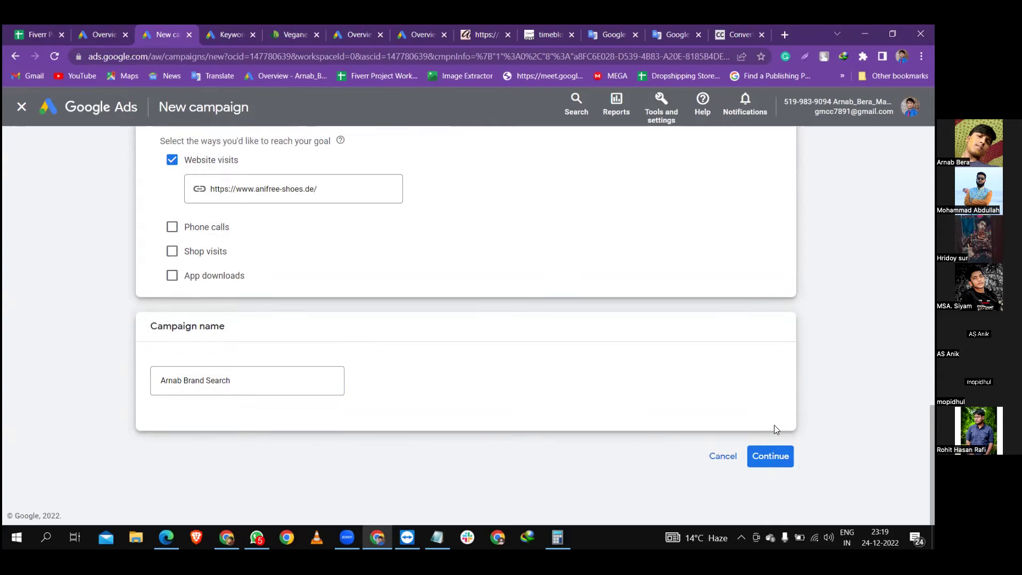
click(775, 463)
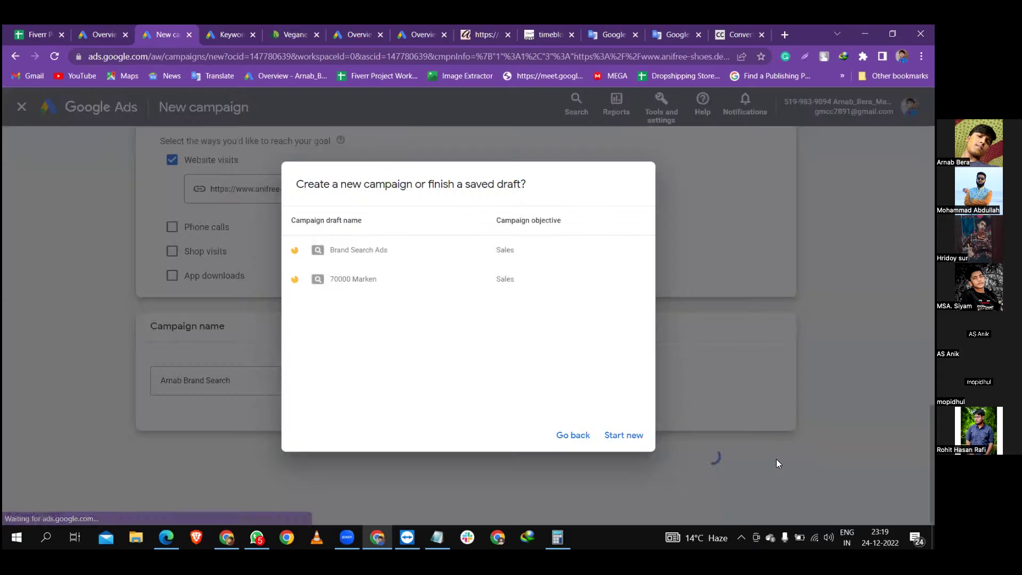
click(619, 436)
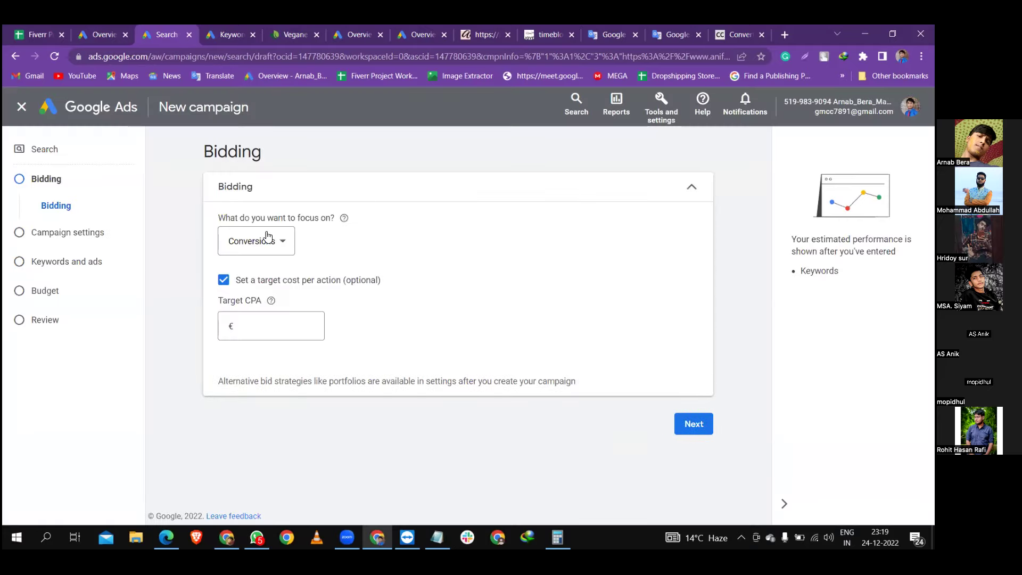
Set the bidding focus to Conversions without a target cost per action and proceed to the campaign settings
click(238, 26)
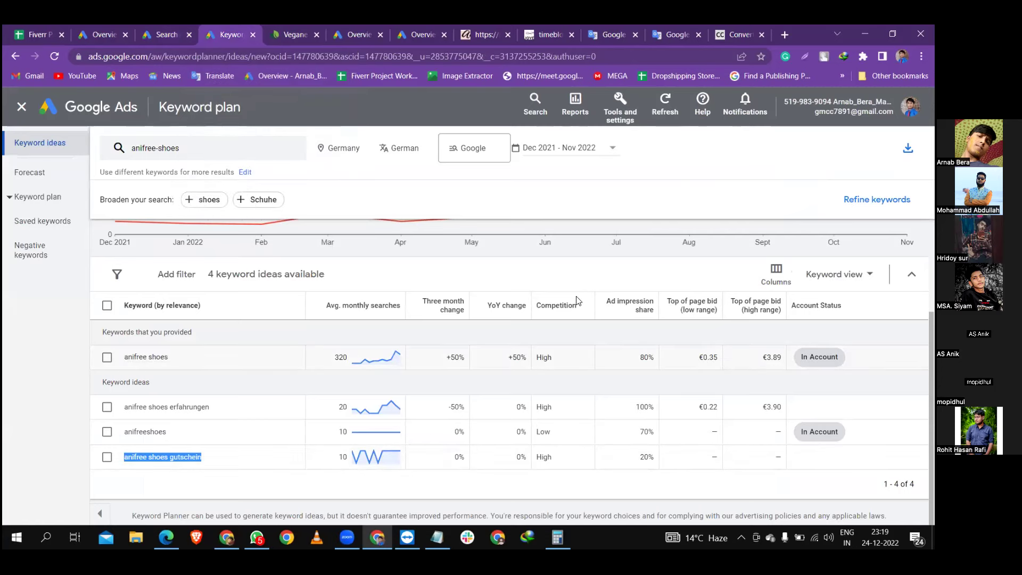
click(170, 28)
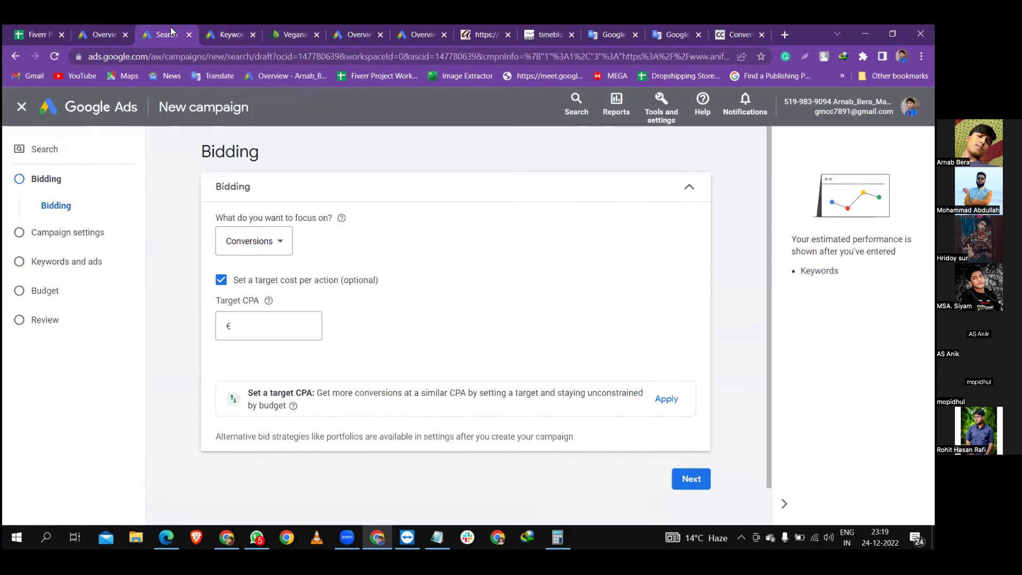
click(220, 280)
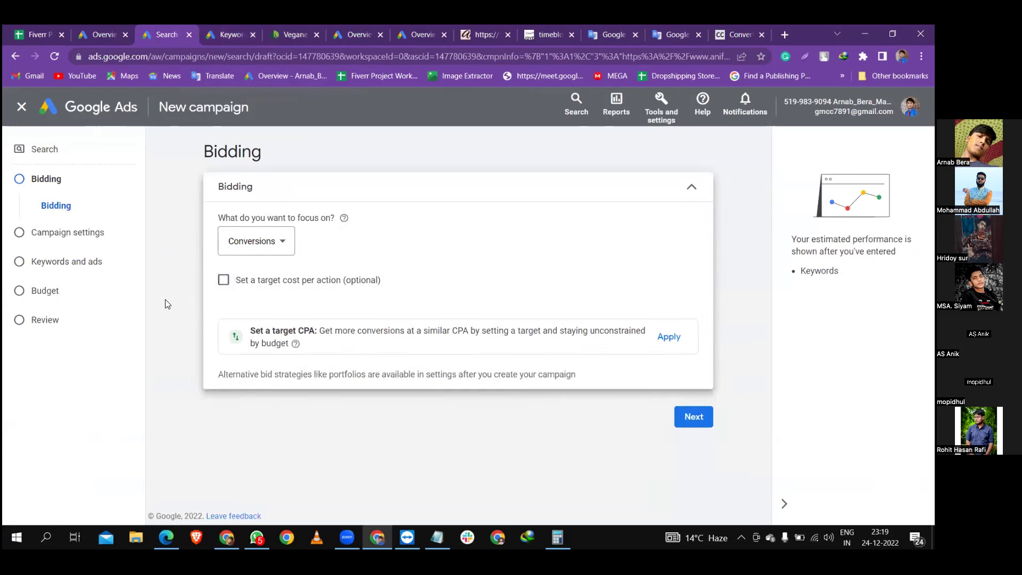
click(255, 239)
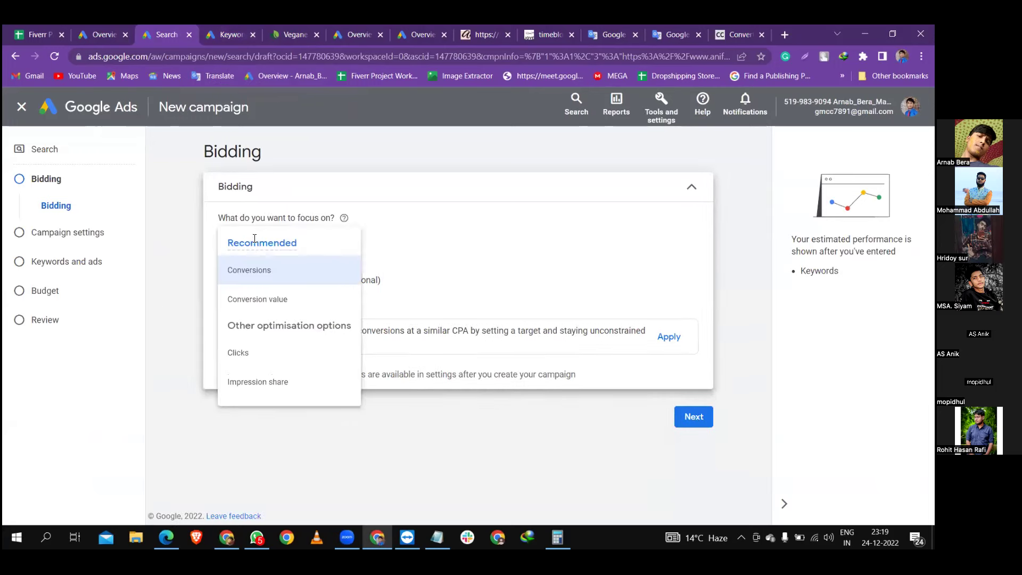
click(271, 274)
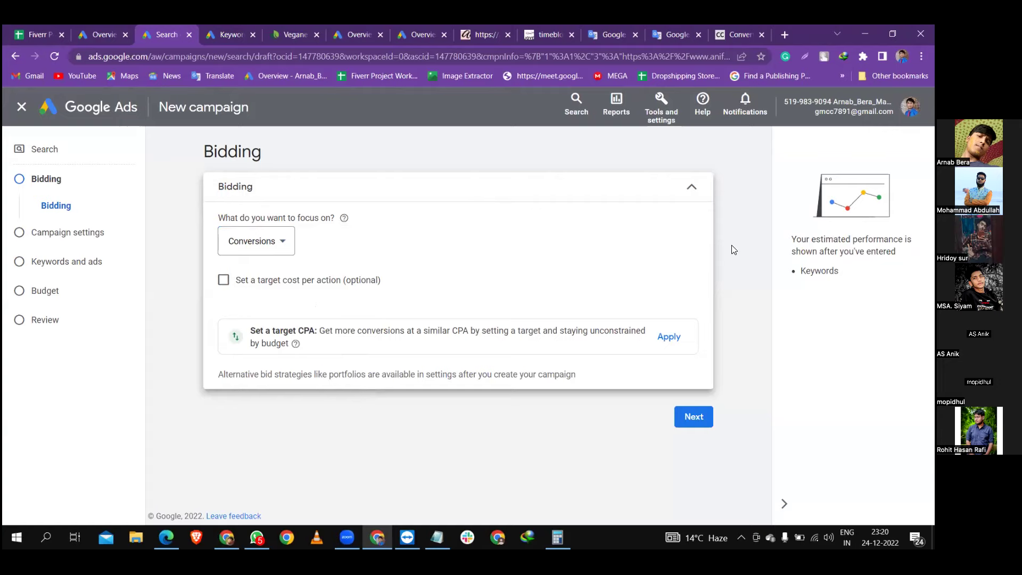
click(699, 420)
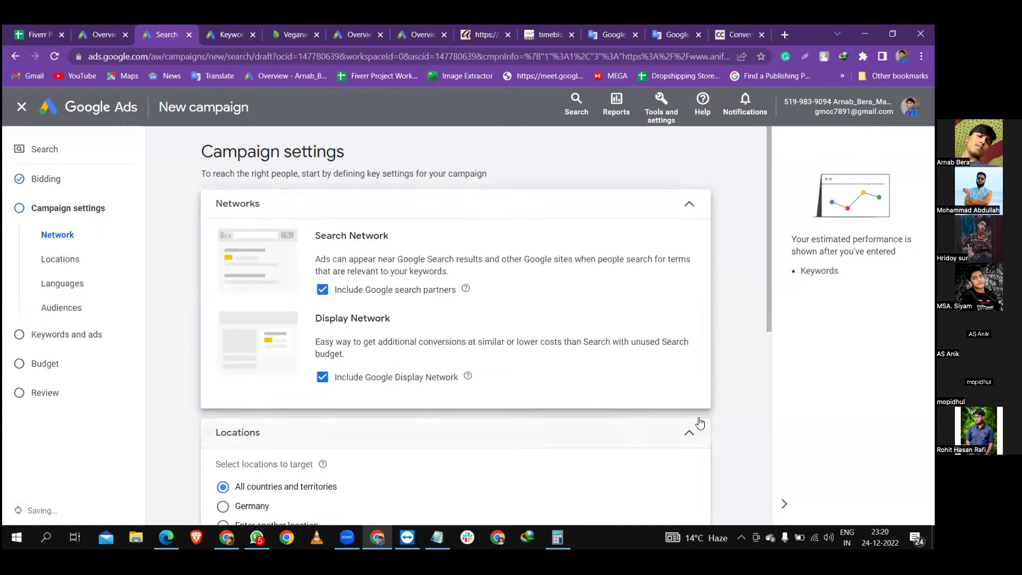
Exclude the Google Display Network and target Germany, limited to people in or regularly in the targeted location
click(341, 379)
scroll(347, 361, down, 4)
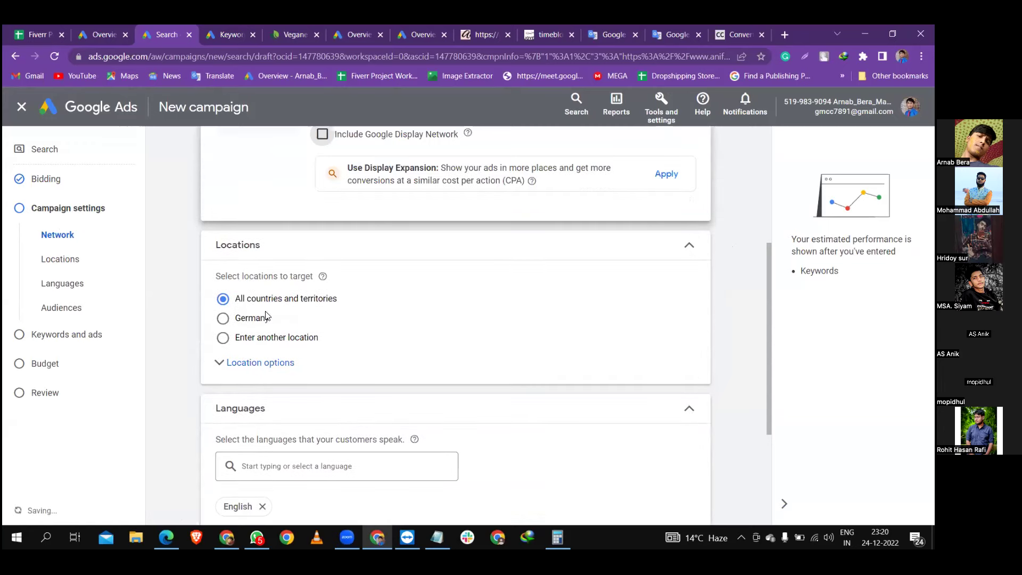
scroll(256, 298, down, 3)
click(228, 180)
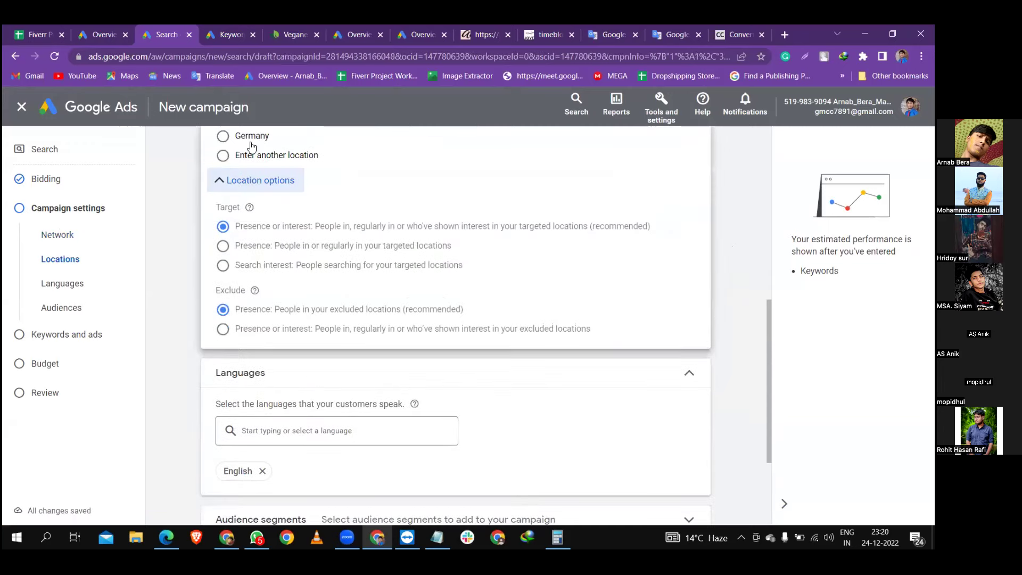
click(253, 138)
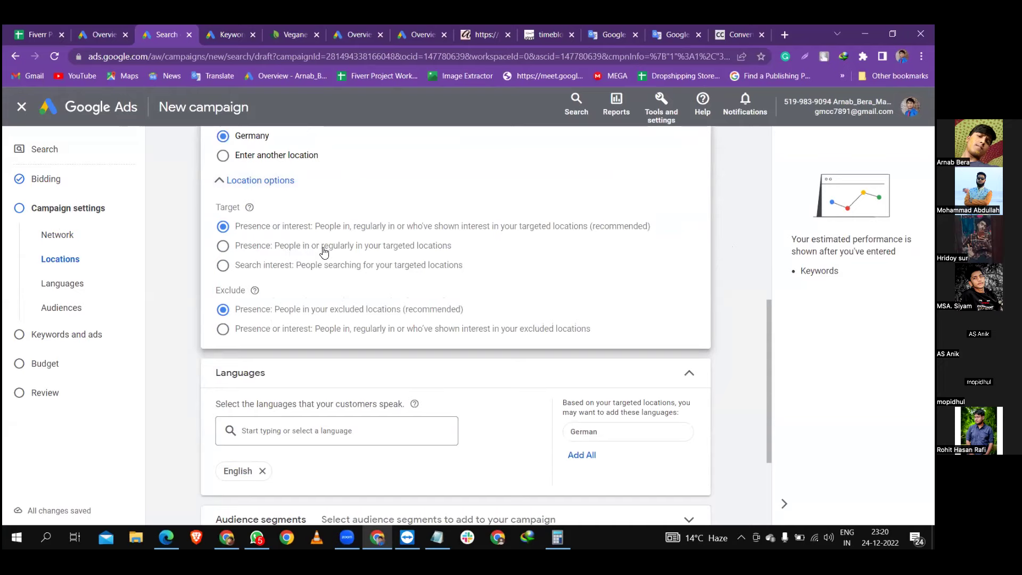
click(410, 252)
scroll(471, 270, up, 1)
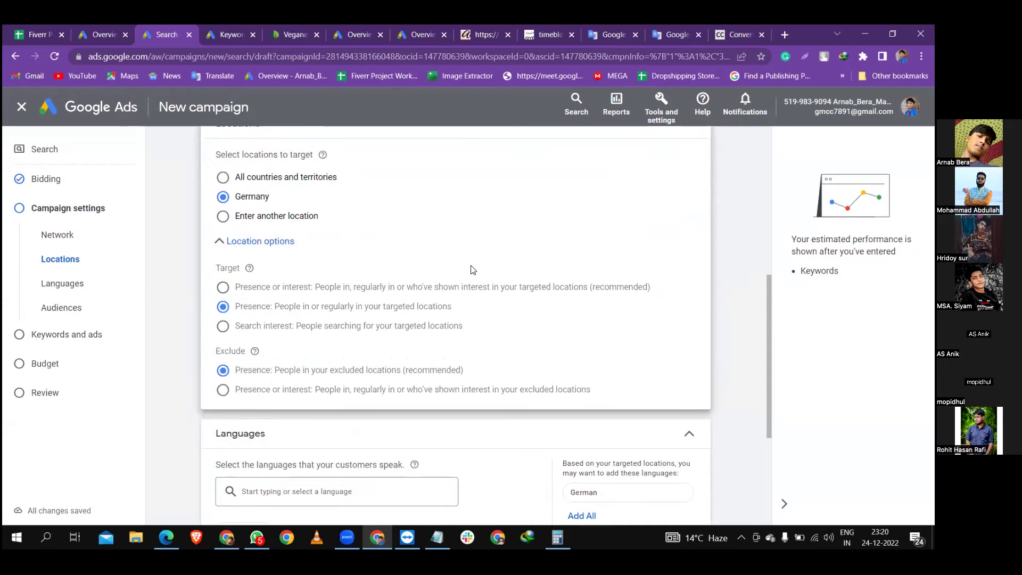
click(266, 240)
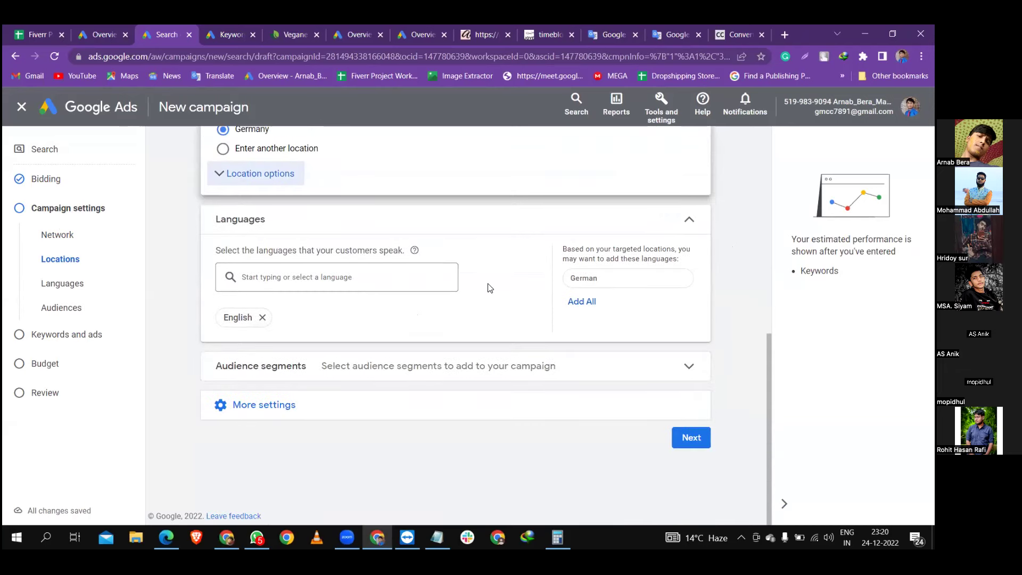
Replace English with German as the campaign language and proceed to the keywords and ads settings
click(262, 317)
click(284, 279)
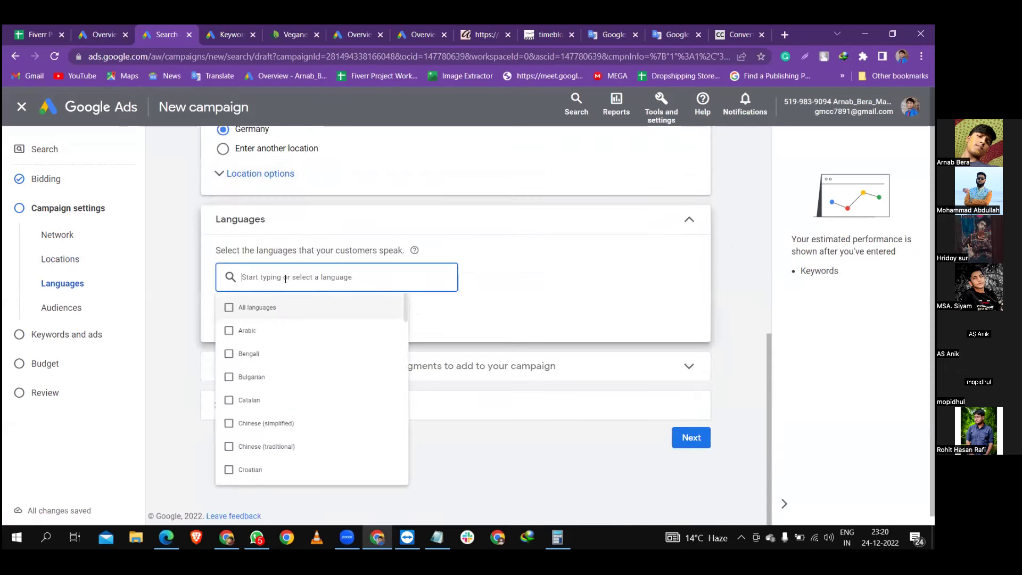
text(ger)
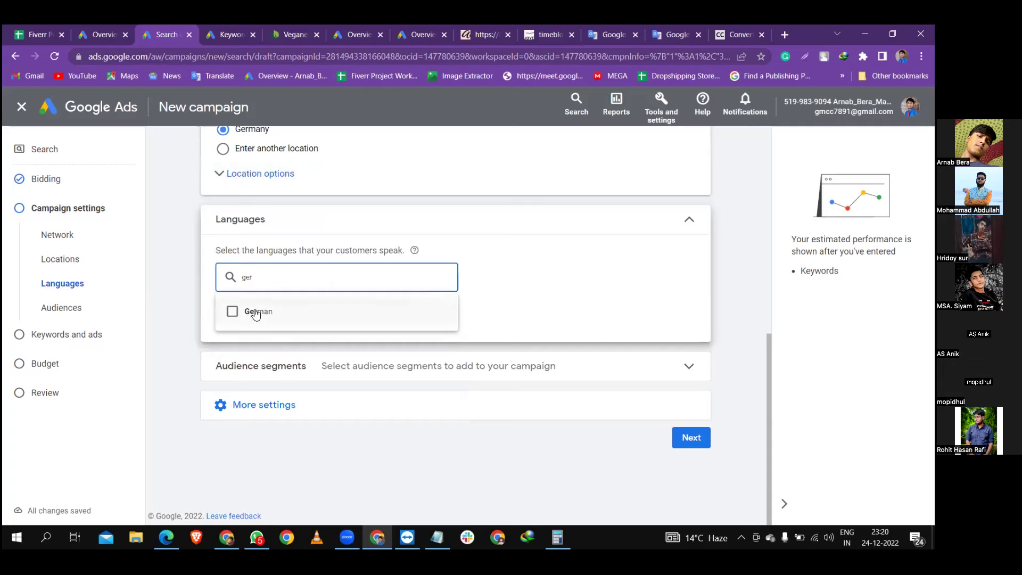
click(256, 314)
click(515, 468)
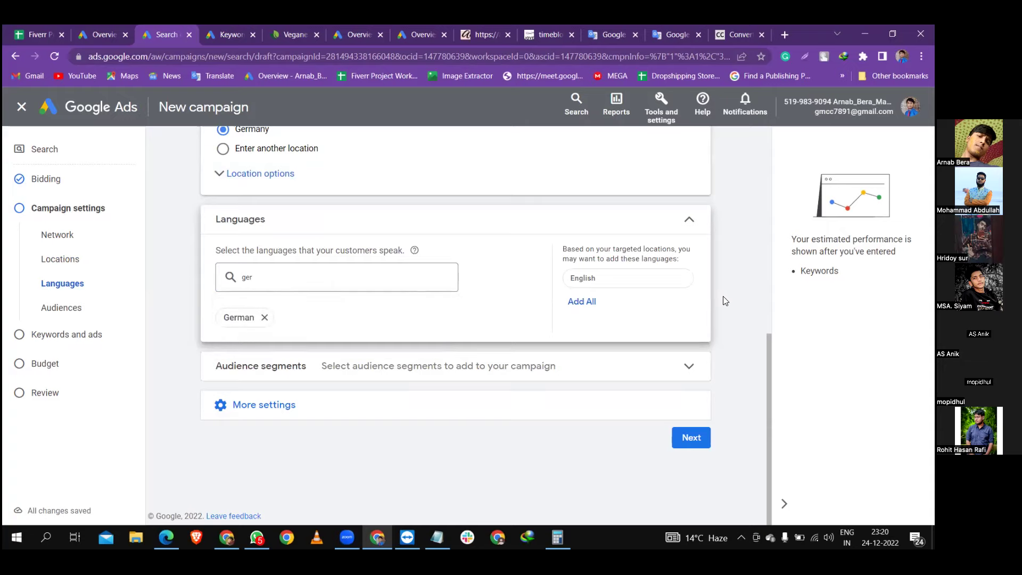
click(693, 438)
Replace the suggested keywords with "anifree shoes", "anifree shoes erfahrungen" and "anifreeshoes" in quotes, copied from the Notepad file
scroll(445, 285, down, 3)
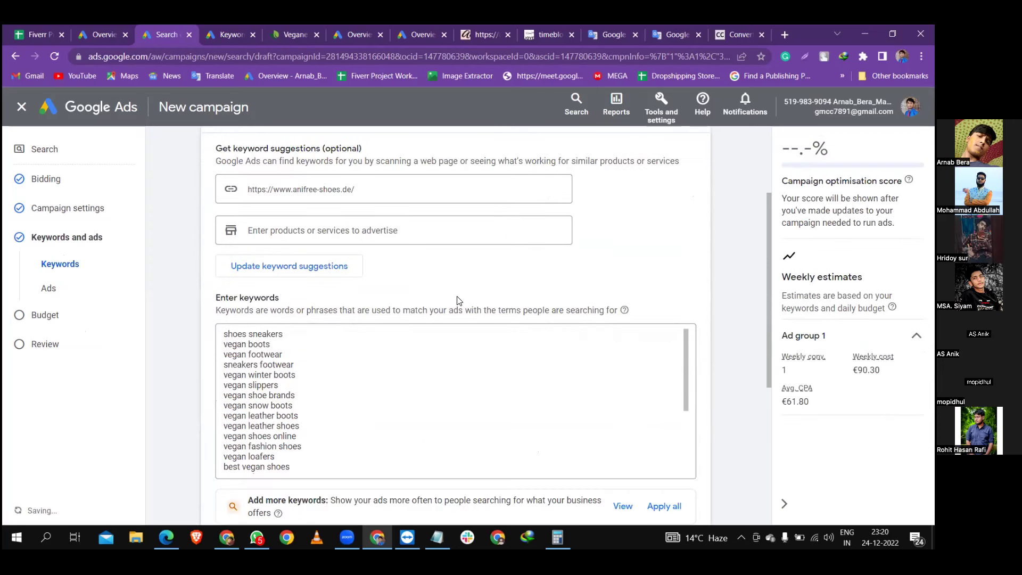
key(alt+Tab)
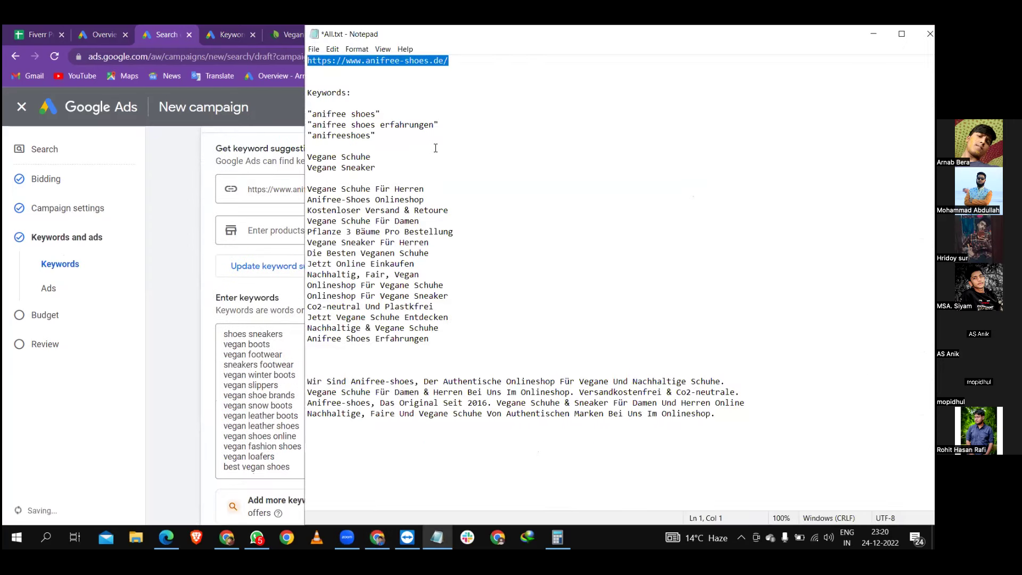
drag(388, 146, 308, 113)
key(ctrl+c)
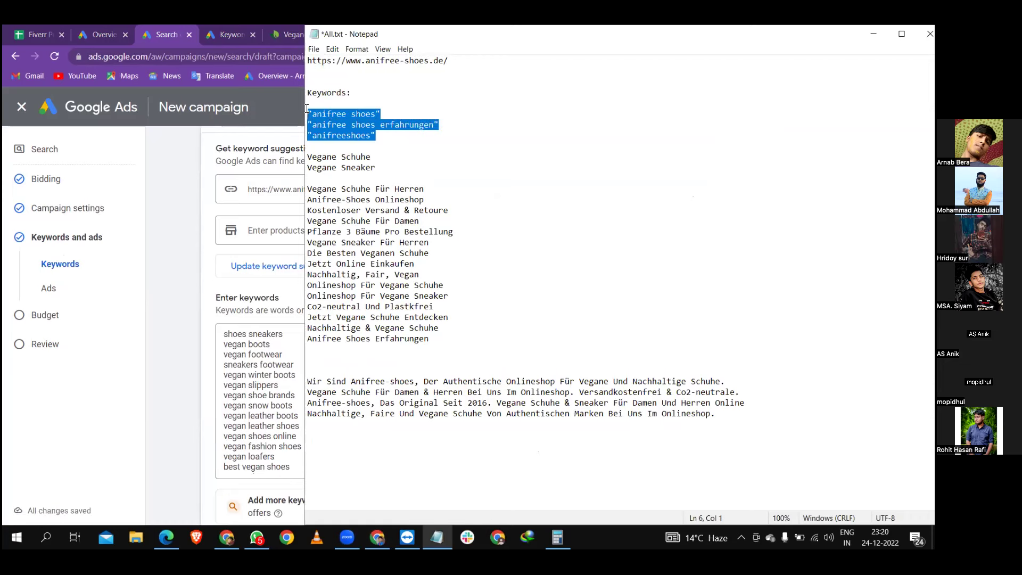
click(204, 326)
click(268, 362)
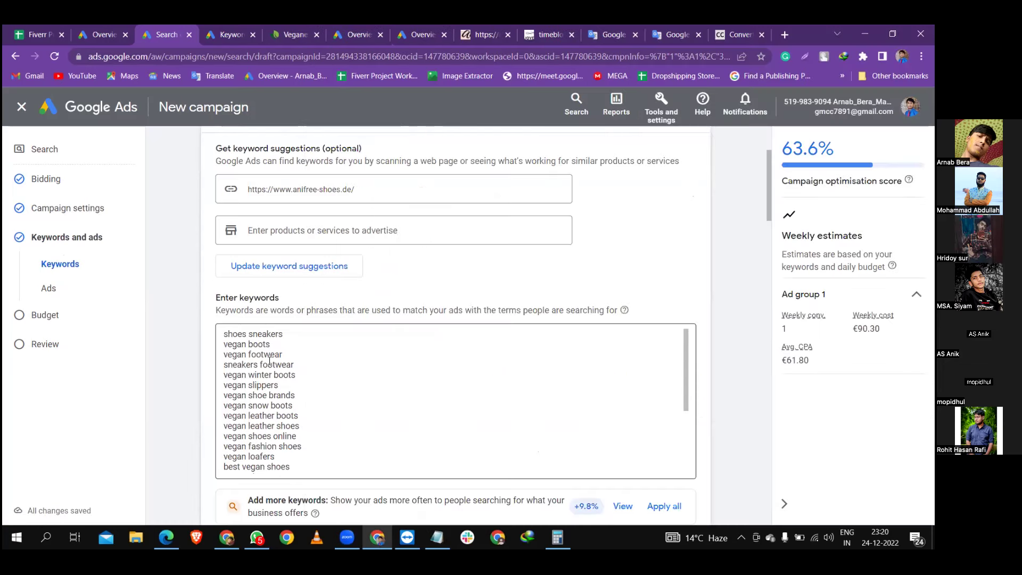
key(ctrl+a)
key(ctrl+v)
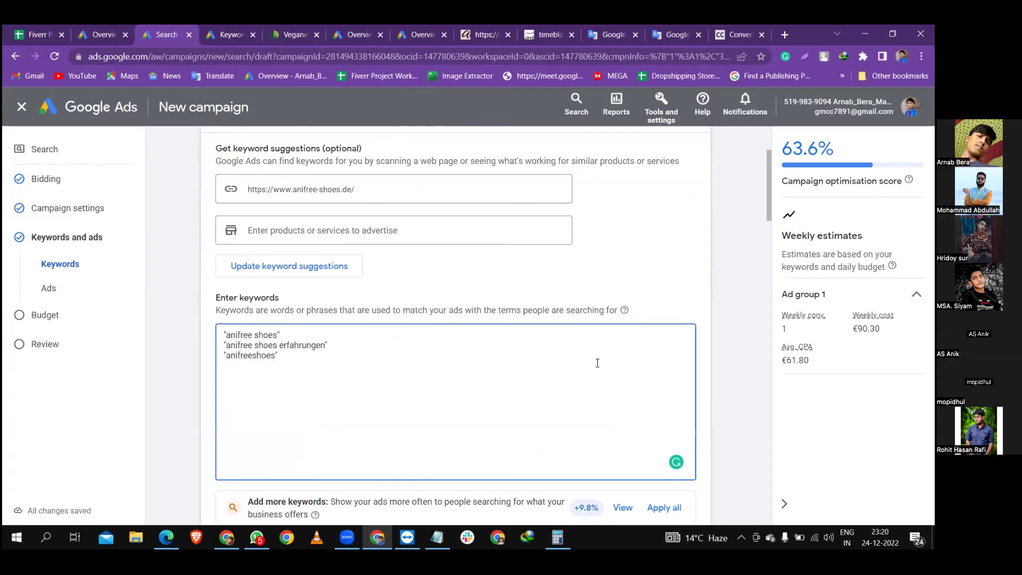
click(656, 290)
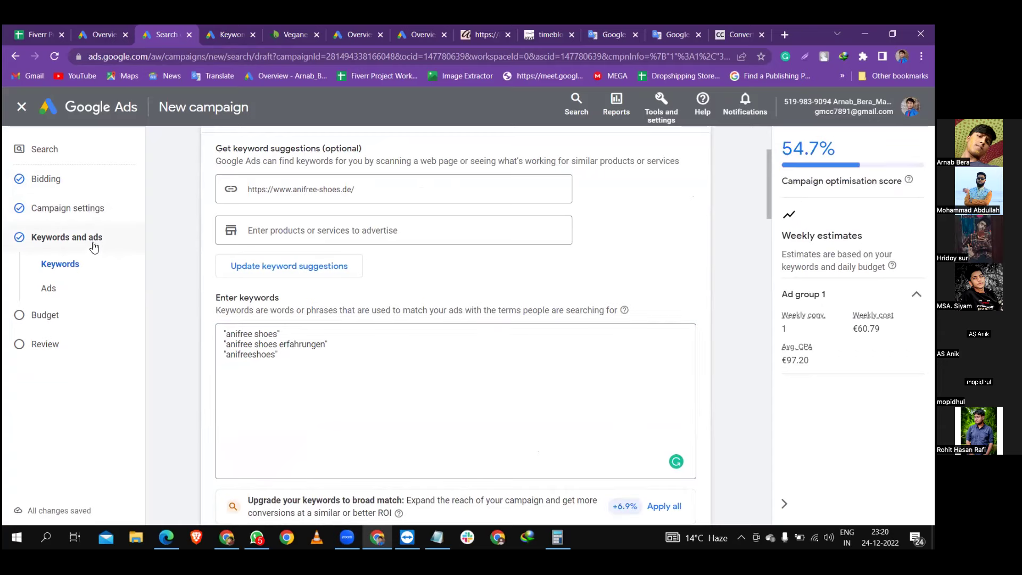
Review the ad's final URL and display path section and the prepared ad texts in the Notepad file
scroll(339, 268, down, 4)
scroll(339, 267, down, 5)
scroll(335, 290, up, 1)
scroll(335, 290, down, 1)
key(alt+Tab)
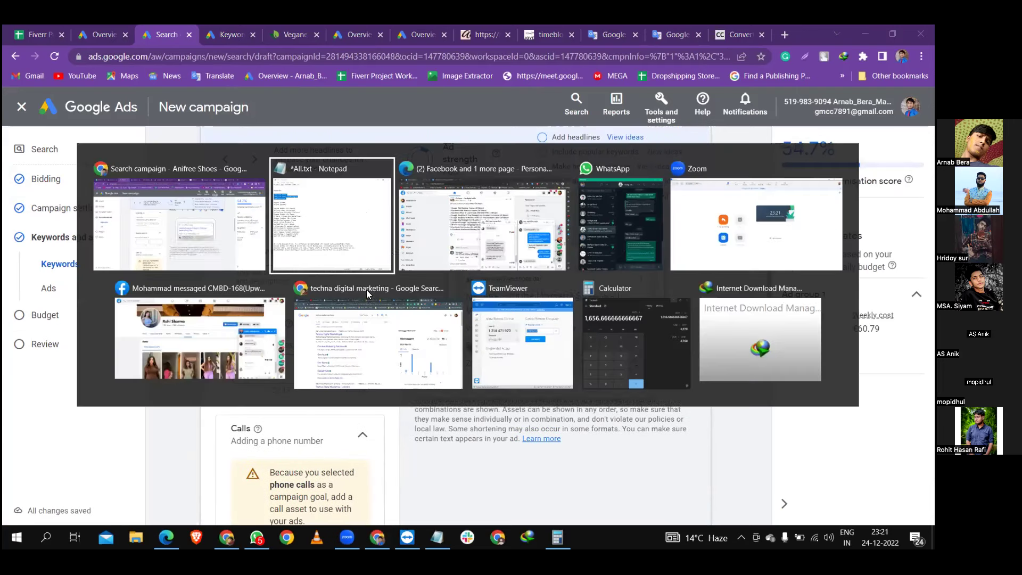
click(371, 255)
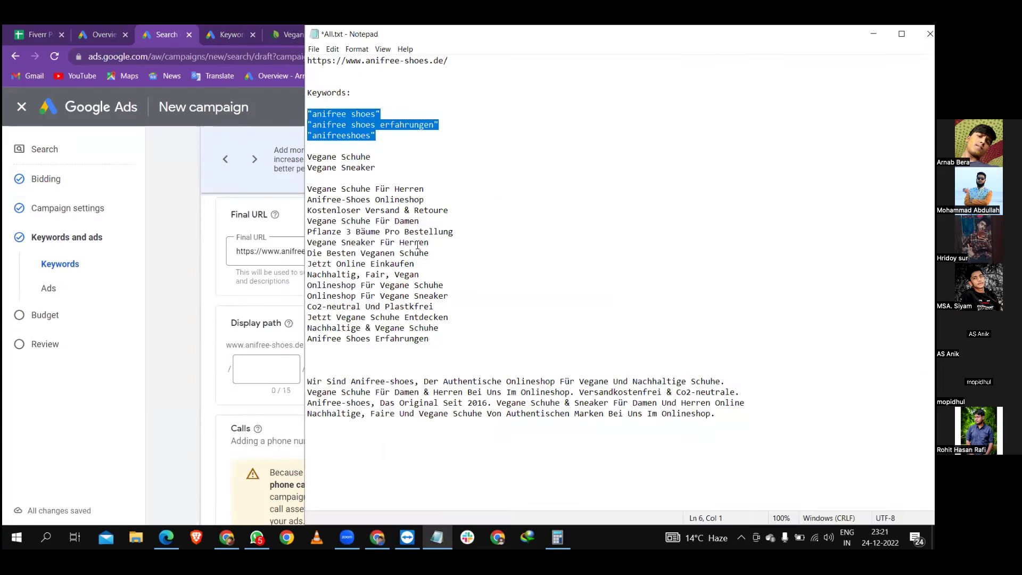
click(394, 139)
click(192, 217)
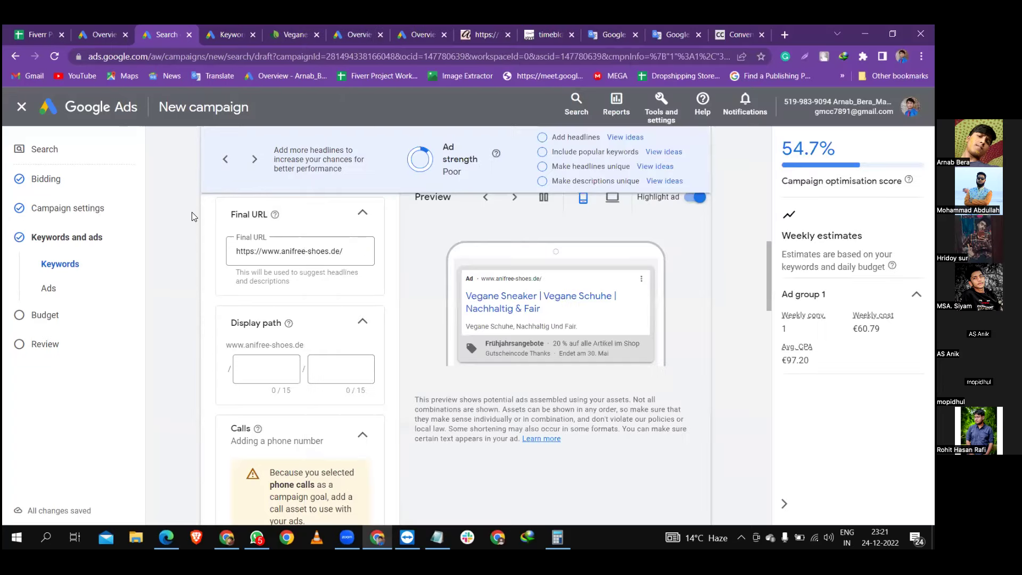
Compare the anifree shoes keyword ideas in Keyword Planner with the quoted keywords in Notepad and return to the campaign draft
click(232, 32)
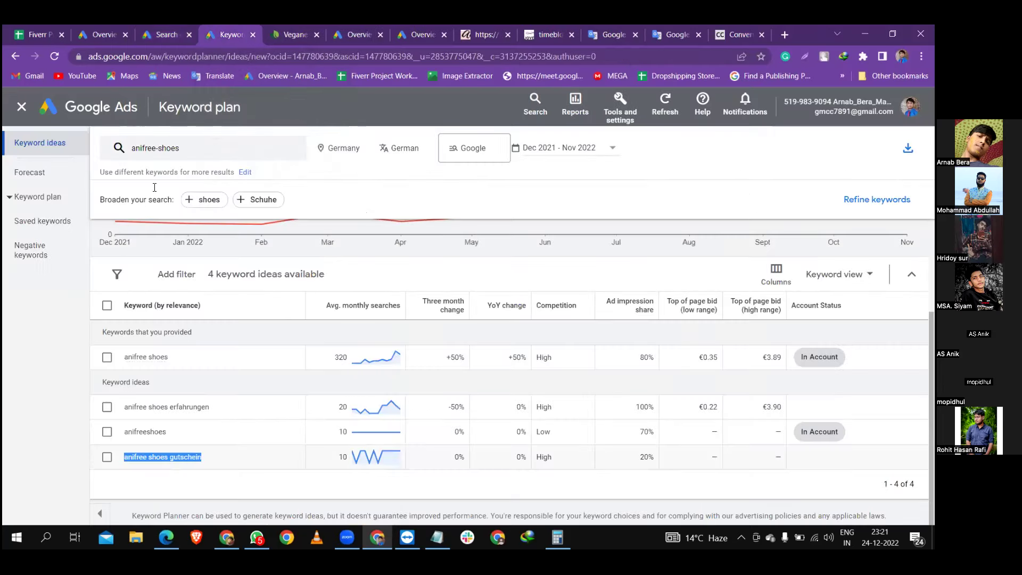
click(173, 24)
click(212, 24)
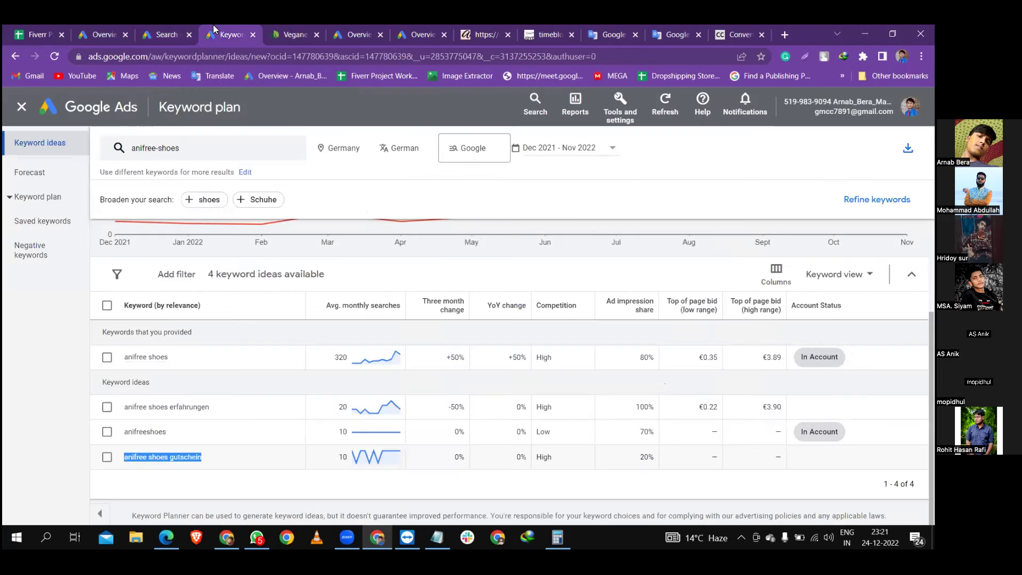
click(168, 356)
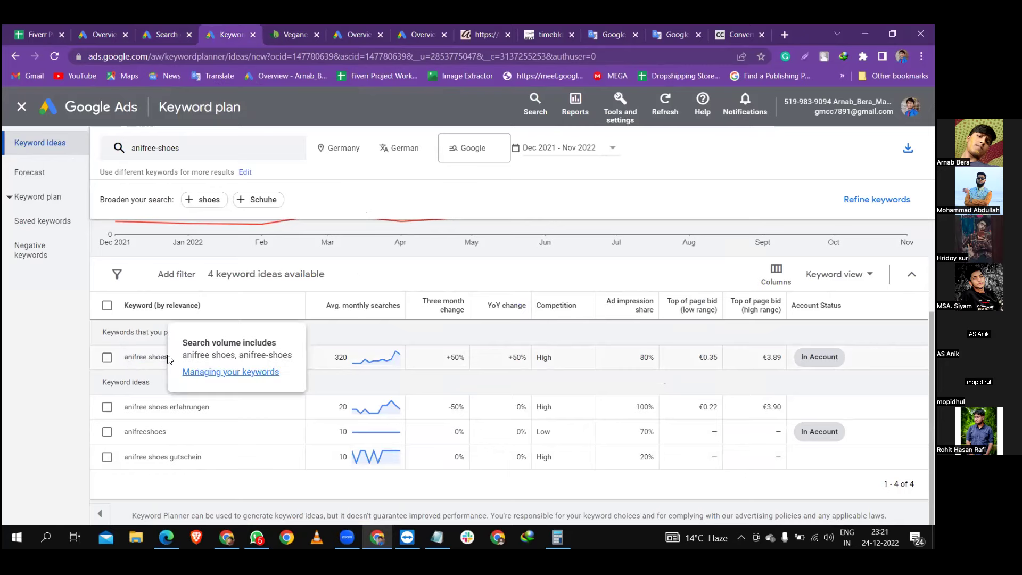
click(130, 358)
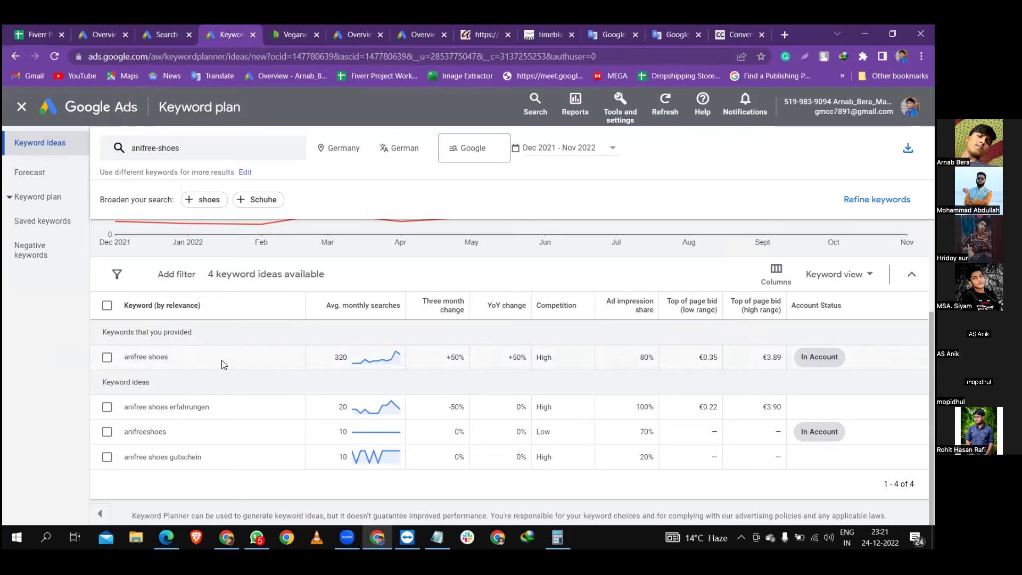
key(alt+Tab)
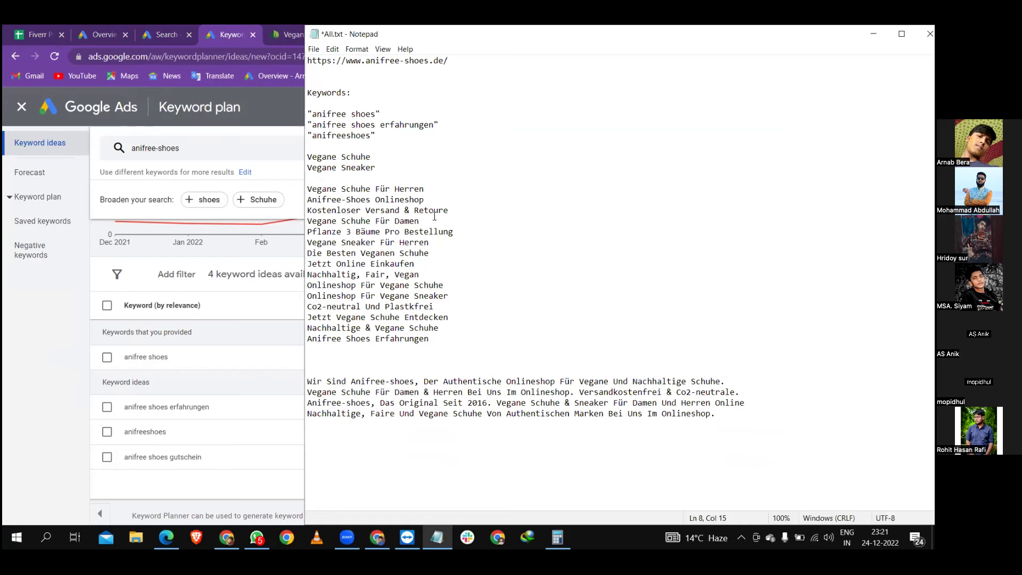
drag(377, 136, 310, 113)
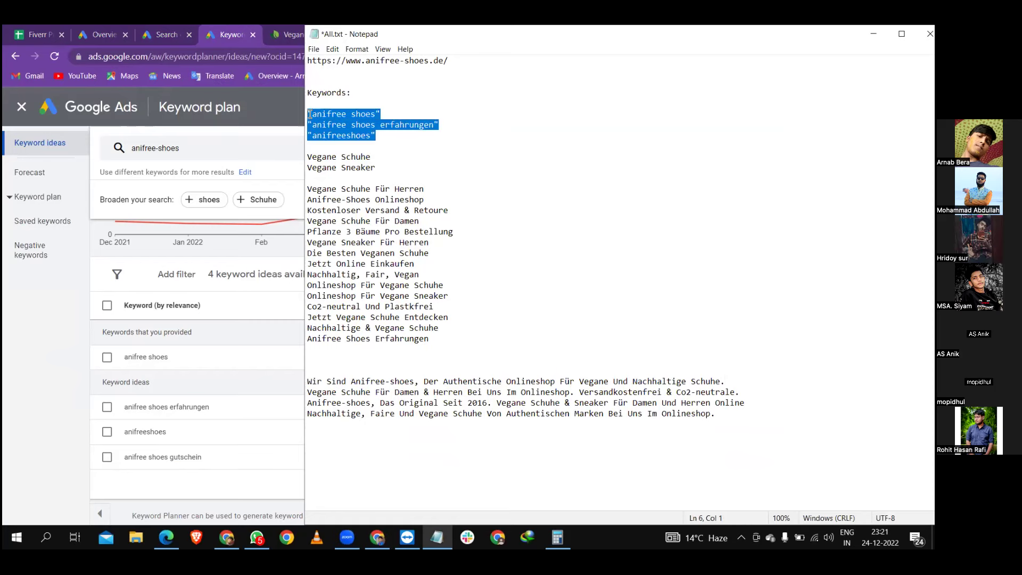
key(alt+Tab)
click(149, 31)
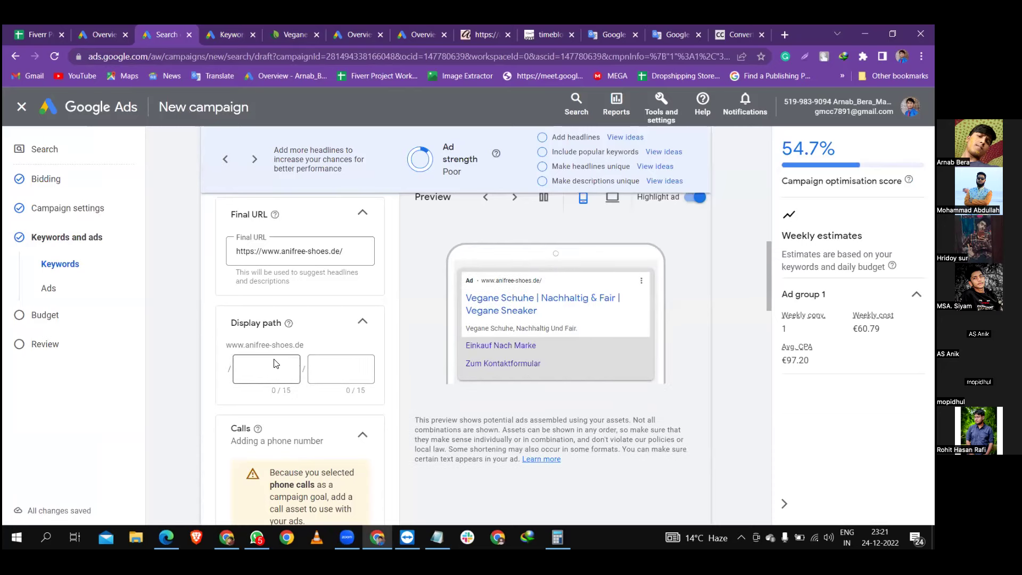
Try adding English as a second campaign language in the campaign settings and remove it again
click(61, 208)
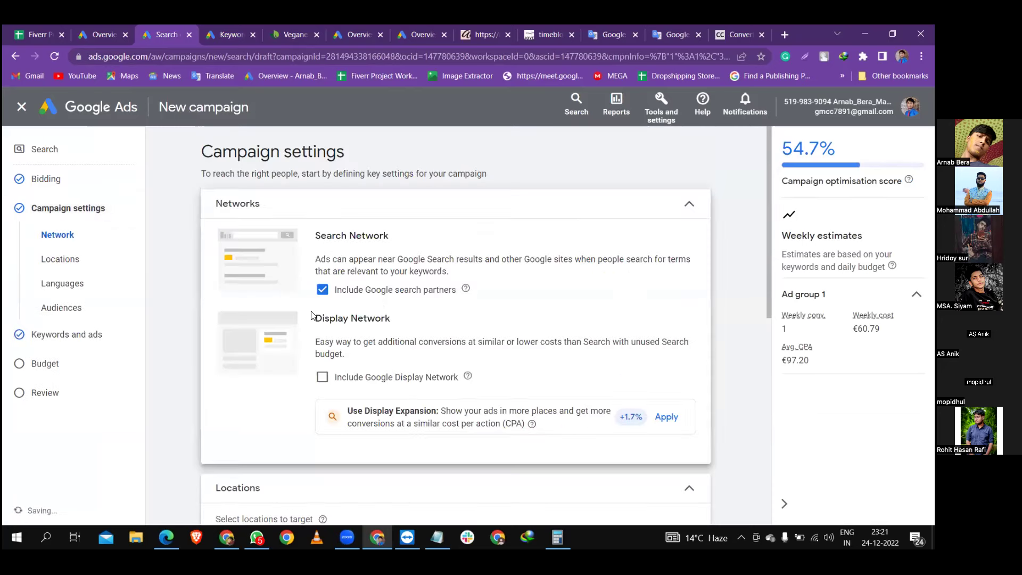
scroll(316, 308, down, 5)
drag(288, 410, 236, 409)
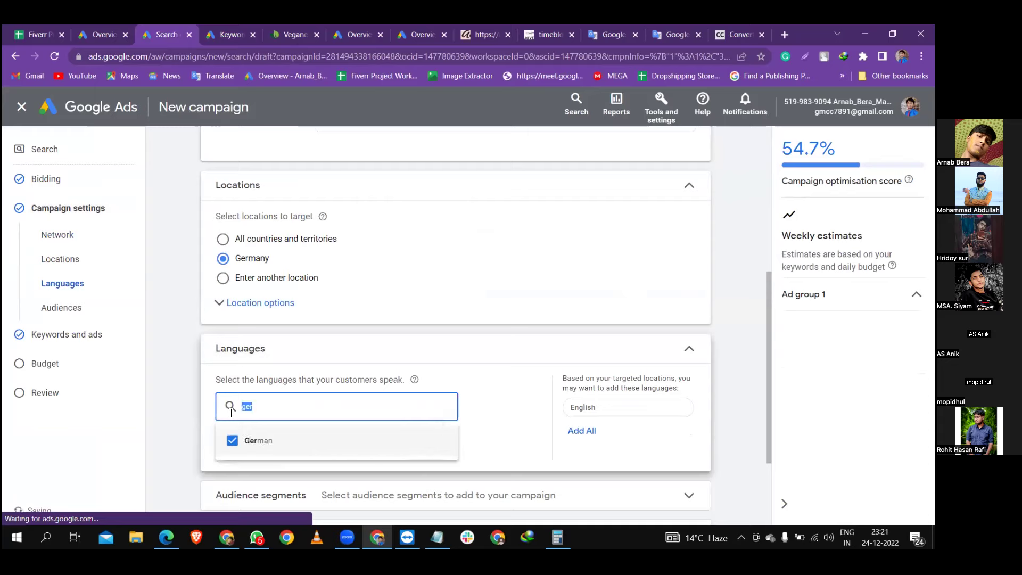
text(e)
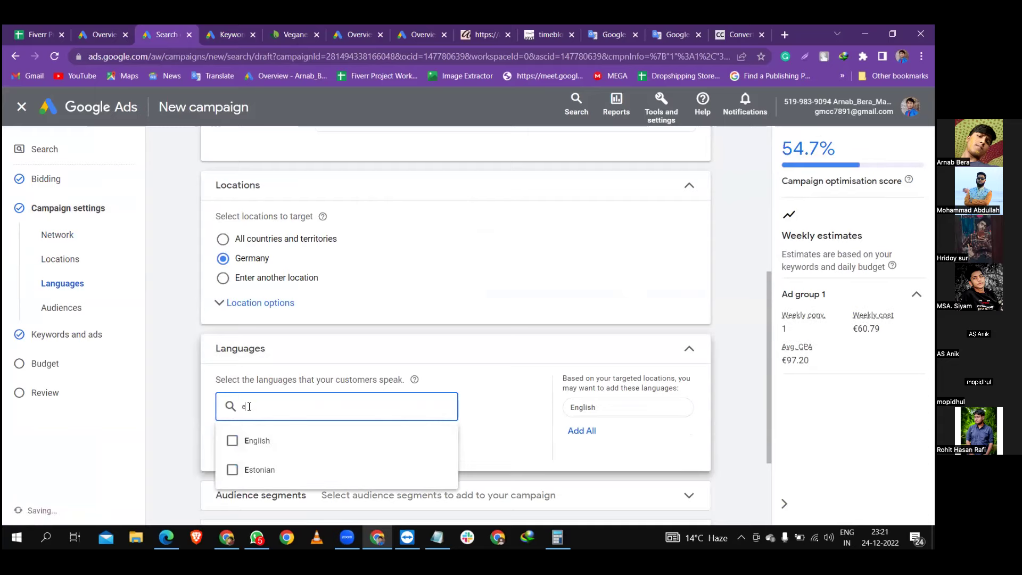
text(ng)
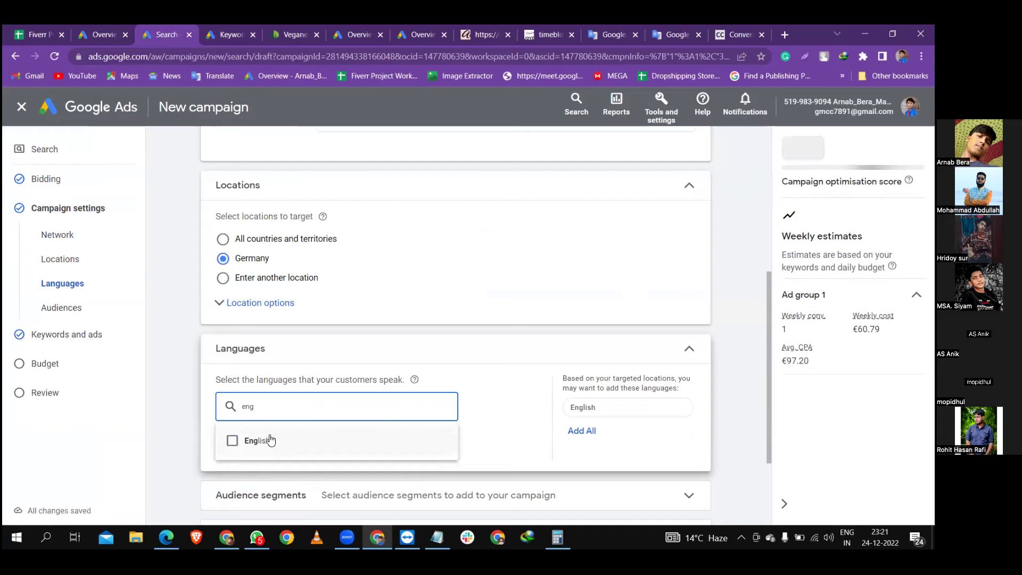
click(271, 439)
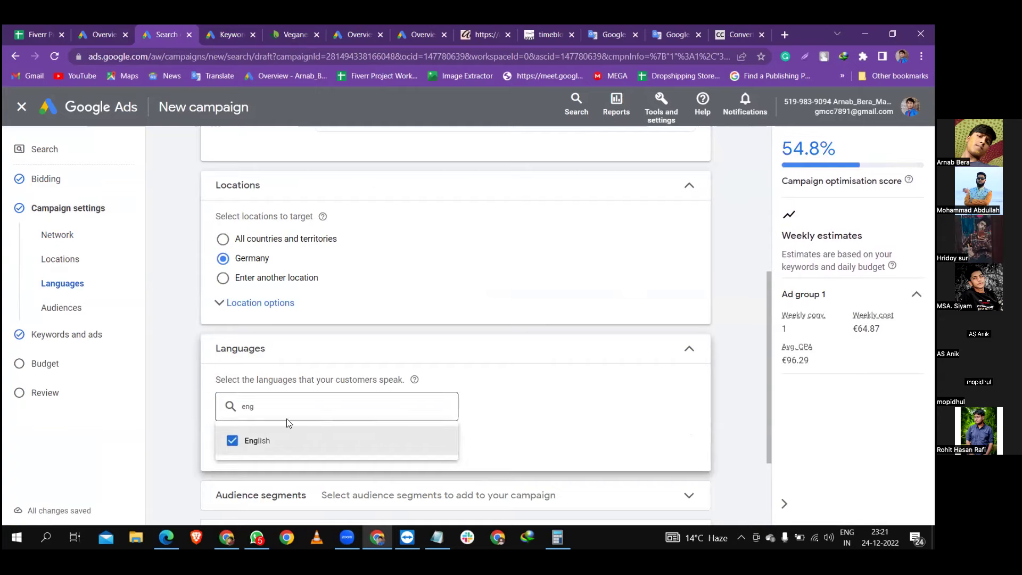
click(244, 442)
click(192, 378)
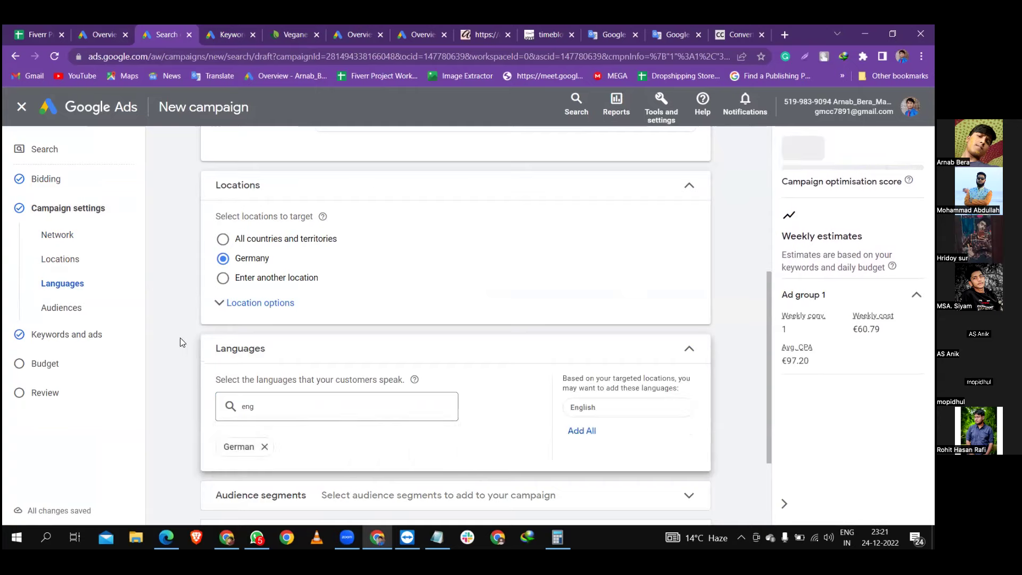
scroll(180, 337, up, 4)
scroll(189, 339, up, 1)
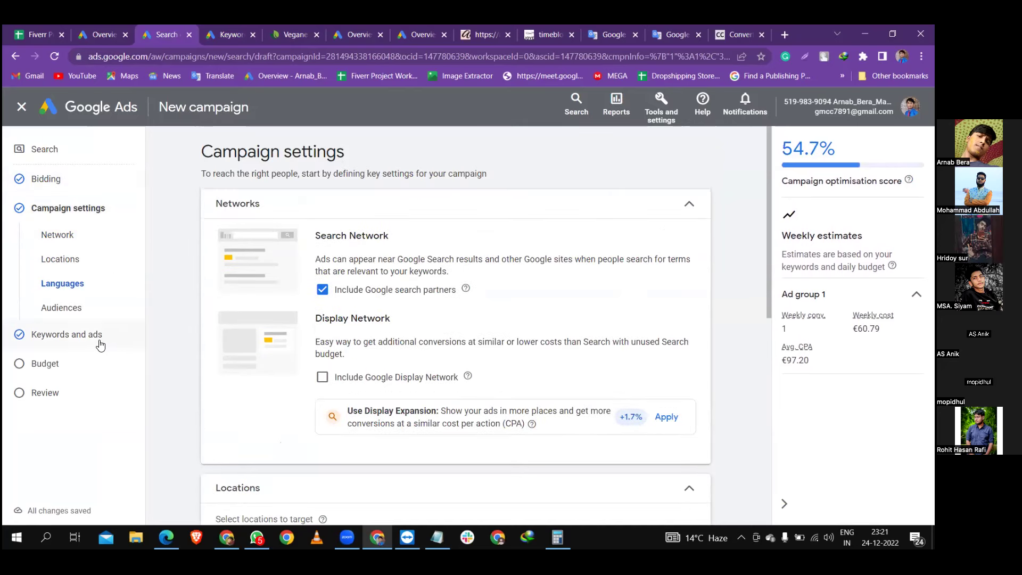
Reopen the ad under keywords and ads for editing and set its first display path to "Vegane Schuhe", copied from Notepad
click(119, 343)
scroll(333, 364, down, 5)
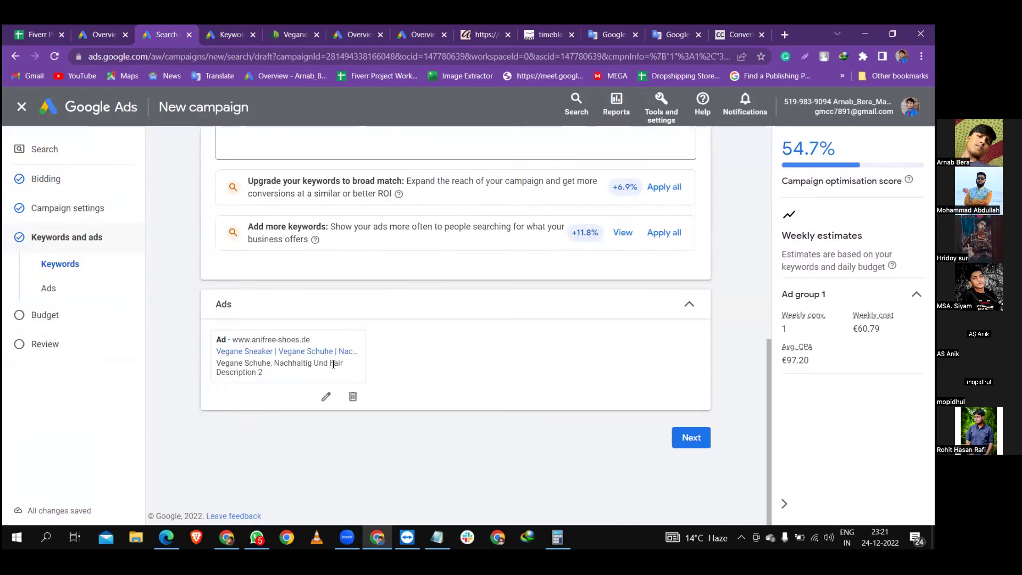
click(327, 397)
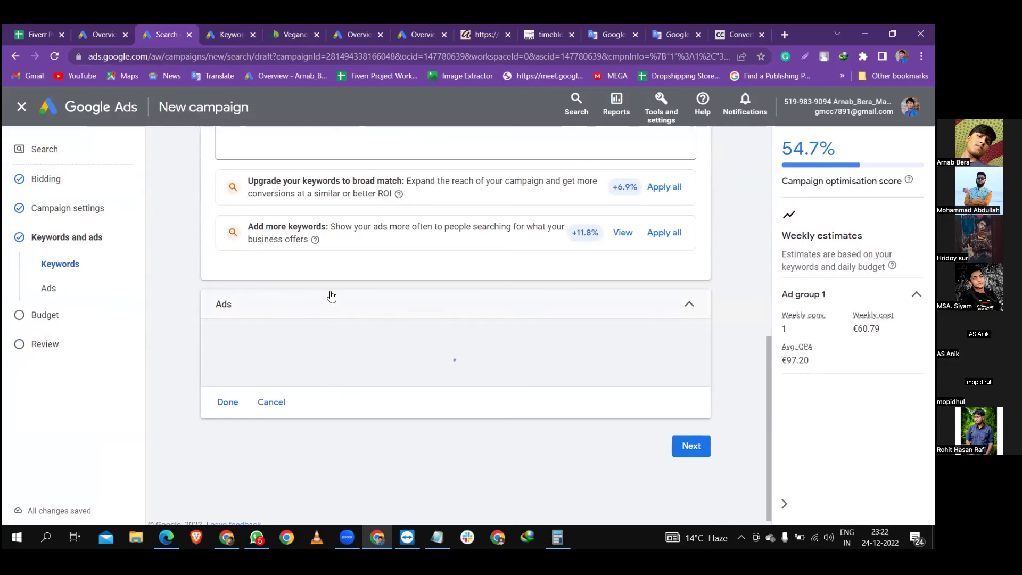
scroll(308, 301, down, 7)
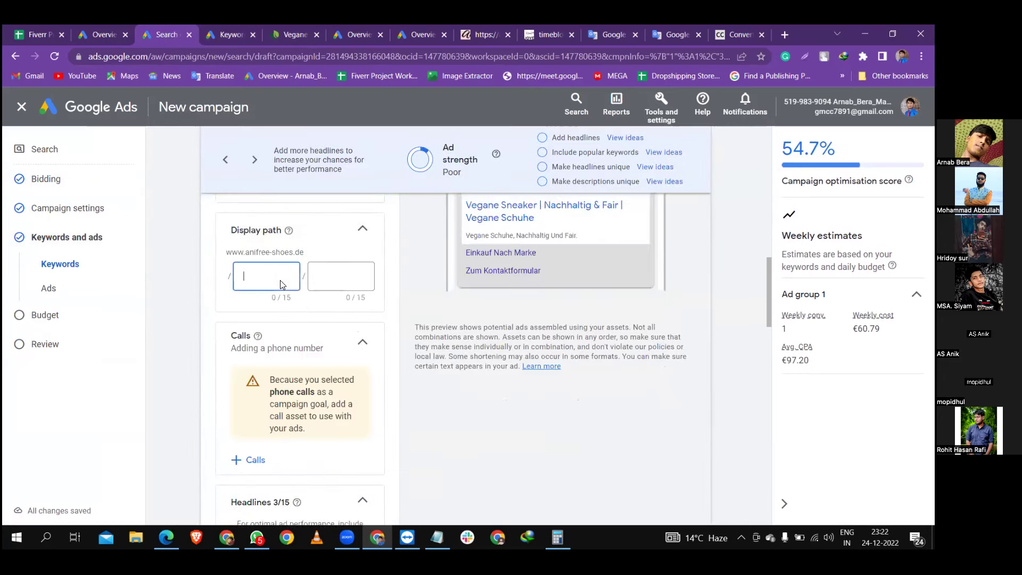
key(alt+Tab)
scroll(376, 181, down, 1)
drag(372, 126, 309, 124)
key(ctrl+c)
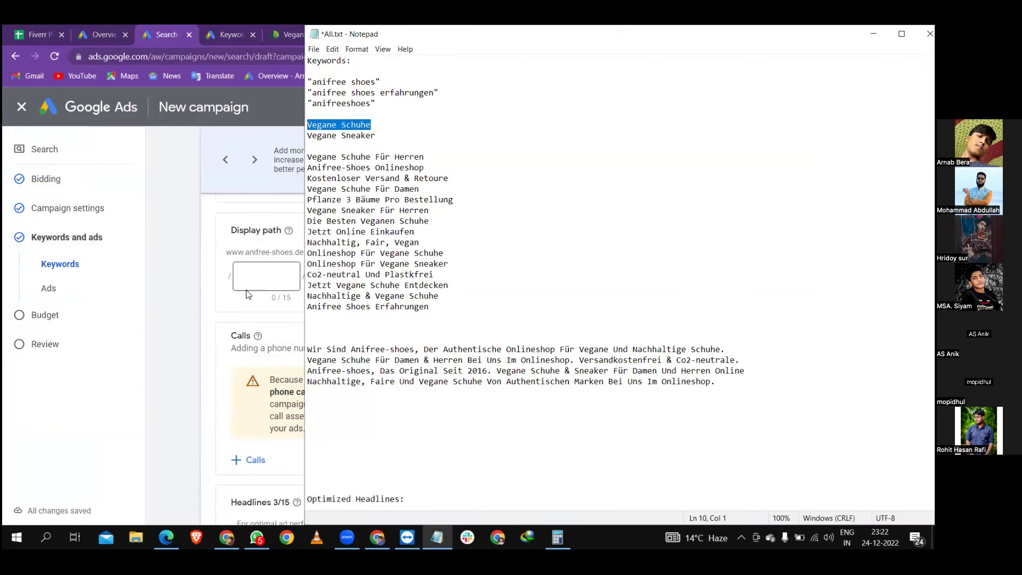
click(272, 274)
key(ctrl+v)
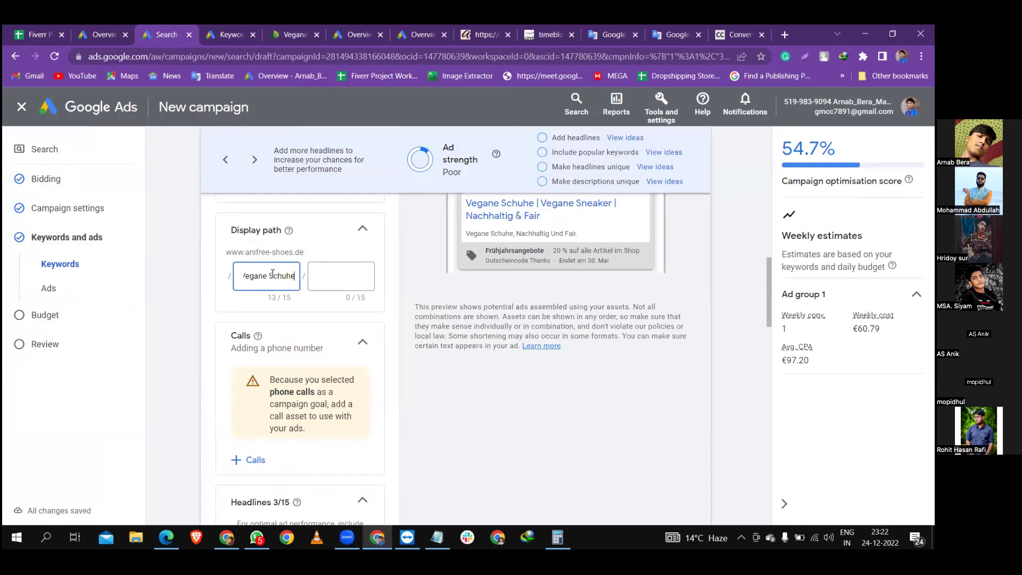
Set the ad's second display path to "Vegane Sneaker", copied from the Notepad file
key(alt+Tab)
drag(375, 136, 315, 136)
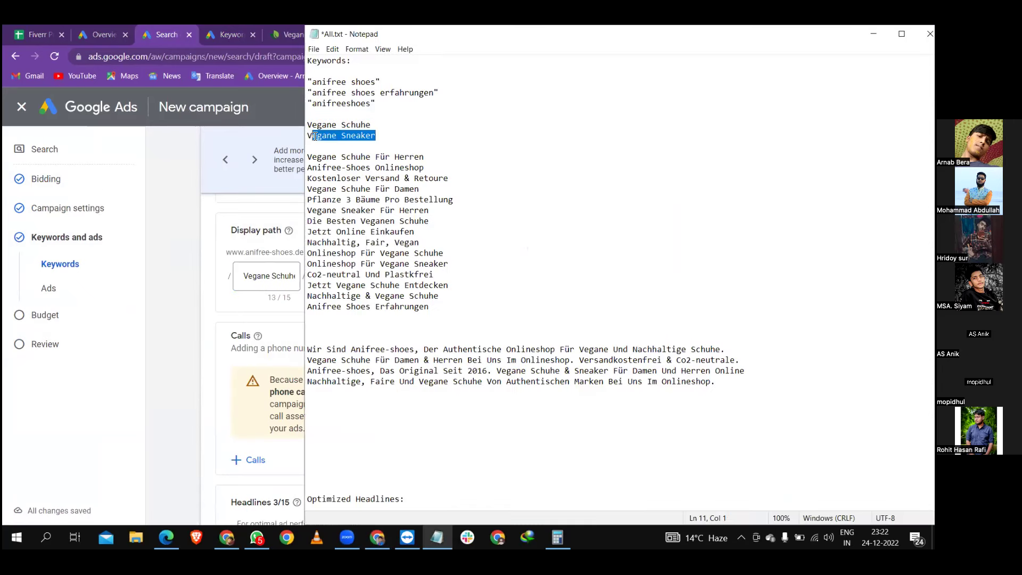
key(ctrl+c)
click(196, 274)
click(325, 274)
key(ctrl+v)
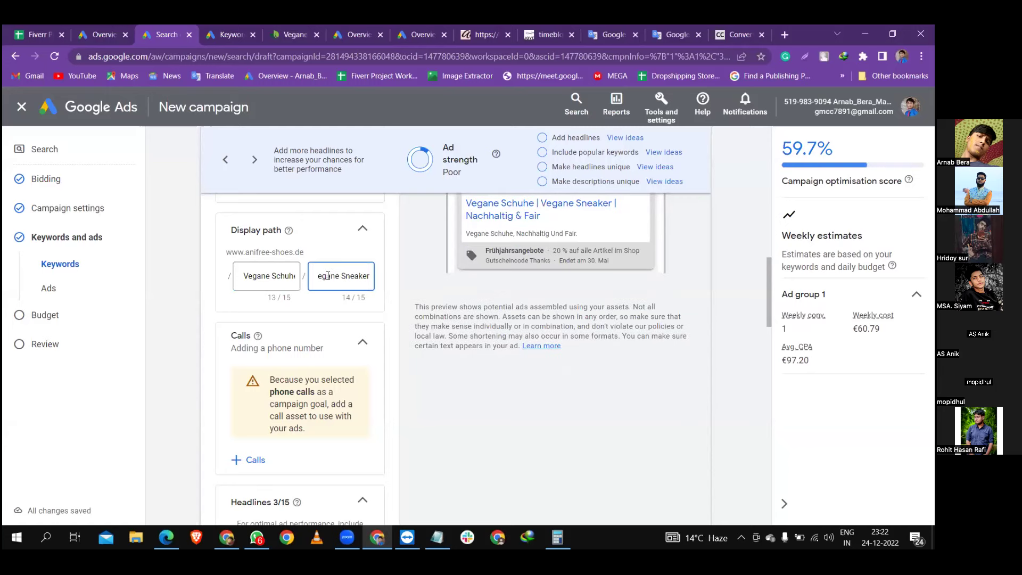
click(277, 319)
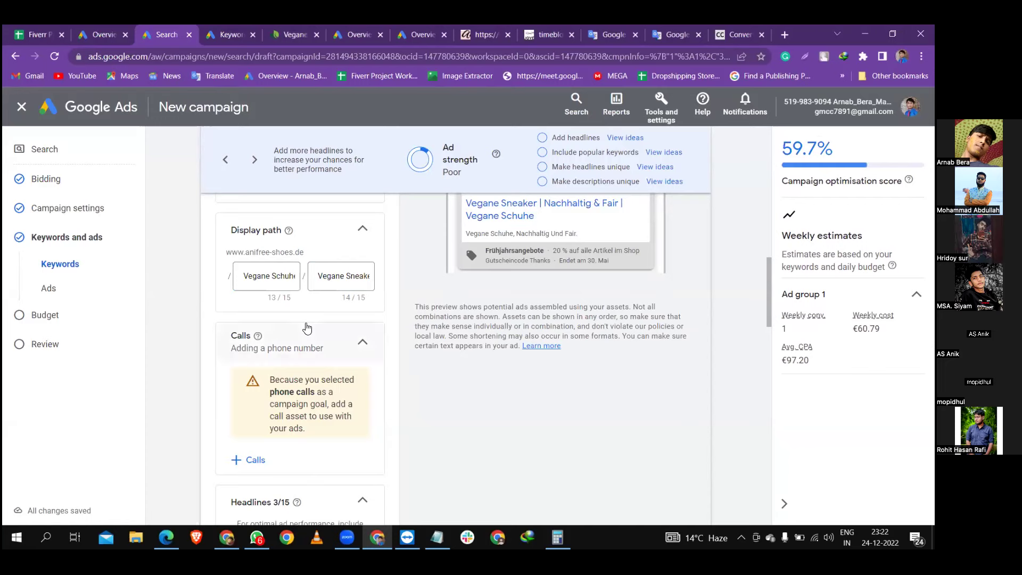
Clear the three existing ad headlines "Vegane Sneaker", "Vegane Schuhe" and "Nachhaltig & Fair"
scroll(308, 335, down, 4)
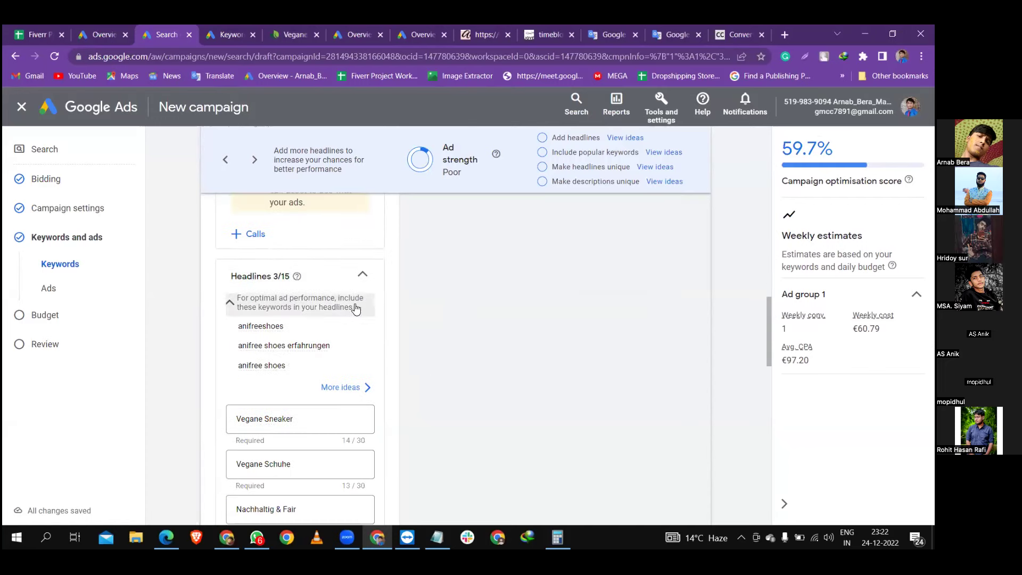
scroll(366, 319, down, 1)
scroll(367, 318, down, 1)
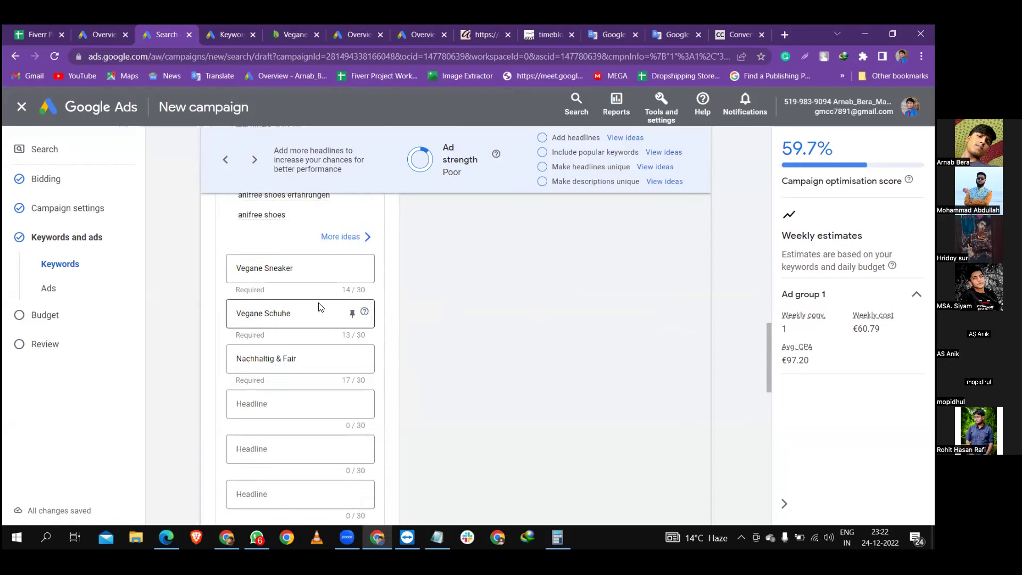
click(305, 268)
key(ctrl+a)
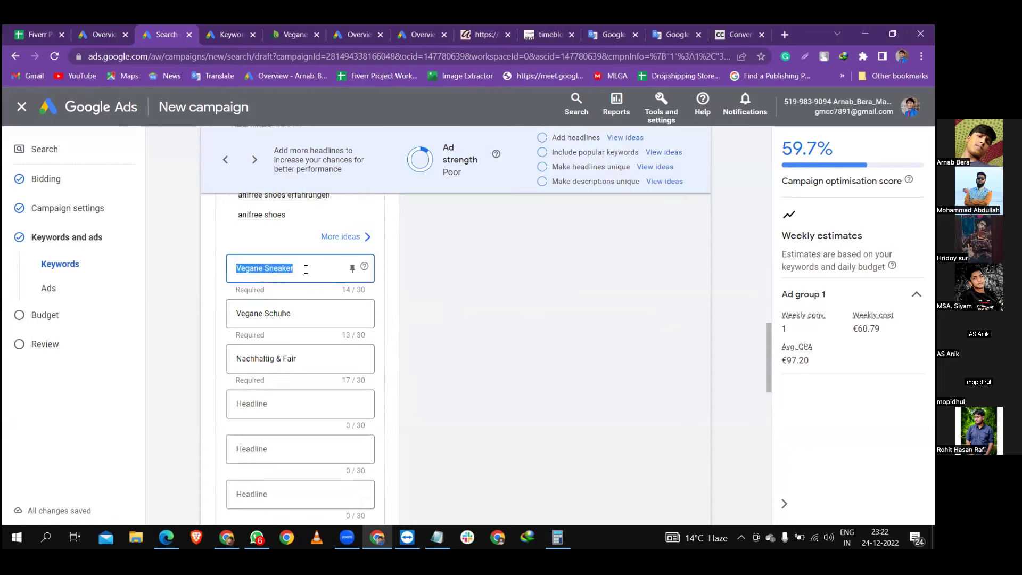
key(BackSpace)
click(290, 314)
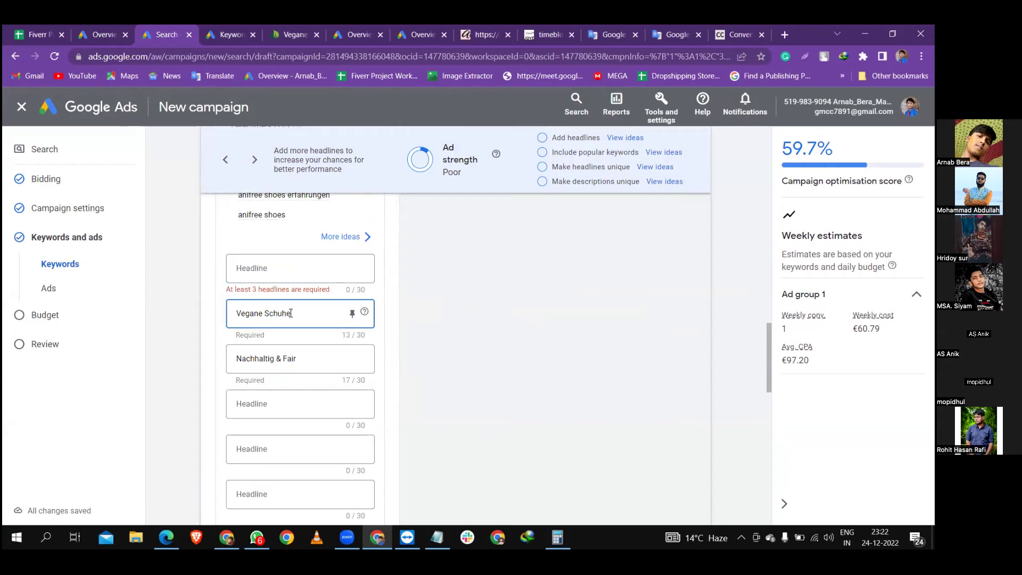
key(ctrl+a)
key(BackSpace)
click(305, 359)
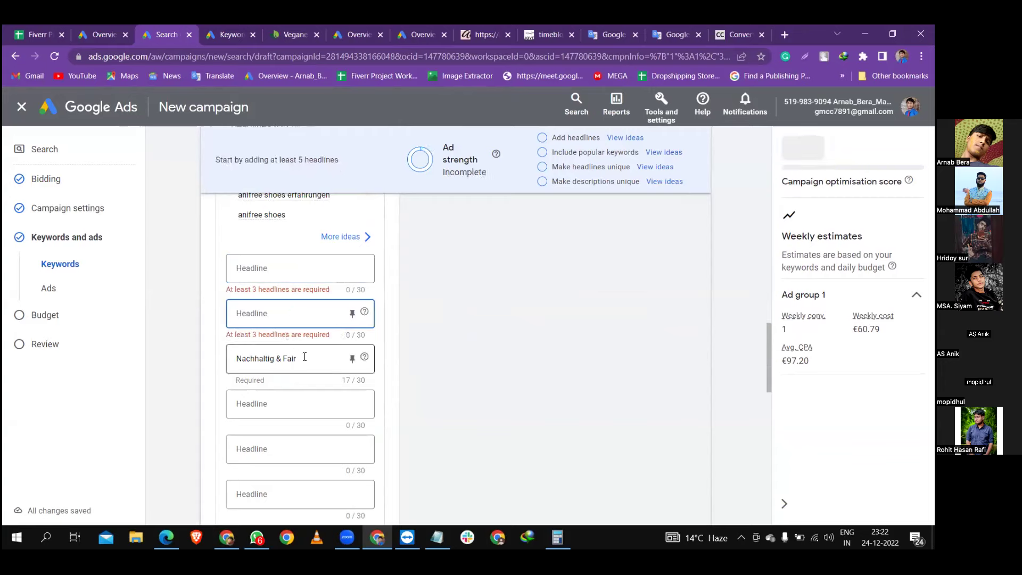
key(ctrl+a)
key(BackSpace)
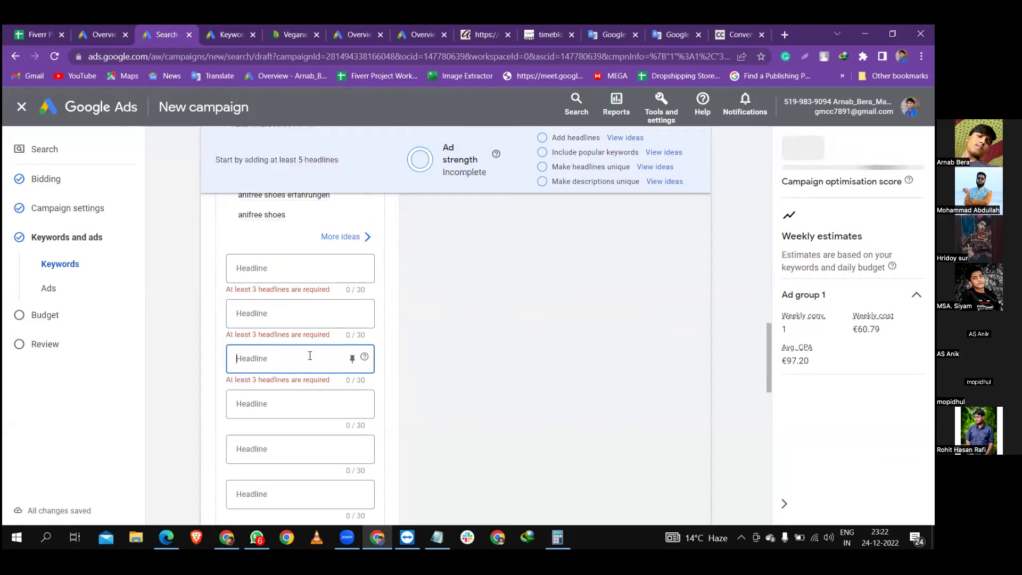
click(420, 315)
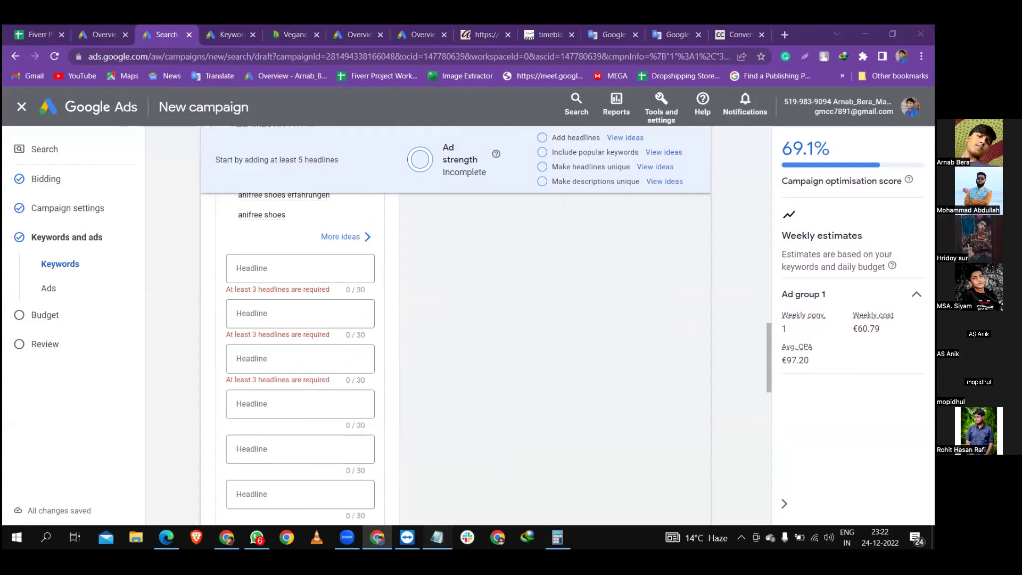
Enter "Anifree-Shoes Onlineshop" from the Notepad file as the first ad headline
click(437, 537)
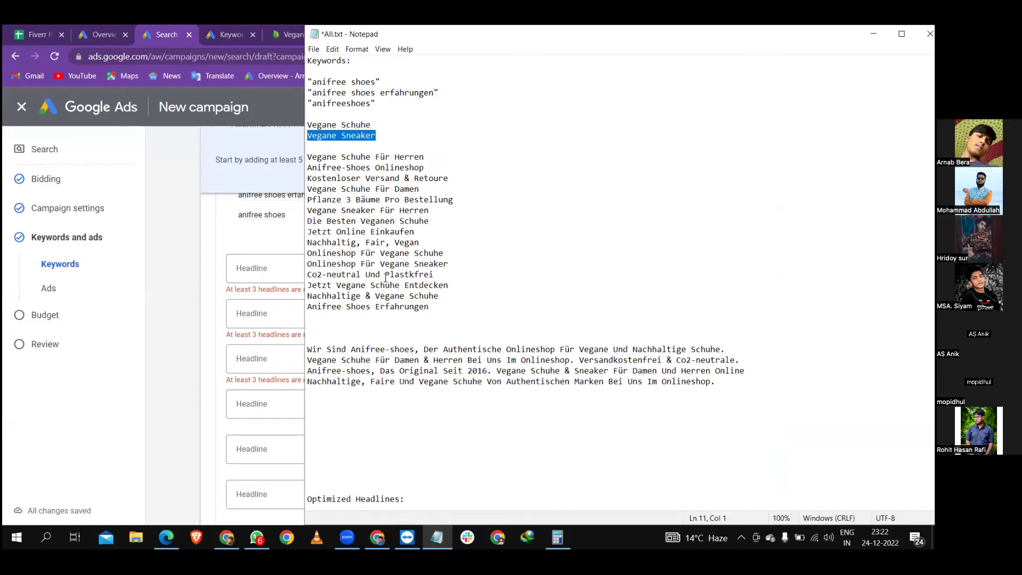
drag(425, 169, 309, 168)
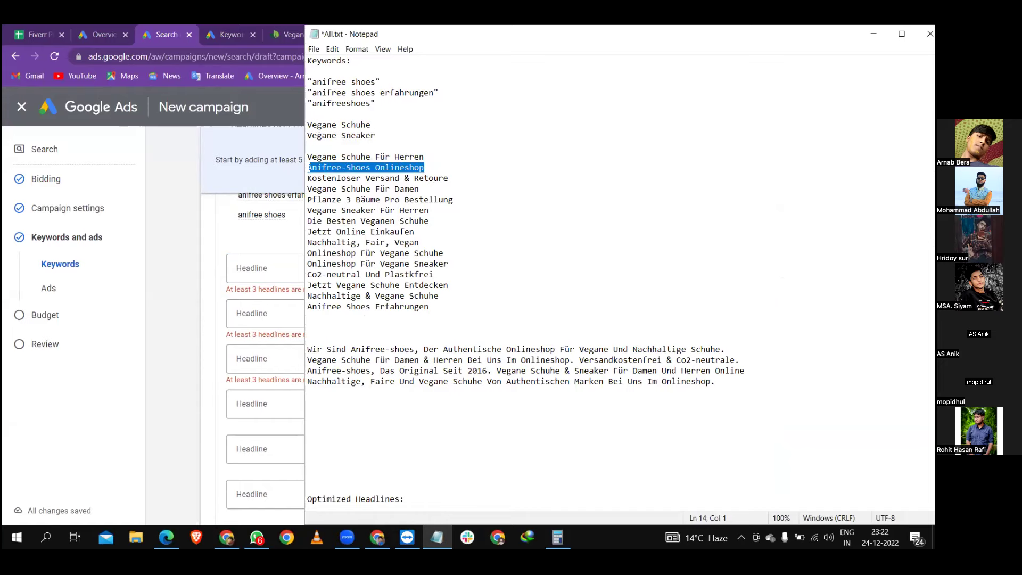
click(266, 269)
key(ctrl+v)
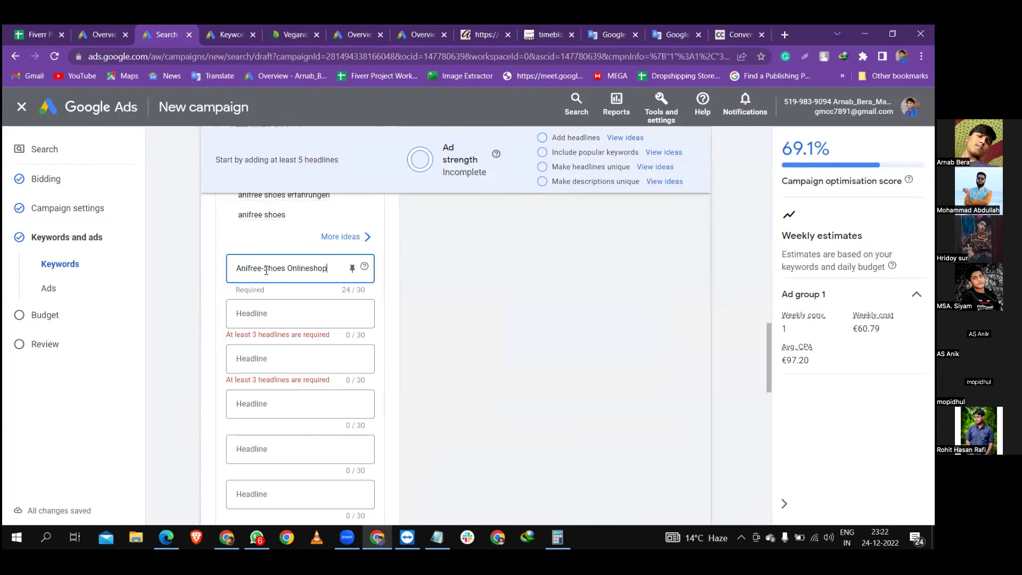
Enter "Vegane Schuhe Für Herren" from the Notepad file as the second ad headline
click(182, 289)
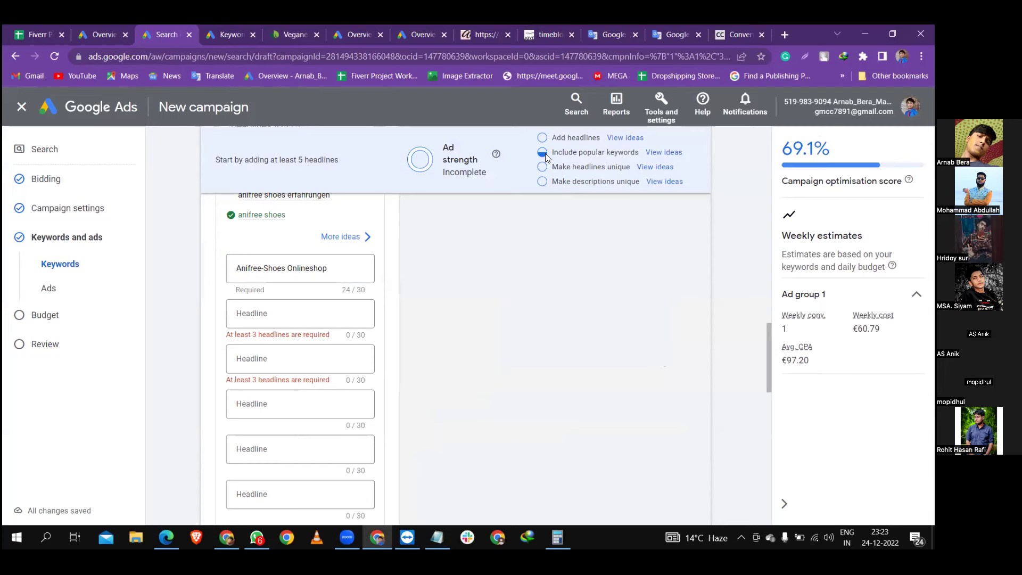
key(alt+Tab)
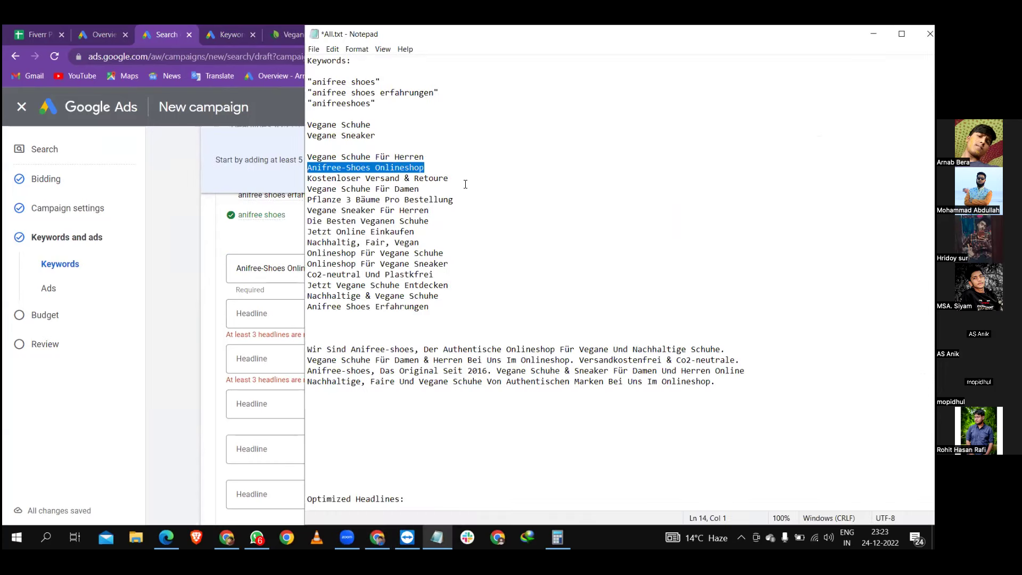
drag(434, 157, 314, 154)
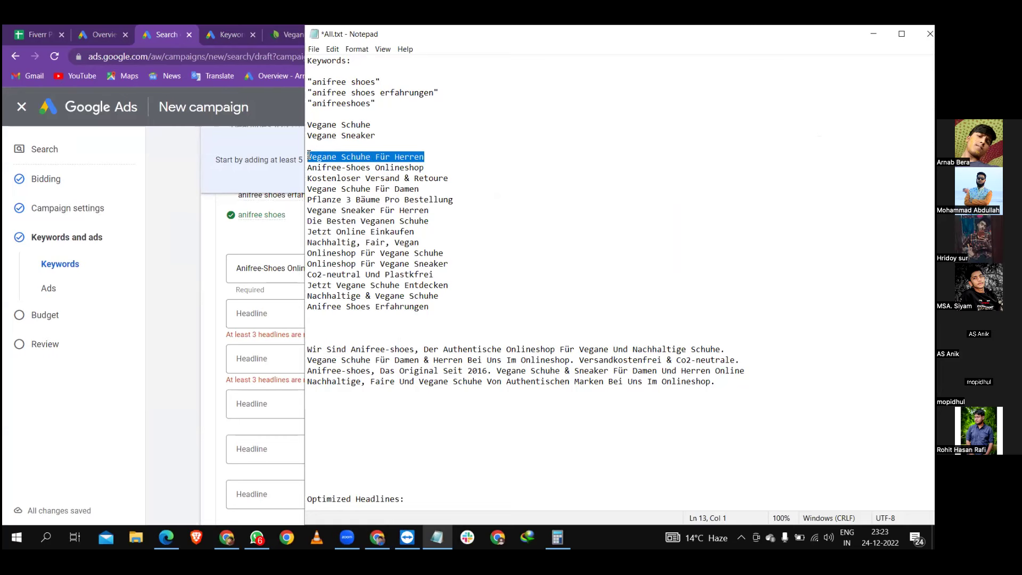
click(279, 313)
text(Vegane Schuhe Für Herren)
Copy "Kostenloser Versand & Retoure" from the Notepad file into the third ad headline
key(alt+Tab)
drag(449, 178, 309, 178)
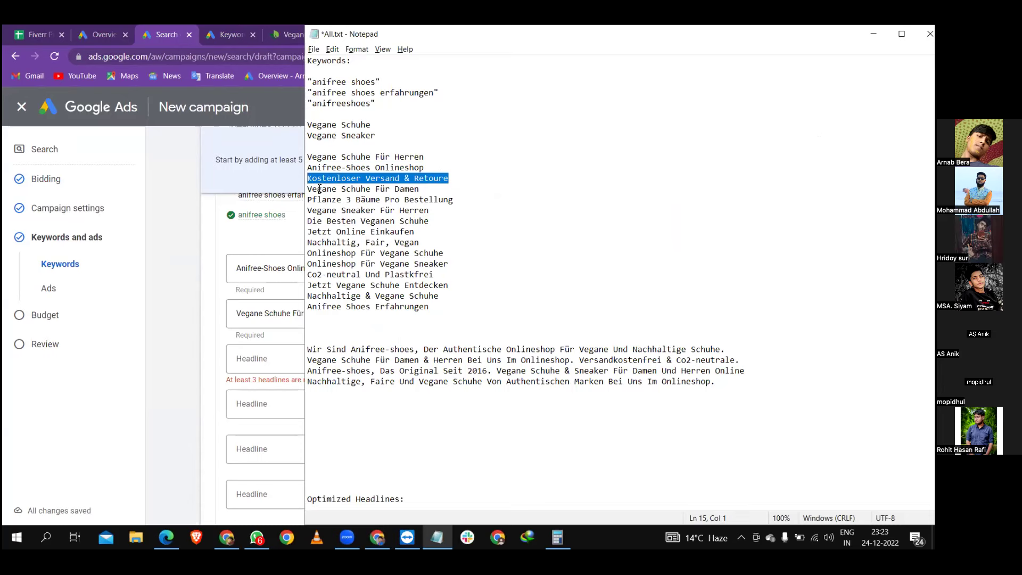
key(ctrl+c)
key(alt+Tab)
click(293, 358)
key(ctrl+v)
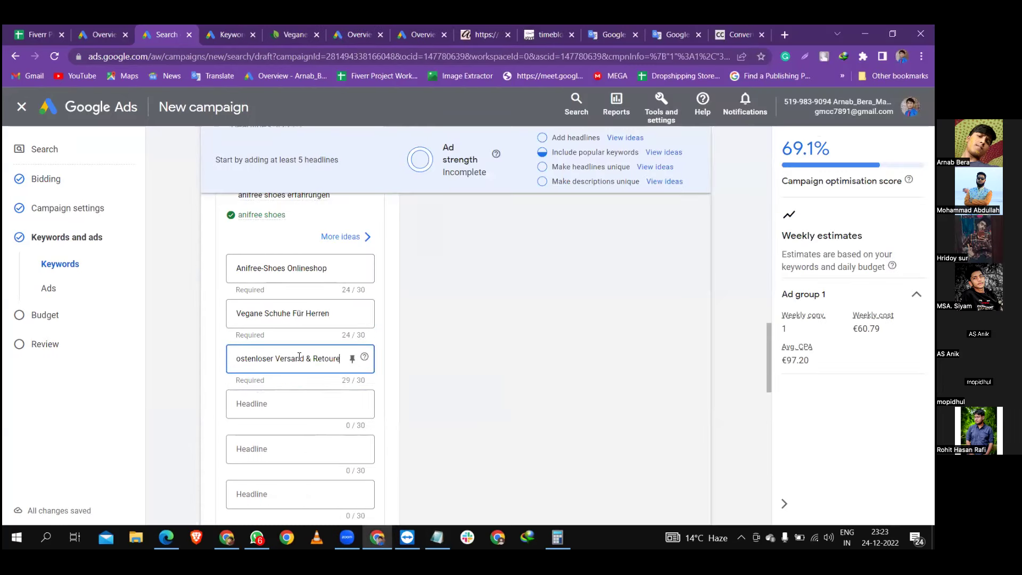
Copy the full headline list from Notepad and translate it from German to English in Google Translate, replacing the existing text
key(alt+Tab)
drag(435, 305, 307, 156)
key(ctrl+c)
key(alt+Tab)
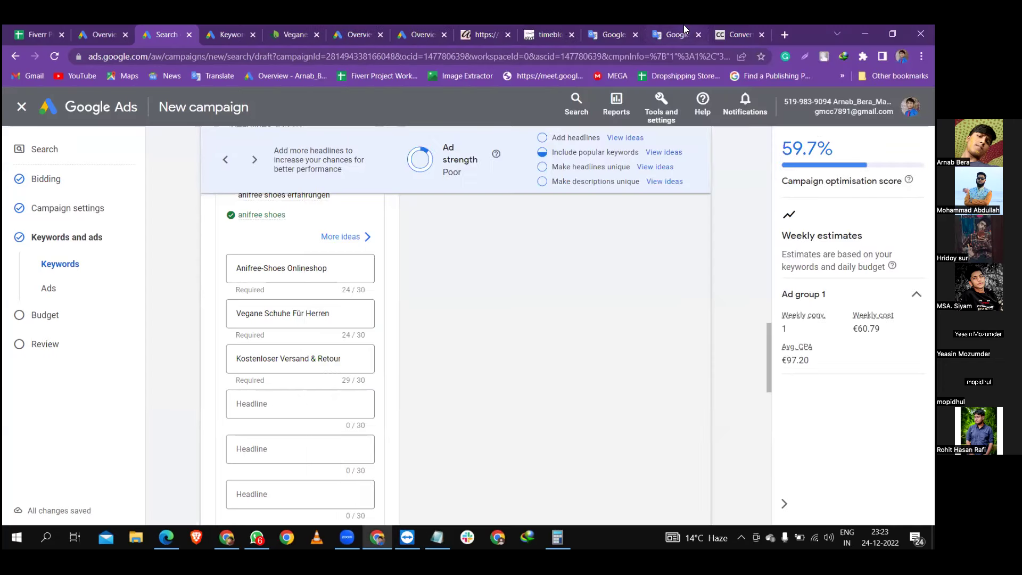
click(683, 24)
click(630, 25)
click(687, 31)
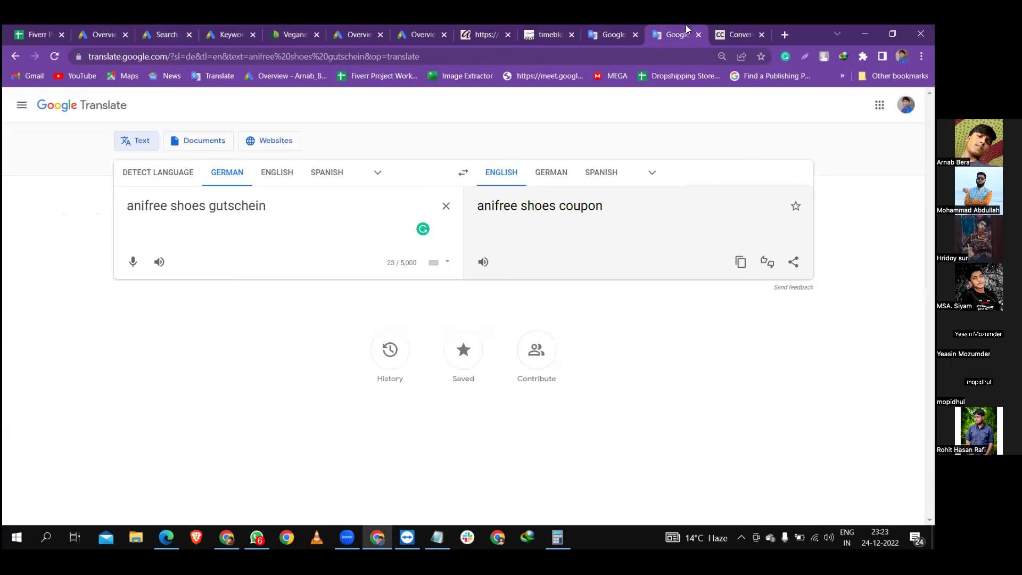
key(ctrl+a)
key(ctrl+v)
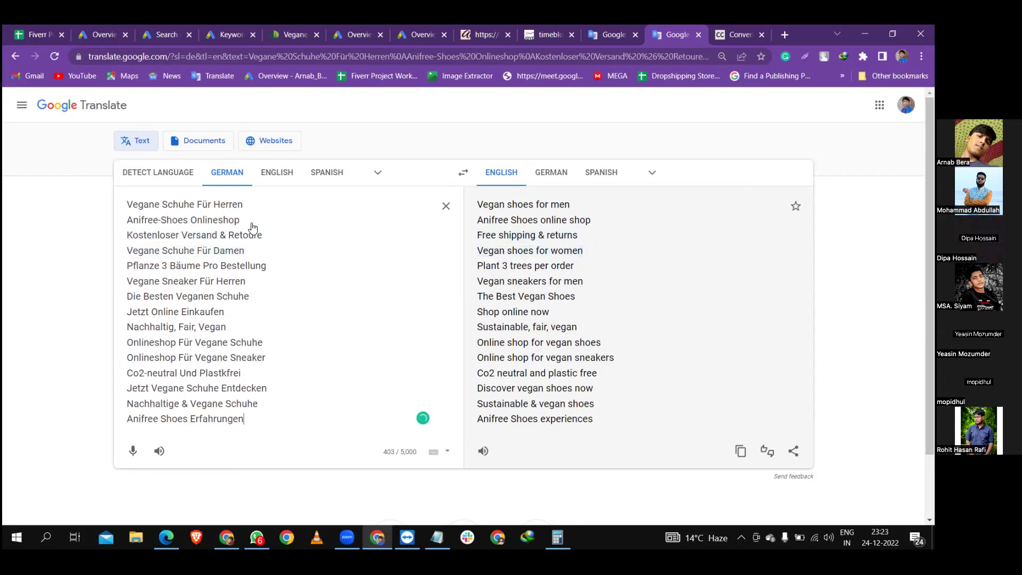
Copy "Vegane Schuhe Für Damen" from the Google Translate list into the fourth headline of the Google Ads ad
drag(238, 251, 129, 248)
click(188, 25)
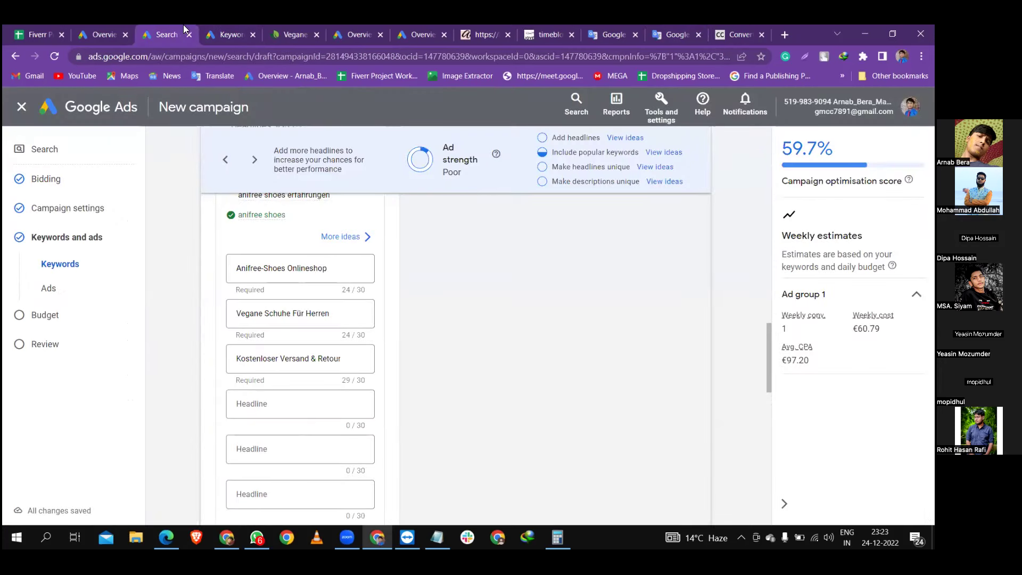
click(269, 404)
key(ctrl+v)
click(168, 375)
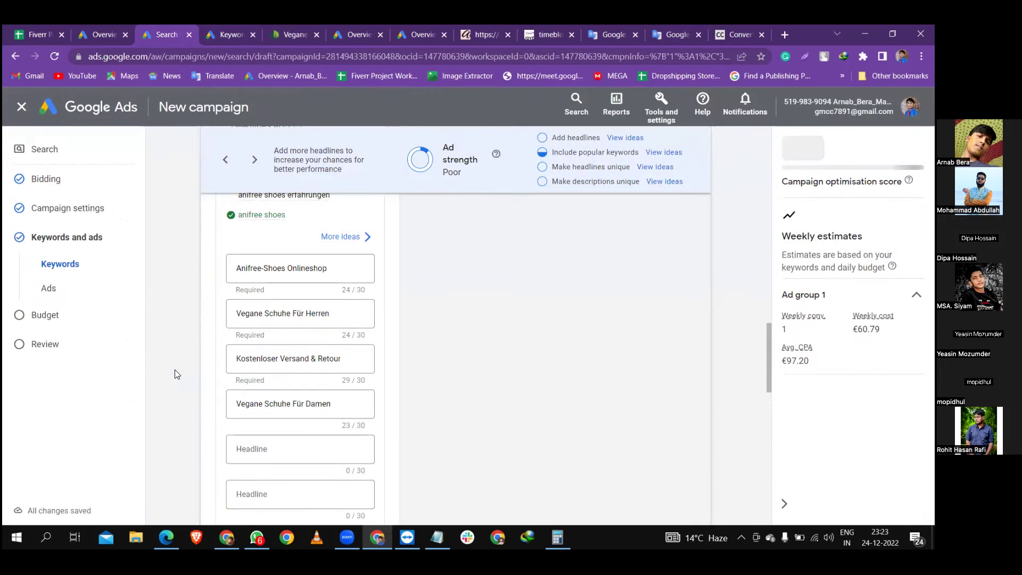
Enter "Pflanze 3 Bäume Pro Bestellung" from the Notepad file as the fifth ad headline
key(alt+Tab)
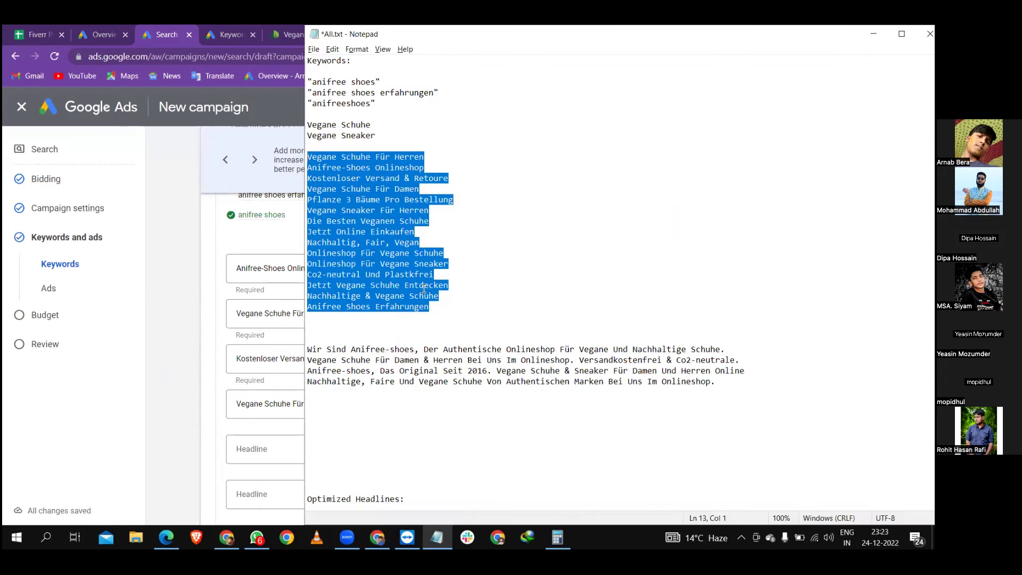
click(460, 220)
drag(451, 198, 309, 201)
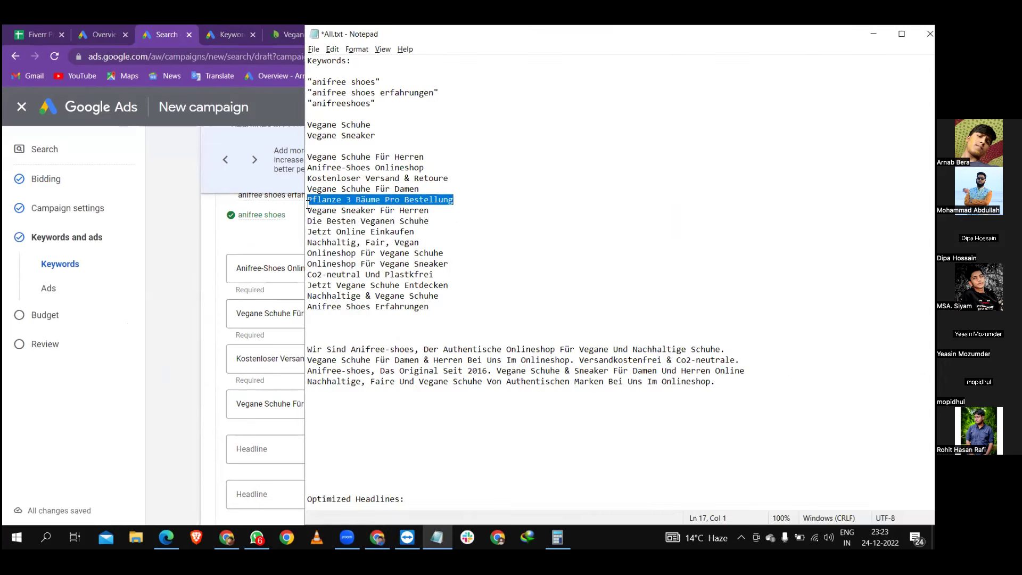
click(181, 313)
click(268, 447)
key(ctrl+v)
click(191, 380)
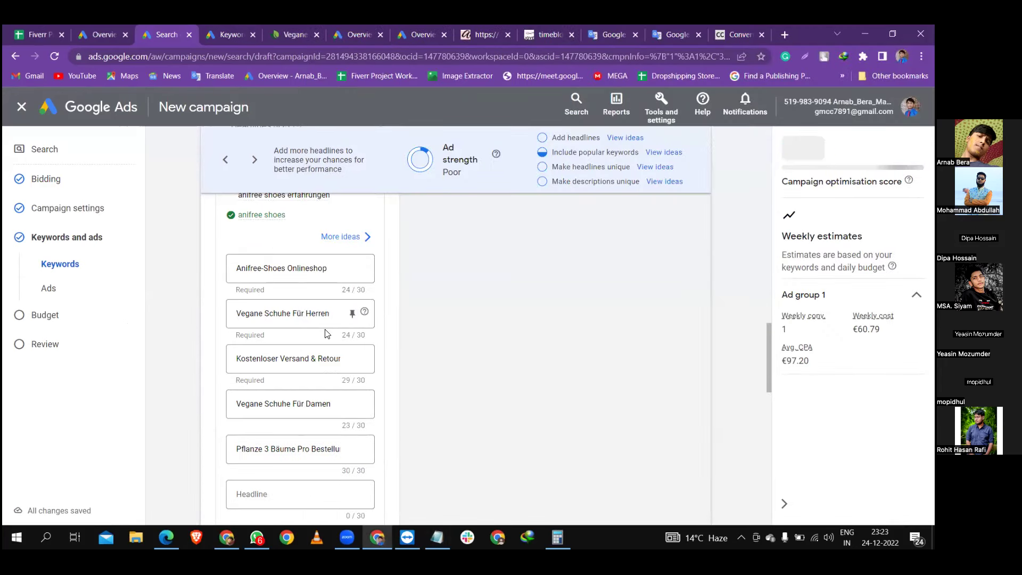
Fill the sixth ad headline with "Vegane Sneaker Für Herren", copied from the Notepad file
scroll(346, 343, down, 1)
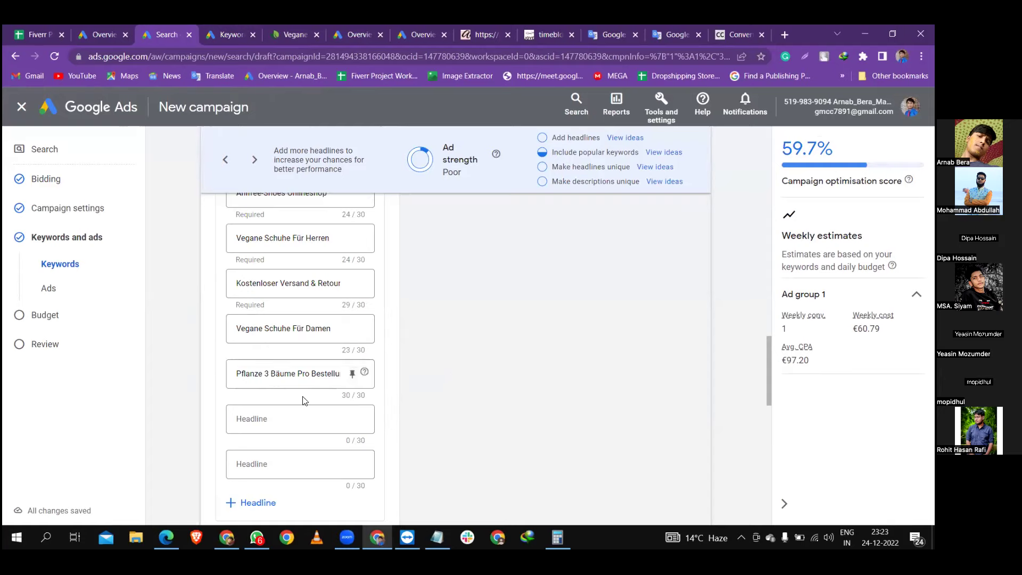
click(266, 327)
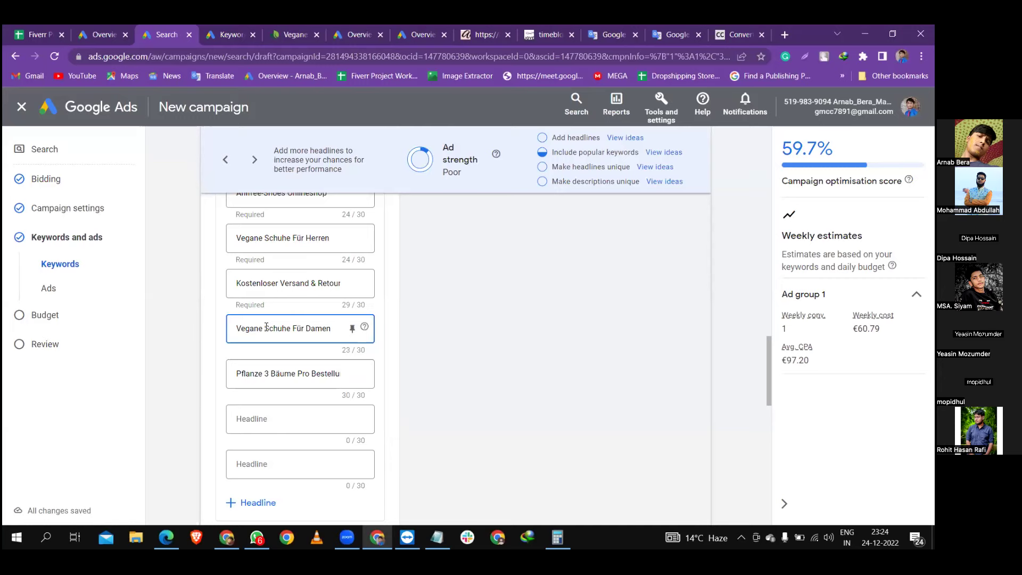
key(alt+Tab)
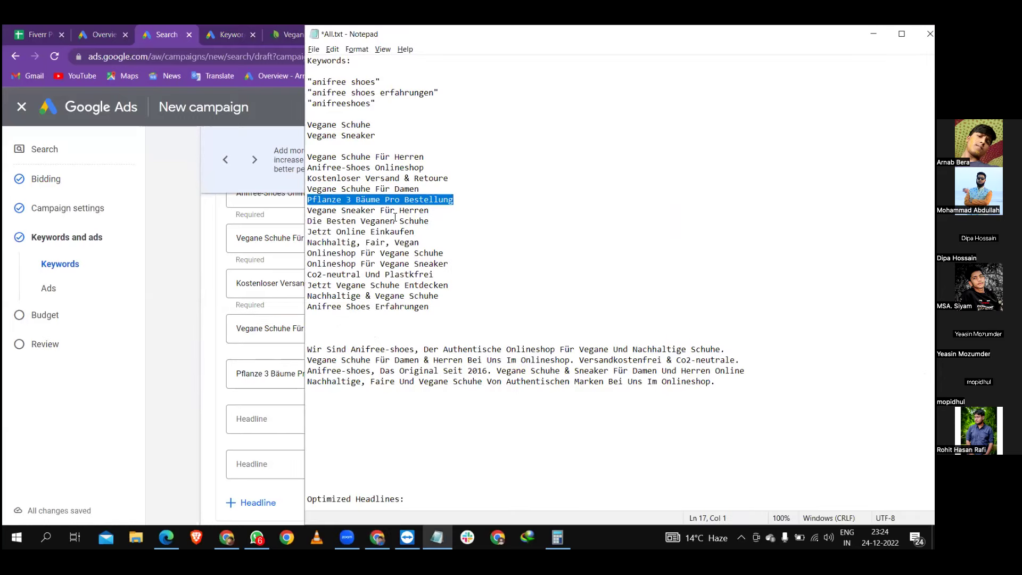
drag(437, 210, 309, 211)
key(ctrl+c)
click(249, 419)
key(ctrl+v)
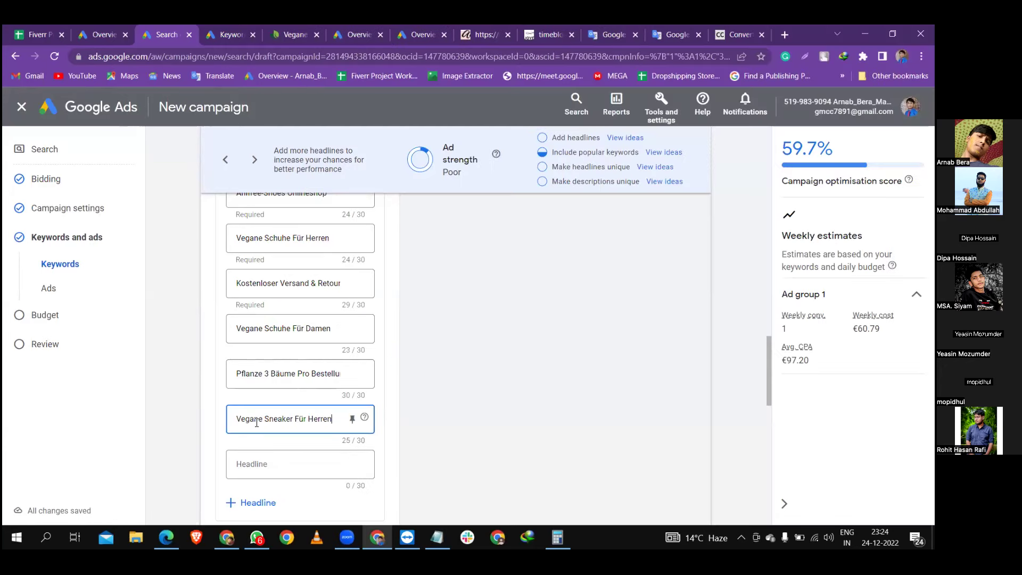
Find the sixth headline, "Vegane Sneaker Für Herren", in the Google Translate list and review the German lines up to it
scroll(287, 383, down, 3)
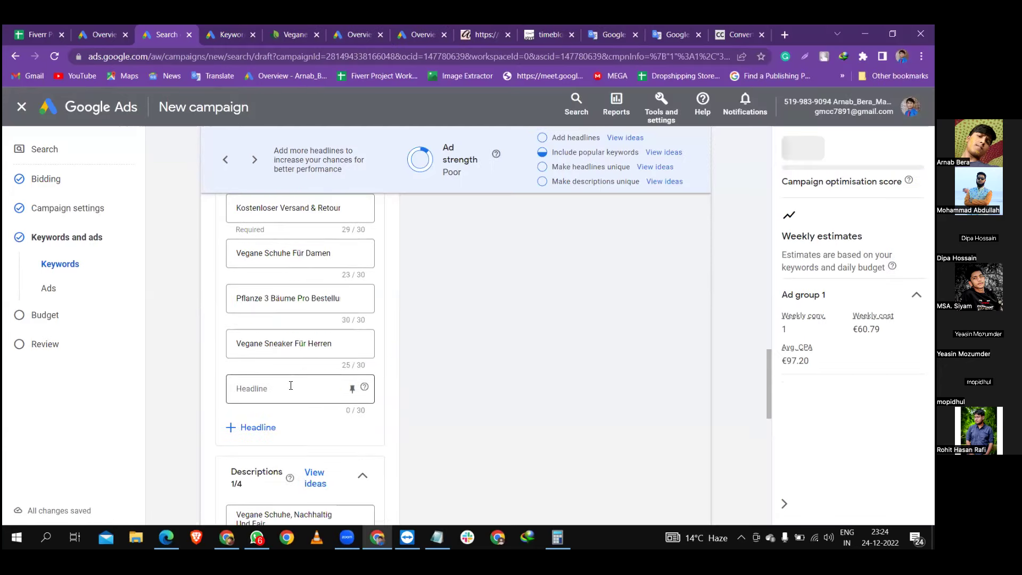
scroll(284, 381, down, 2)
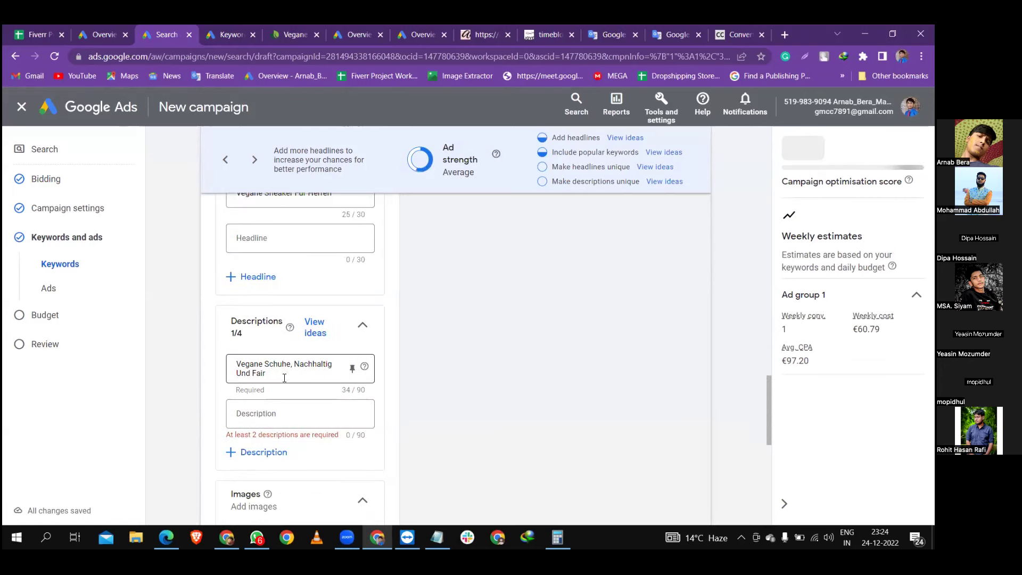
scroll(284, 378, up, 2)
click(315, 267)
double_click(315, 267)
triple_click(315, 268)
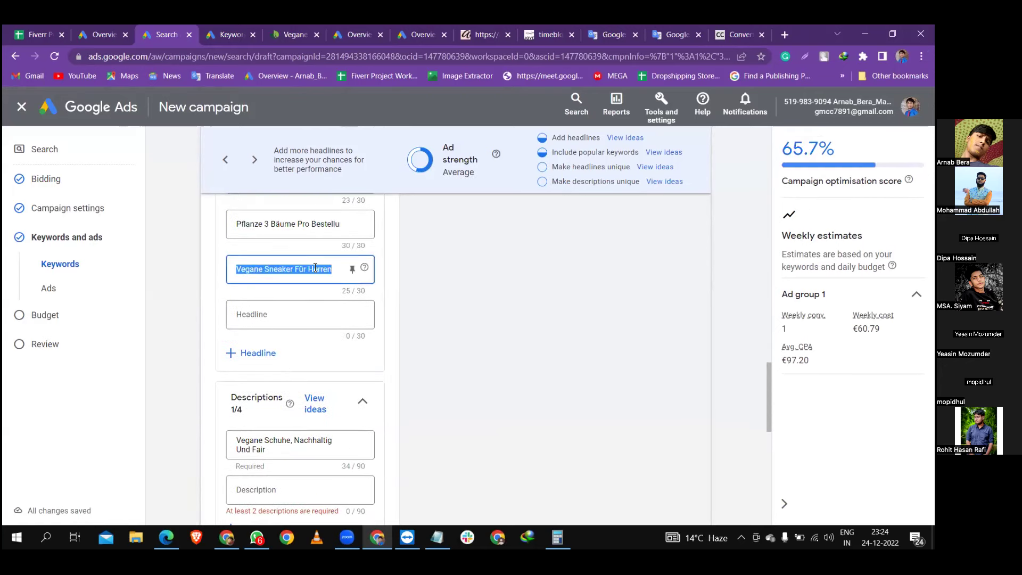
click(652, 34)
key(ctrl+f)
key(ctrl+v)
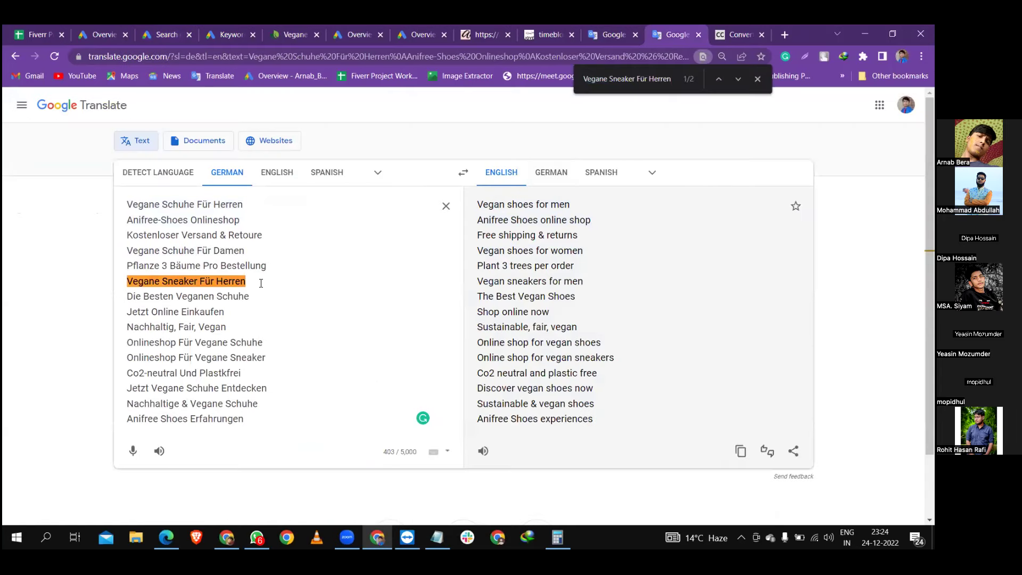
drag(259, 282, 126, 204)
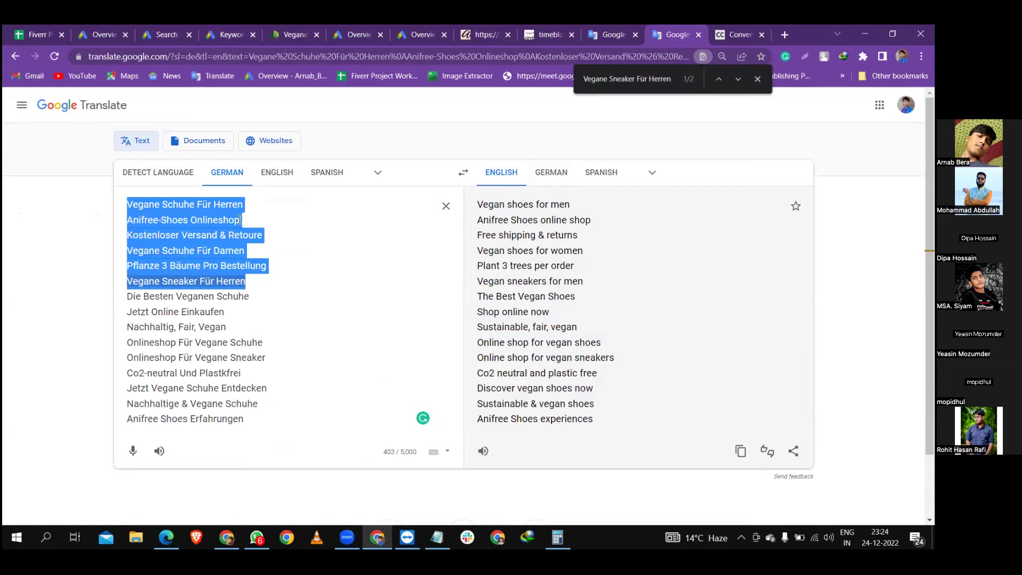
click(172, 28)
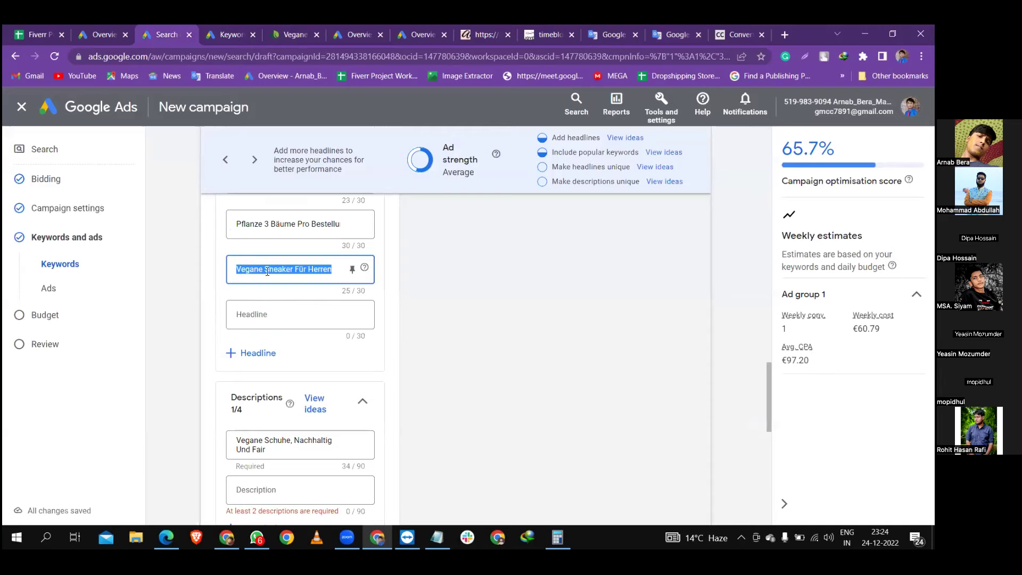
Read through the English translations of the first six headlines in Google Translate, one by one
click(679, 28)
drag(474, 205, 597, 206)
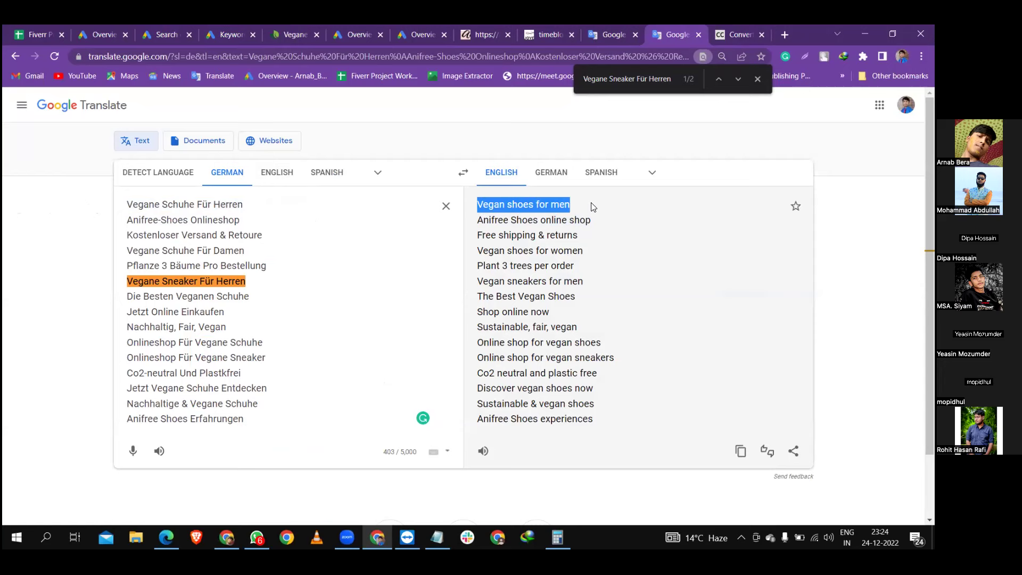
drag(476, 222, 595, 229)
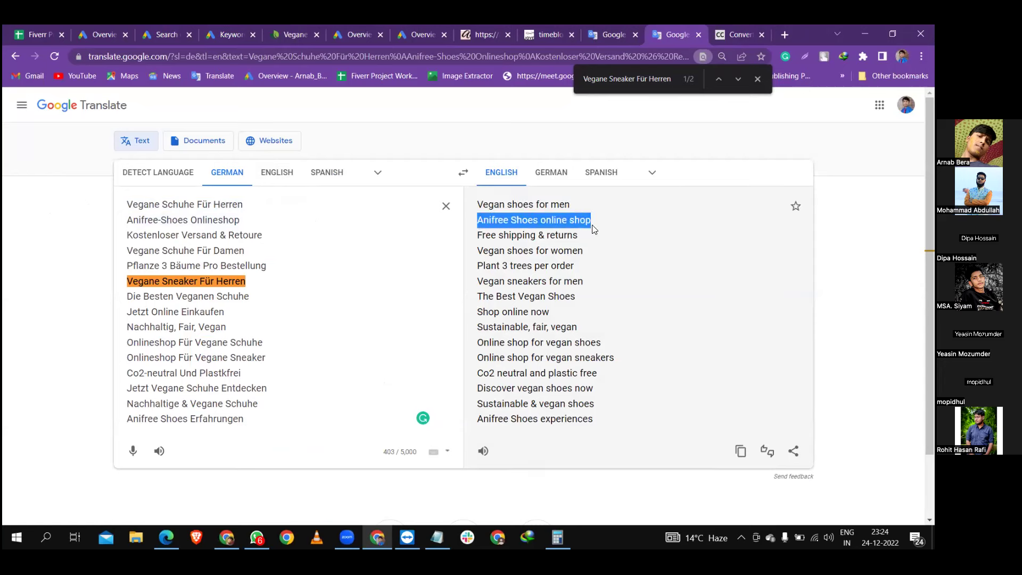
drag(476, 237, 582, 245)
drag(476, 250, 583, 253)
drag(477, 266, 579, 270)
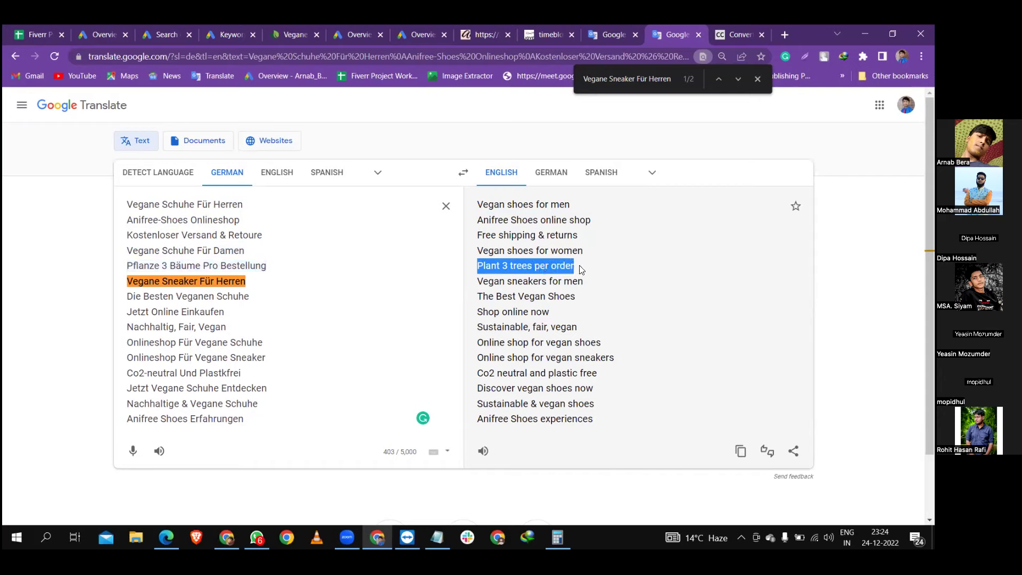
drag(478, 282, 588, 283)
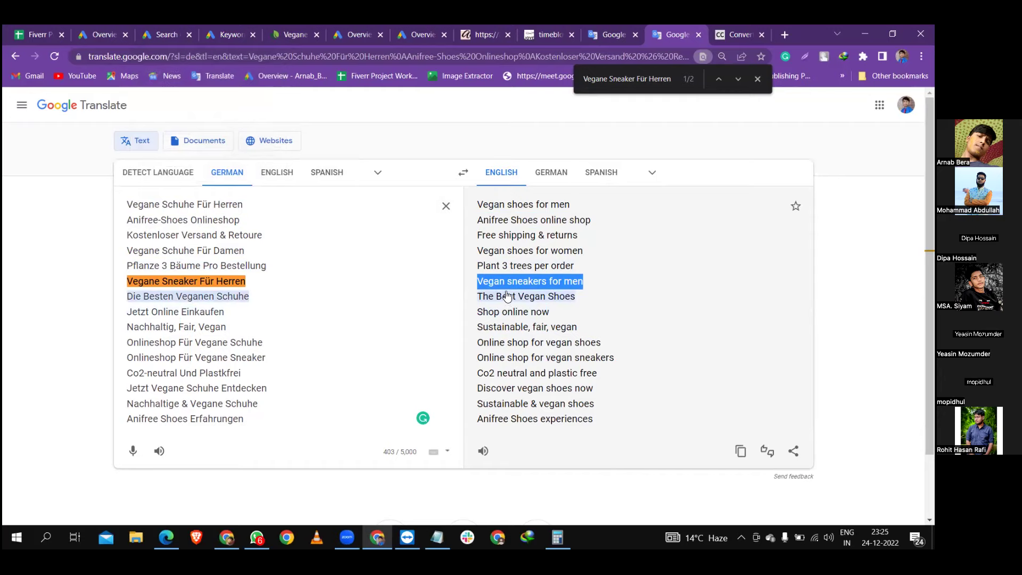
Return to the Google Ads campaign and enter "Die Besten Veganen Schuhe" from Notepad as the seventh ad headline
click(183, 25)
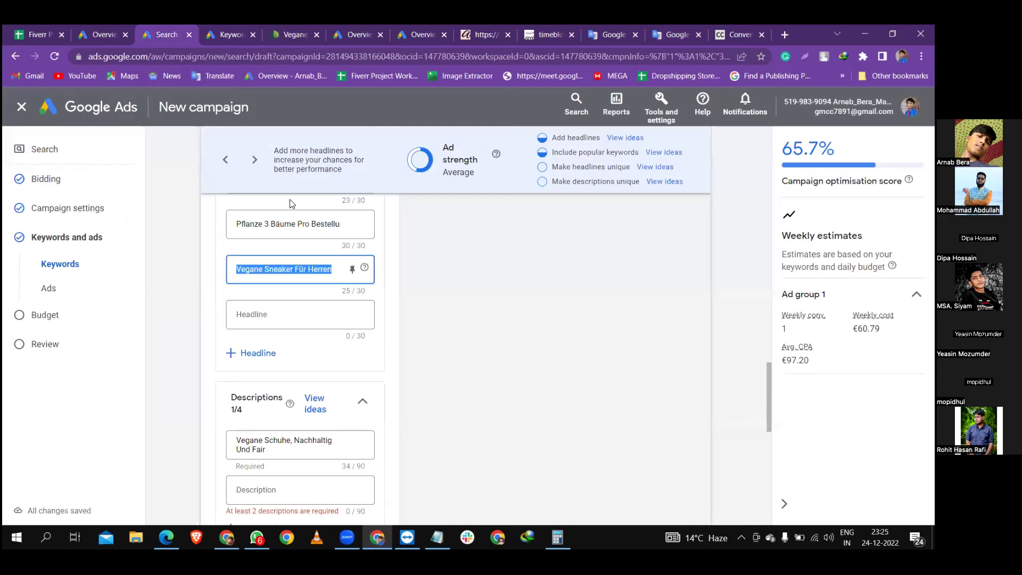
key(alt+Tab)
drag(429, 221, 310, 220)
key(ctrl+c)
click(284, 318)
key(ctrl+v)
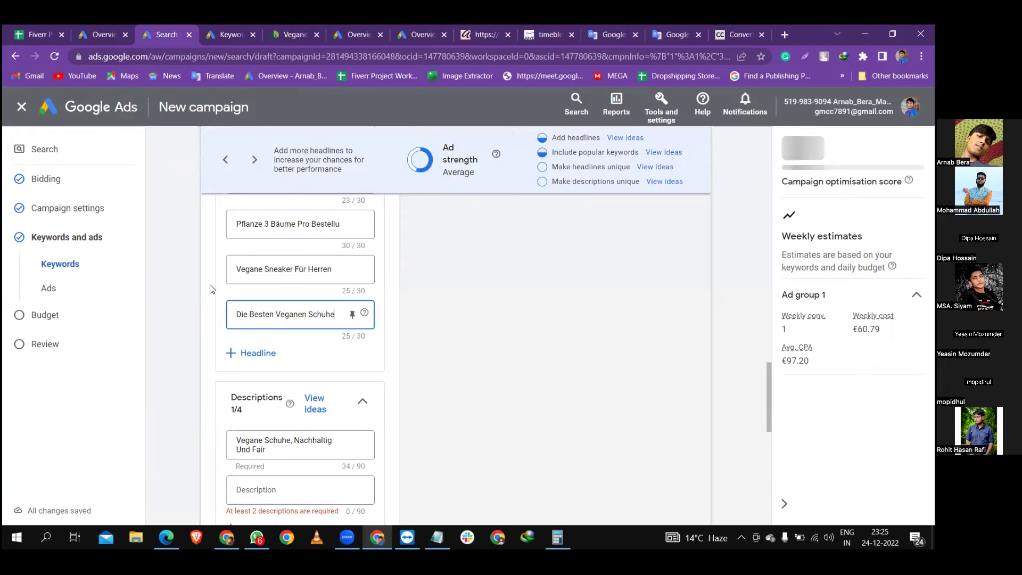
click(166, 315)
Add eight more empty headline fields to the ad
click(258, 352)
click(256, 394)
scroll(252, 372, down, 3)
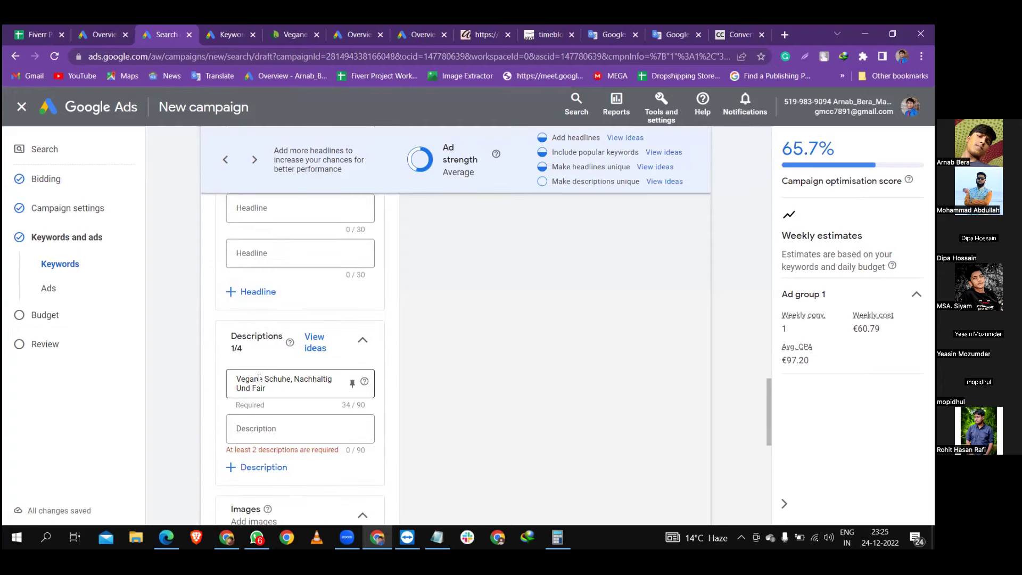
click(251, 292)
click(255, 338)
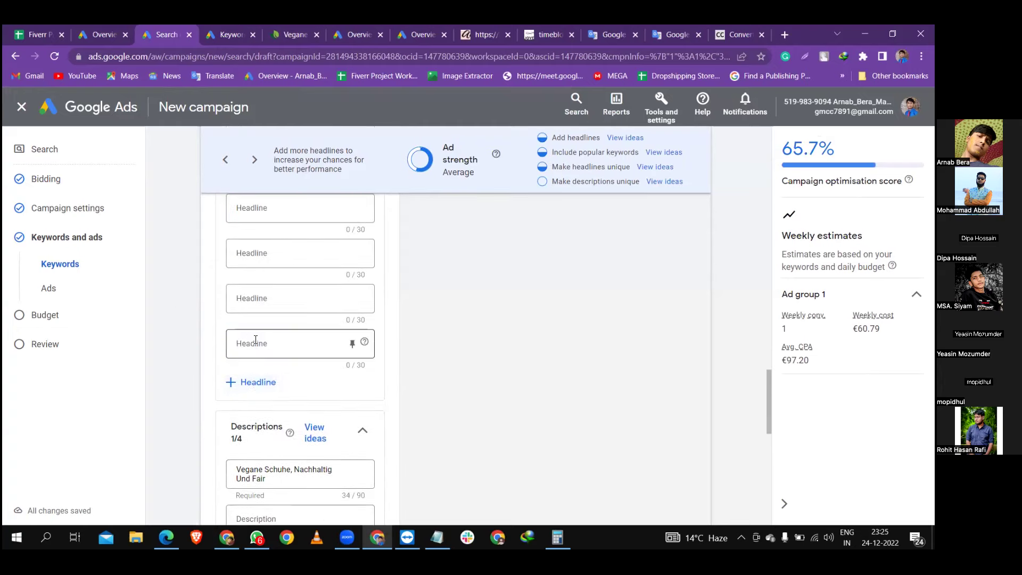
click(266, 383)
click(261, 426)
click(256, 472)
click(253, 517)
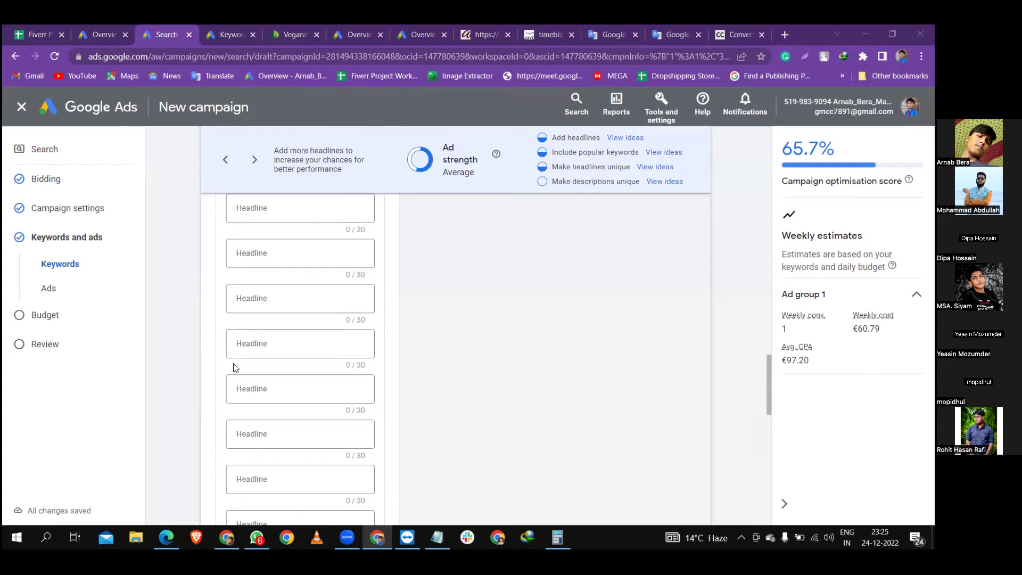
Enter "Jetzt Online Einkaufen" from the Notepad file as the eighth ad headline
key(alt+Tab)
drag(415, 232, 310, 241)
key(ctrl+c)
click(266, 208)
key(ctrl+v)
Copy "Nachhaltig, Fair, Vegan" from the Notepad file into the ninth ad headline
key(alt+Tab)
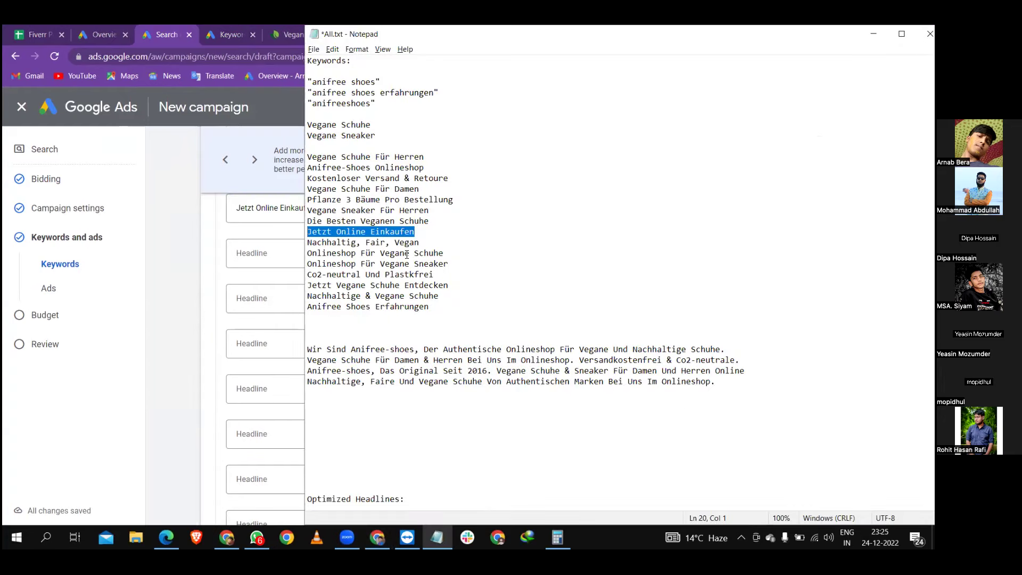
drag(420, 243, 308, 243)
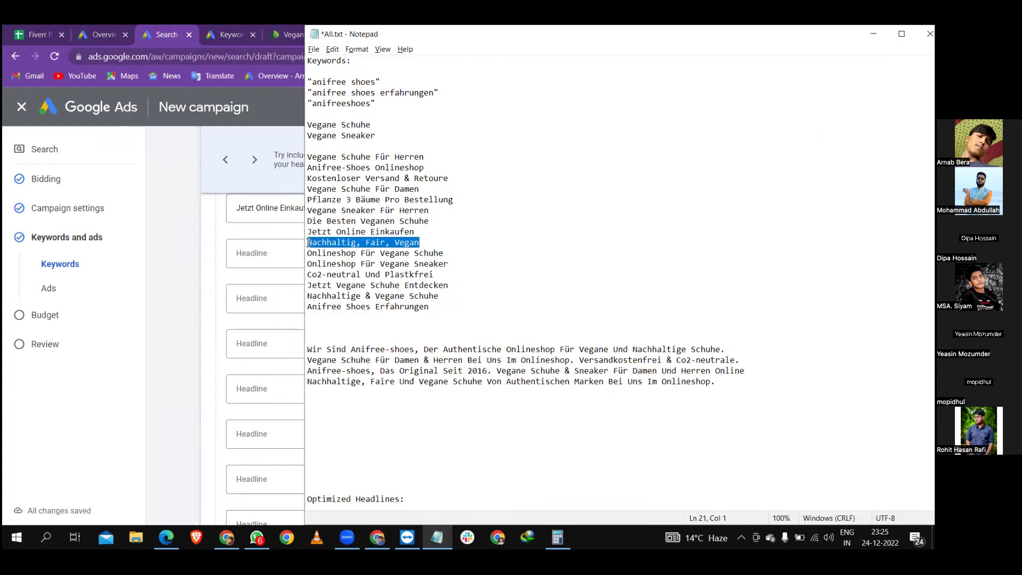
key(ctrl+c)
click(282, 254)
key(ctrl+v)
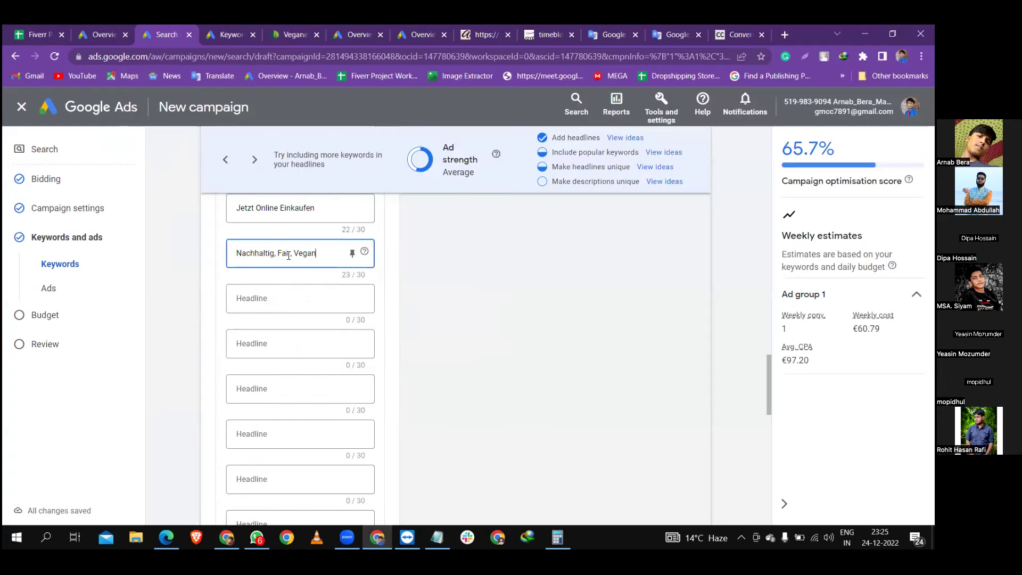
Copy "Onlineshop Für Vegane Schuhe" from the Notepad file into the tenth ad headline
key(alt+Tab)
drag(444, 254, 309, 253)
key(ctrl+c)
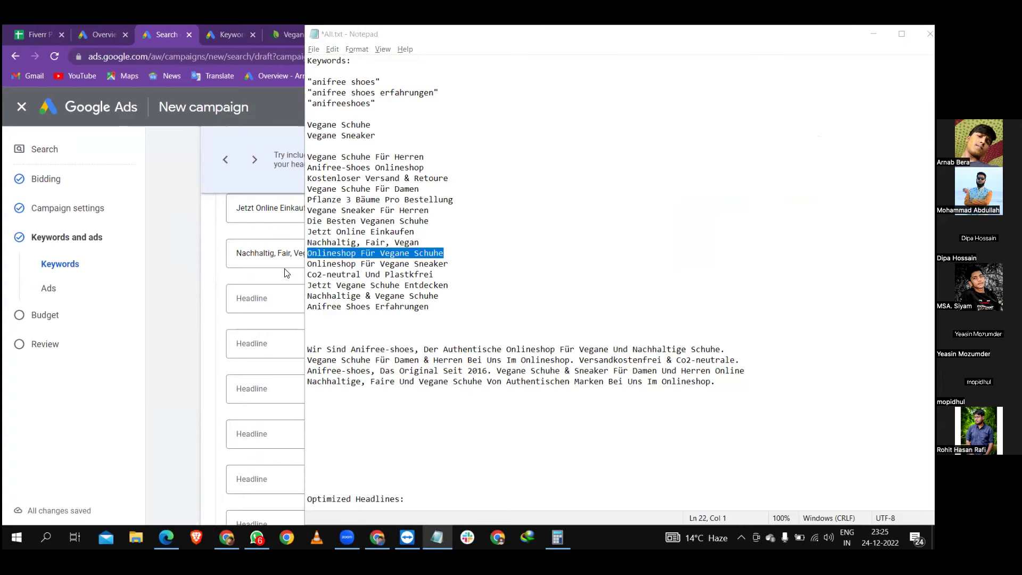
click(286, 298)
key(ctrl+v)
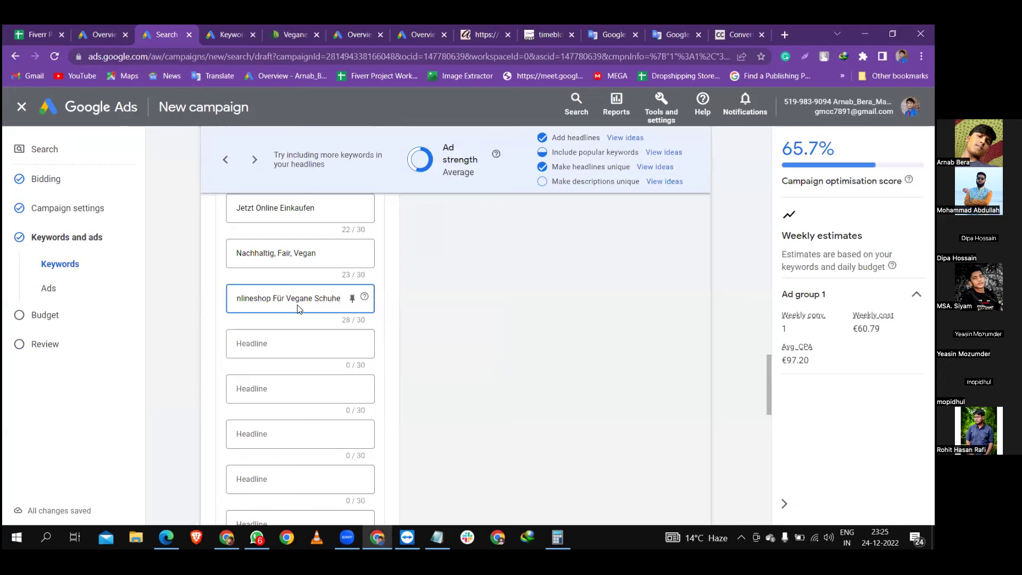
Copy "Onlineshop Für Vegane Sneaker" from the Notepad file into the eleventh ad headline
key(alt+Tab)
click(449, 264)
drag(347, 262, 311, 262)
key(ctrl+c)
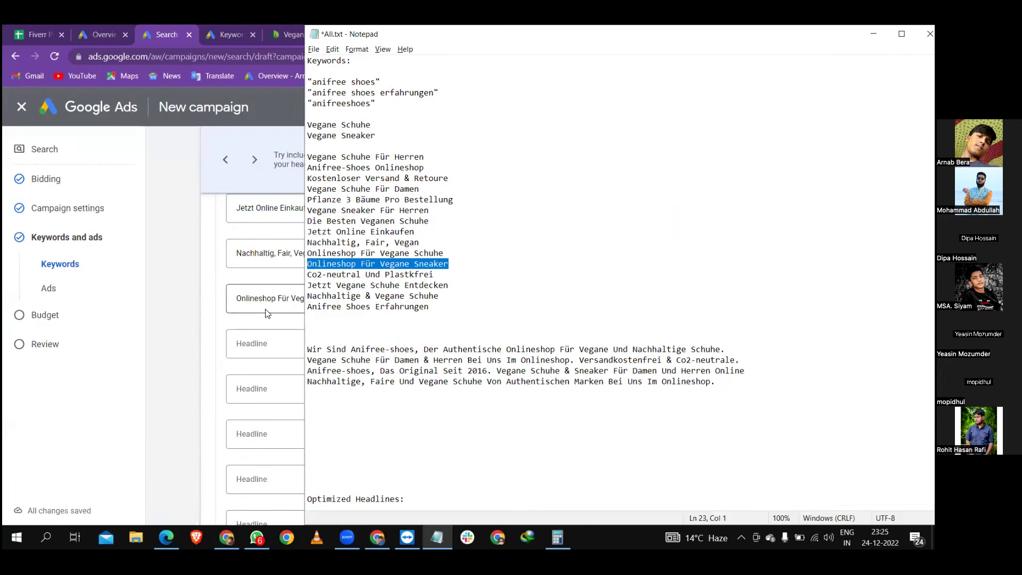
key(alt+Tab)
click(264, 343)
key(ctrl+v)
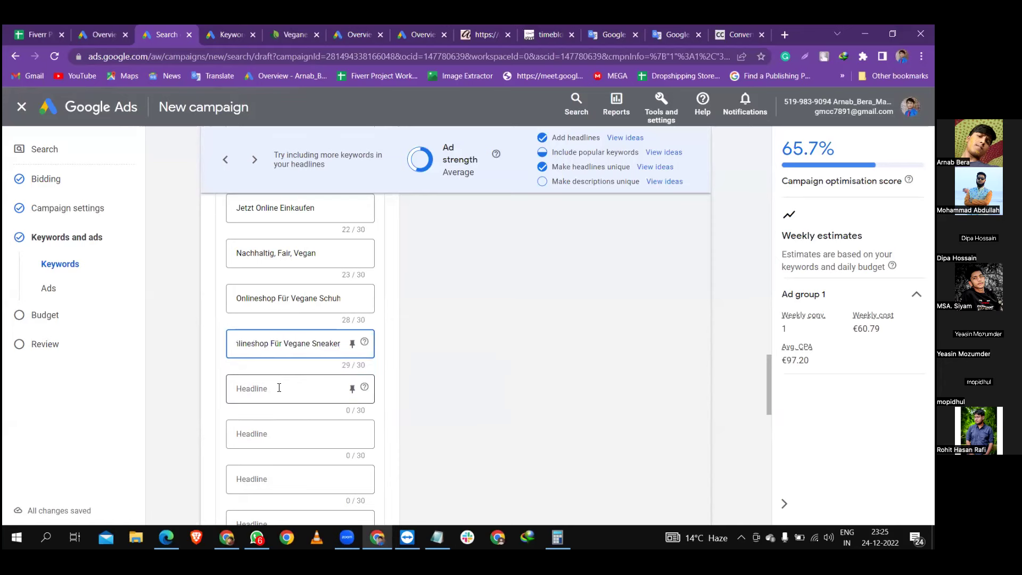
Enter "Co2-neutral Und Plastkfrei" from the Notepad file as the twelfth ad headline
key(alt+Tab)
drag(433, 274, 309, 272)
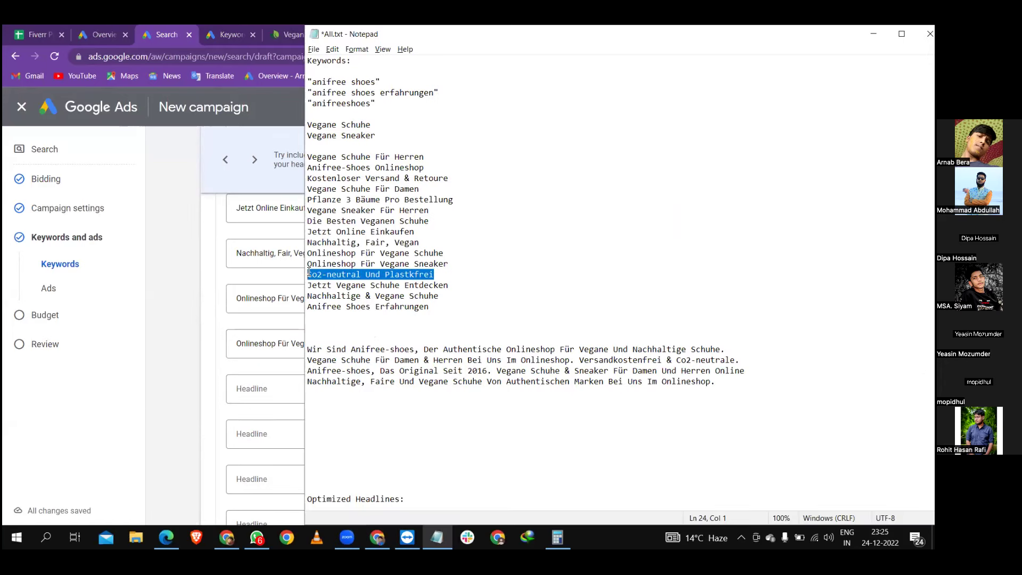
click(272, 387)
key(ctrl+v)
scroll(271, 362, down, 1)
Enter "Jetzt Vegane Schuhe Entdecken" from the Notepad file as the thirteenth ad headline
key(alt+Tab)
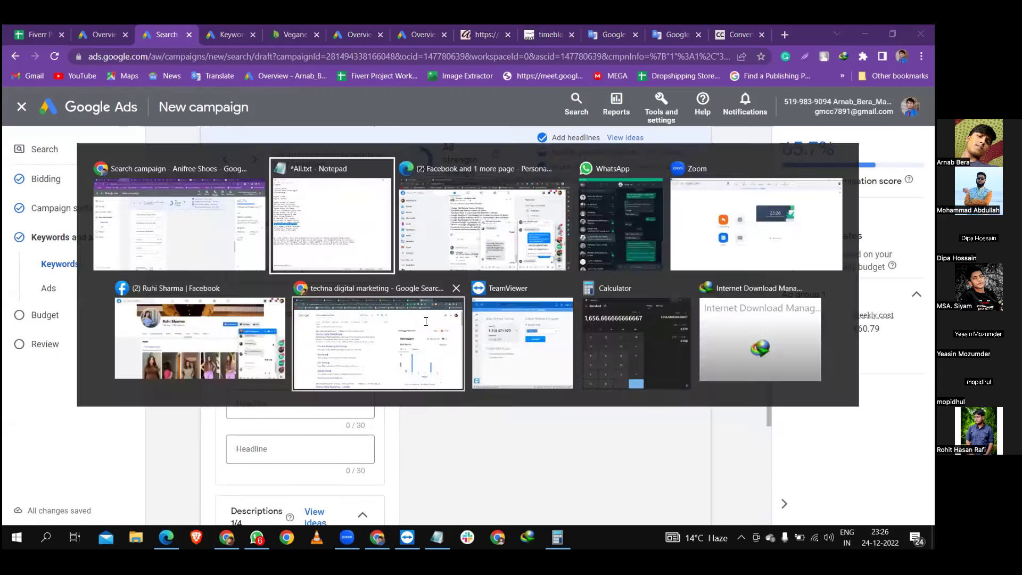
drag(448, 285, 313, 287)
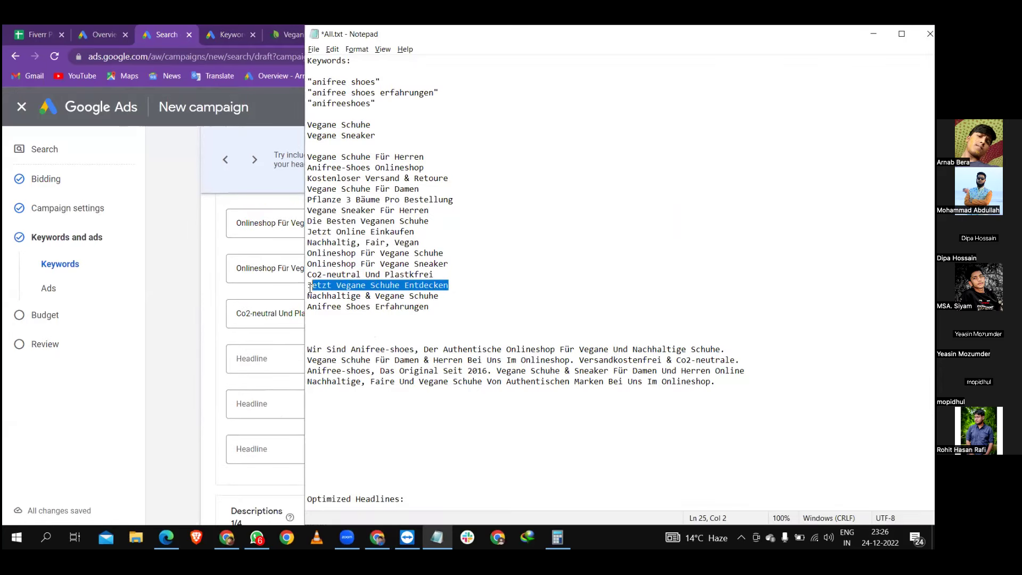
key(ctrl+c)
click(256, 356)
key(ctrl+v)
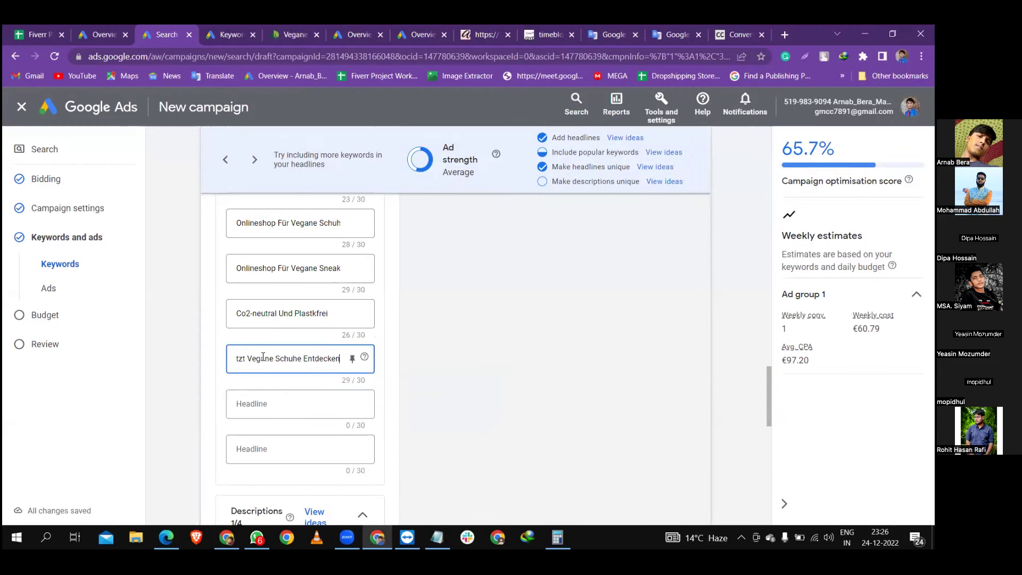
Copy "Nachhaltige & Vegane Schuhe" from the Notepad file into the fourteenth ad headline
key(alt+Tab)
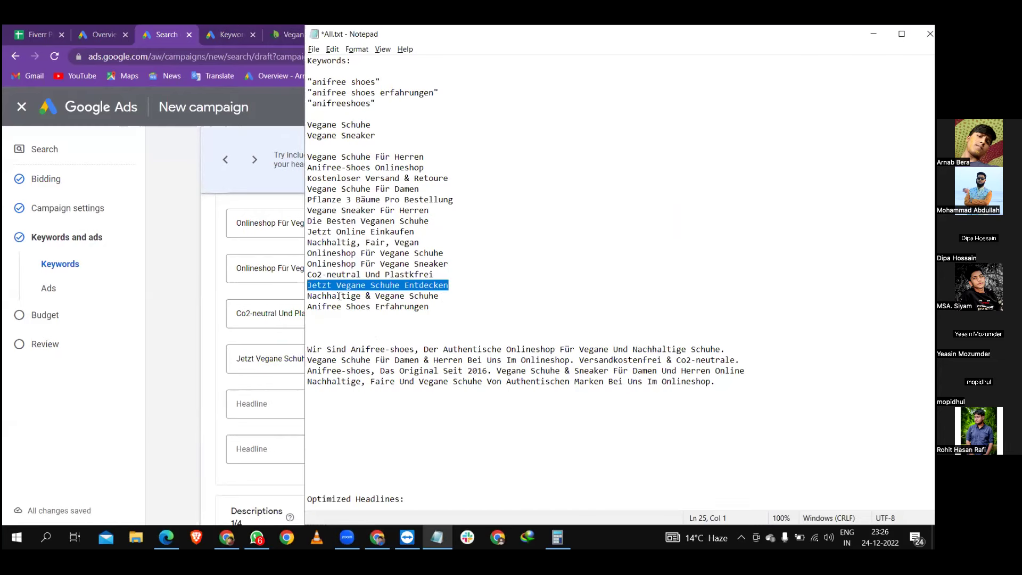
drag(438, 296, 308, 296)
key(ctrl+c)
click(253, 403)
key(ctrl+v)
Enter "Anifree Shoes Erfahrungen" from the Notepad file as the fifteenth and last ad headline
key(alt+Tab)
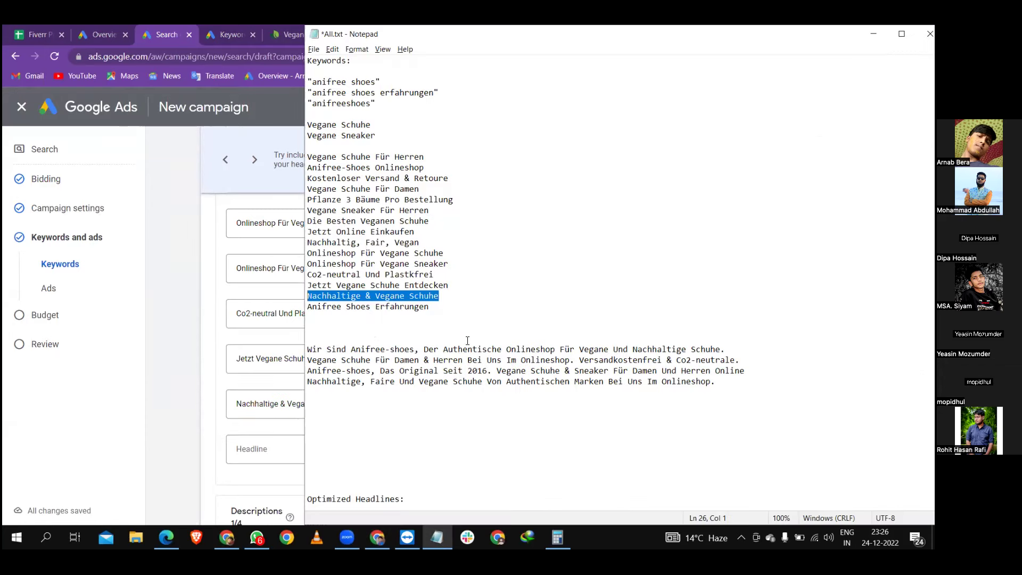
drag(435, 309, 311, 304)
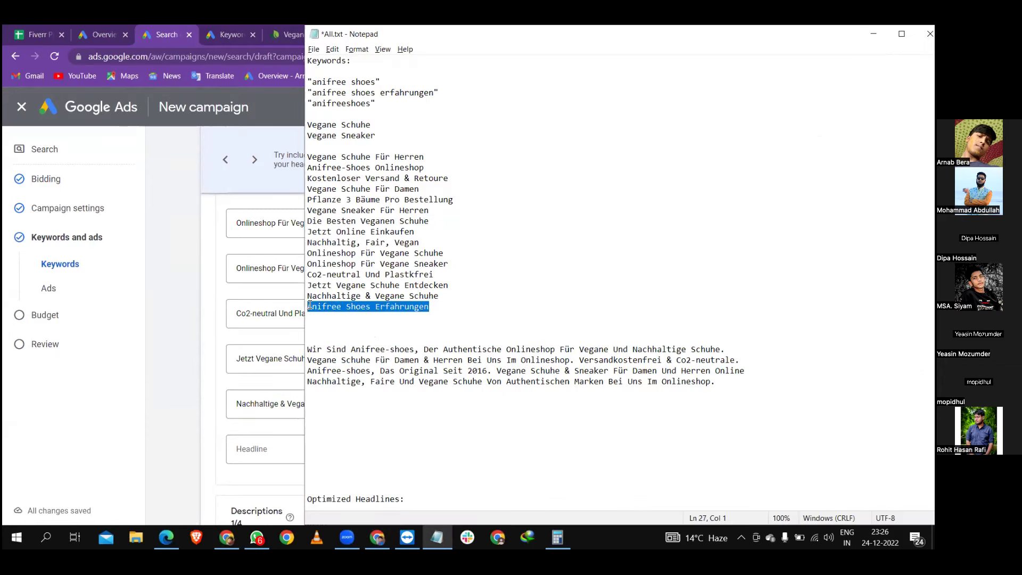
key(ctrl+c)
click(272, 448)
key(ctrl+v)
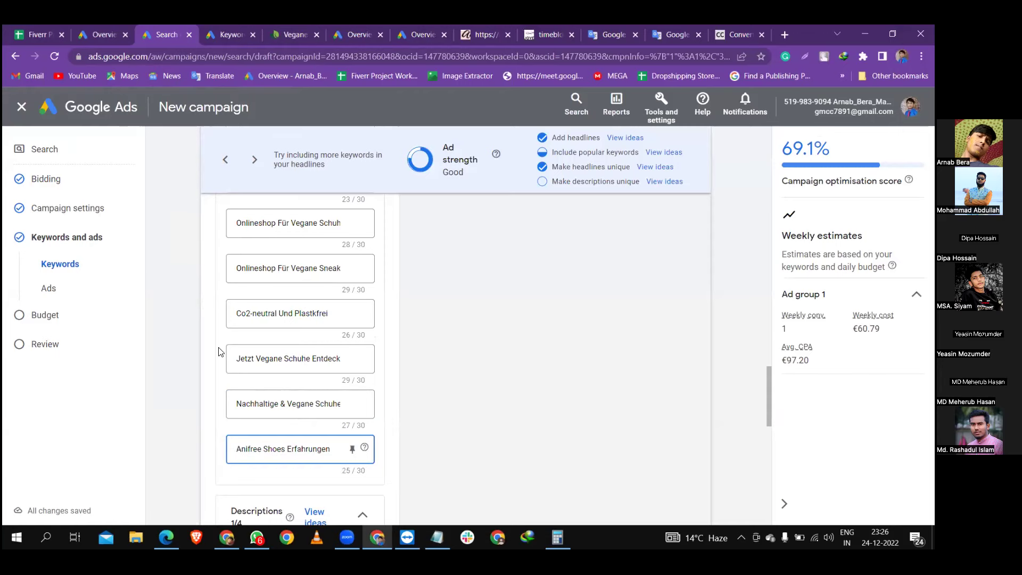
click(192, 334)
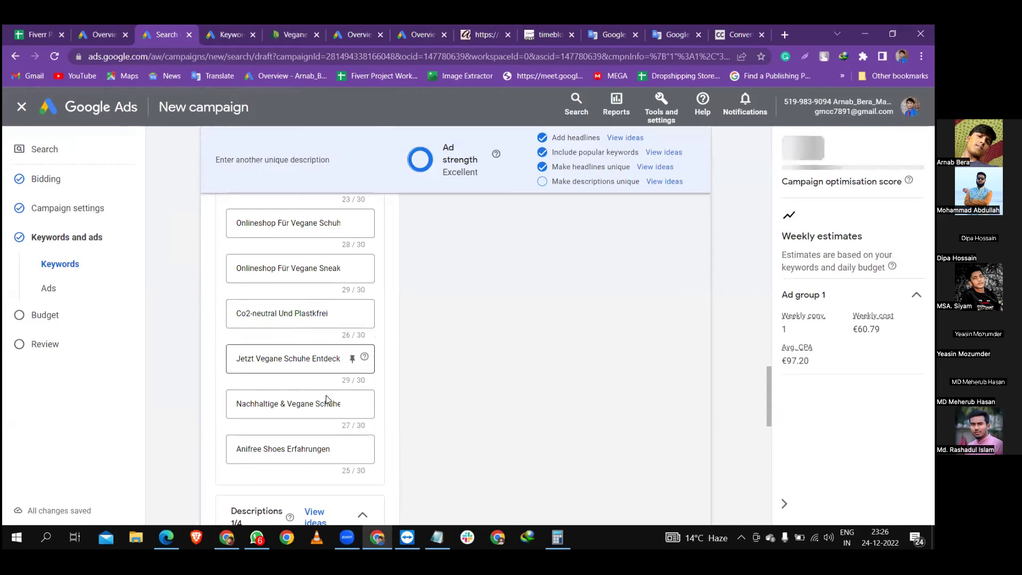
Review the entered ad headlines and open more headline ideas to check the suggestions with top keywords
scroll(340, 394, down, 2)
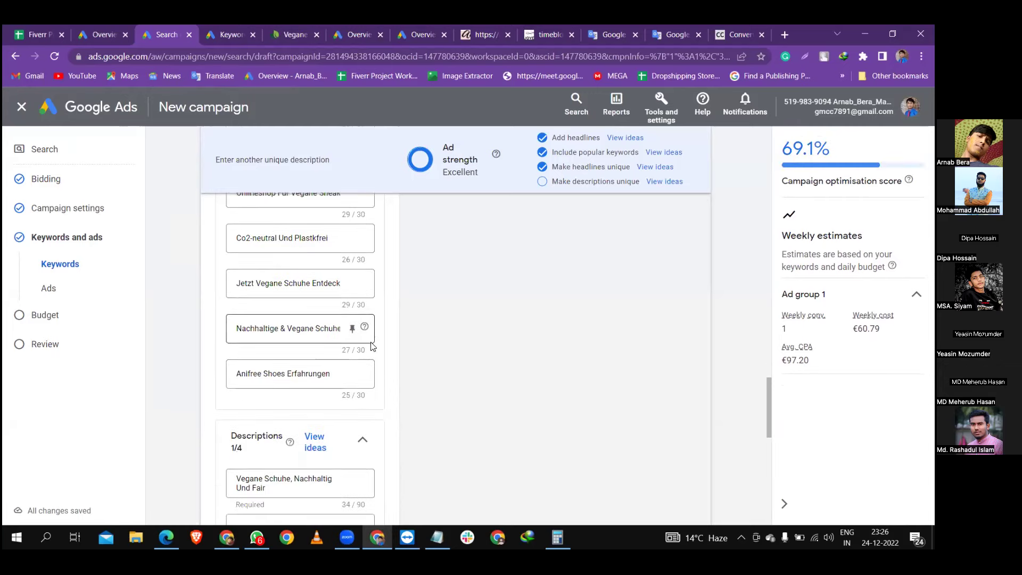
scroll(427, 337, up, 7)
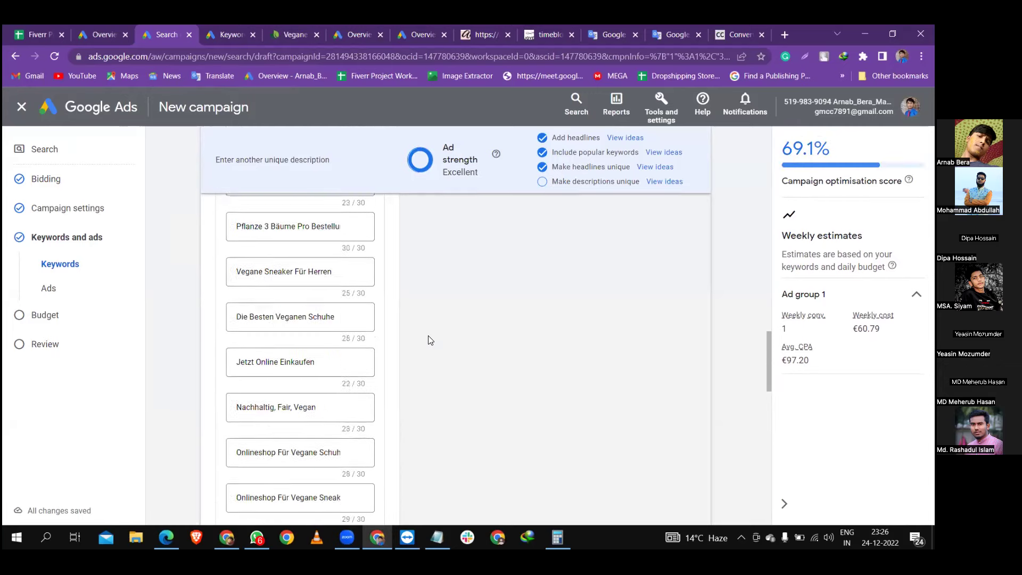
scroll(383, 335, up, 4)
click(341, 319)
scroll(325, 314, down, 8)
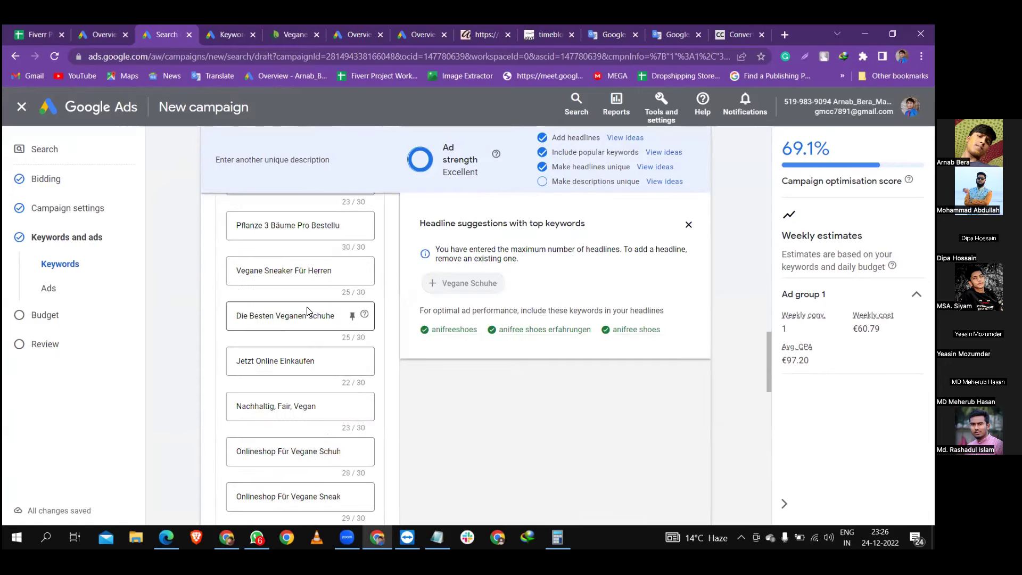
scroll(308, 311, down, 3)
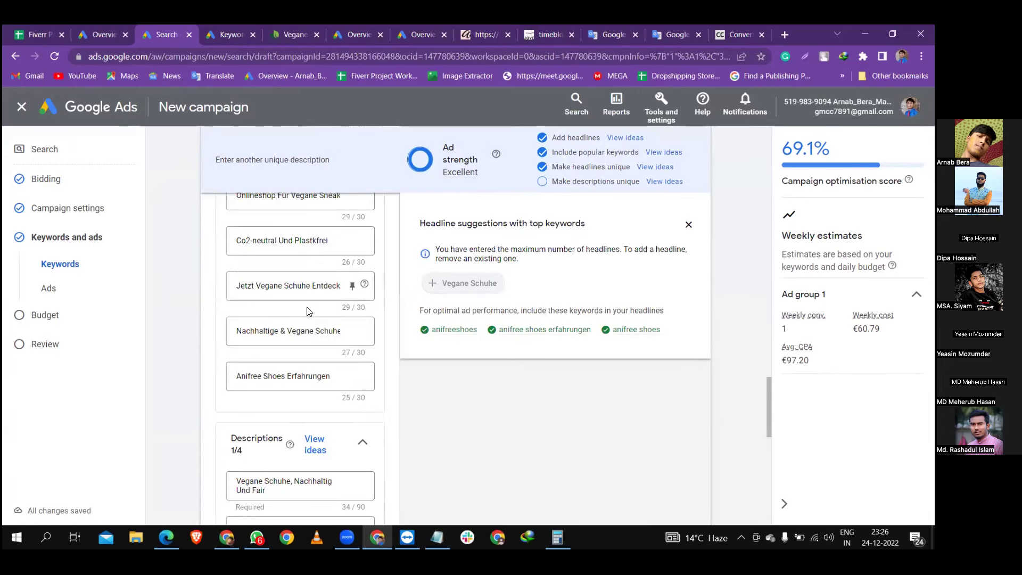
scroll(309, 311, up, 12)
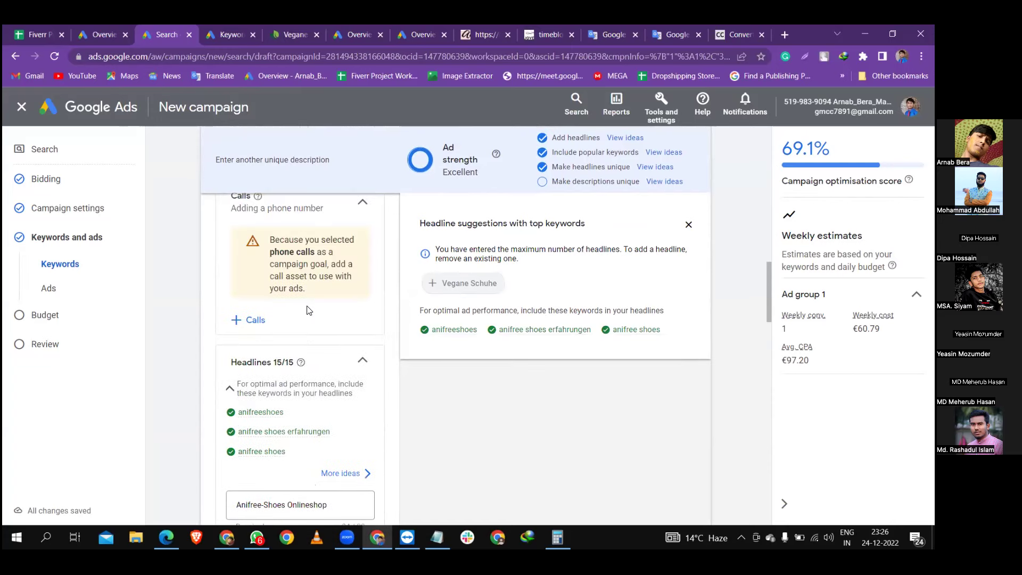
Collapse the Calls section and look over the ad form from the final URL through headlines, descriptions and callouts
click(362, 204)
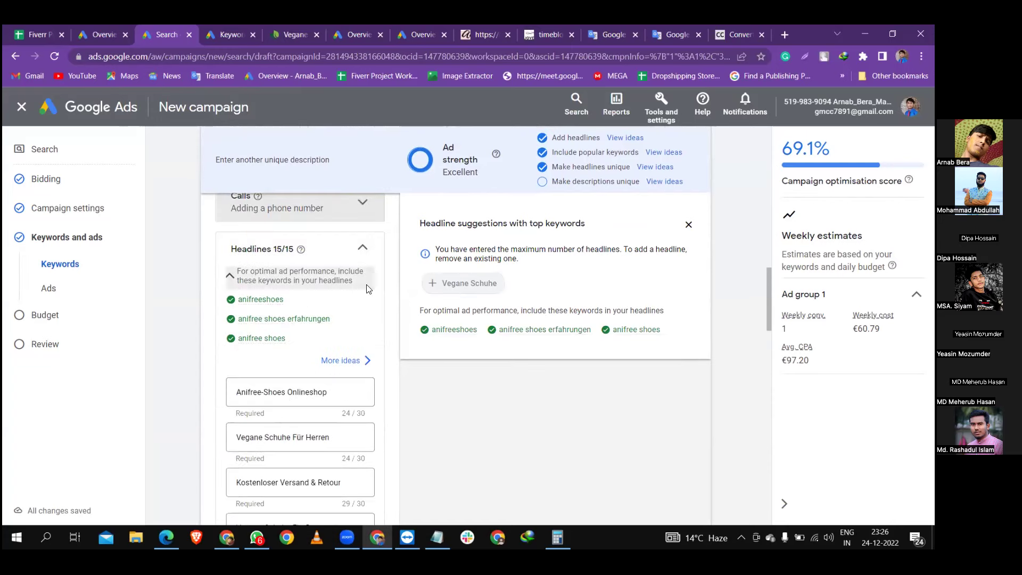
mouse_move(266, 322)
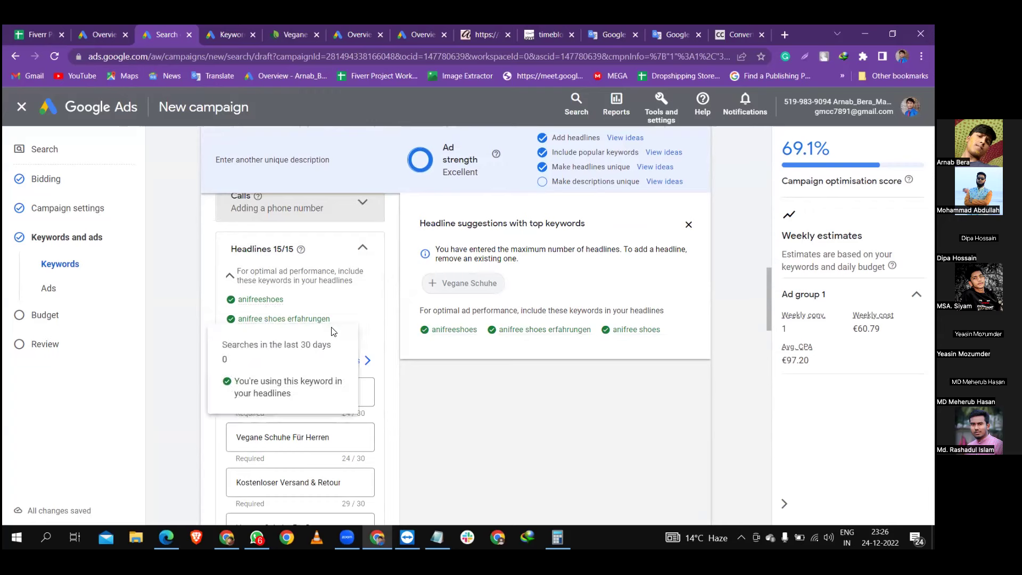
scroll(287, 319, up, 5)
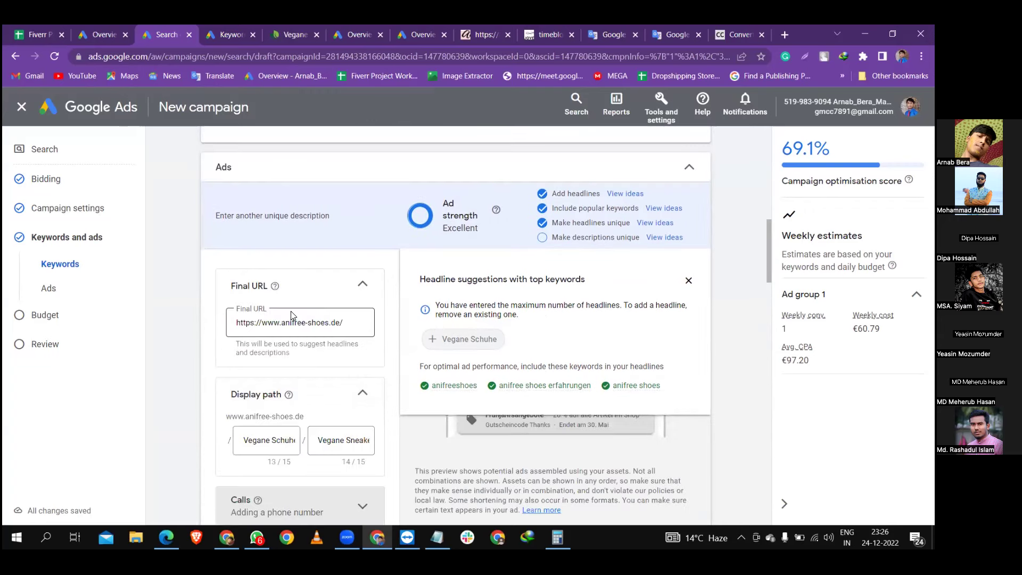
scroll(291, 318, down, 15)
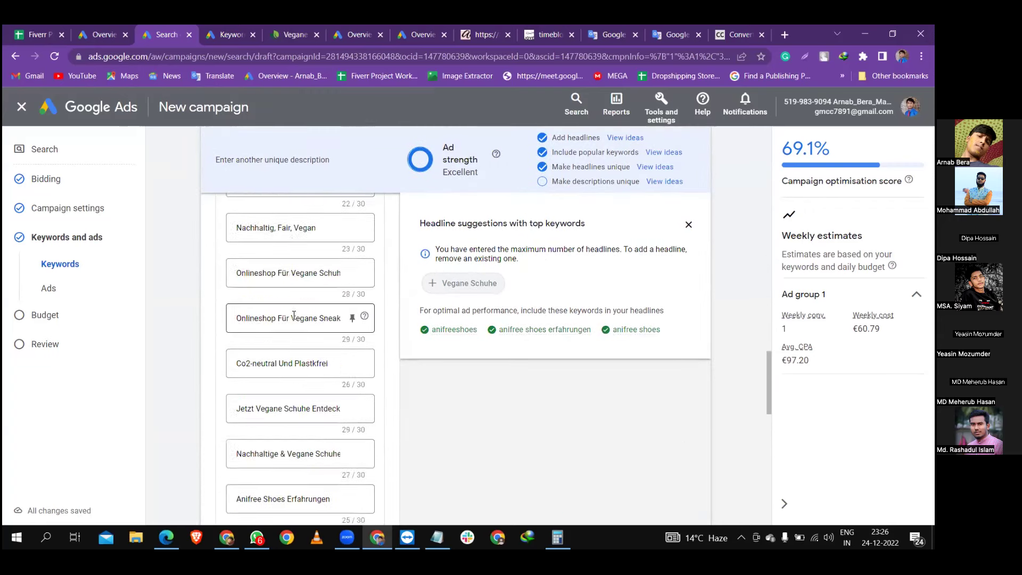
scroll(292, 318, down, 4)
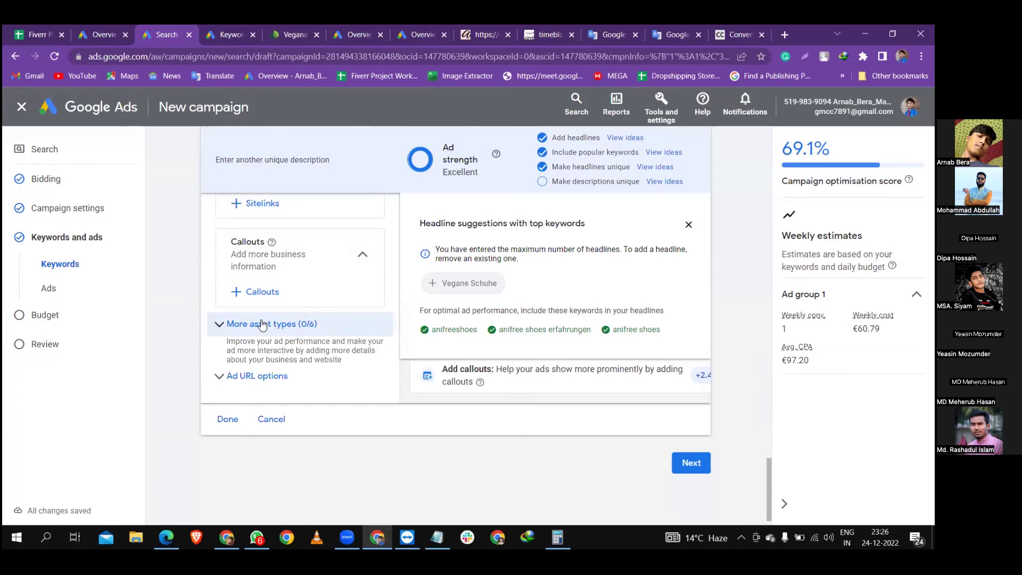
scroll(257, 322, up, 4)
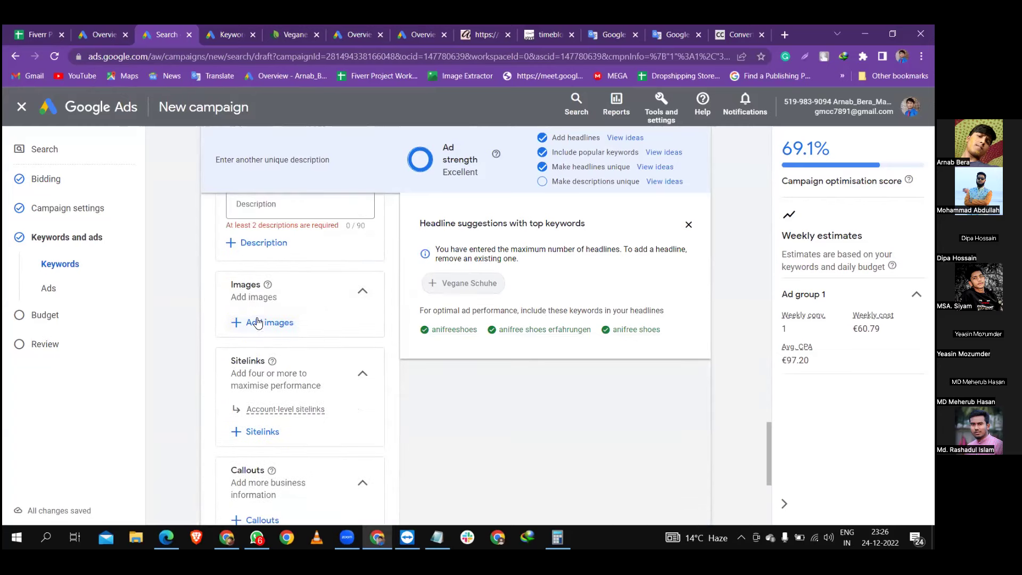
scroll(257, 322, up, 3)
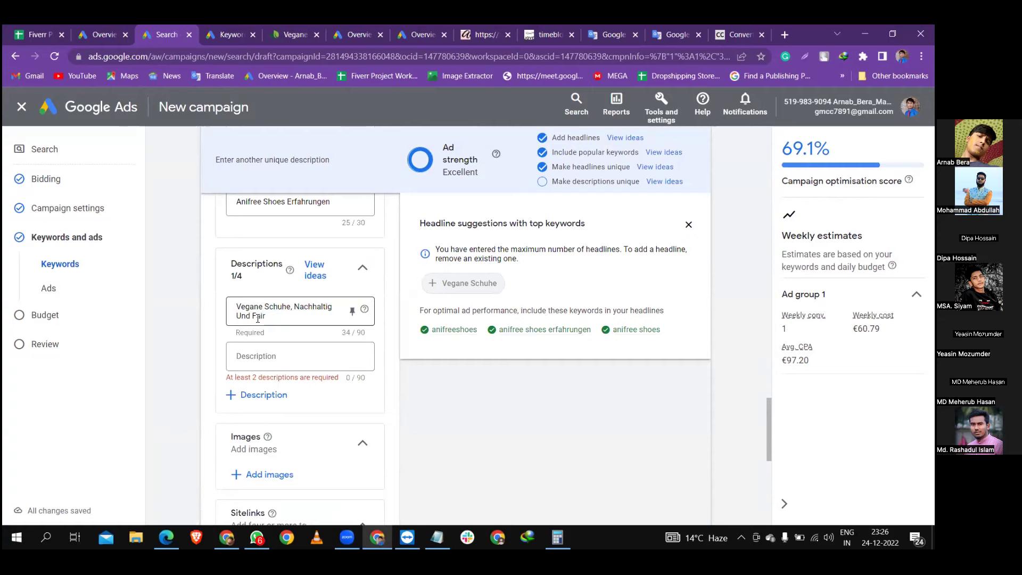
Examine the first description, "Vegane Schuhe, Nachhaltig Und Fair", and the last headlines above it
drag(270, 317, 234, 305)
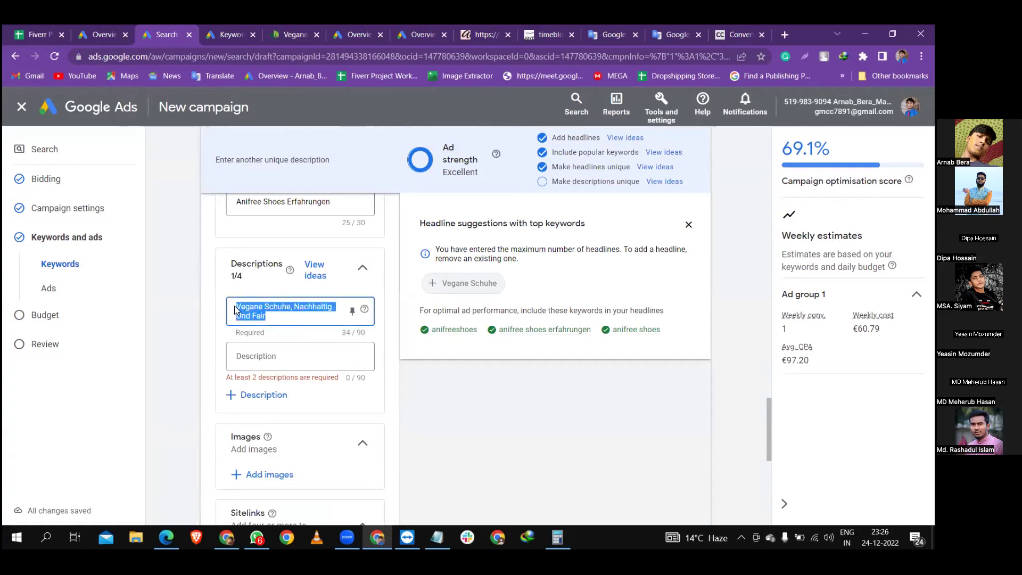
click(254, 308)
click(272, 315)
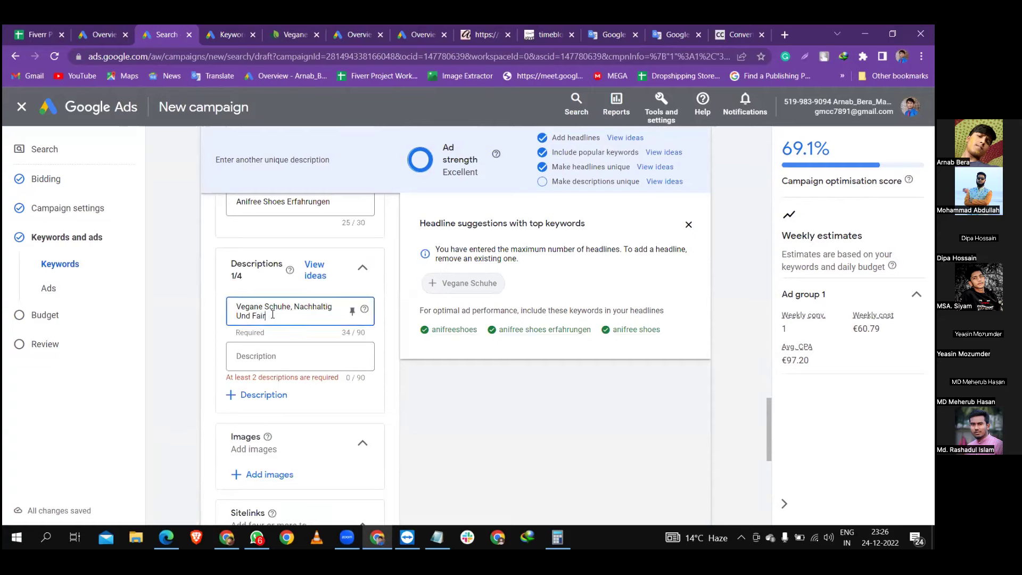
scroll(273, 316, up, 4)
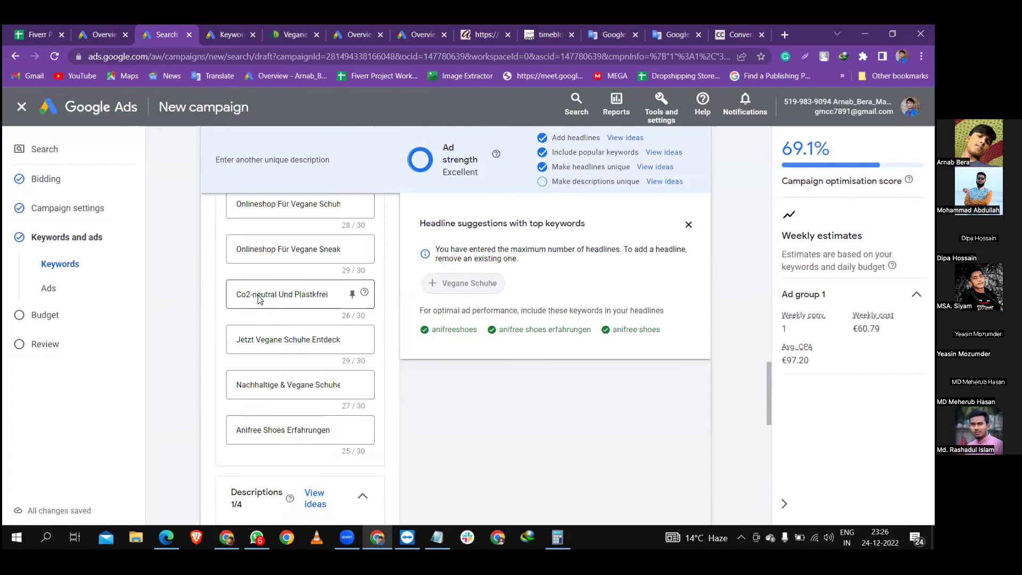
Switch to Google Translate and read the English translations of the headlines from "Nachhaltig, Fair, Vegan" to "Co2-neutral Und Plastkfrei"
click(671, 35)
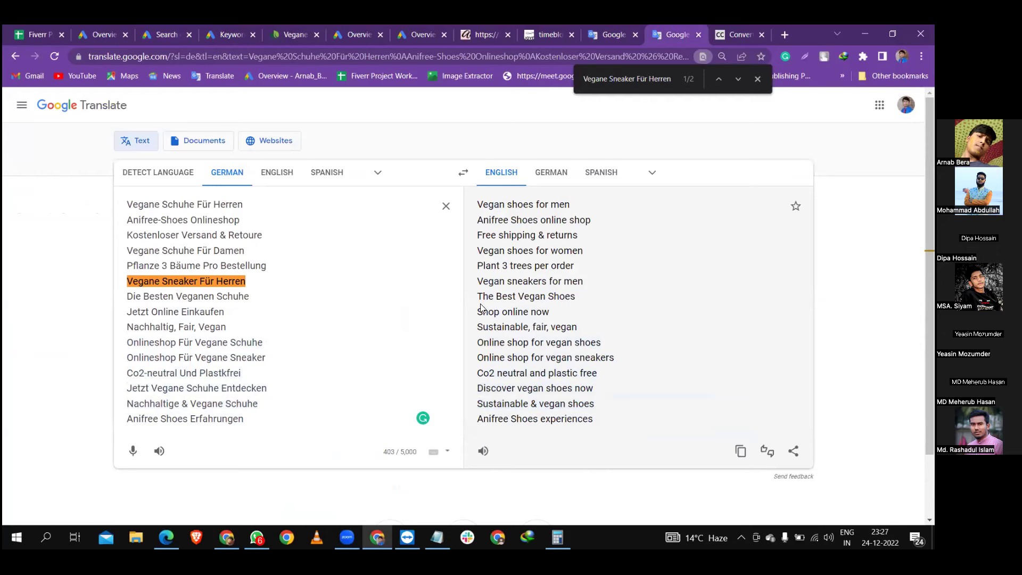
drag(480, 333, 589, 326)
drag(478, 342, 600, 346)
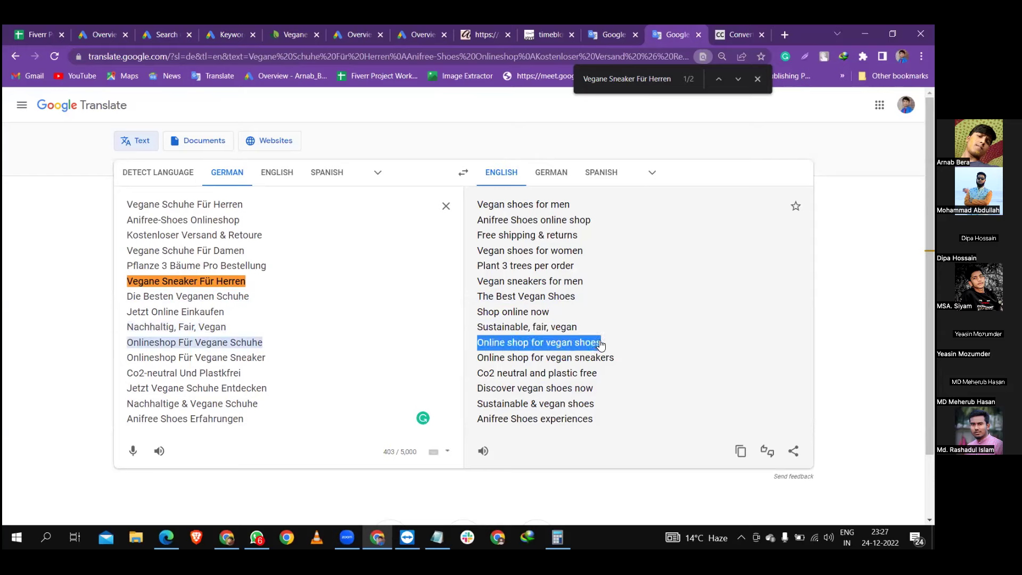
click(650, 344)
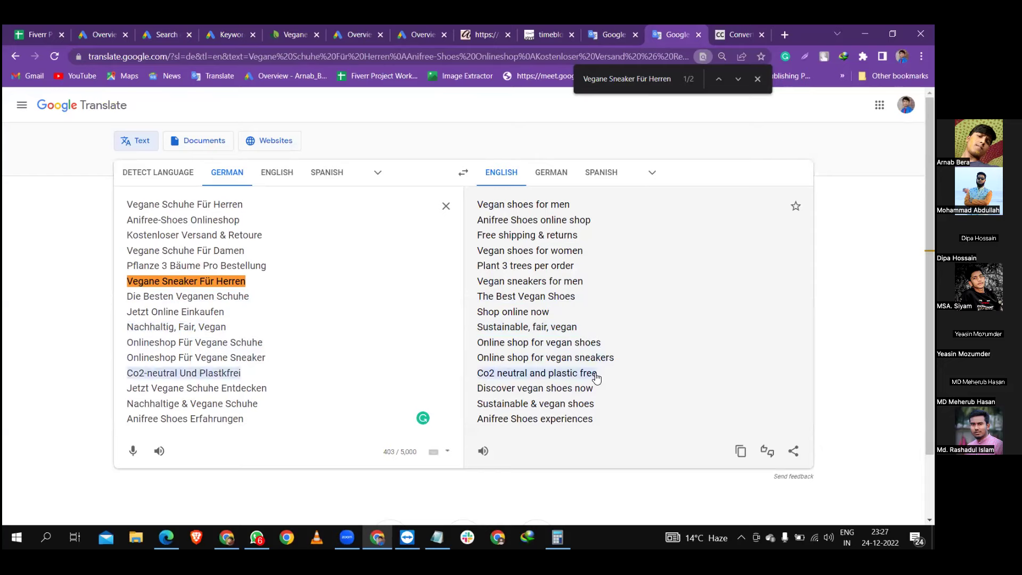
drag(478, 358, 613, 361)
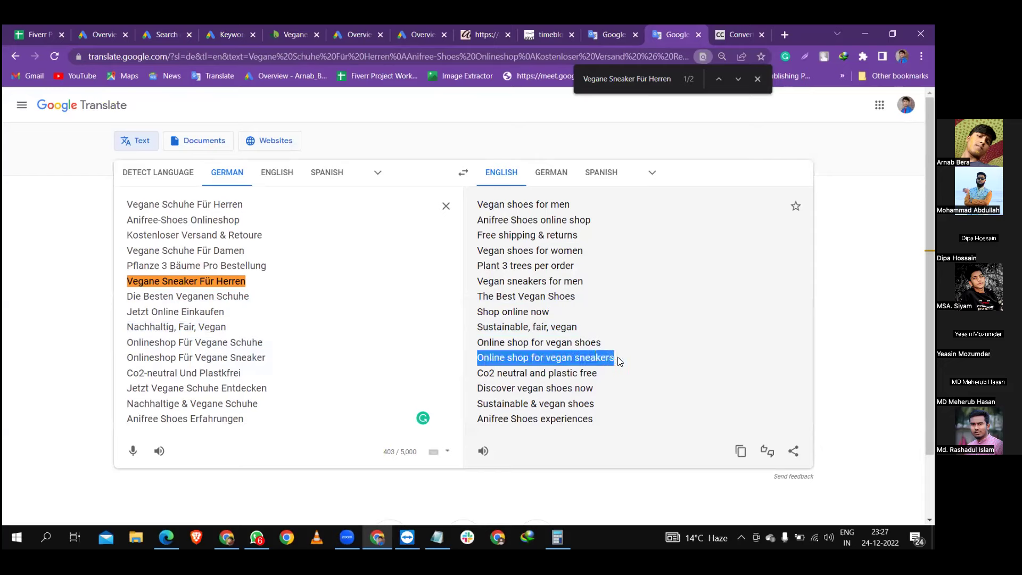
click(655, 360)
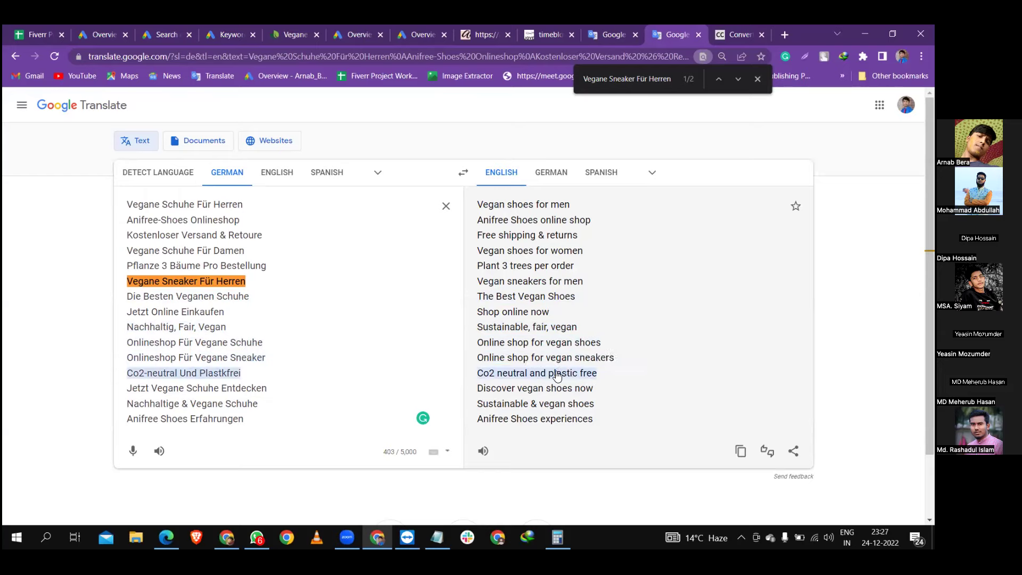
drag(471, 376, 603, 379)
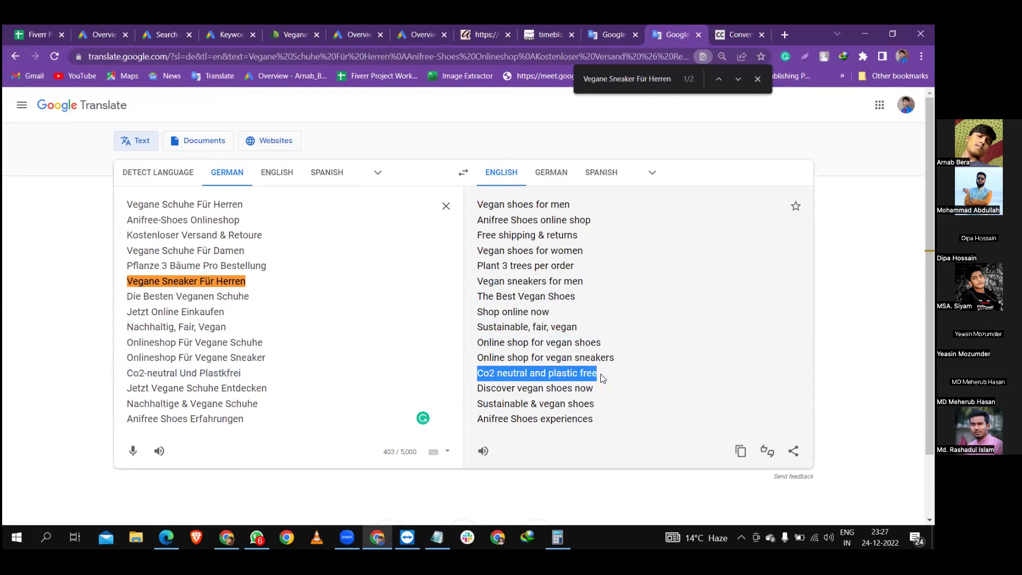
click(606, 375)
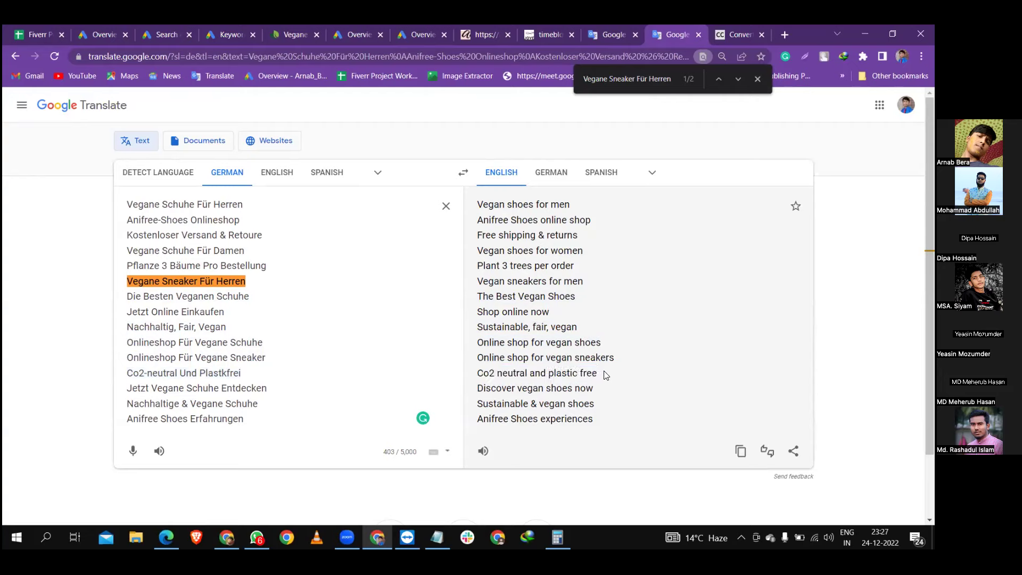
Read the English translations of the headlines "Co2-neutral Und Plastkfrei" and "Jetzt Vegane Schuhe Entdecken"
drag(606, 375, 481, 376)
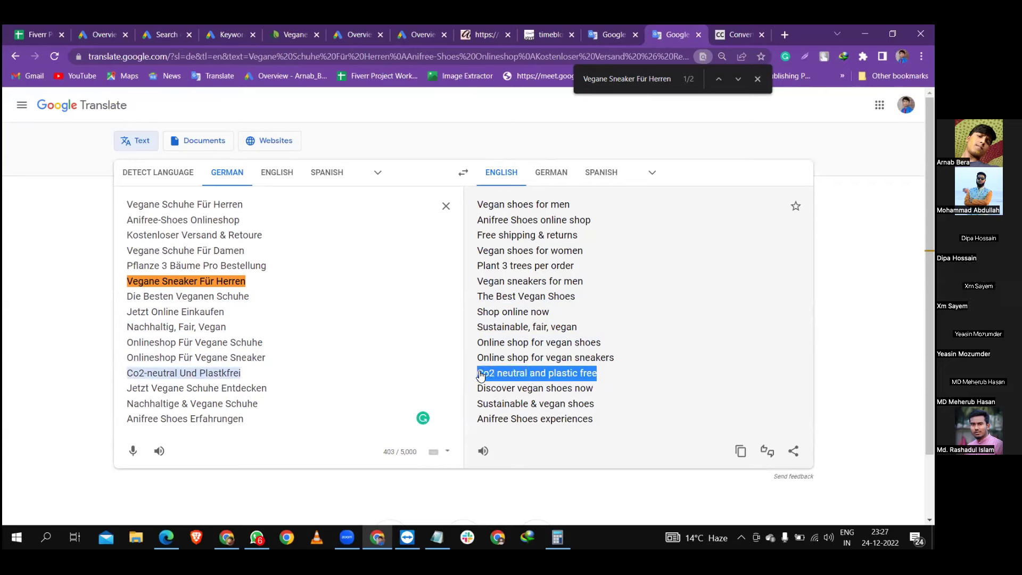
drag(480, 376, 603, 387)
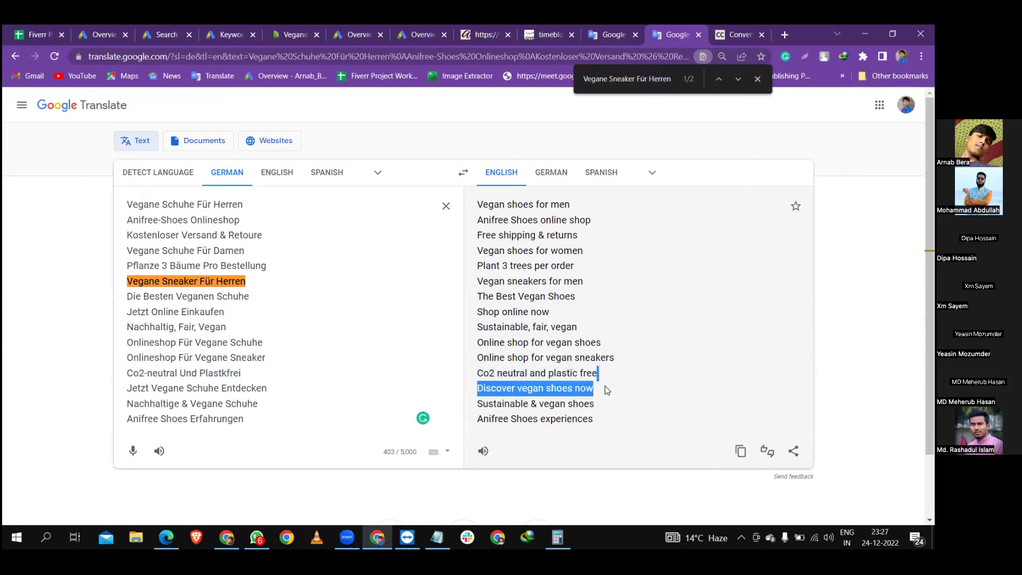
click(602, 390)
mouse_move(596, 391)
mouse_down()
mouse_move(480, 391)
mouse_move(597, 393)
mouse_up()
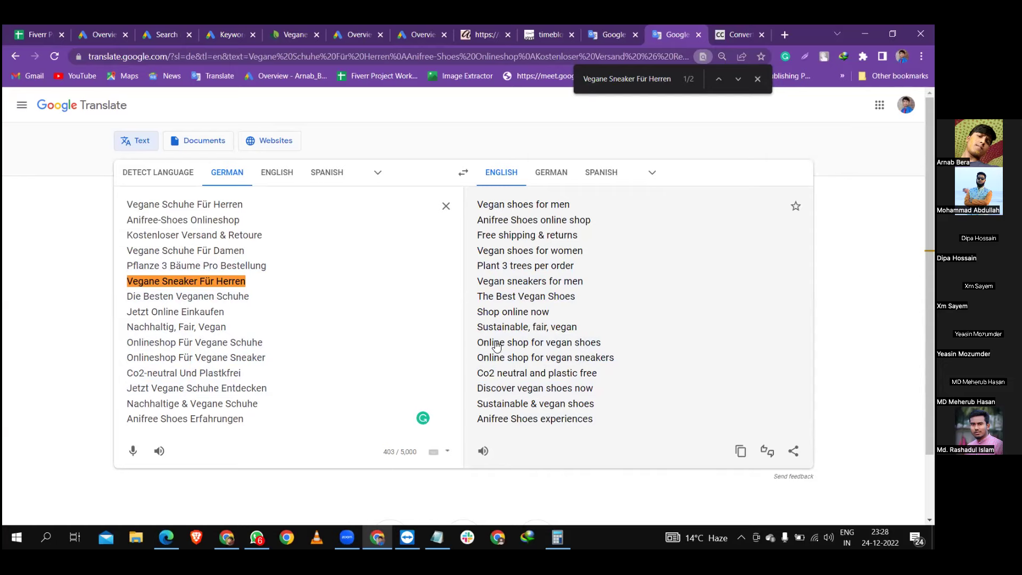
Switch to Google Ads and replace the first description with All.txt's "Wir Sind Anifree-shoes, Der Authentische Onlineshop Für Vegane Und Nachhaltige Schuhe."
click(176, 28)
scroll(336, 361, down, 5)
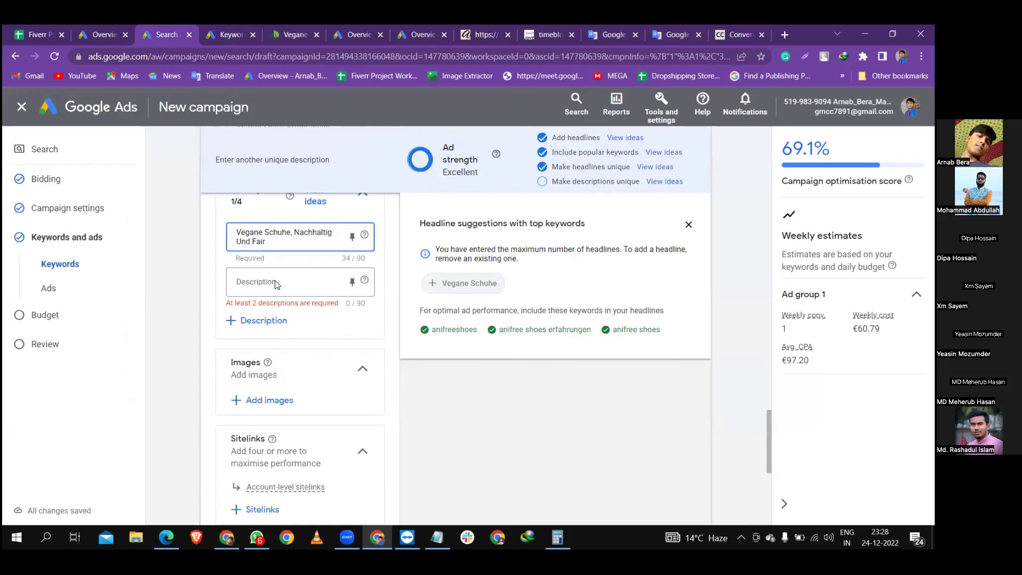
key(alt+Tab)
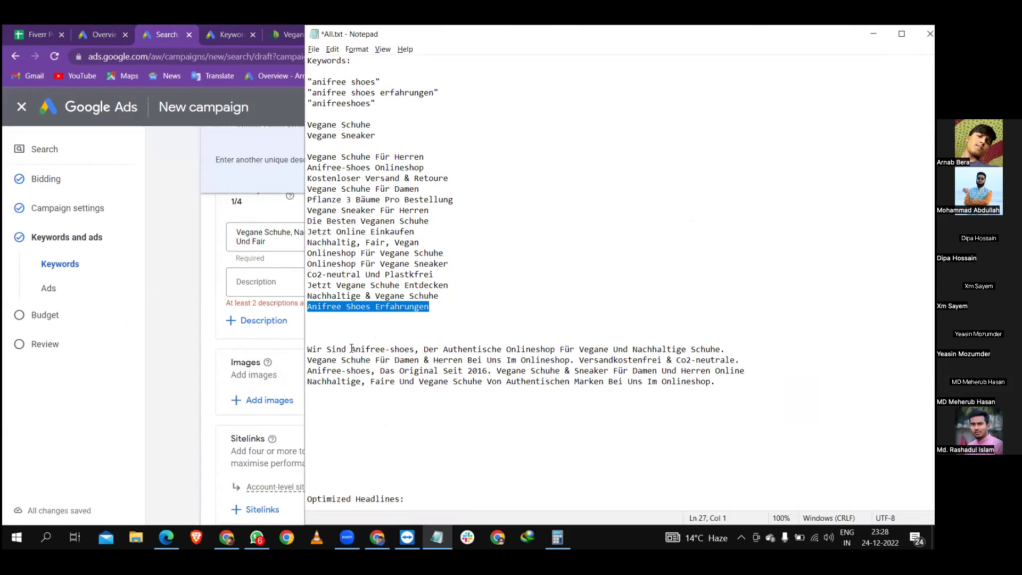
drag(308, 349, 709, 347)
key(ctrl+c)
key(alt+Tab)
key(ctrl+a)
key(ctrl+v)
Fill the second description from the notes with "Vegane Schuhe Für Damen & Herren Bei Uns Im Onlineshop. Versandkostenfrei & Co2-neutrale."
click(284, 291)
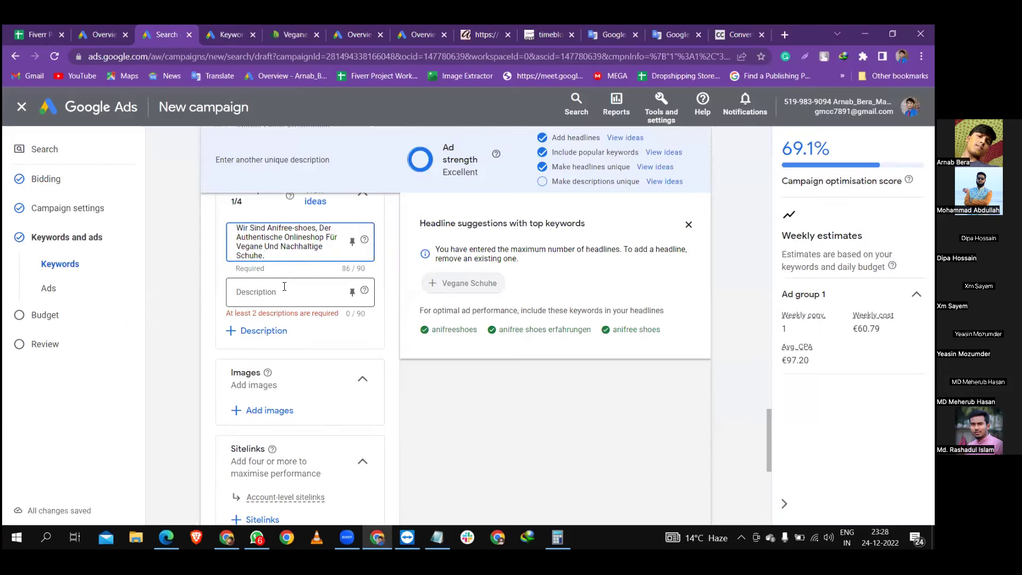
key(alt+Tab)
drag(739, 361, 310, 363)
key(ctrl+c)
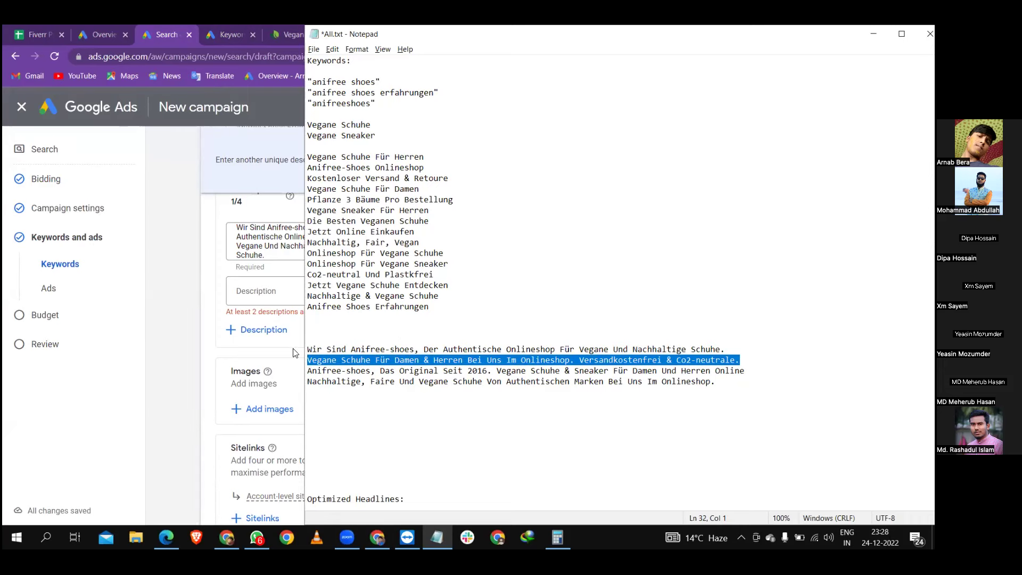
click(254, 284)
key(ctrl+v)
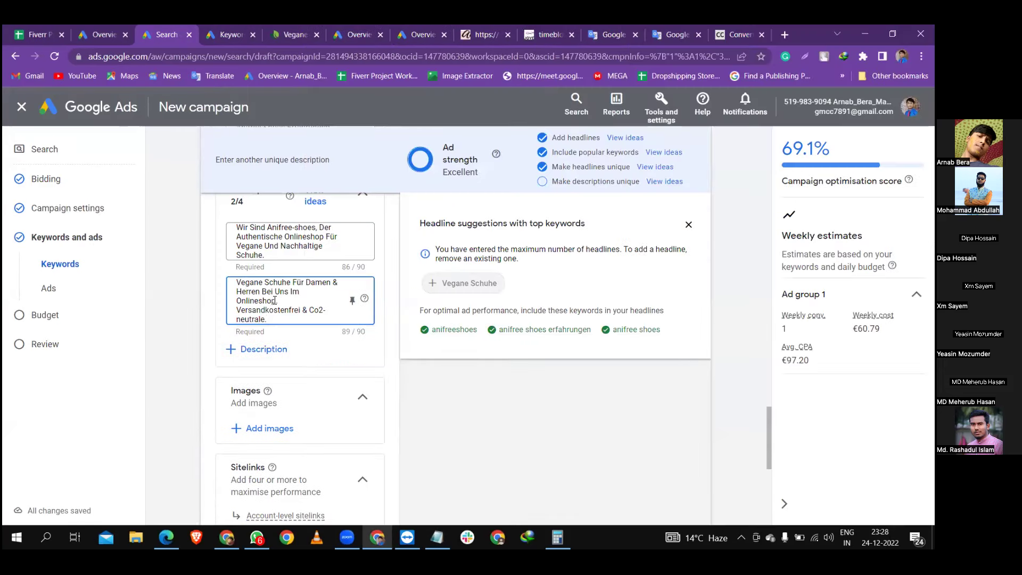
Add two more descriptions and fill the third with "Anifree-shoes, Das Original Seit 2016. Vegane Schuhe & Sneaker Für Damen Und Herren Online"
key(alt+Tab)
drag(744, 371, 307, 369)
click(266, 350)
click(278, 392)
click(279, 356)
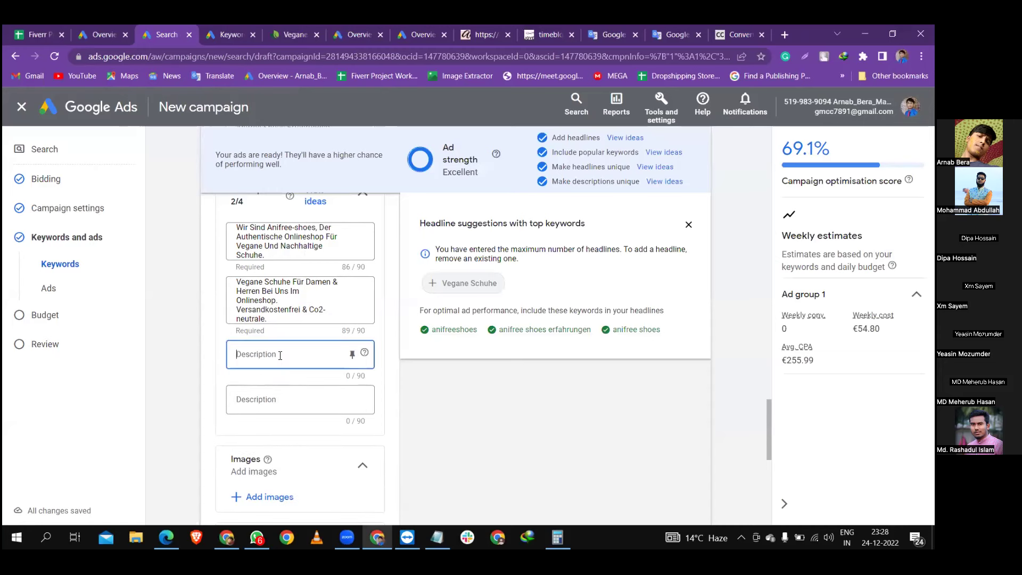
key(ctrl+v)
Fill the fourth description from the notes with "Nachhaltige, Faire Und Vegane Schuhe Von Authentischen Marken Bei Uns Im Onlineshop."
key(alt+Tab)
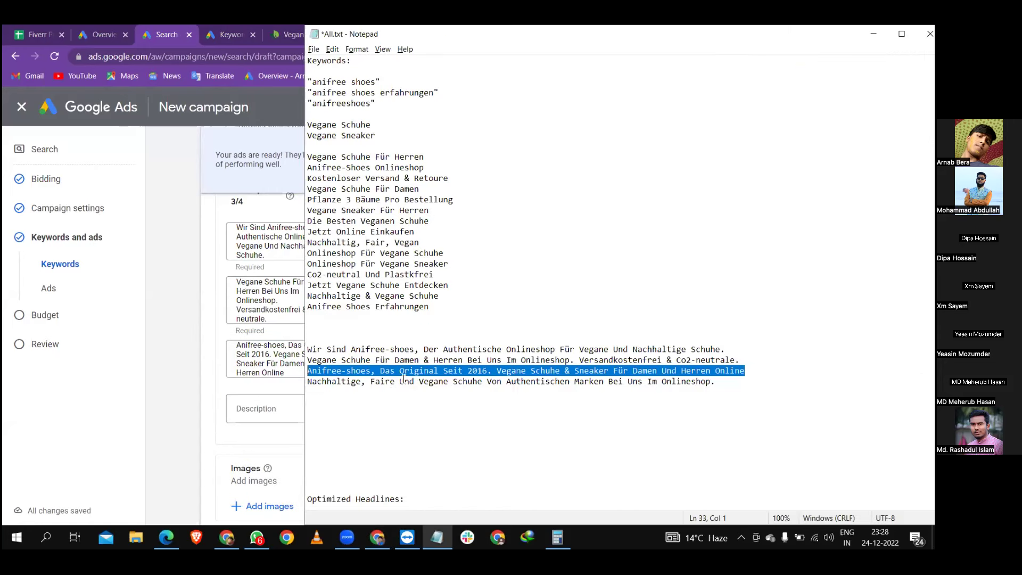
drag(307, 382, 714, 385)
key(ctrl+c)
key(alt+Tab)
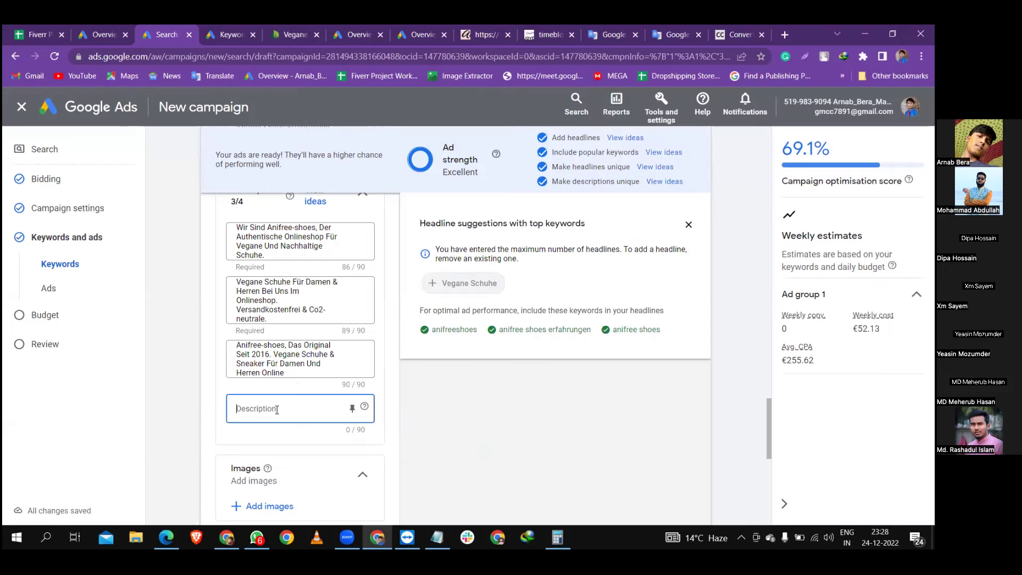
key(ctrl+v)
click(449, 423)
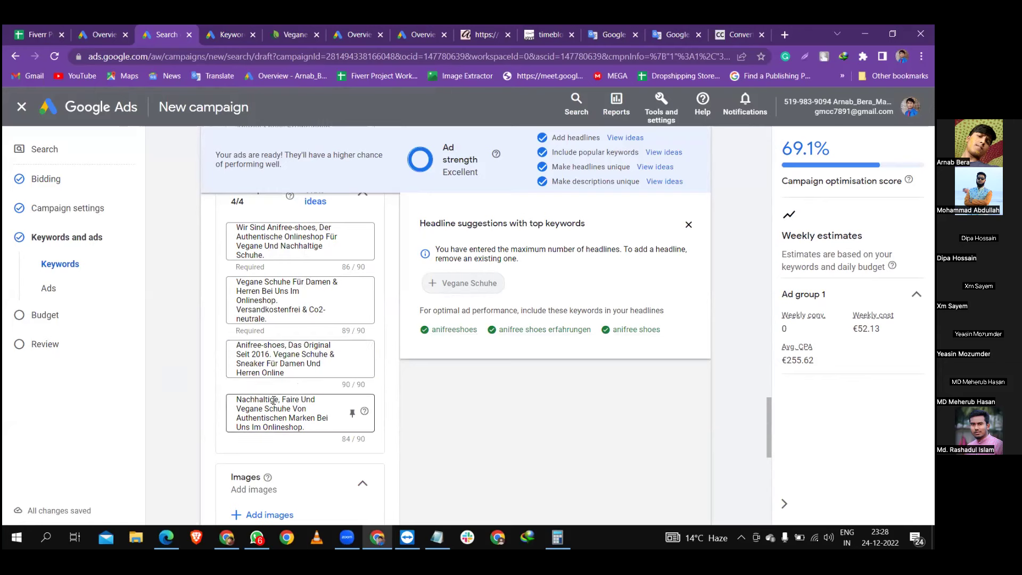
Review the fourth description's wording, the image, sitelink and callout sections, and the descriptions and headlines above them
drag(282, 399, 316, 424)
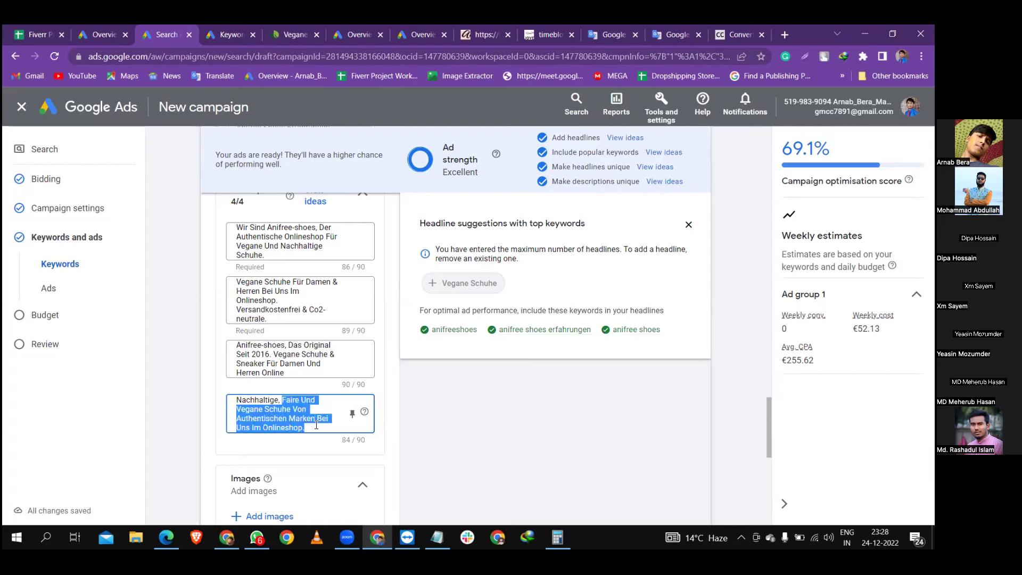
click(407, 416)
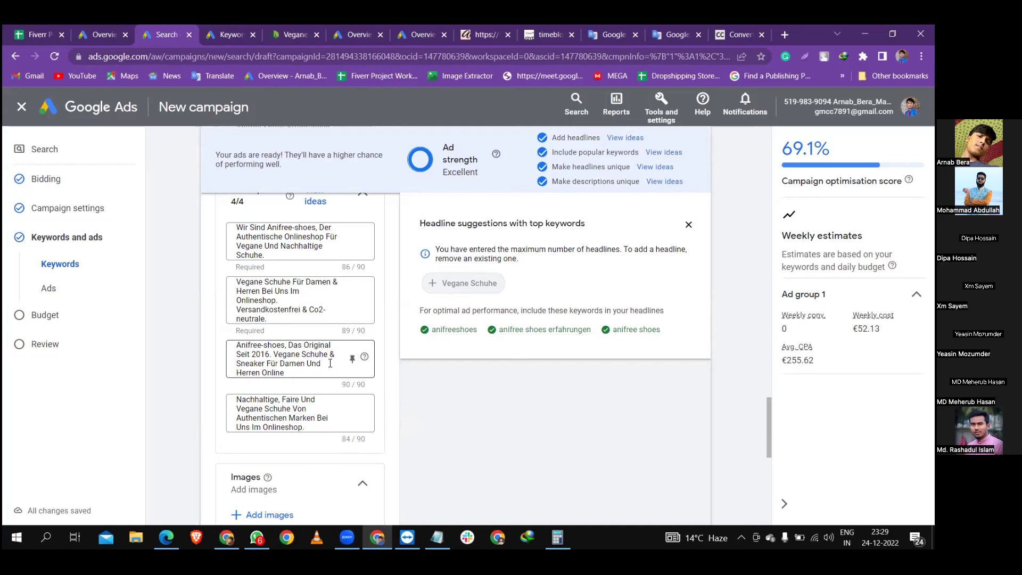
scroll(330, 363, down, 1)
scroll(329, 367, down, 1)
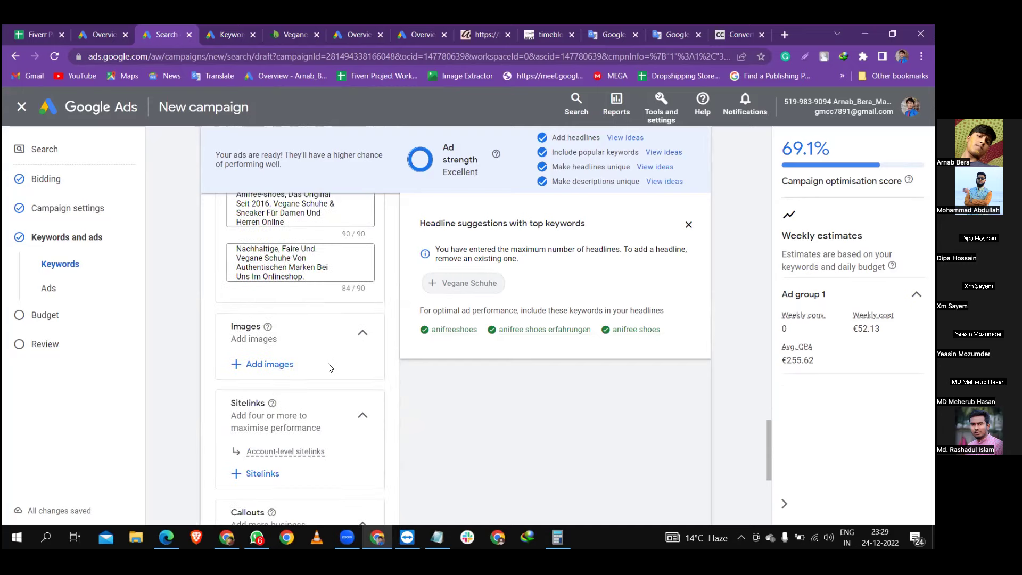
scroll(330, 367, down, 1)
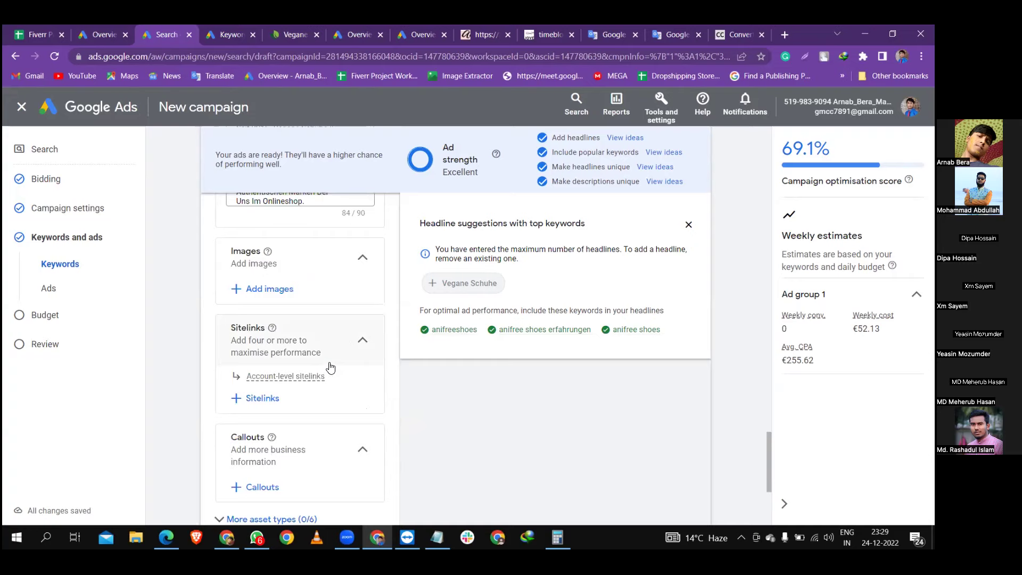
scroll(329, 365, down, 2)
scroll(326, 362, up, 2)
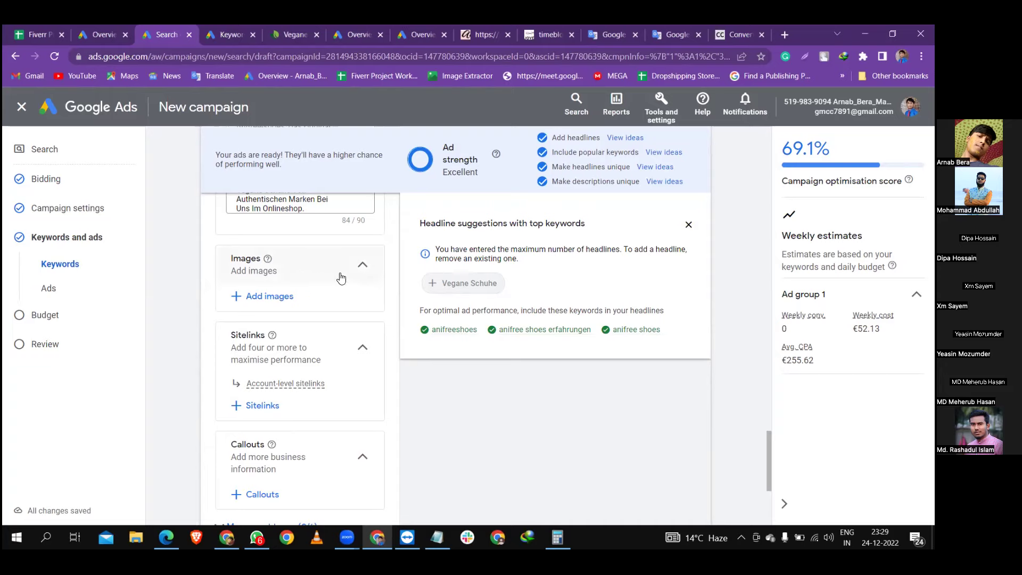
scroll(265, 272, up, 4)
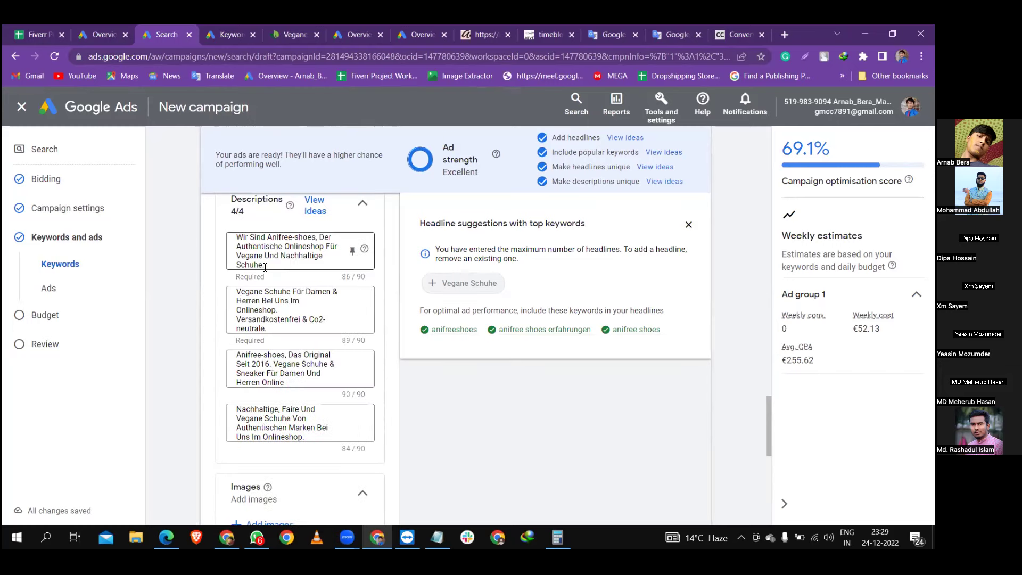
scroll(265, 273, up, 8)
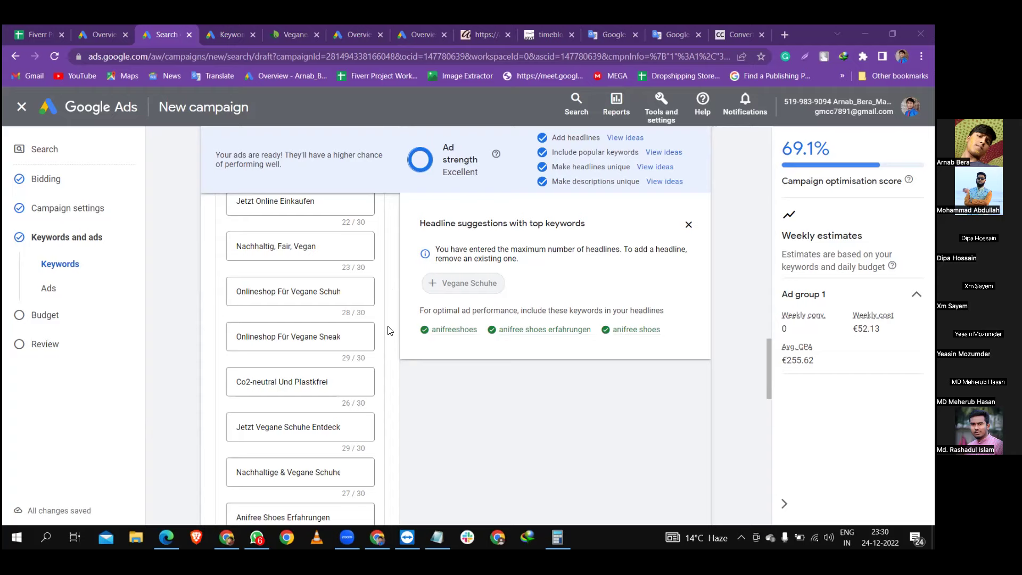
Close the headline suggestions and look over the ad form from the display path through descriptions, images, sitelinks and callouts
click(689, 224)
scroll(389, 277, down, 10)
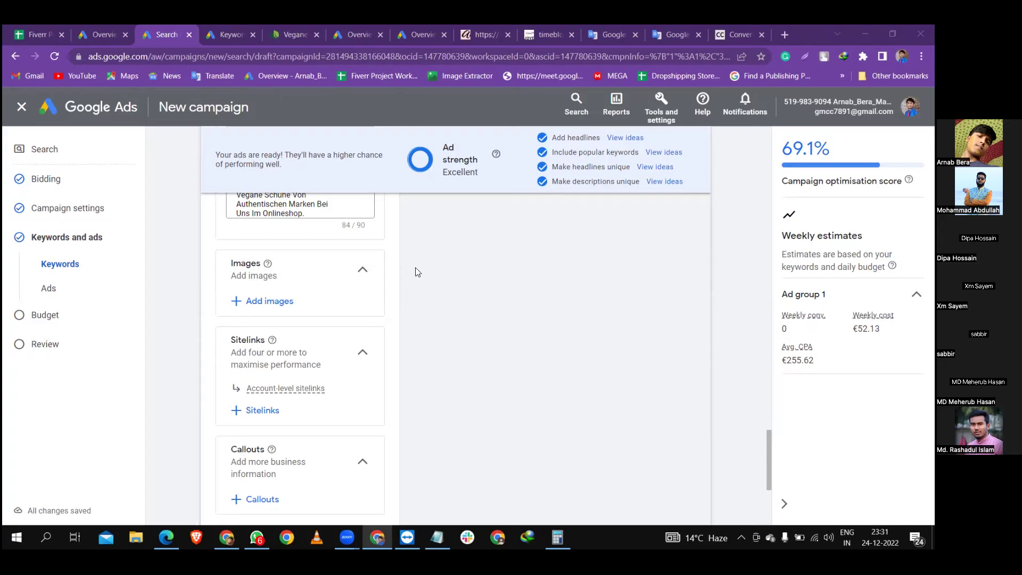
scroll(407, 273, up, 20)
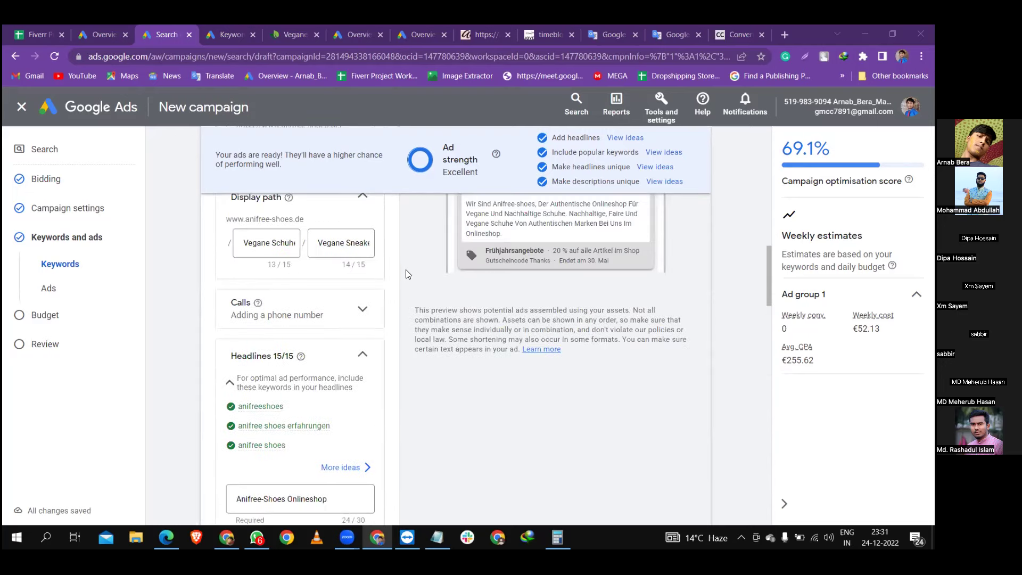
scroll(406, 274, down, 20)
scroll(408, 273, down, 3)
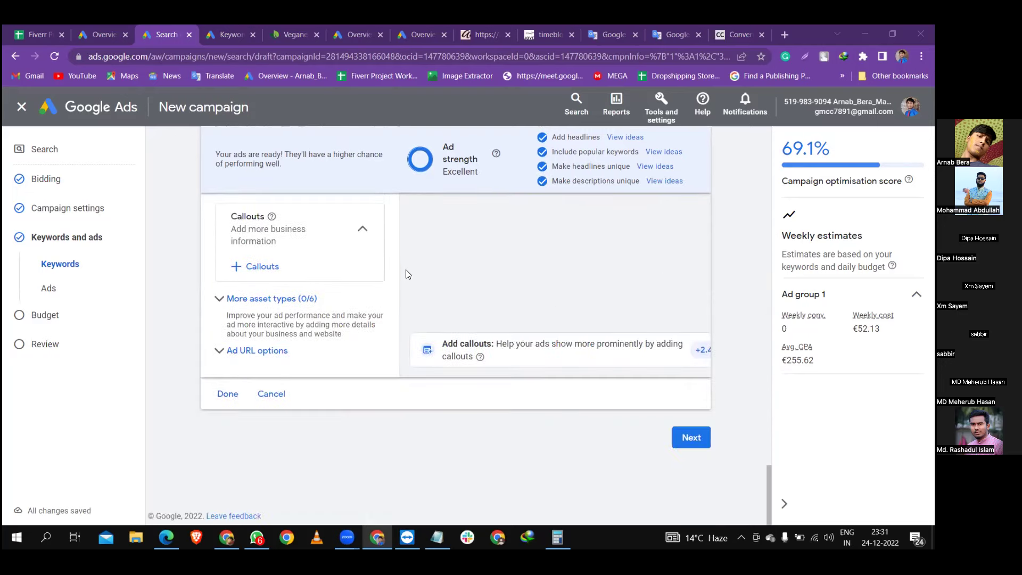
scroll(408, 274, up, 3)
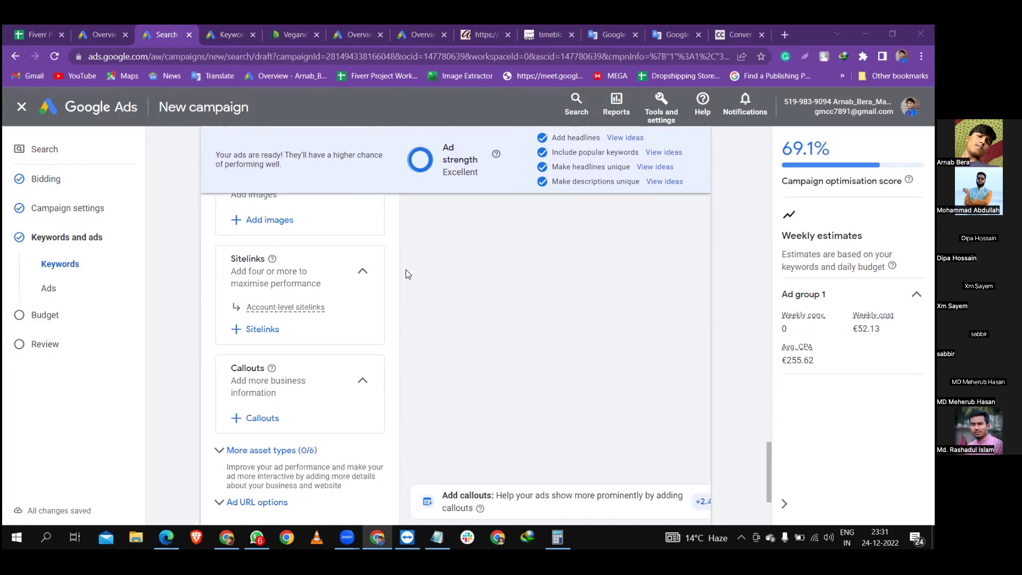
scroll(407, 274, up, 3)
scroll(408, 274, up, 1)
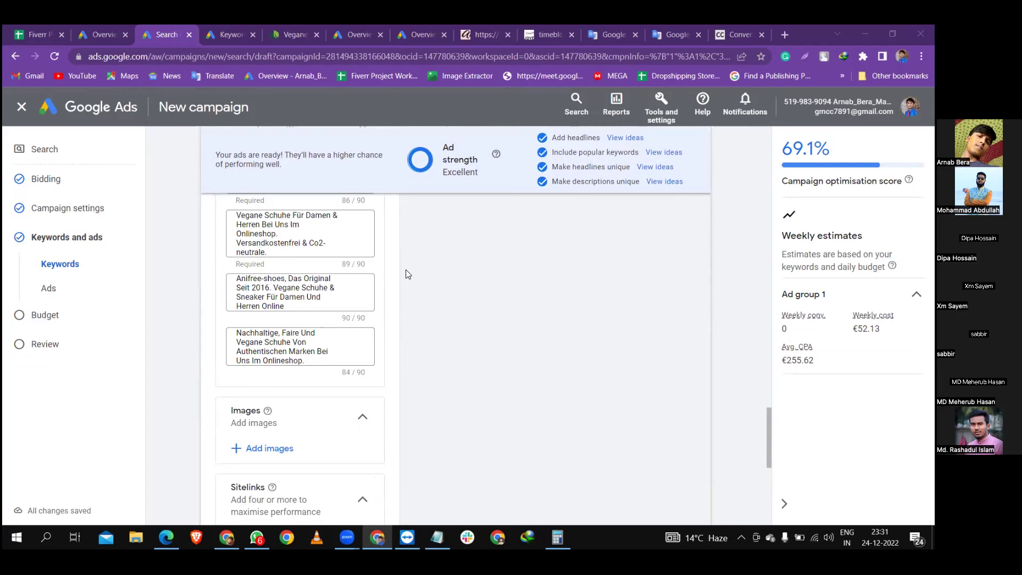
scroll(408, 273, down, 1)
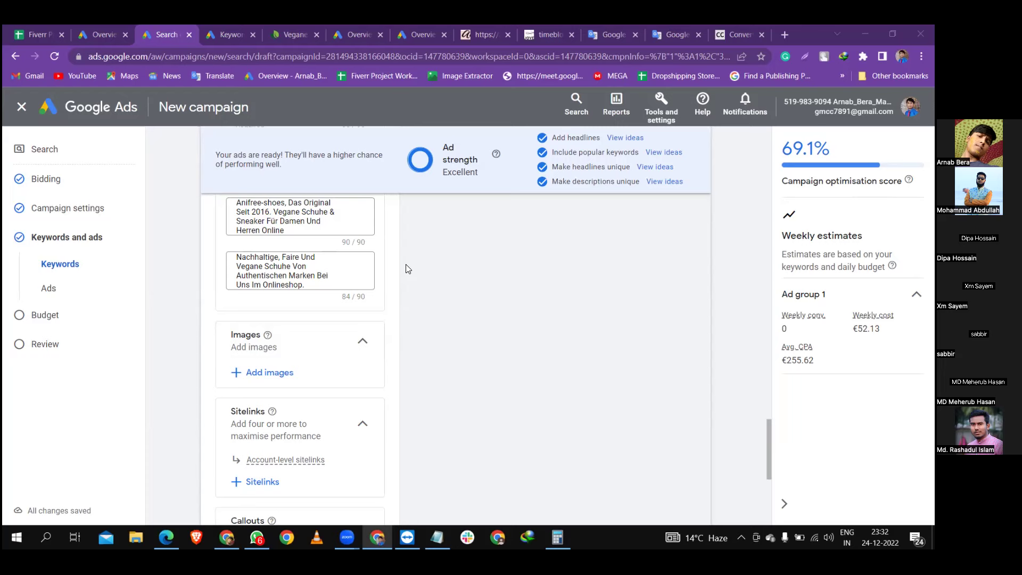
scroll(407, 269, down, 4)
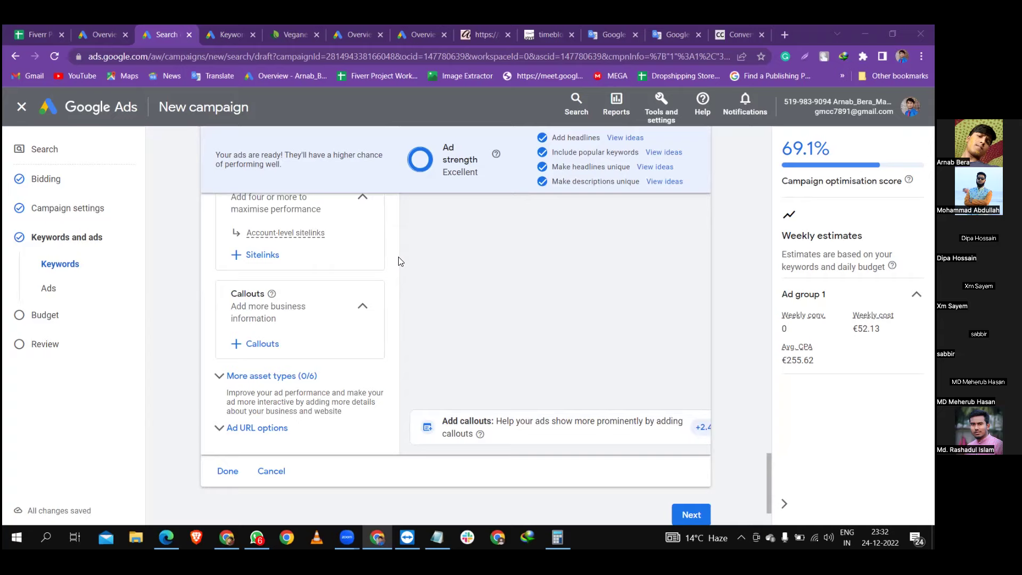
scroll(400, 261, up, 1)
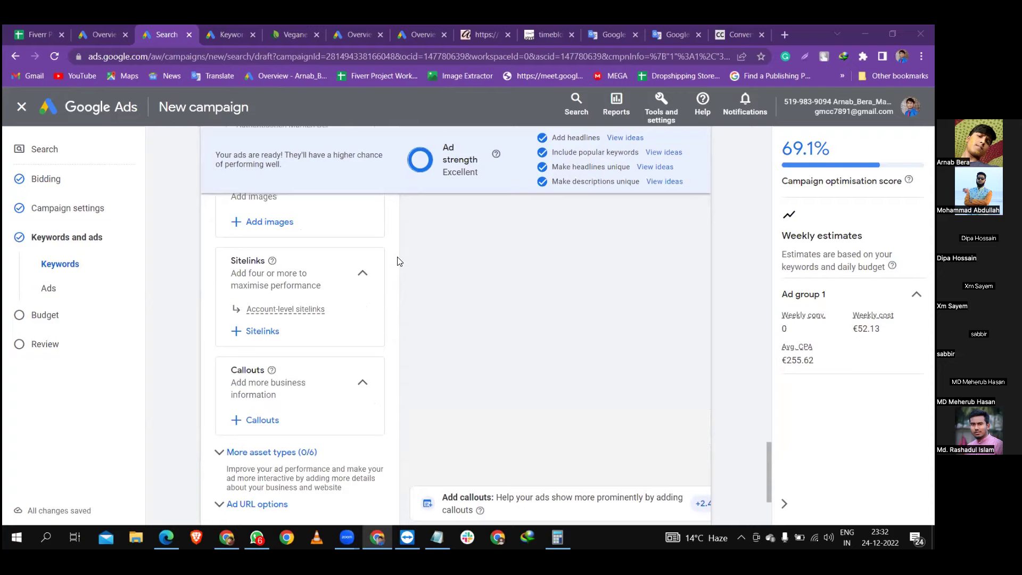
scroll(400, 262, up, 1)
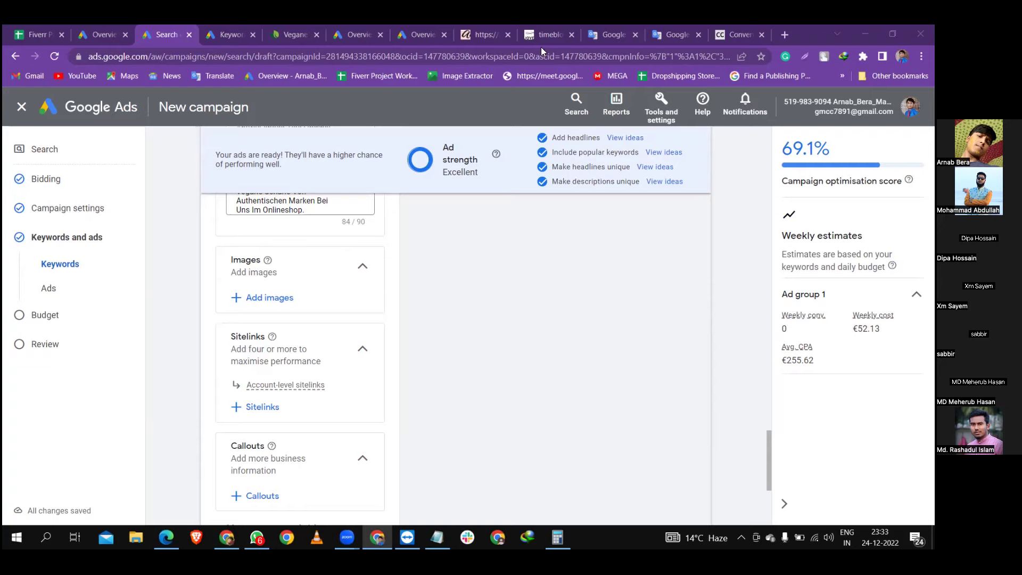
scroll(420, 279, down, 1)
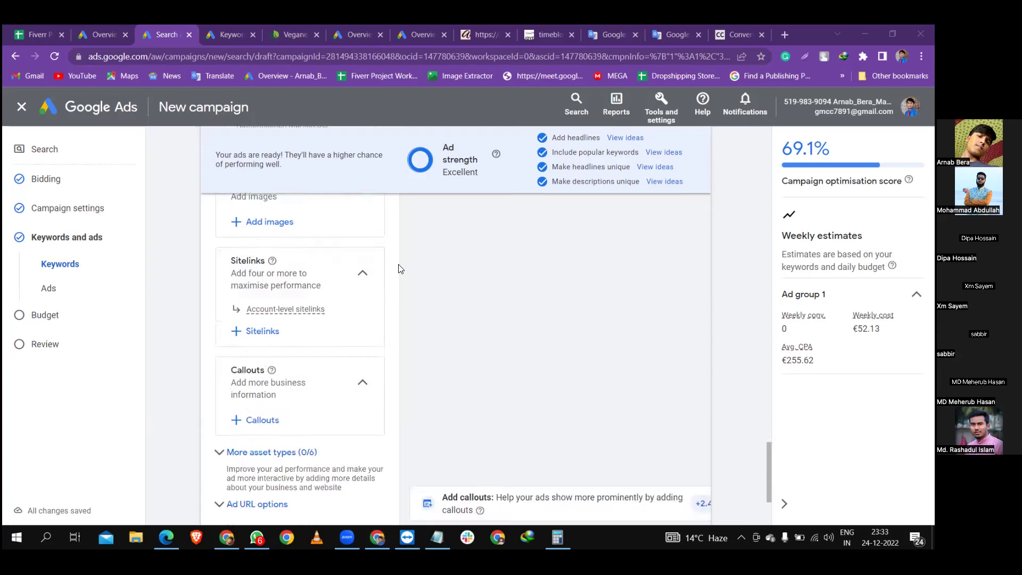
Open the campaign-level sitelinks and start a new sitelink at the Sitelink 1 text
click(268, 331)
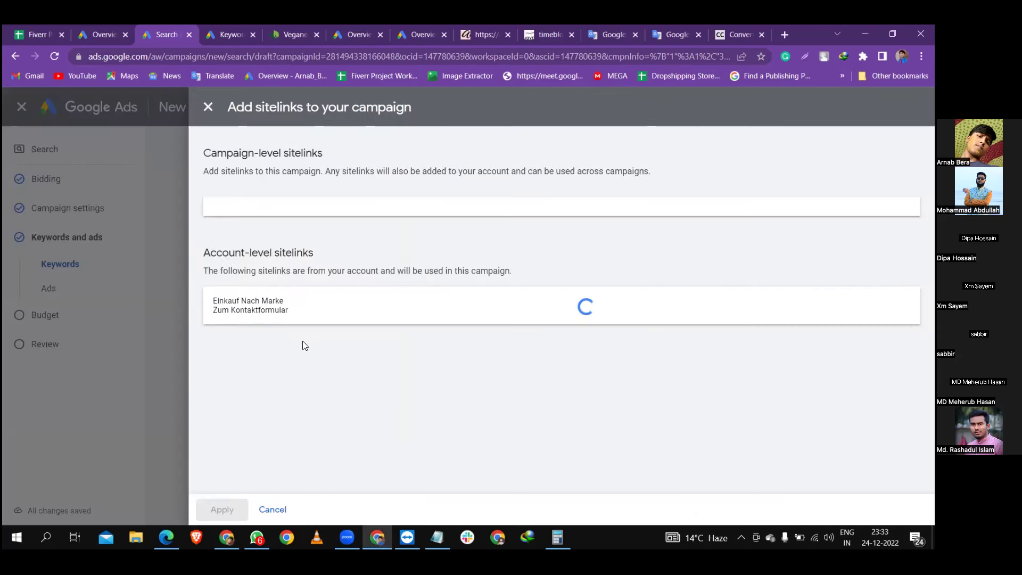
click(208, 106)
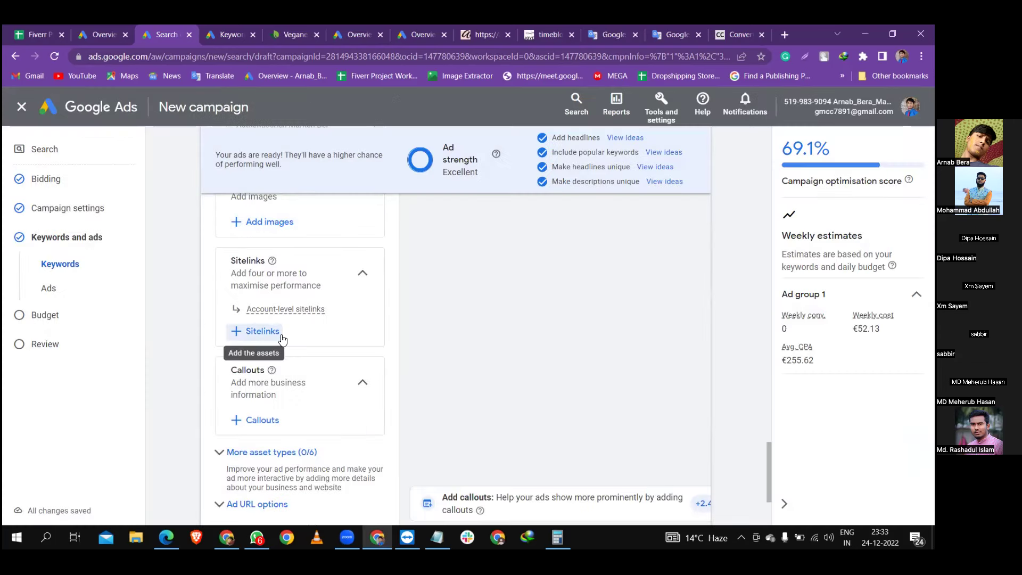
click(274, 331)
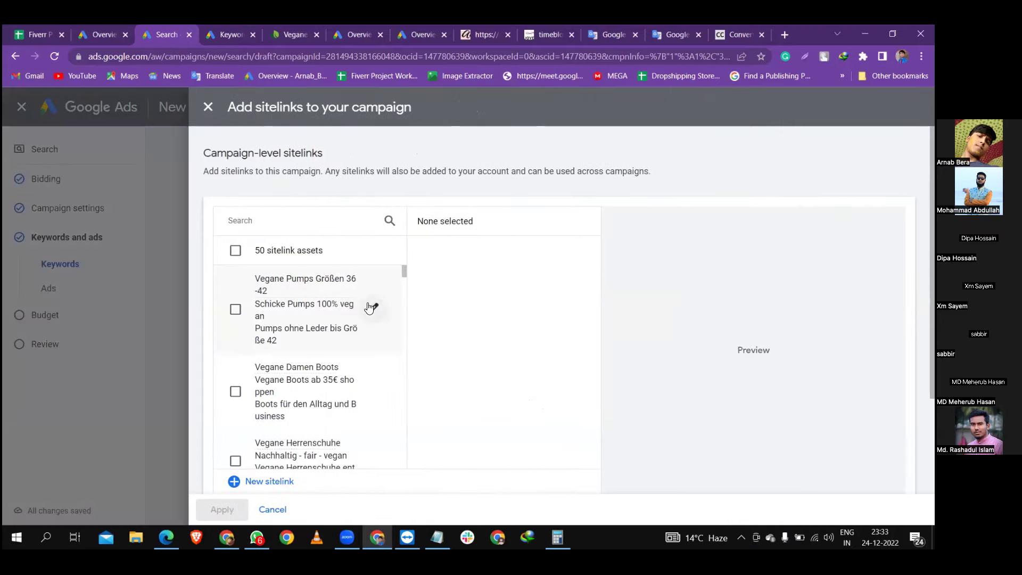
click(282, 481)
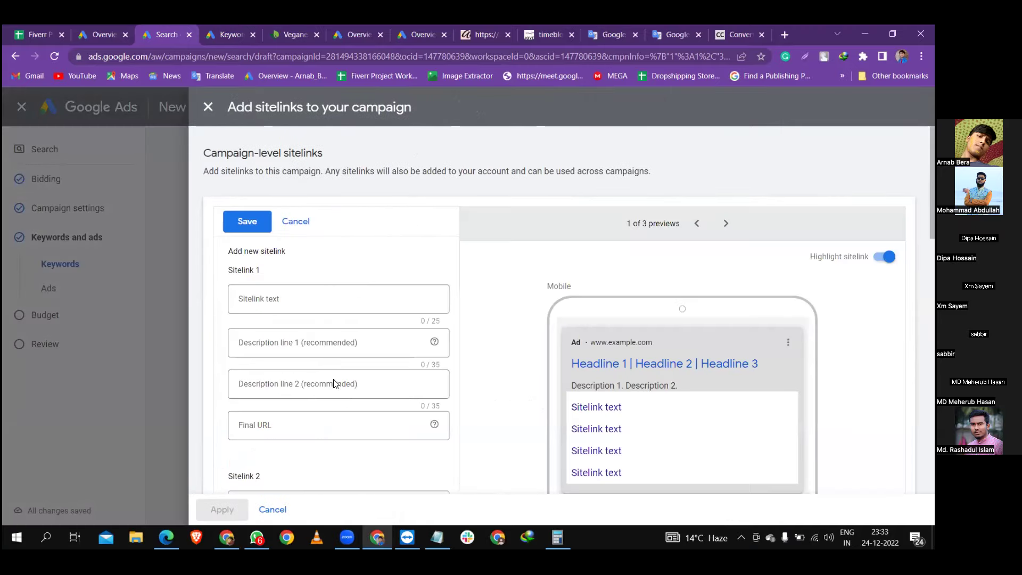
click(324, 299)
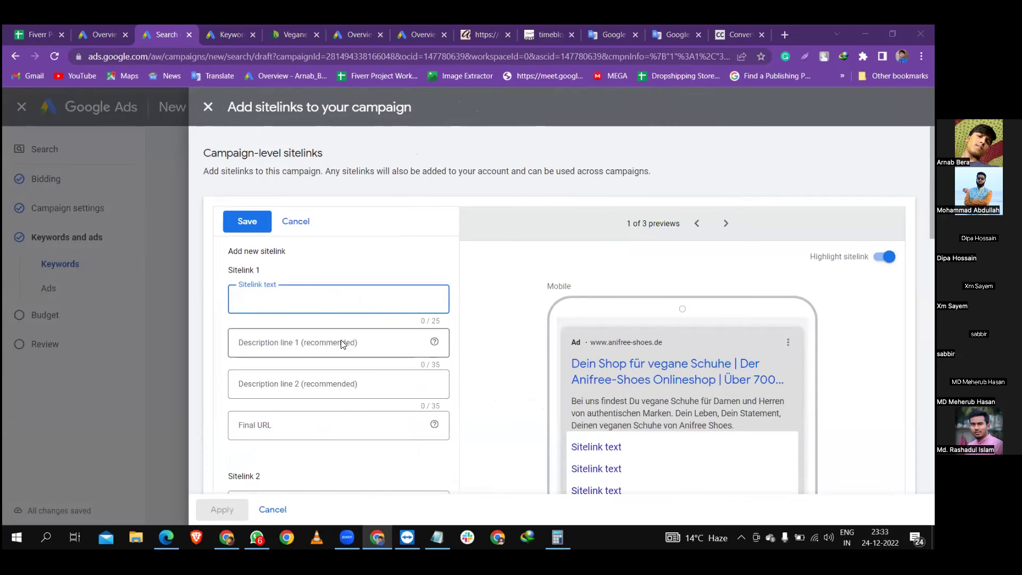
Fill the Sitelink 1 text from the Notepad notes with "Vegane Schuhe Für Damen"
key(alt+Tab)
scroll(473, 278, down, 20)
scroll(471, 275, down, 9)
drag(421, 114, 308, 114)
key(ctrl+c)
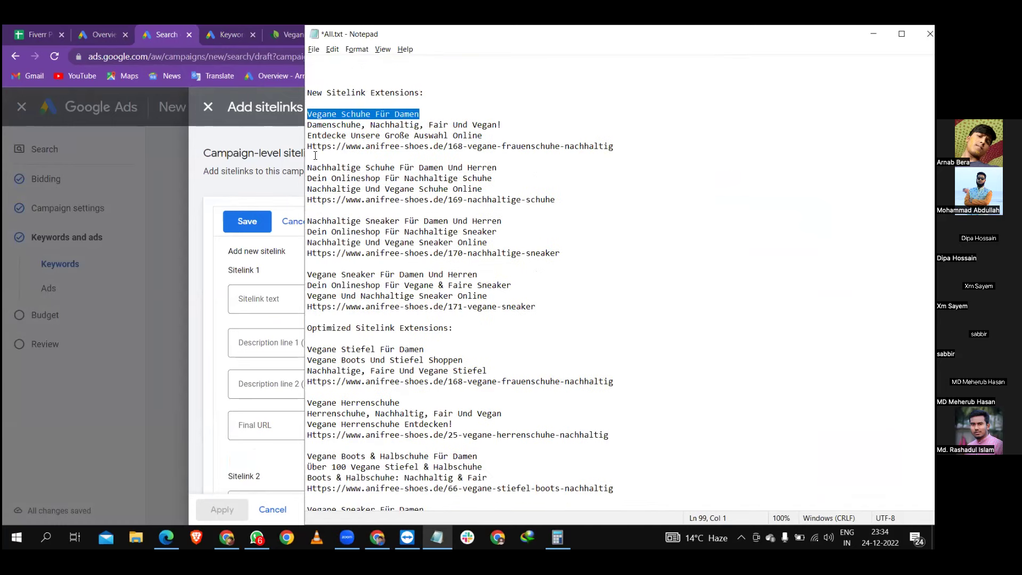
click(273, 299)
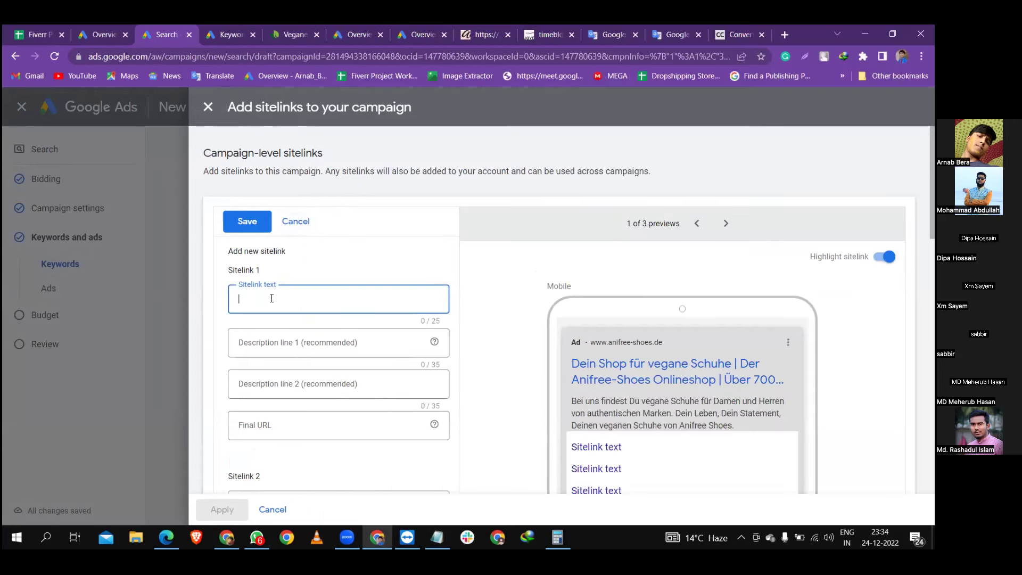
key(ctrl+v)
Translate the first new sitelink's title and two description lines from the notes from German to English in Google Translate
key(alt+Tab)
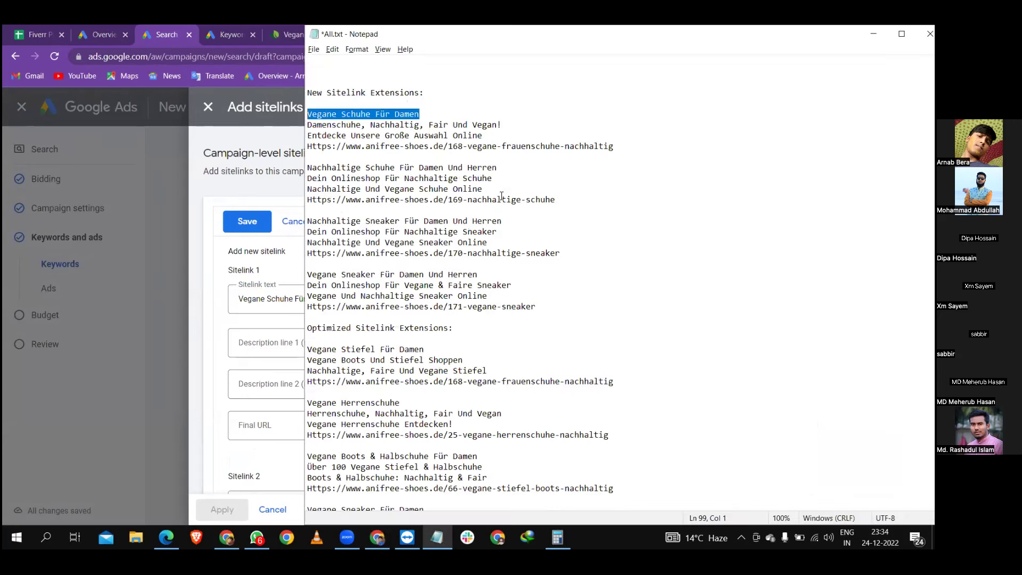
drag(505, 136, 308, 112)
key(ctrl+c)
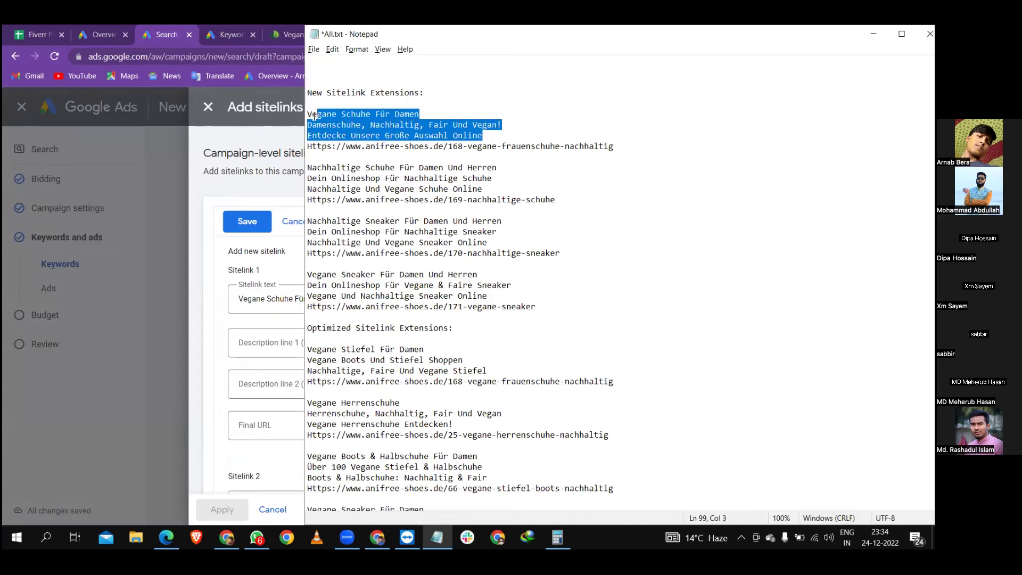
click(420, 25)
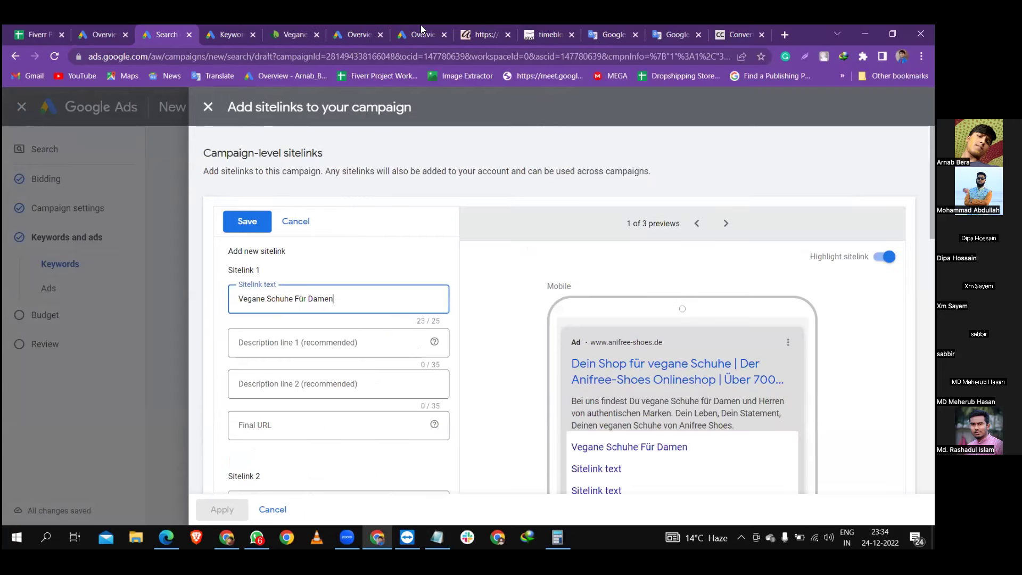
click(620, 33)
key(ctrl+Tab)
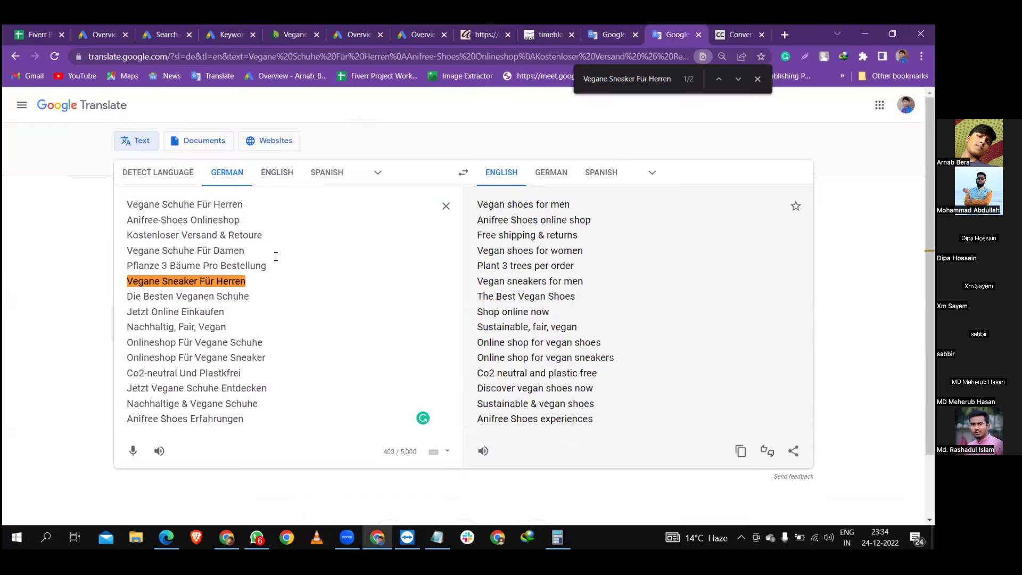
key(ctrl+a)
key(ctrl+v)
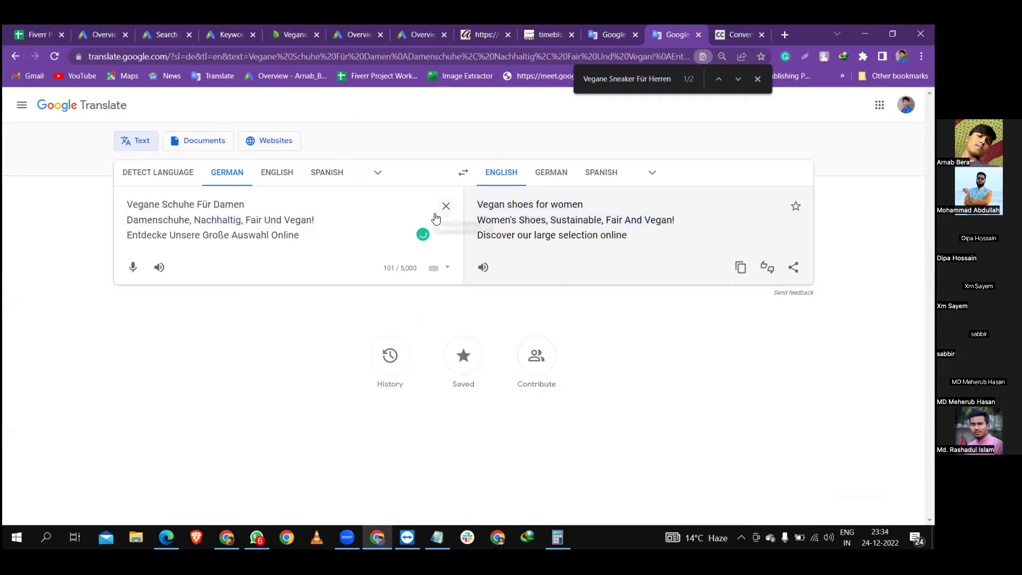
Shorten the second line of the German source text to "Damenschuhe, Nachhaltig, Fair, Vegan", also trying "Schuhe" as its first word
drag(283, 220, 261, 219)
text(,)
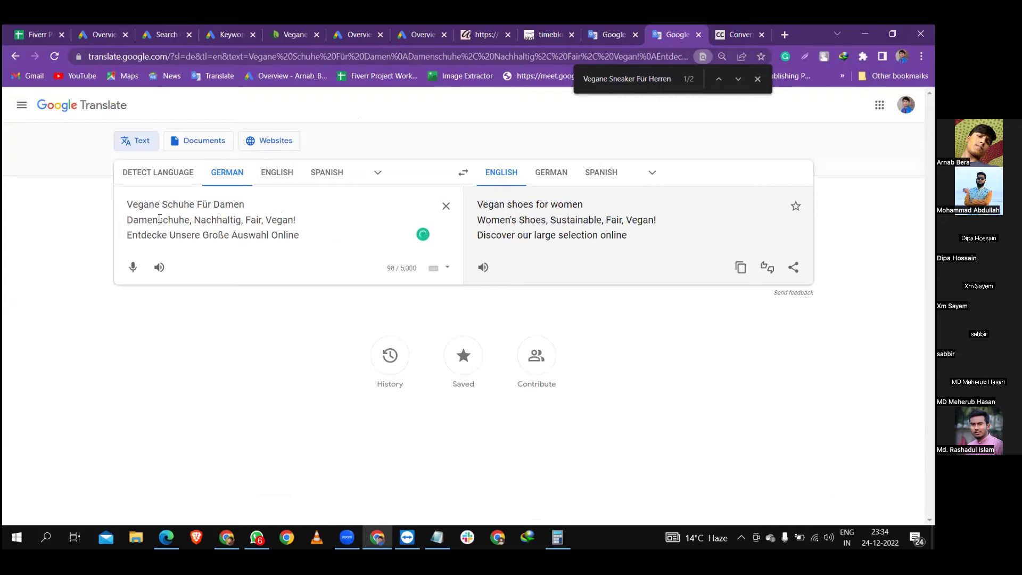
drag(158, 219, 130, 218)
text(S)
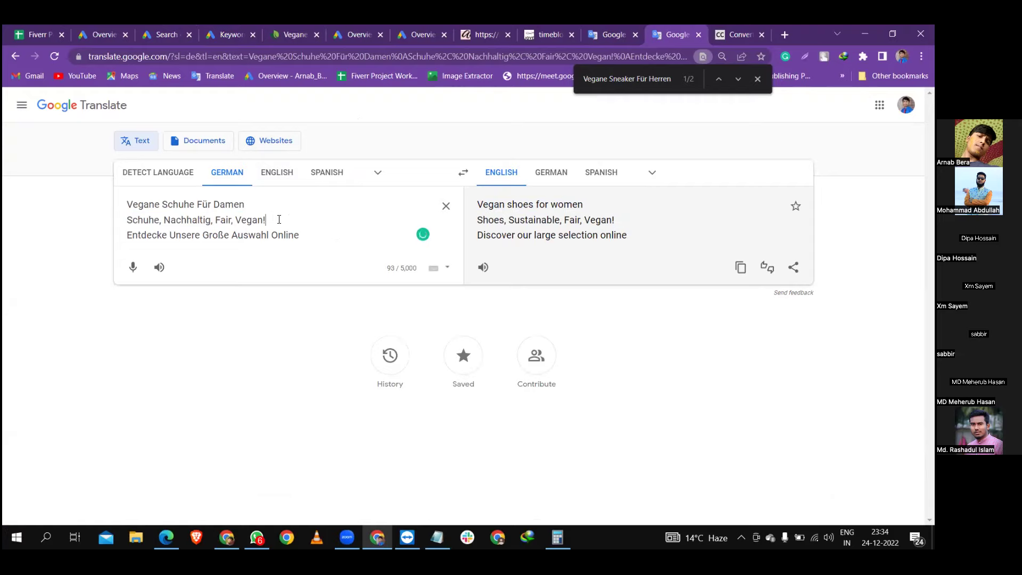
drag(275, 217, 264, 220)
click(273, 220)
key(ctrl+z)
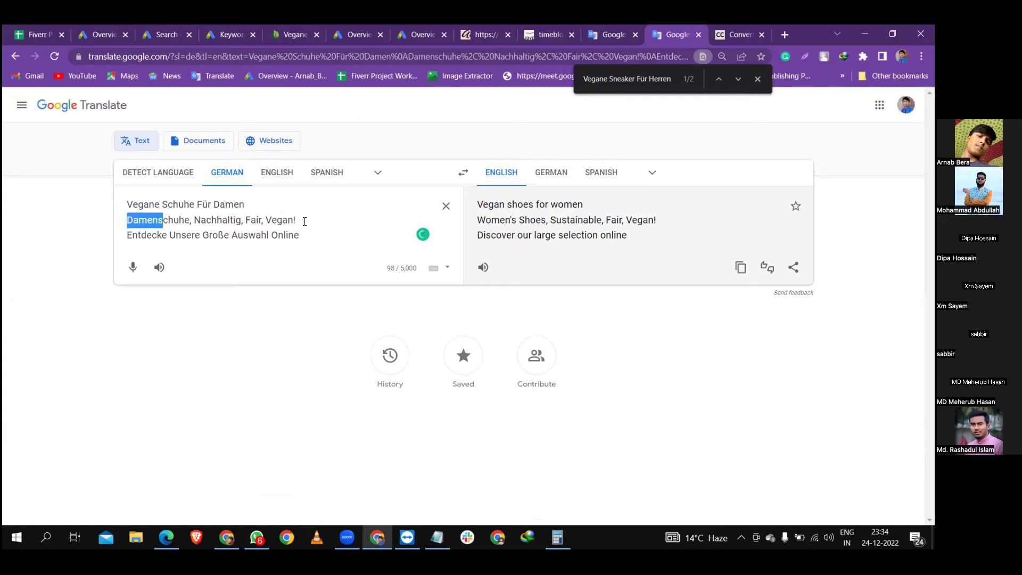
click(304, 221)
key(BackSpace)
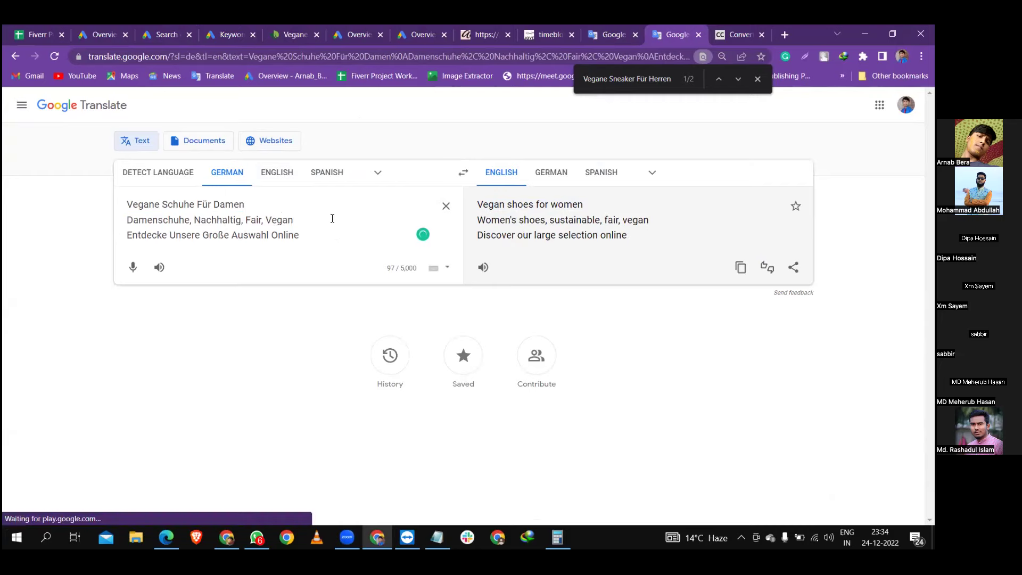
Copy the shortened line into Sitelink 1's description line 1 in Google Ads and cut it to "Schuhe, Nachhaltig, Fair, Vegan"
drag(338, 222, 115, 219)
key(ctrl+c)
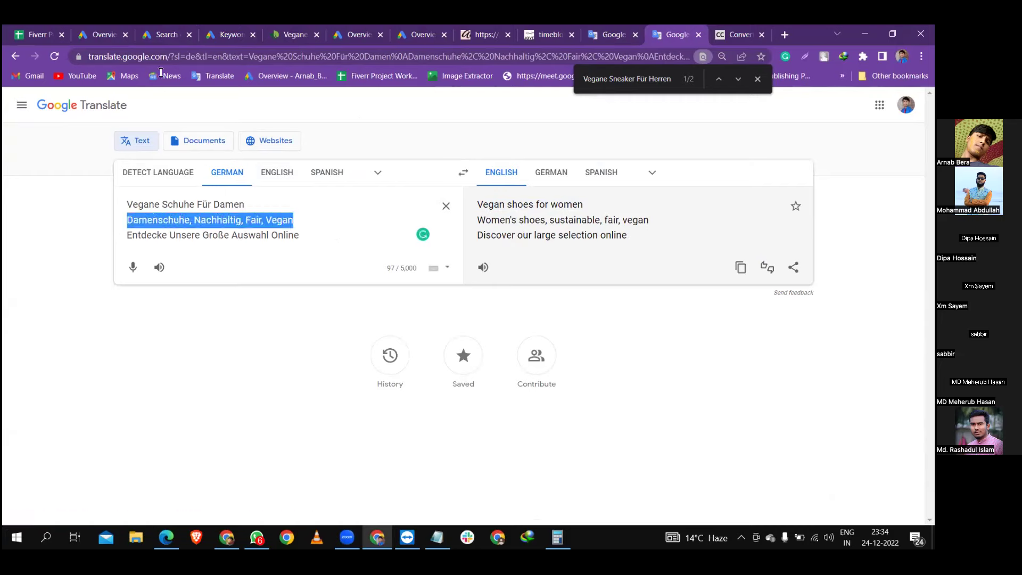
click(169, 33)
click(287, 338)
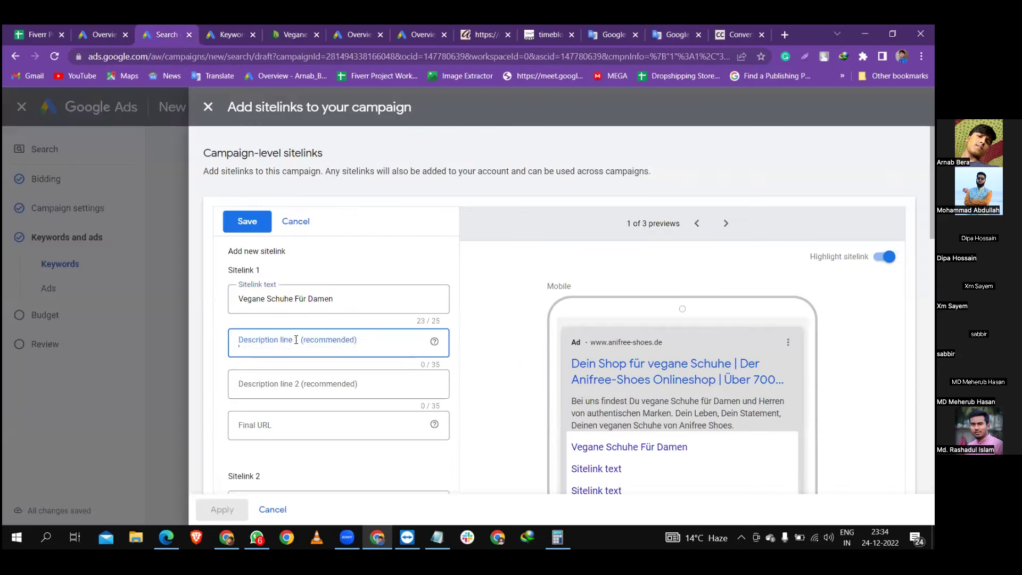
key(ctrl+v)
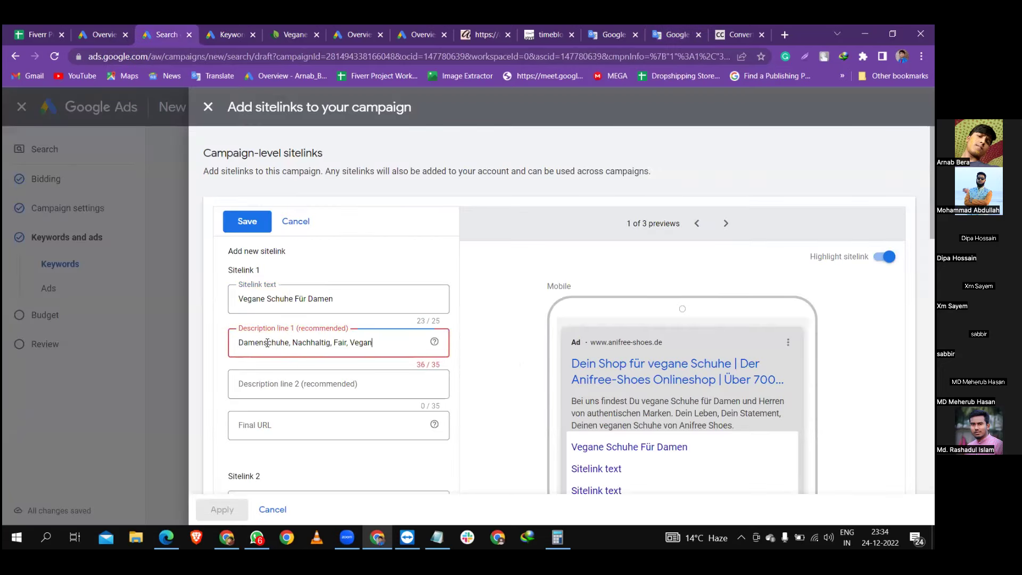
drag(267, 343, 239, 343)
text(S)
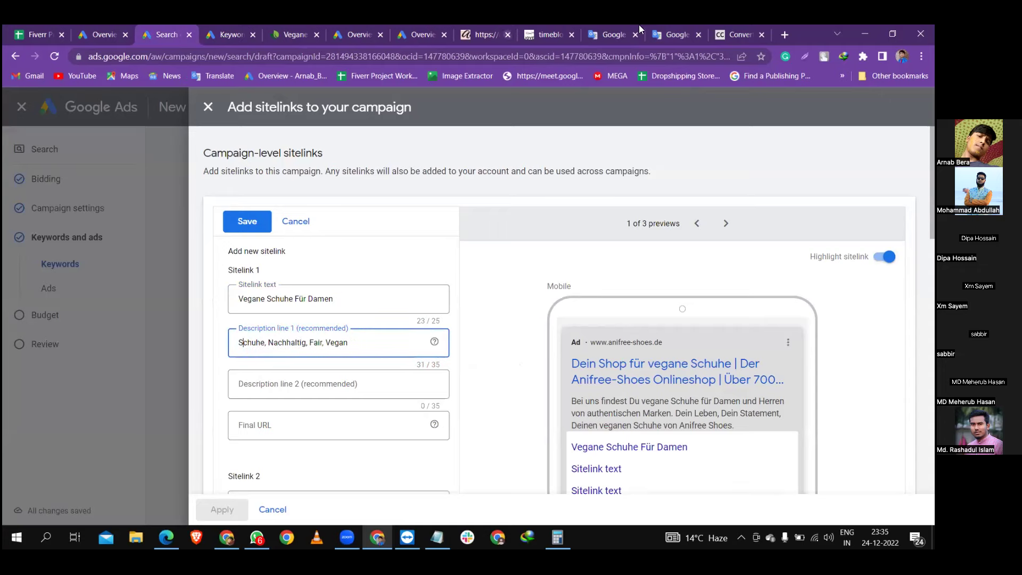
Change the second line of the German text in Google Translate to "Schuhe, Nachhaltig, Fair, Vegan"
click(611, 34)
drag(157, 221, 127, 221)
text(Schuhe, Nachhaltig, Fair, Vegan)
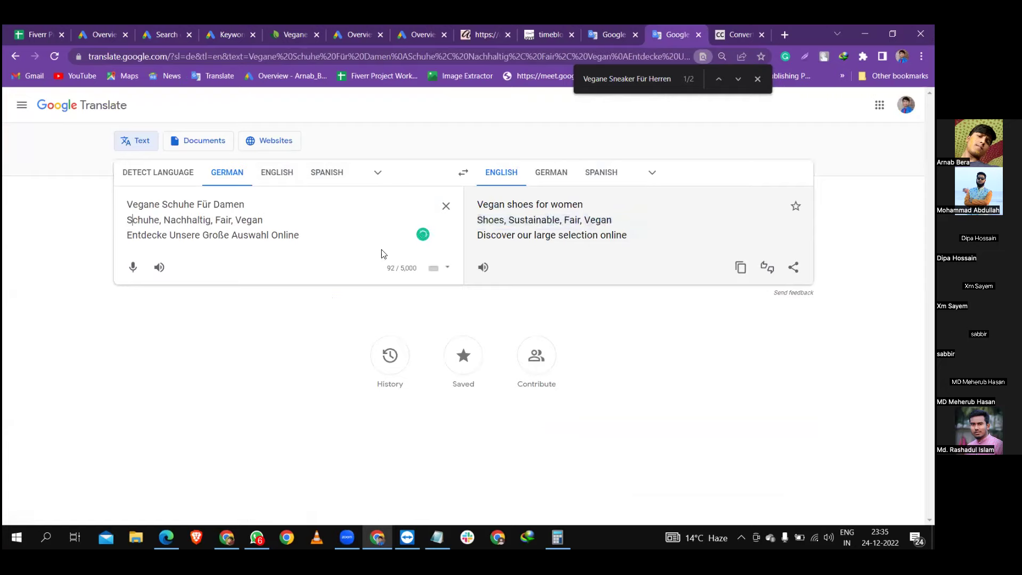
Copy "Entdecke Unsere Große Auswahl Online" from the translator into Sitelink 1's description line 2 in Google Ads
drag(300, 235, 124, 235)
key(ctrl+c)
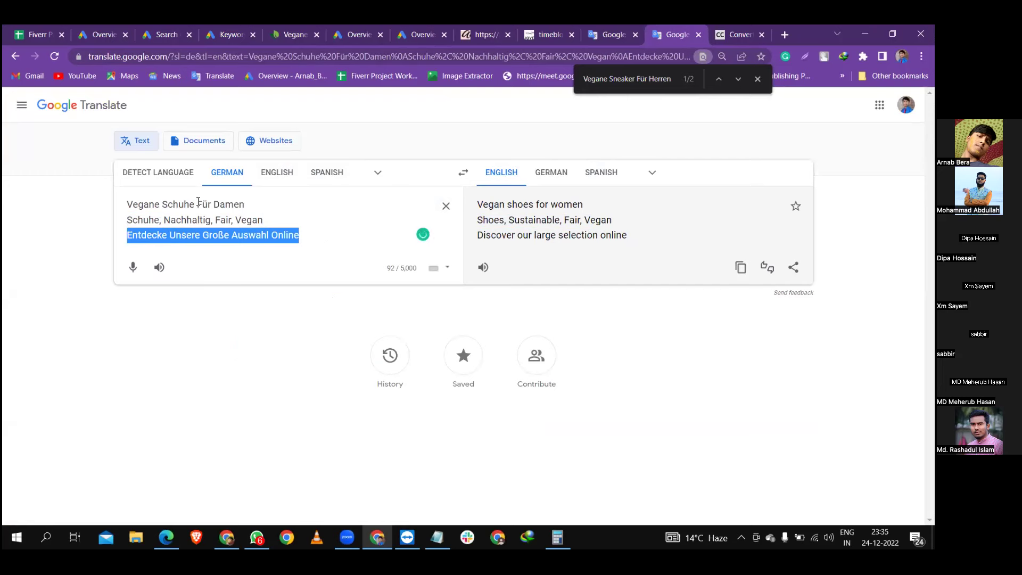
click(168, 33)
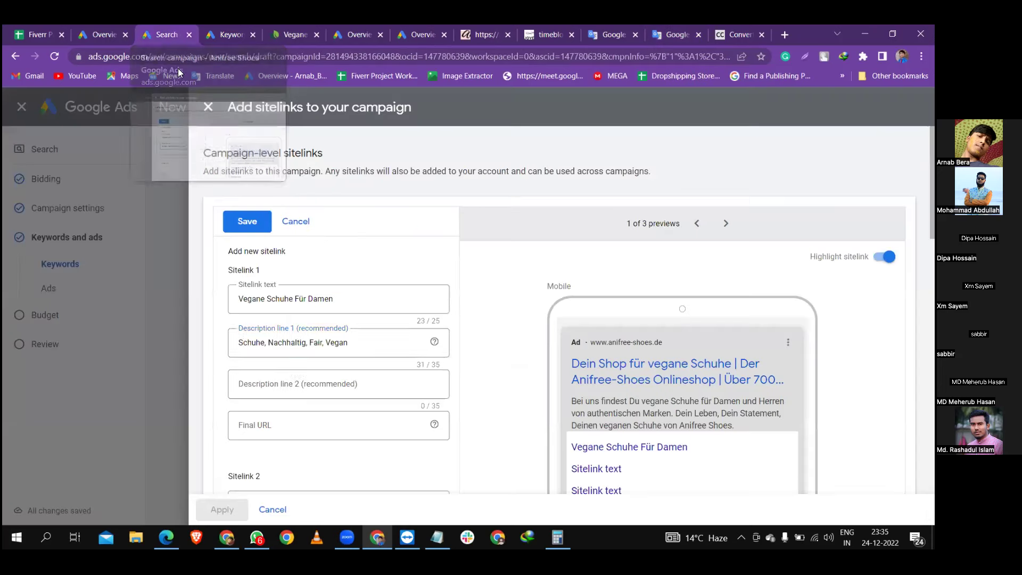
click(295, 386)
key(ctrl+v)
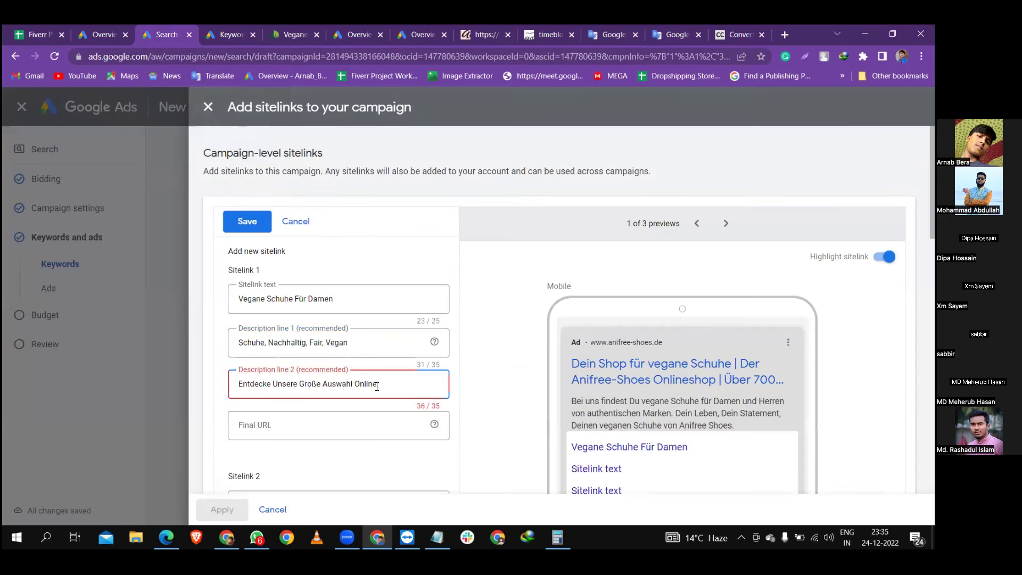
Shorten the line to "Entdecke Unsere Große Auswahl" in Google Translate and in Sitelink 1's description line 2
click(668, 33)
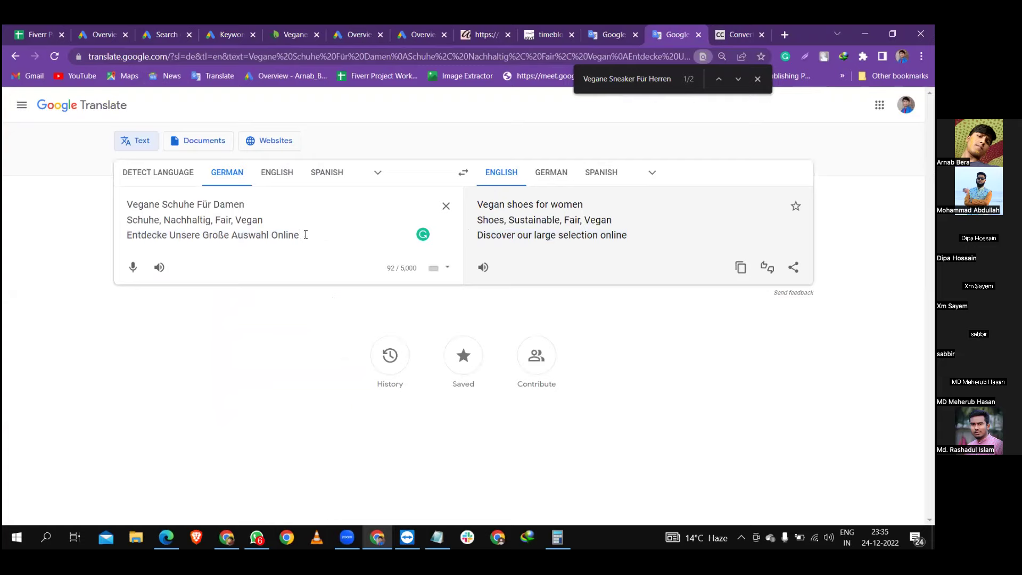
double_click(274, 235)
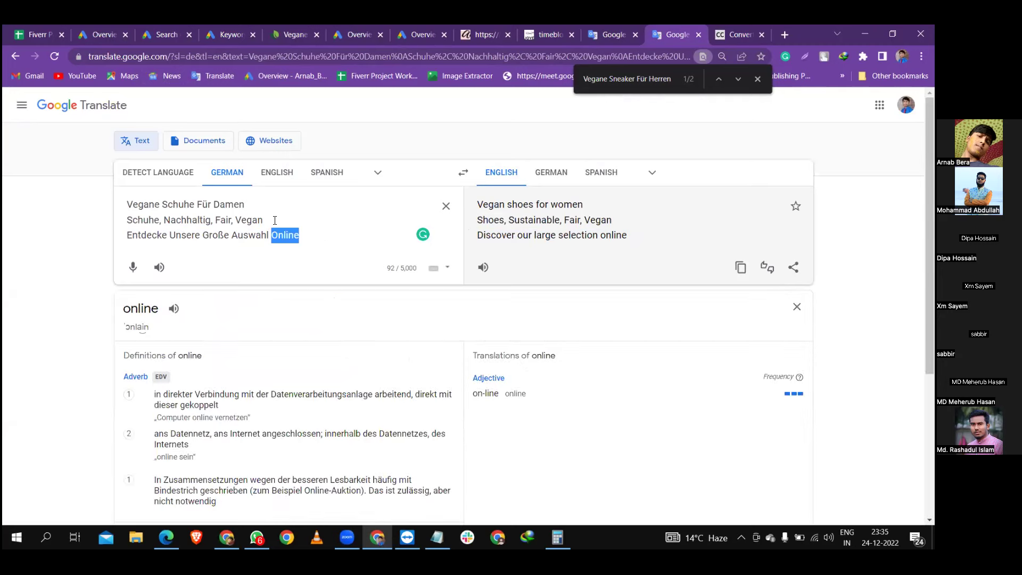
key(BackSpace)
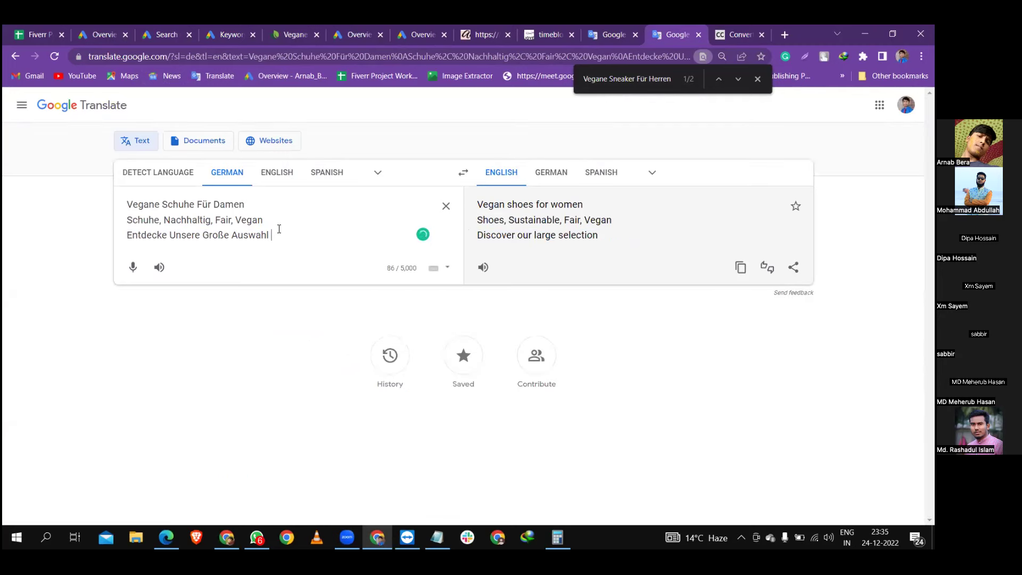
click(150, 29)
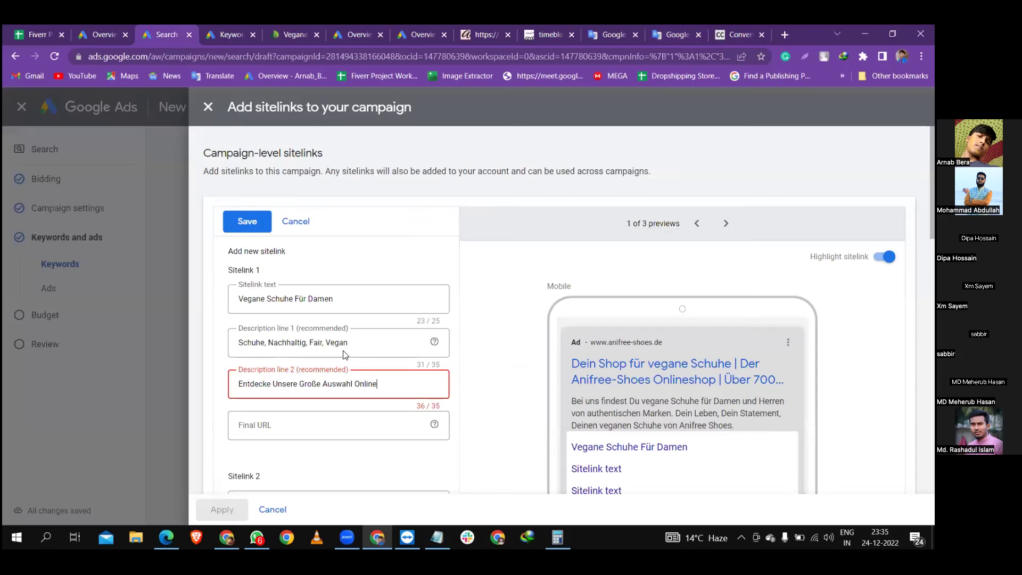
double_click(364, 384)
key(BackSpace)
key(BackSpace)
click(321, 429)
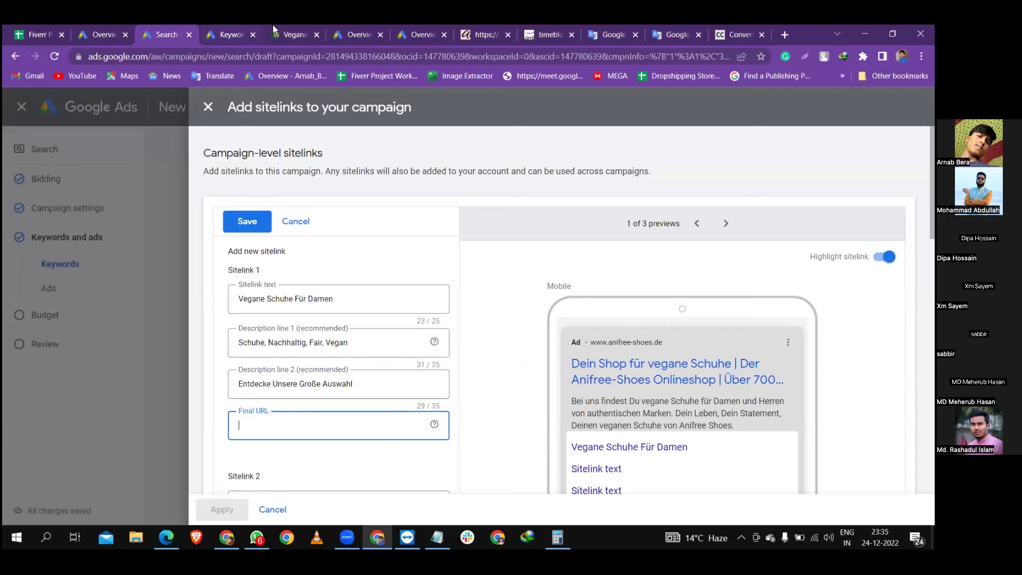
key(alt+Tab)
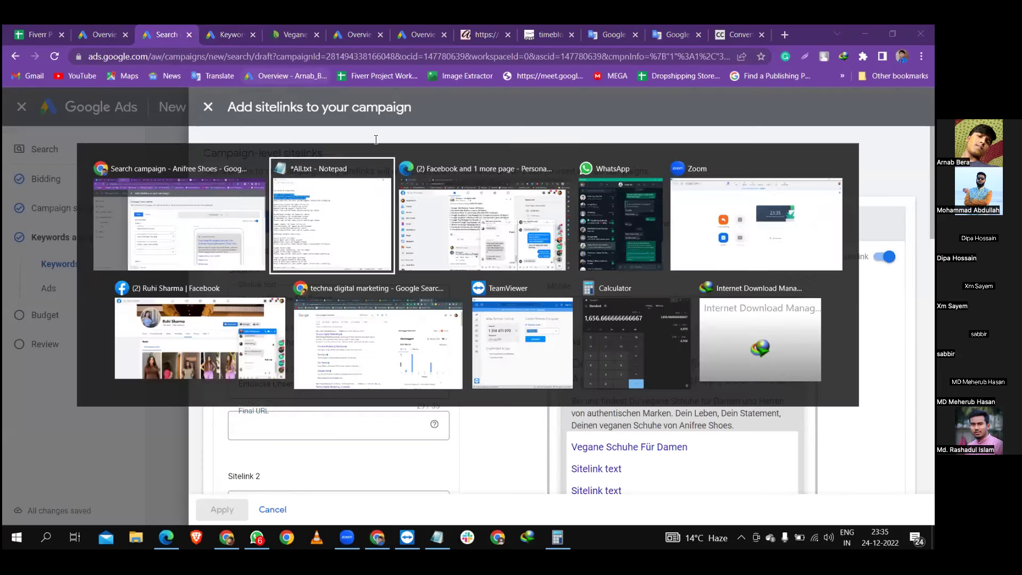
drag(614, 146, 306, 146)
key(ctrl+c)
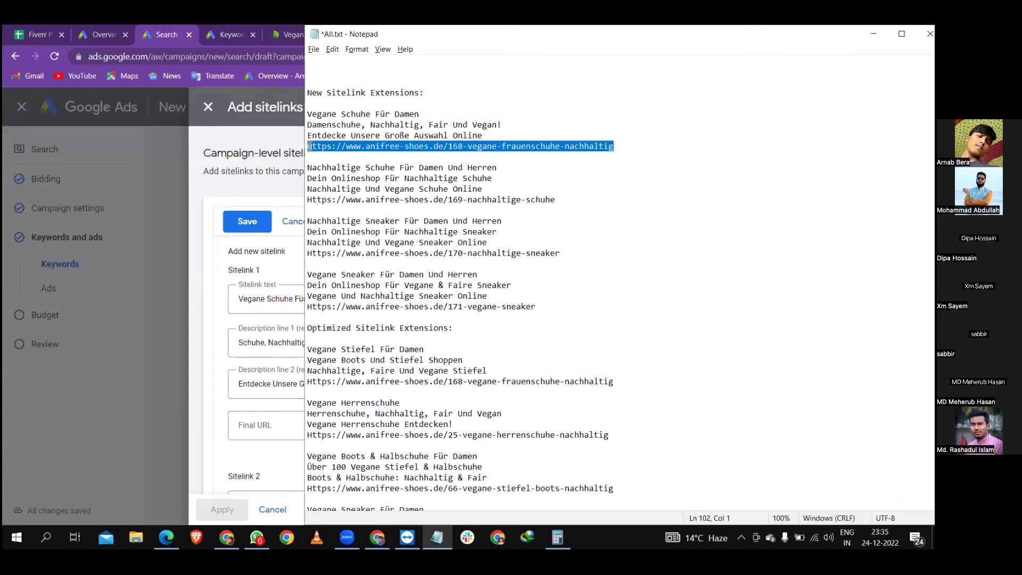
click(264, 423)
key(ctrl+v)
scroll(345, 261, down, 6)
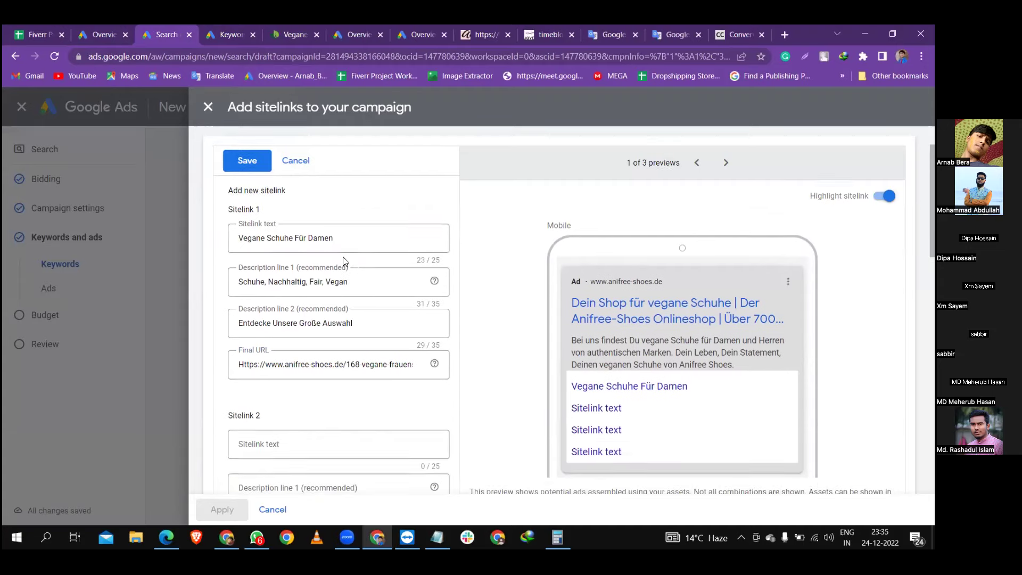
Review the new and the optimized sitelink extension blocks in the Notepad notes for a suitable second sitelink
key(alt+Tab)
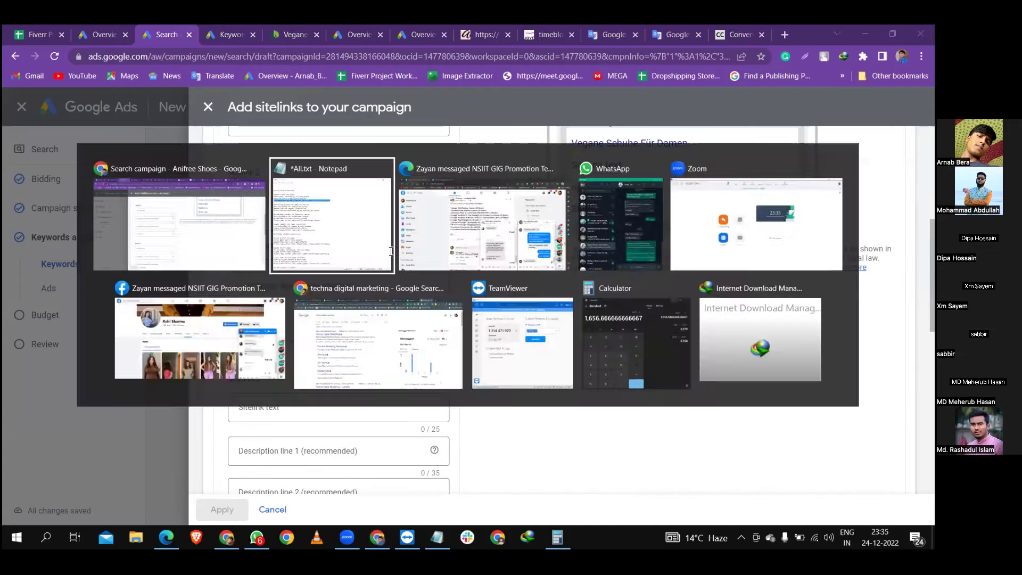
mouse_move(488, 190)
mouse_down()
mouse_move(309, 168)
mouse_move(496, 168)
mouse_move(493, 179)
mouse_up()
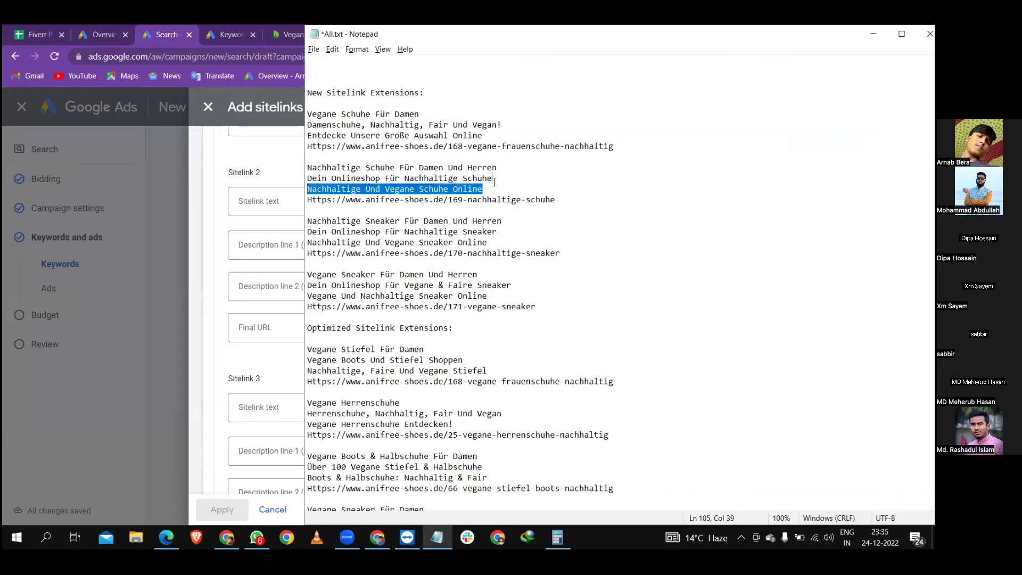
click(504, 254)
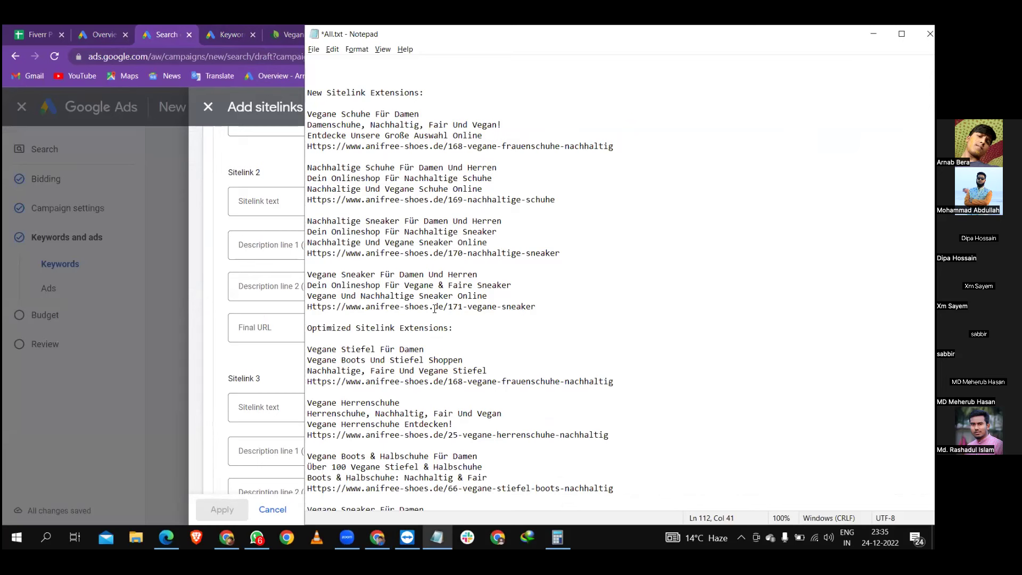
scroll(413, 286, up, 1)
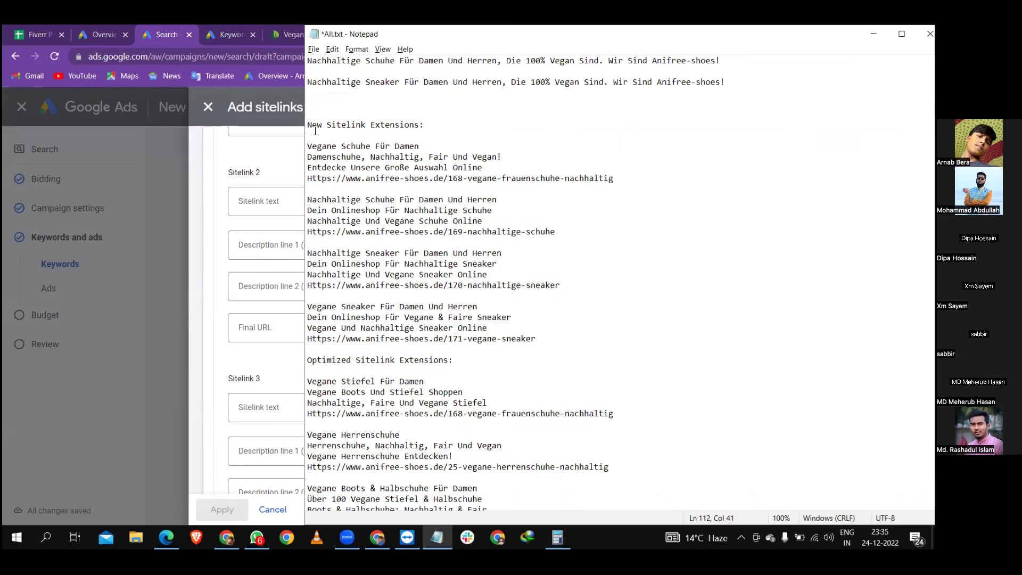
drag(307, 125, 535, 339)
scroll(424, 267, down, 4)
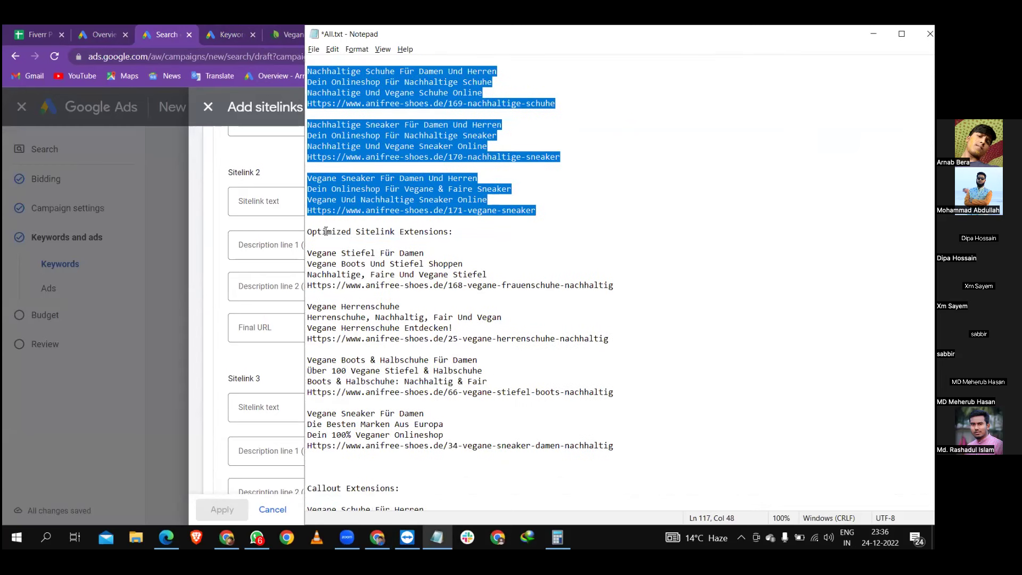
drag(308, 232, 624, 447)
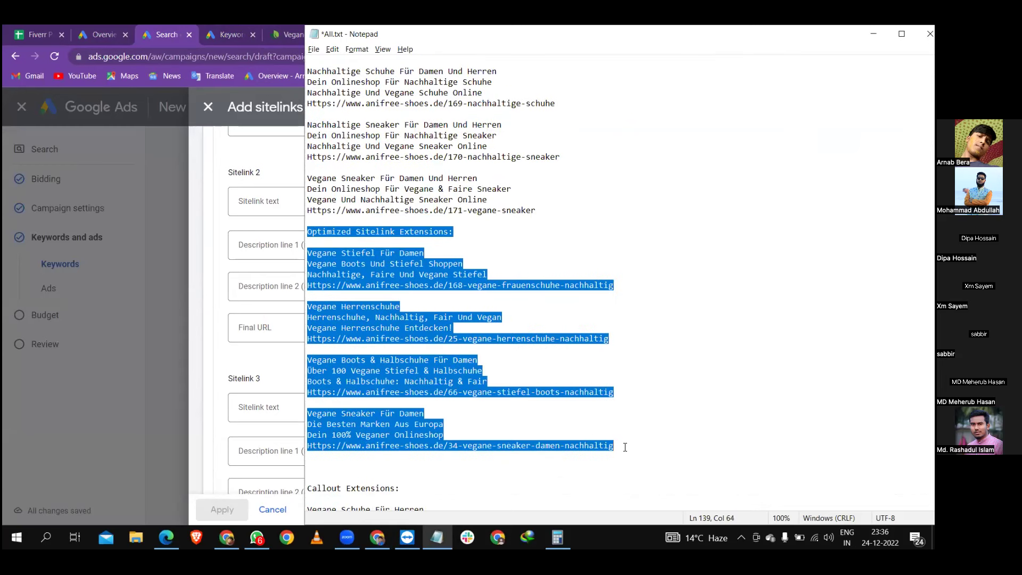
click(538, 400)
Fill the Sitelink 2 text with "Vegane Herrenschuhe" from the optimized sitelink extensions in the notes
drag(399, 302, 309, 306)
key(ctrl+c)
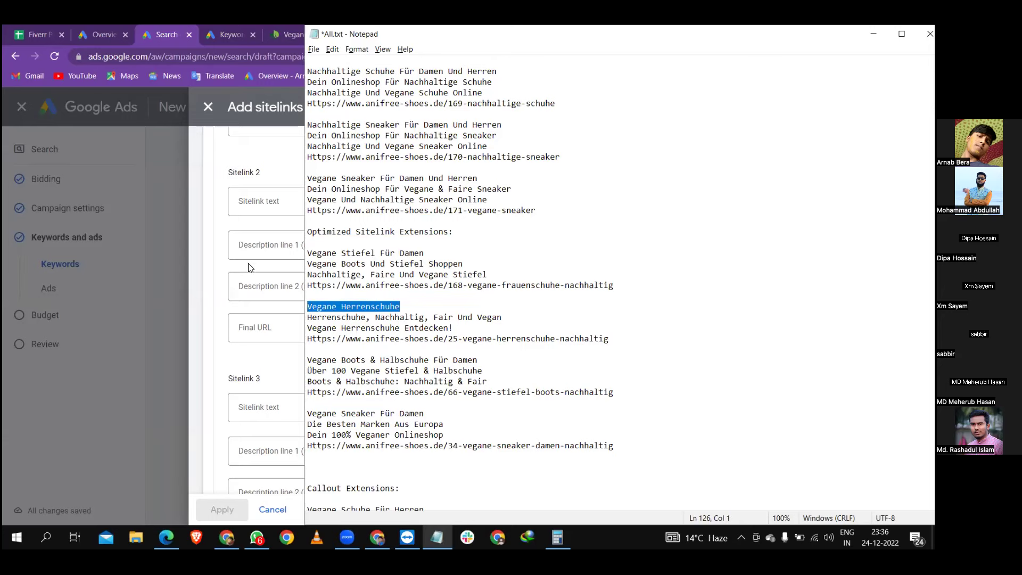
click(272, 198)
key(ctrl+v)
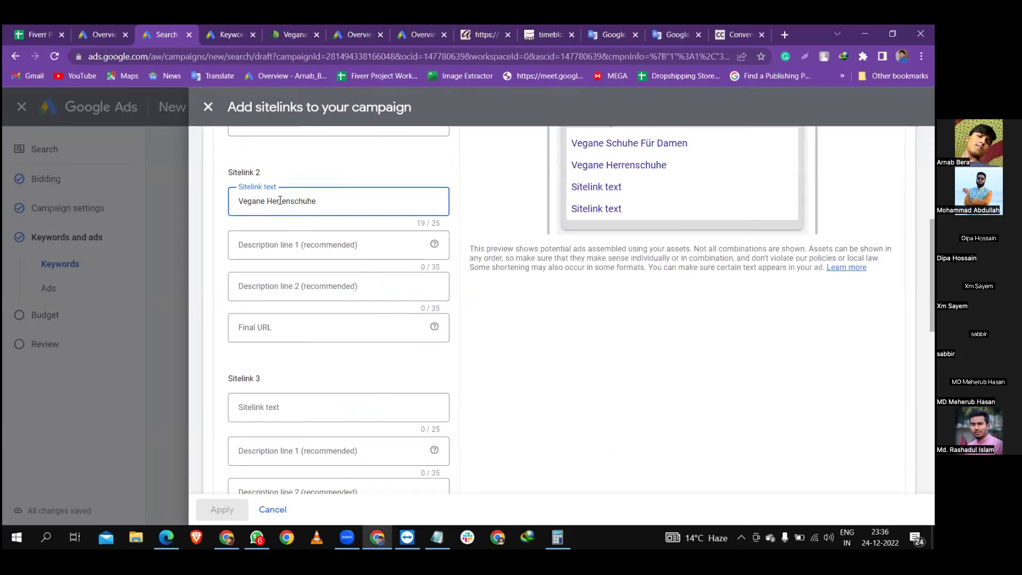
Copy "Herrenschuhe, Nachhaltig, Fair Und Vegan" from the notes into Sitelink 2's description line 1 and select the whole line
key(alt+Tab)
drag(506, 316, 308, 314)
key(ctrl+c)
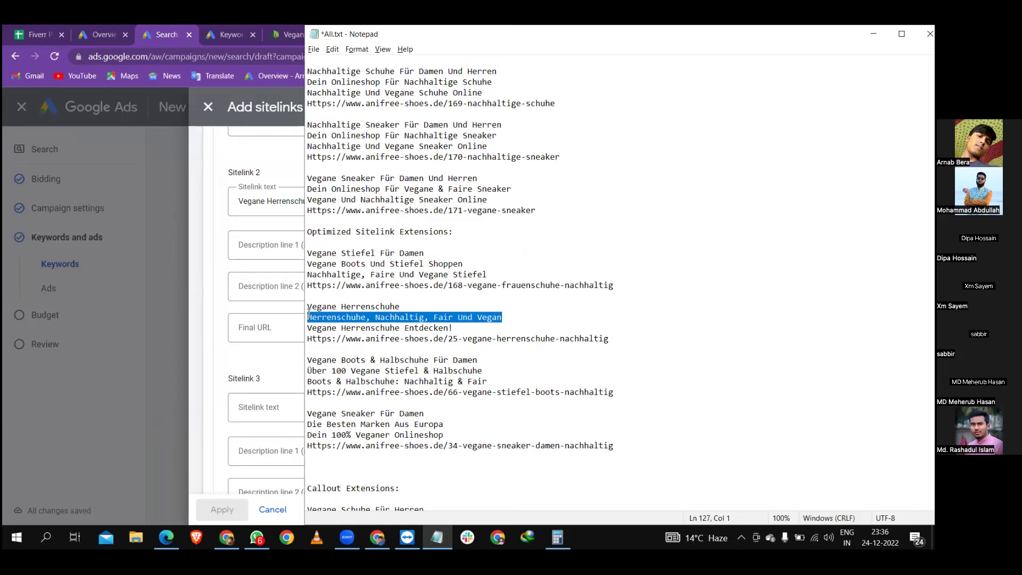
click(280, 250)
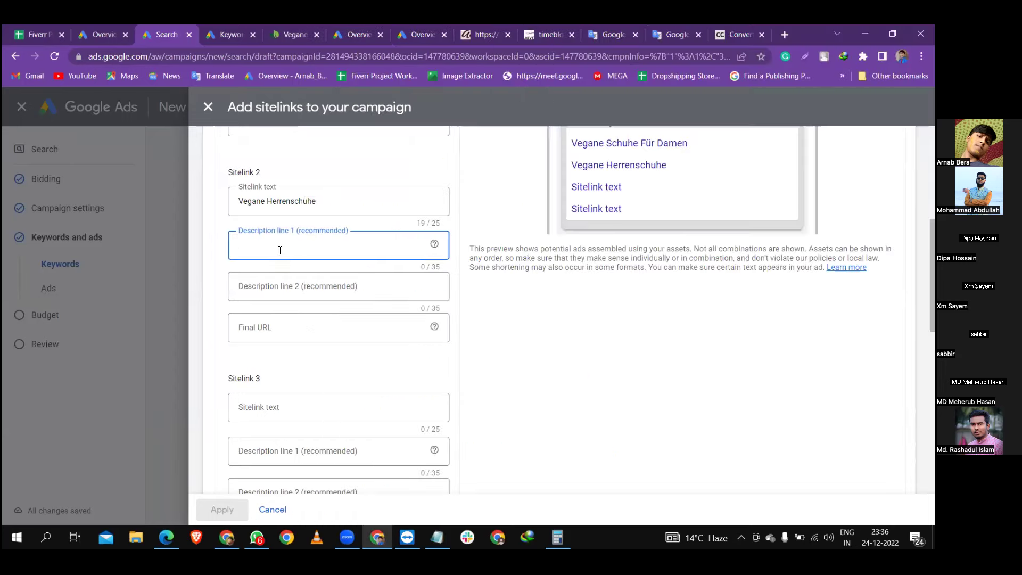
key(ctrl+v)
double_click(355, 245)
drag(266, 245, 301, 246)
click(266, 246)
click(304, 247)
key(ctrl+a)
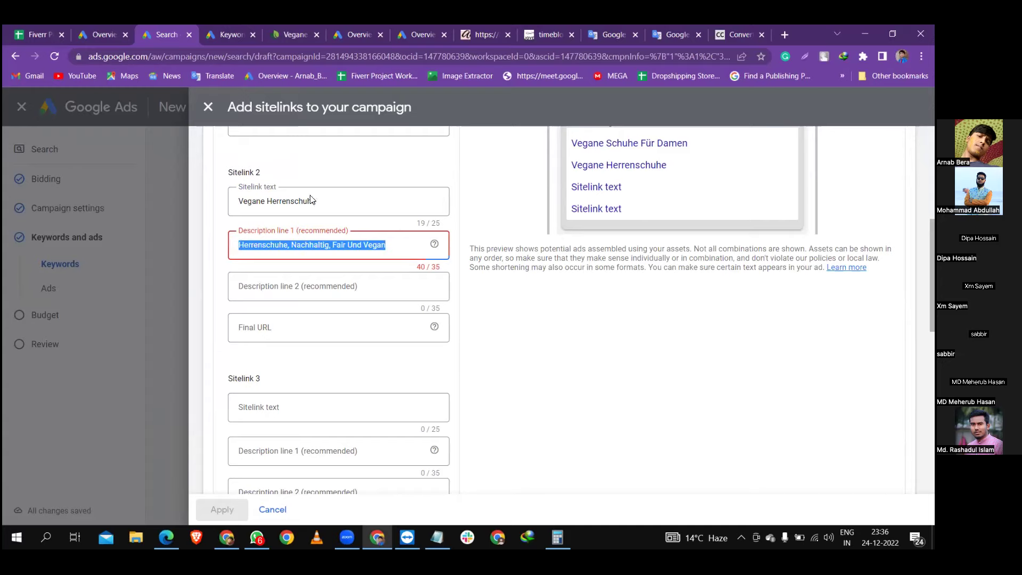
Move the text of Sitelink 2's description line 1 into Google Translate, replacing the German text there
key(ctrl+x)
click(619, 29)
click(680, 29)
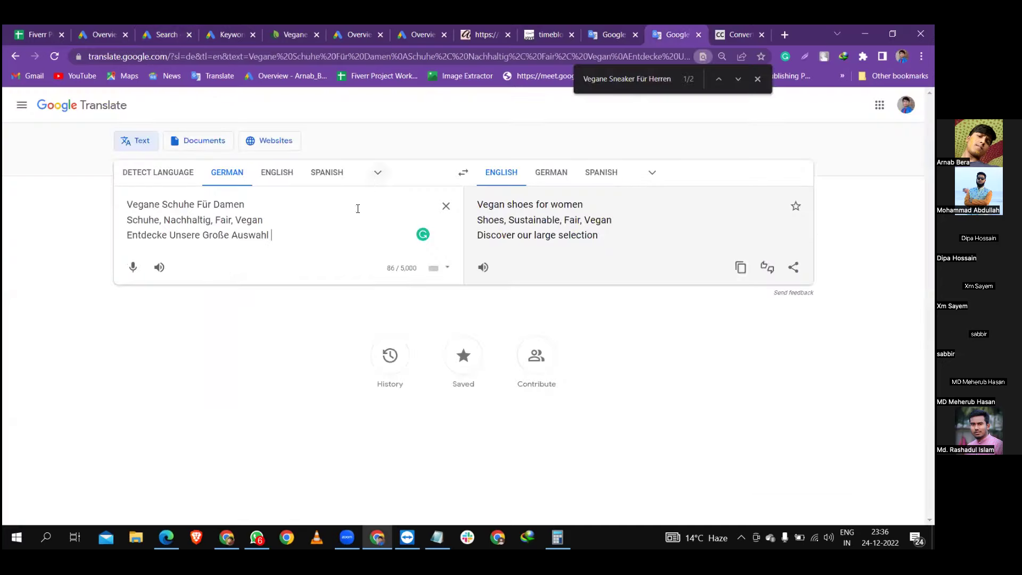
key(ctrl+a)
key(ctrl+v)
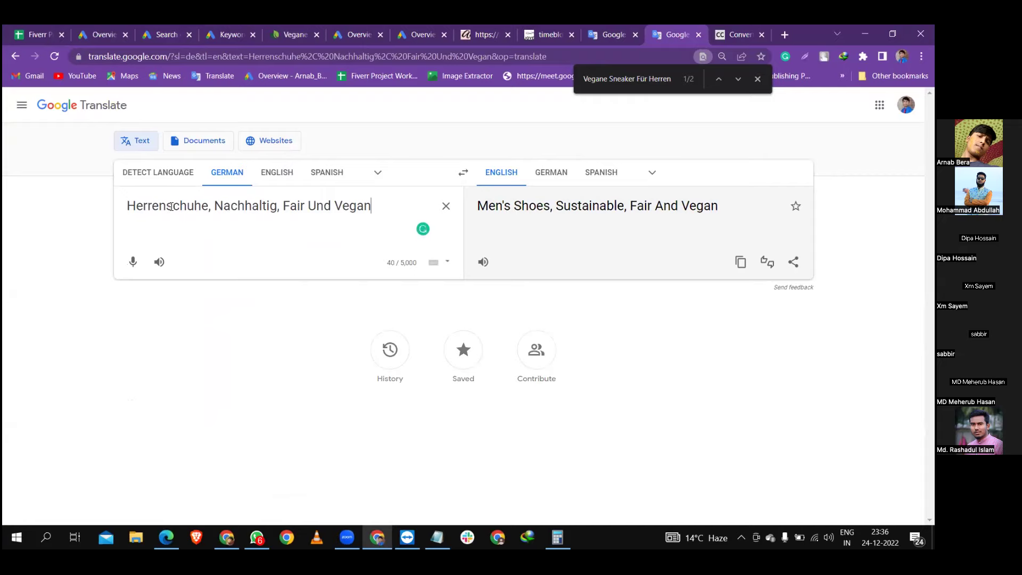
Shorten "Herrenschuhe" to "Schuhe" in the German text and look up the word "Und"
drag(172, 206, 127, 207)
key(ctrl+s)
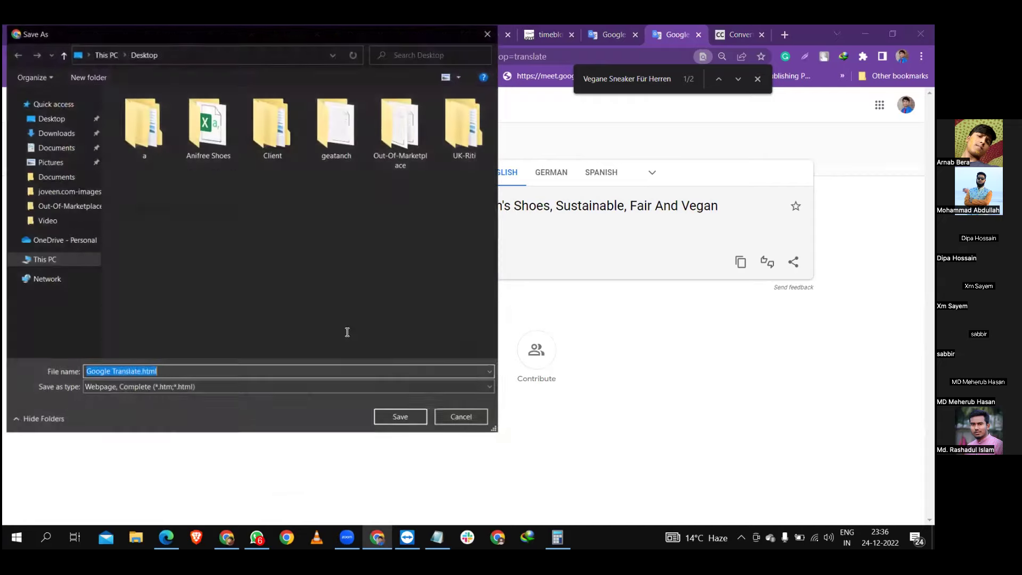
click(452, 413)
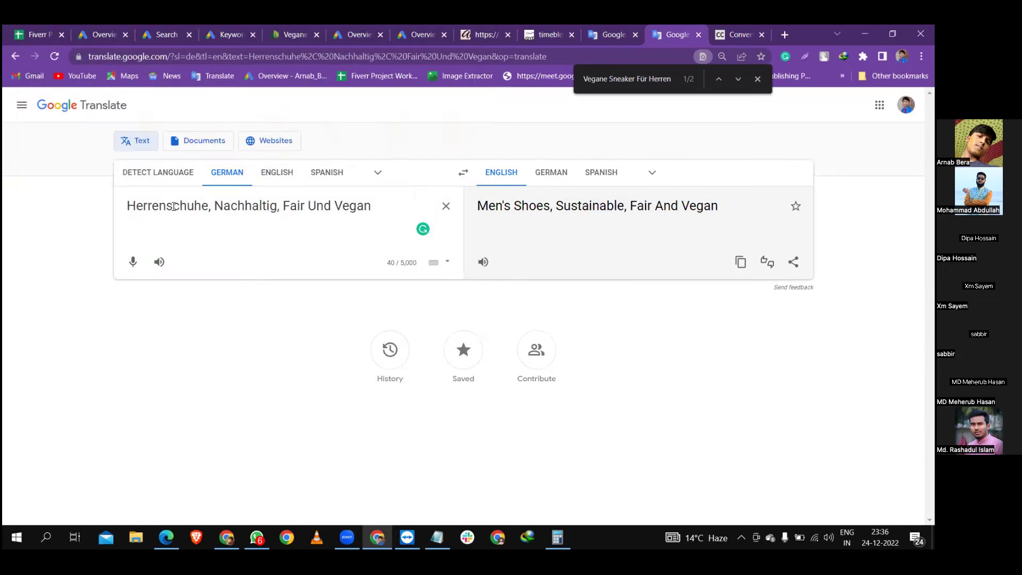
drag(174, 207, 130, 207)
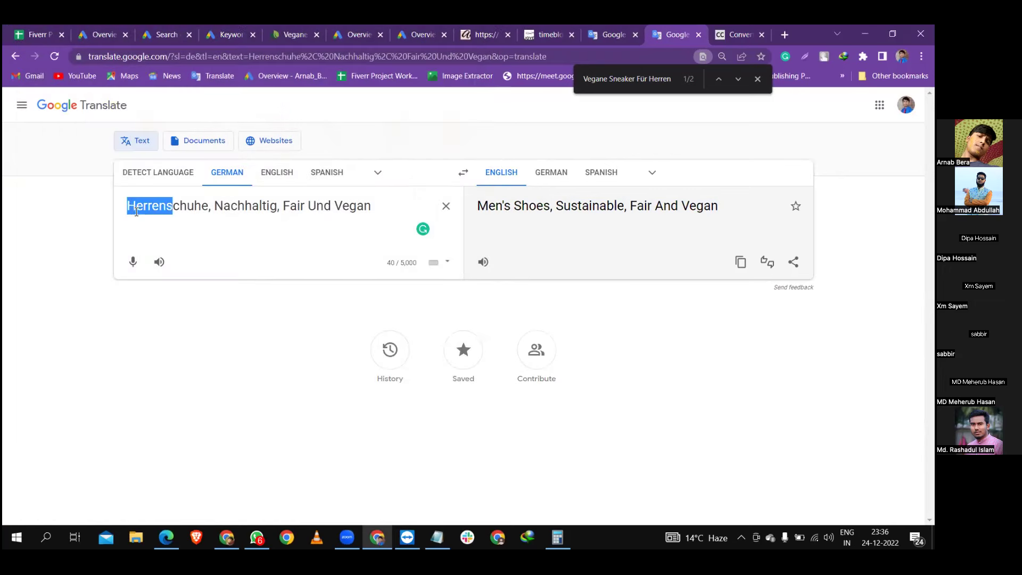
text(S)
key(ctrl+a)
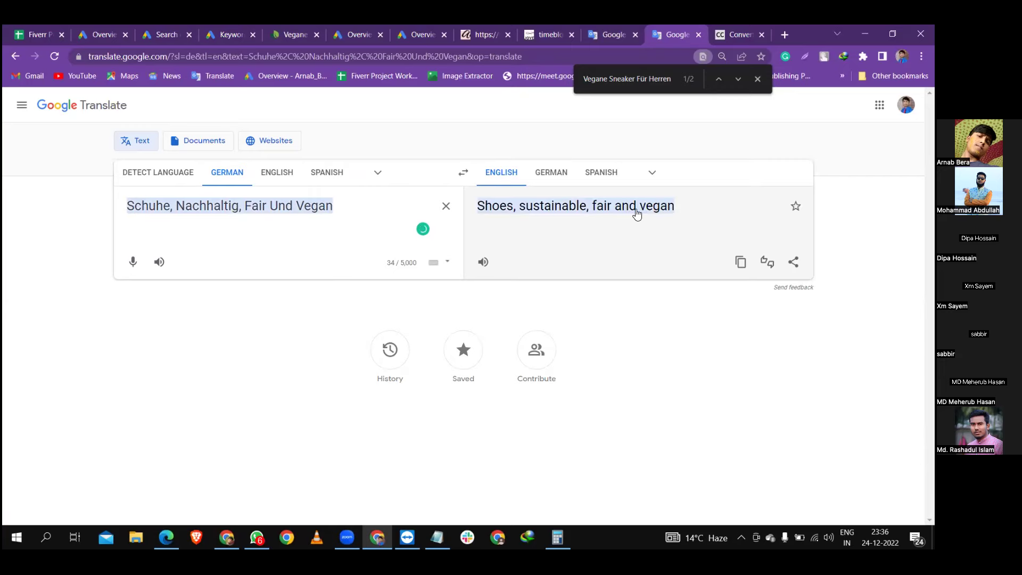
click(269, 209)
double_click(276, 206)
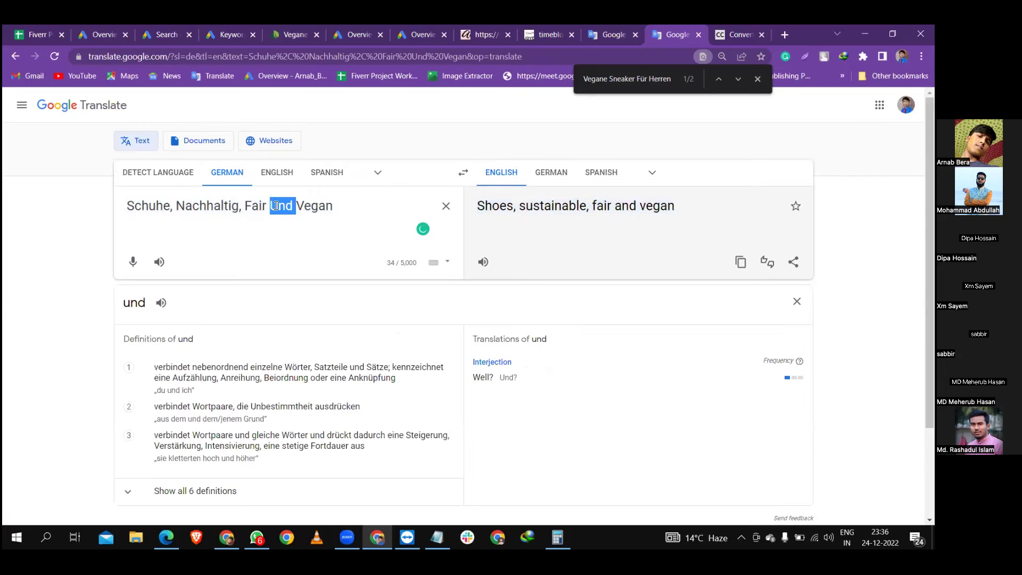
click(277, 206)
Back in Google Ads, add "&" to Sitelink 1's description line 1 so it reads "Schuhe, Nachhaltig, Fair & Vegan"
click(178, 32)
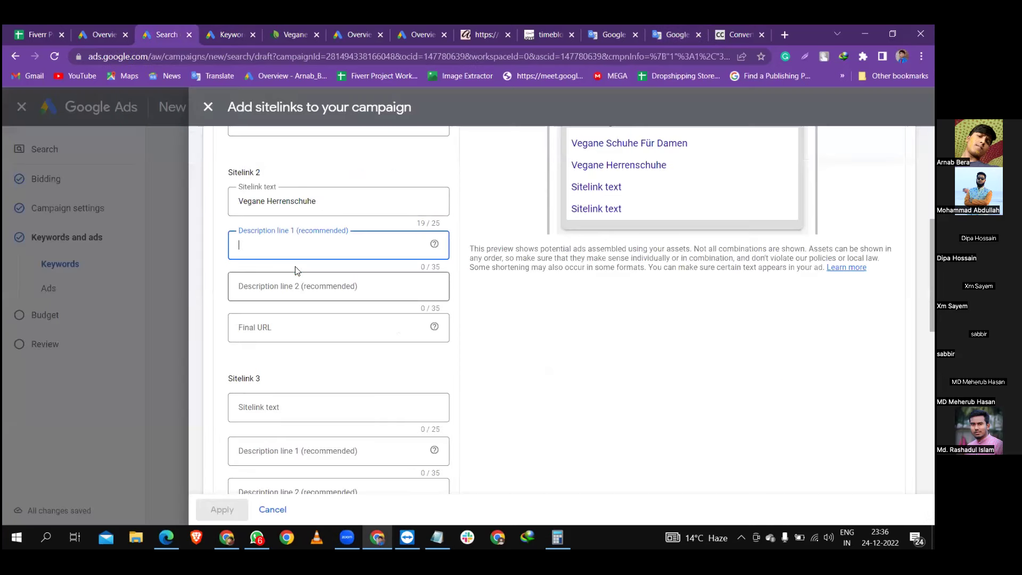
scroll(297, 270, up, 5)
click(321, 283)
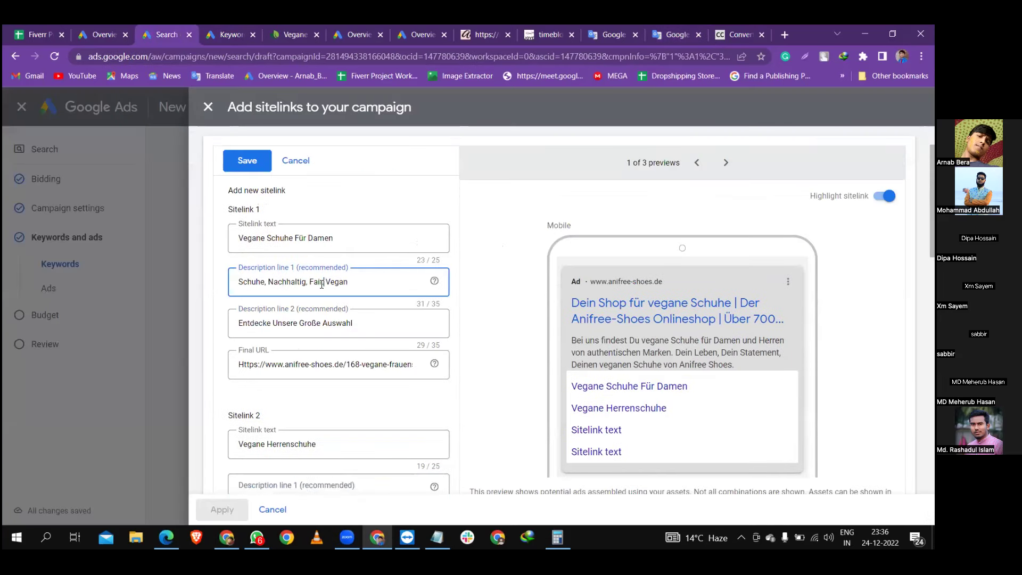
click(324, 283)
text(&)
click(347, 214)
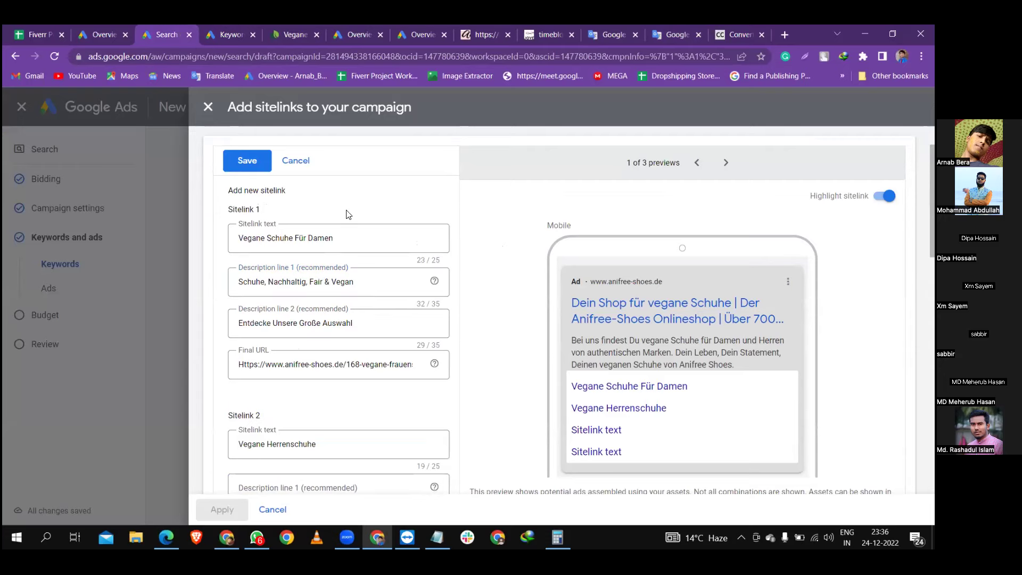
Replace "Und" with "&" in Google Translate and move "Schuhe, Nachhaltig, Fair & Vegan" into Sitelink 2's description line 1
click(675, 35)
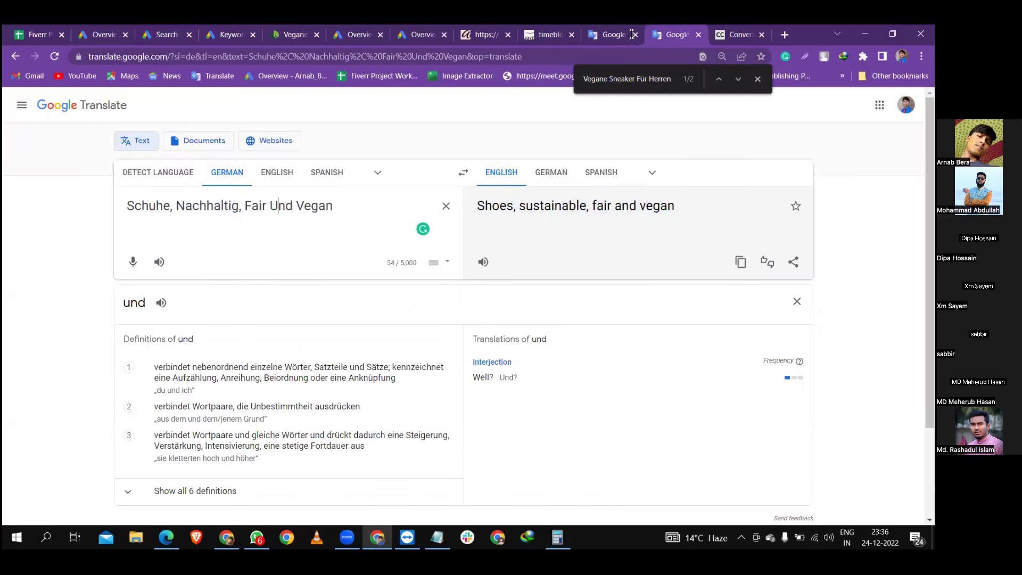
double_click(283, 204)
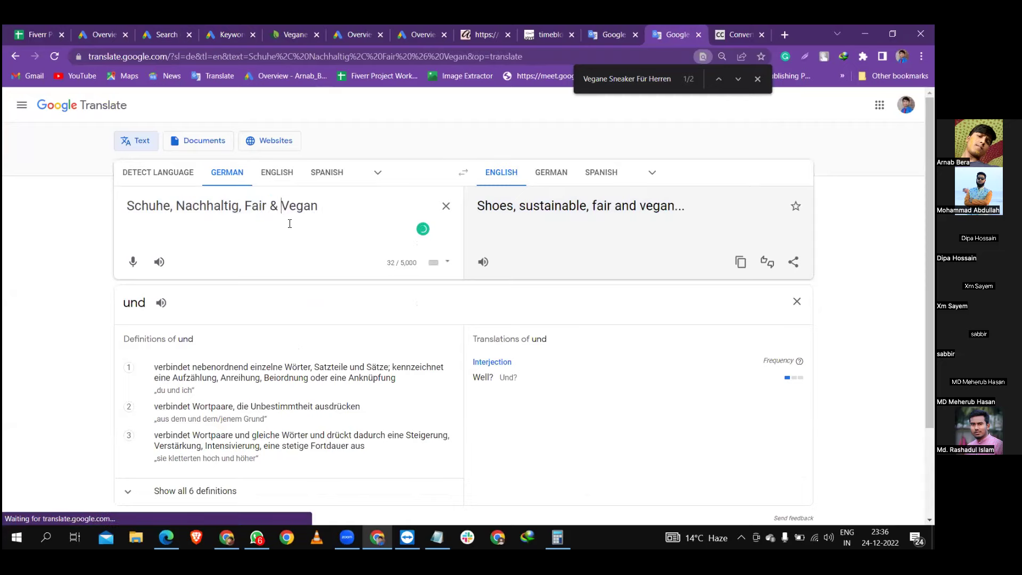
click(320, 207)
key(ctrl+a)
key(ctrl+x)
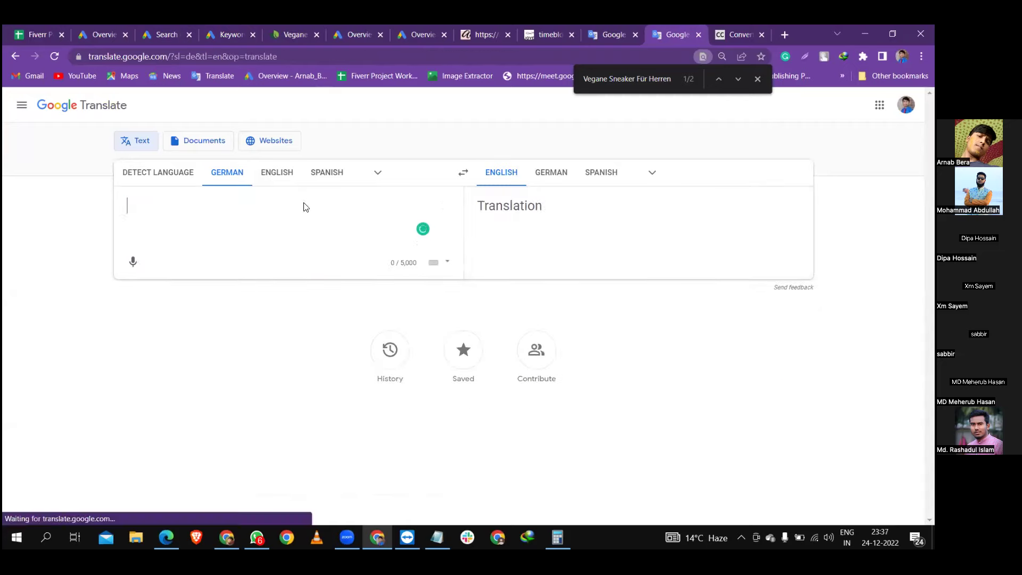
click(167, 34)
scroll(291, 404, down, 2)
click(289, 366)
key(ctrl+v)
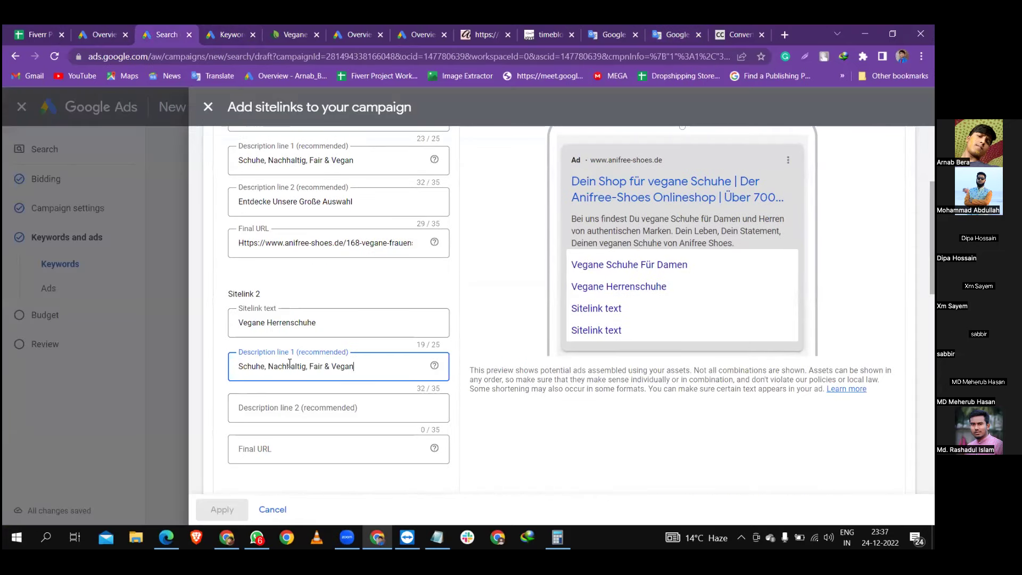
Fill Sitelink 2's description line 2 from the notes with "Vegane Herrenschuhe Entdecken", leaving out the exclamation mark
key(alt+Tab)
drag(465, 332, 309, 331)
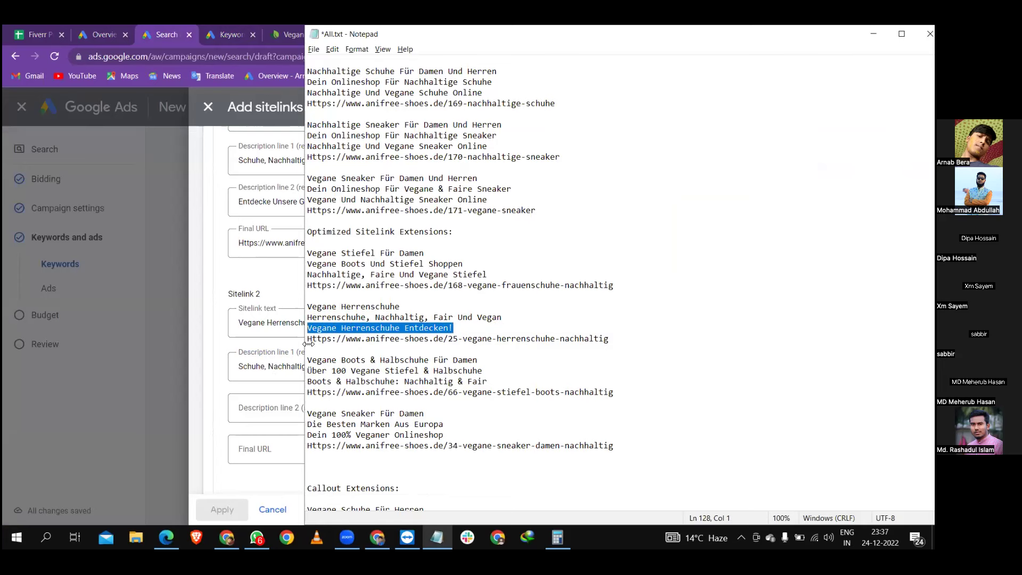
click(271, 405)
key(ctrl+v)
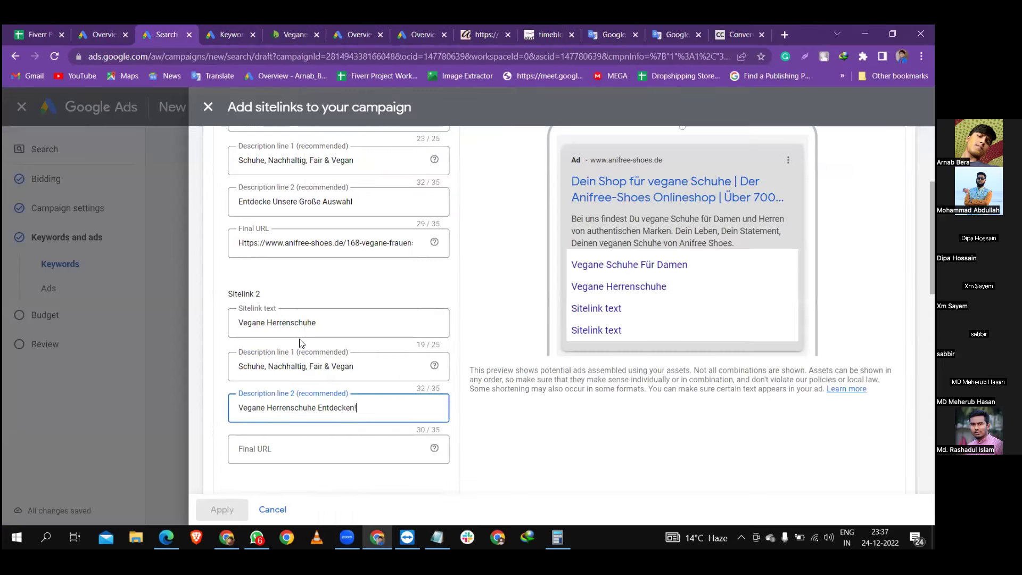
scroll(303, 346, down, 1)
key(alt)
click(388, 348)
key(BackSpace)
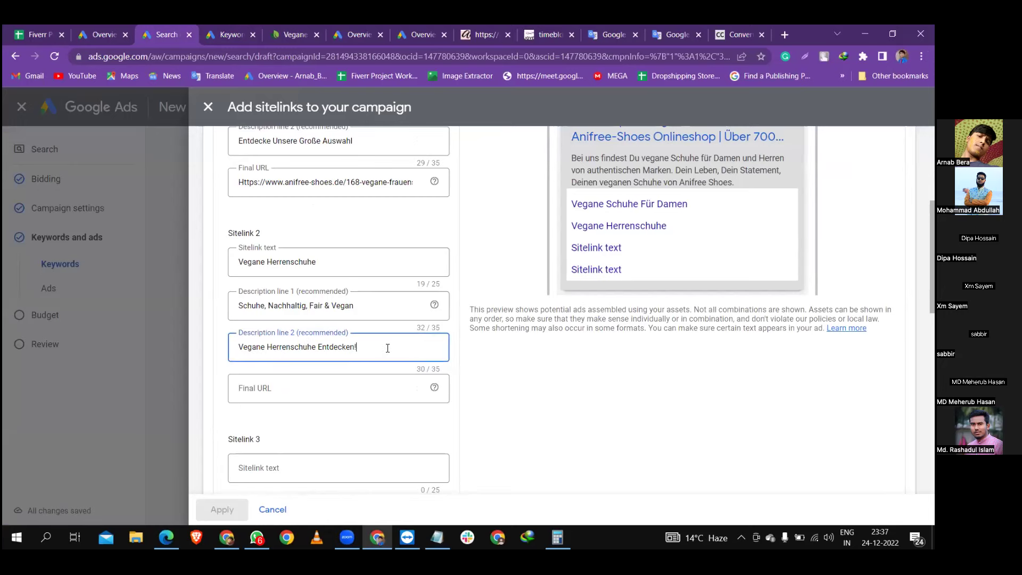
key(alt+Tab)
mouse_move(612, 339)
mouse_down()
mouse_move(313, 340)
mouse_move(628, 334)
mouse_up()
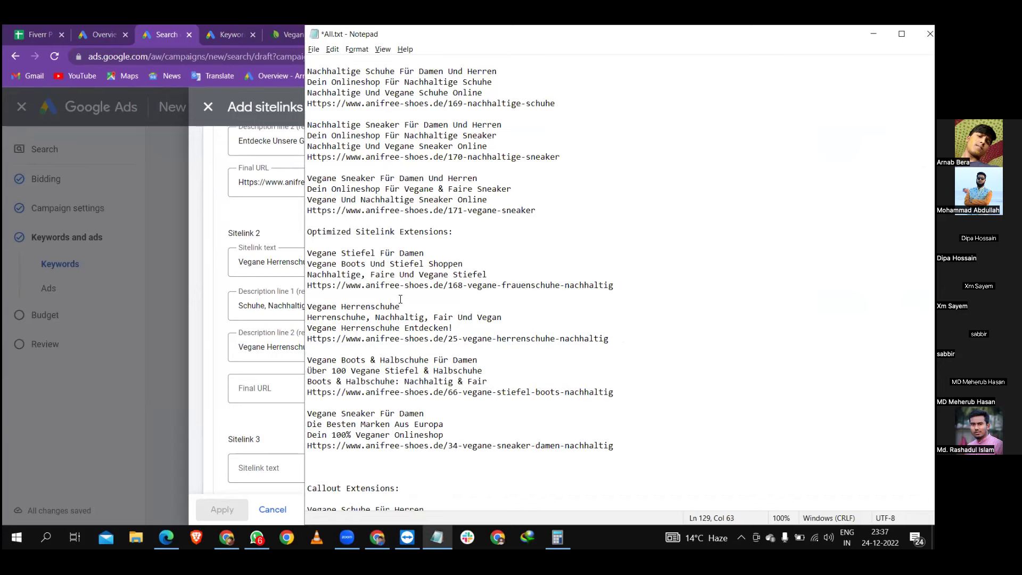
drag(610, 339, 309, 341)
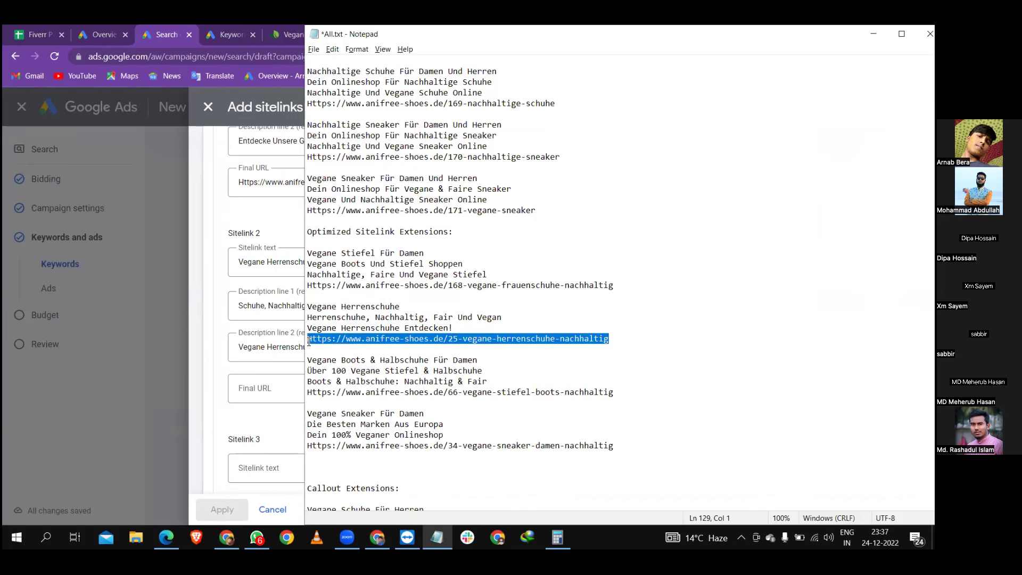
click(276, 394)
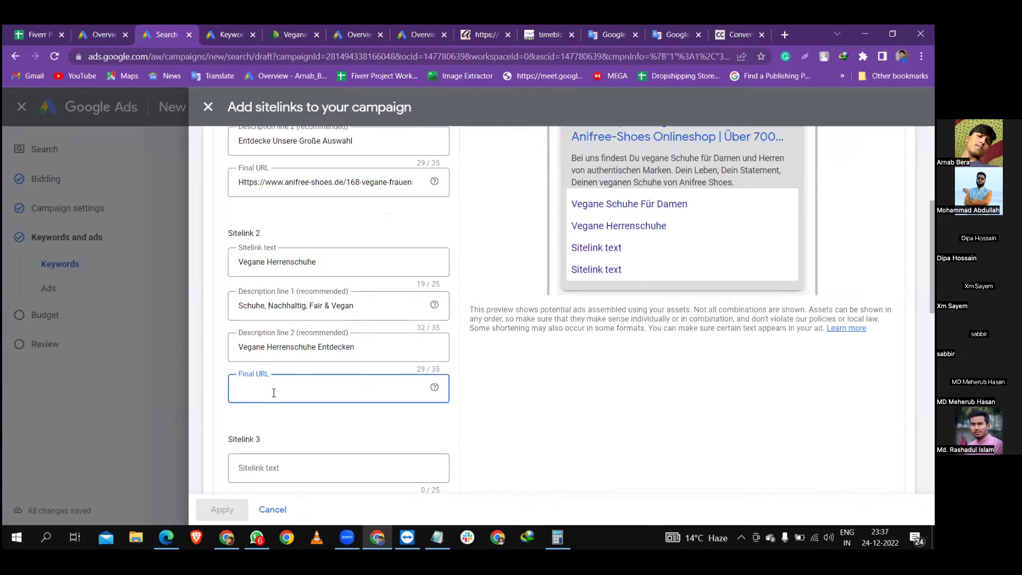
key(ctrl+v)
Narrow the notes window to uncover the sitelink fields and fill the Sitelink 3 text with "Vegane Stiefel Für Damen" from the notes
key(alt+Tab)
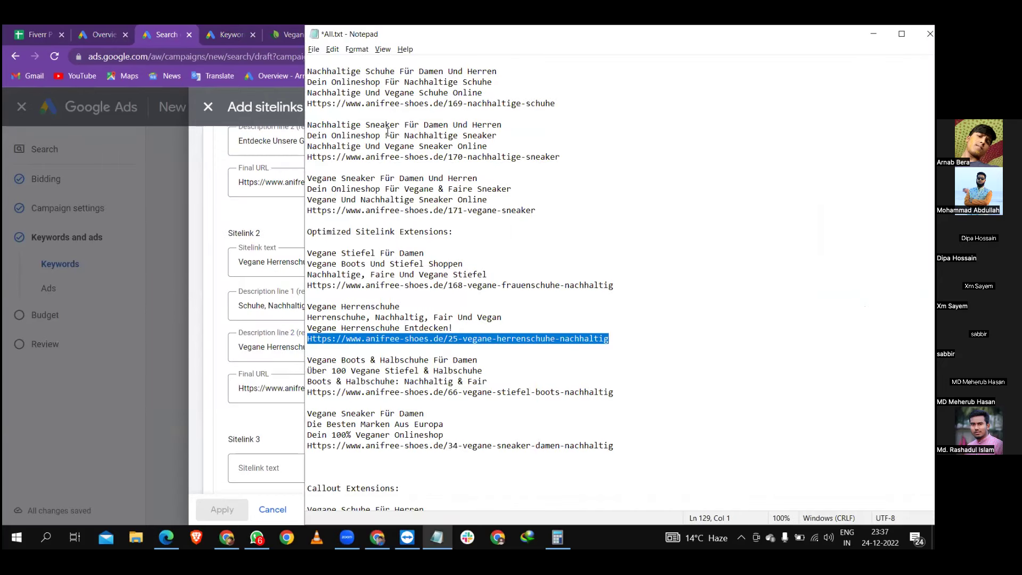
drag(302, 168, 462, 213)
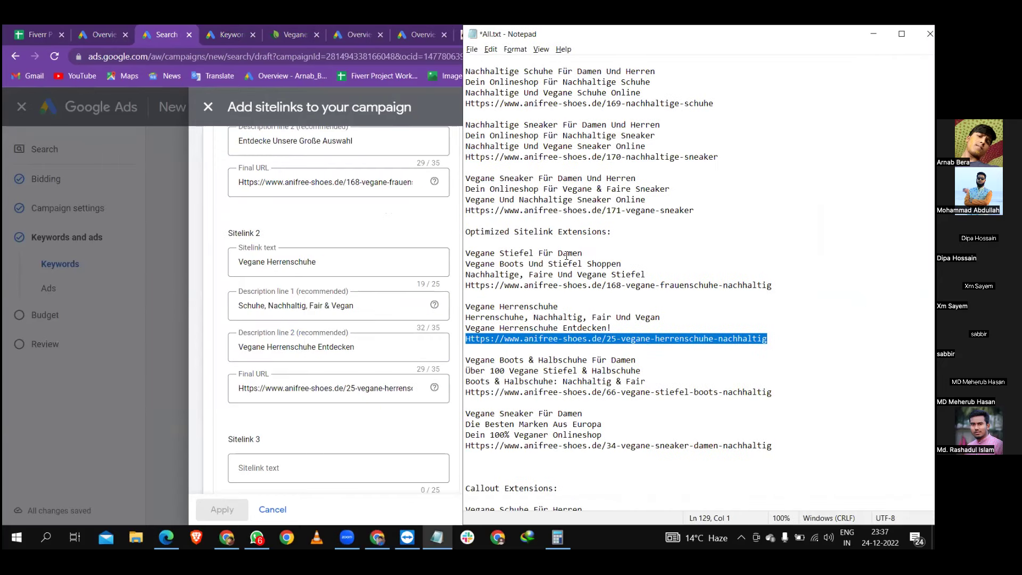
drag(582, 254, 466, 255)
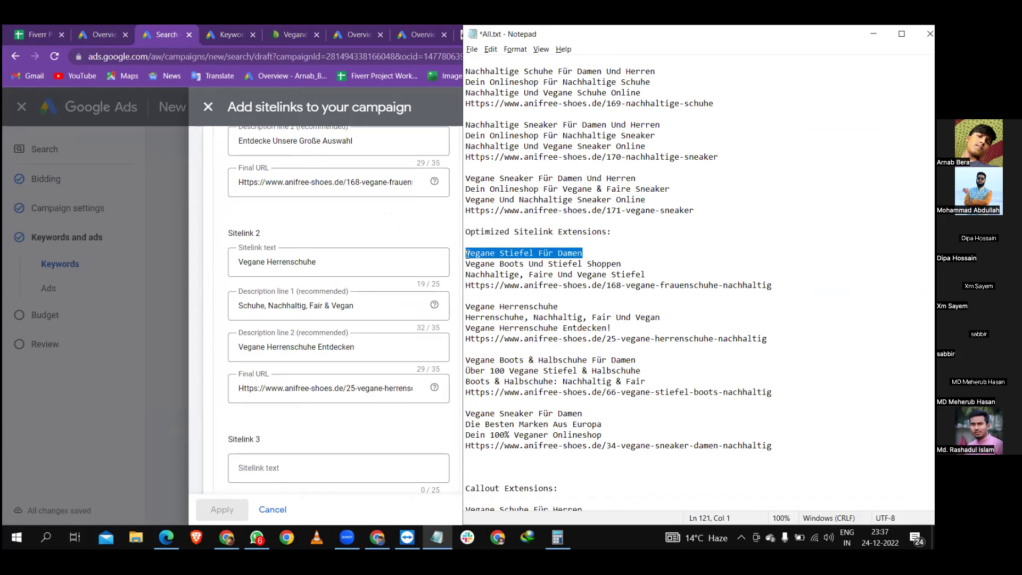
click(331, 468)
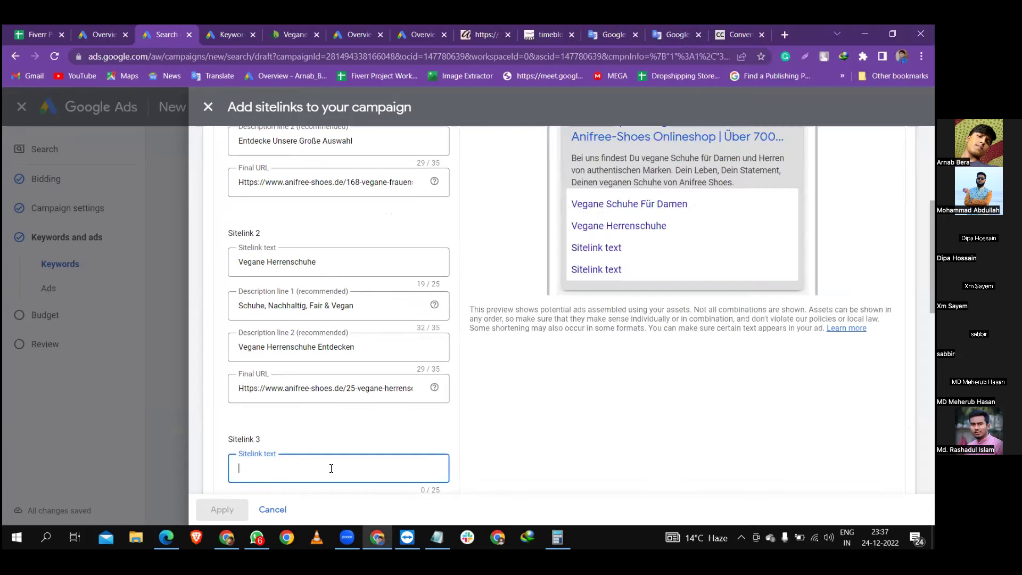
key(ctrl+v)
key(alt+Tab)
drag(632, 266, 467, 263)
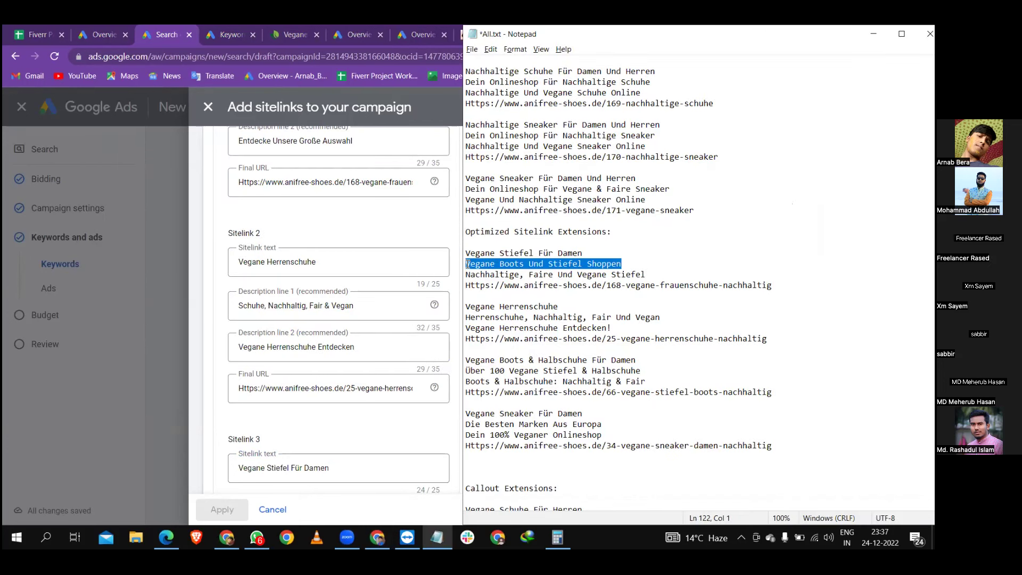
Change the capital "H" to a lowercase "h" at the start of the final URLs of Sitelinks 2 and 1
key(alt+Tab)
click(242, 391)
key(Delete)
text(h)
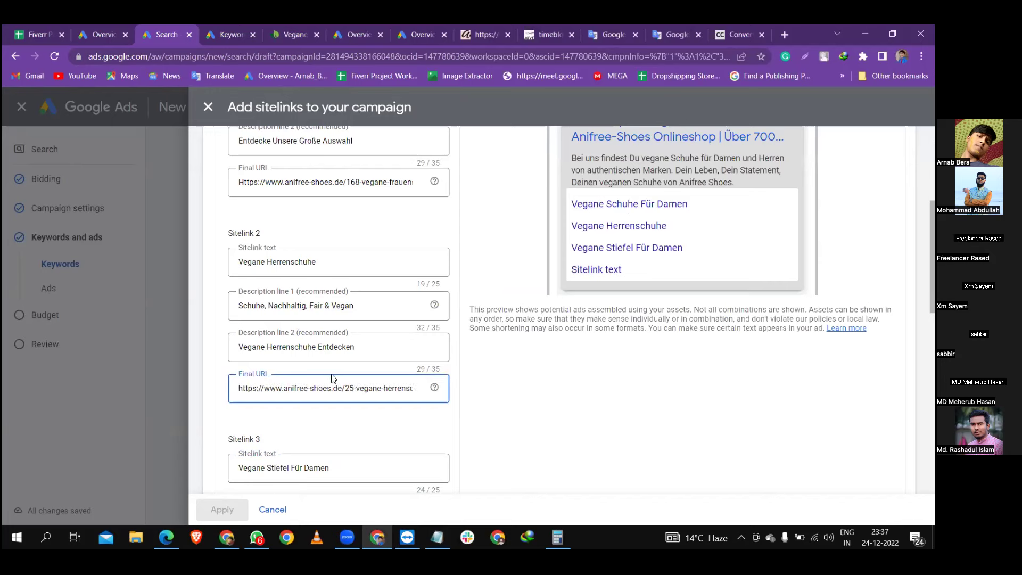
click(245, 180)
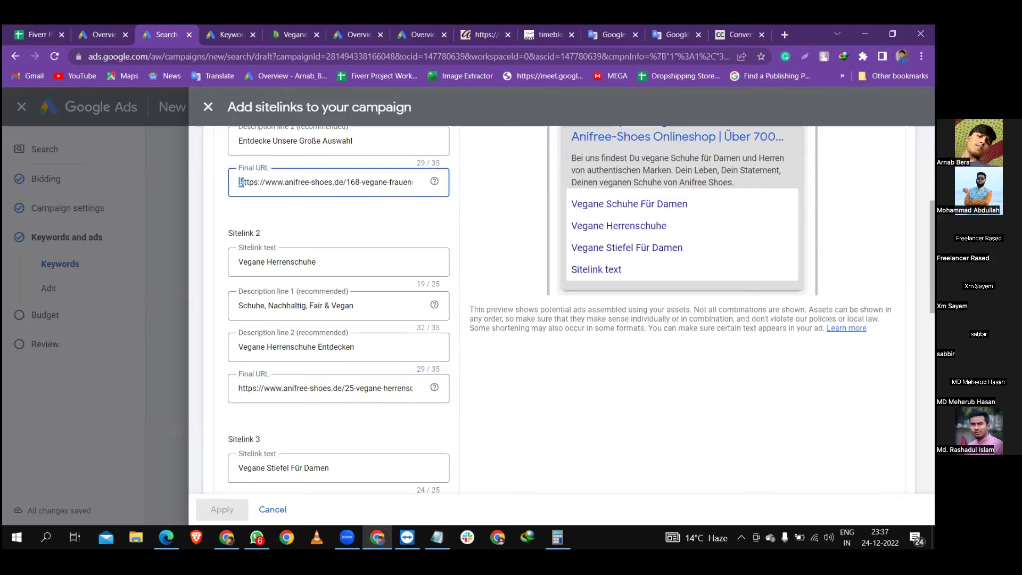
key(Delete)
text(h)
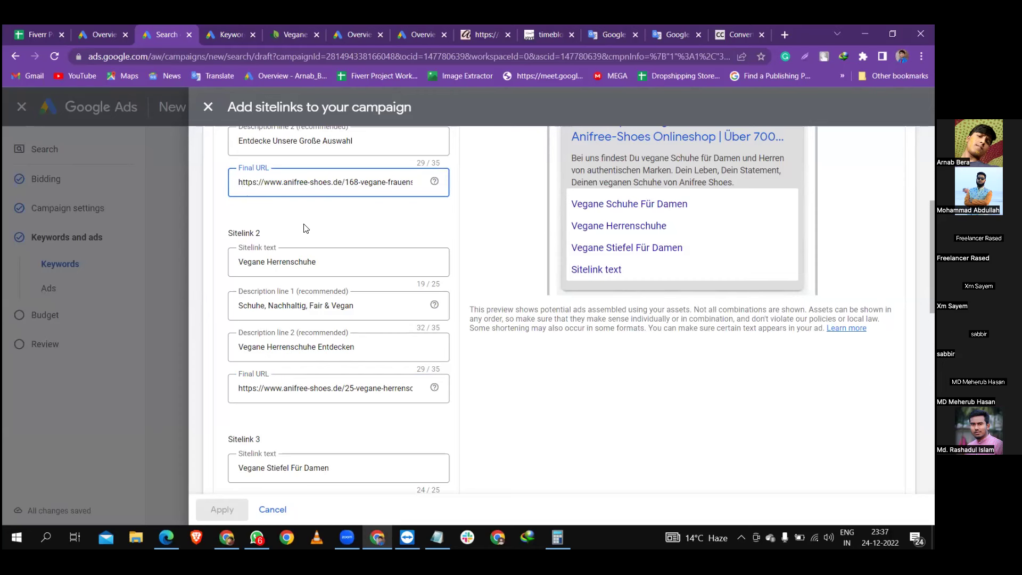
Fill Sitelink 3's description line 1 with "Vegane Boots Und Stiefel Shoppen" from the optimized sitelink extensions in the notes
key(alt+Tab)
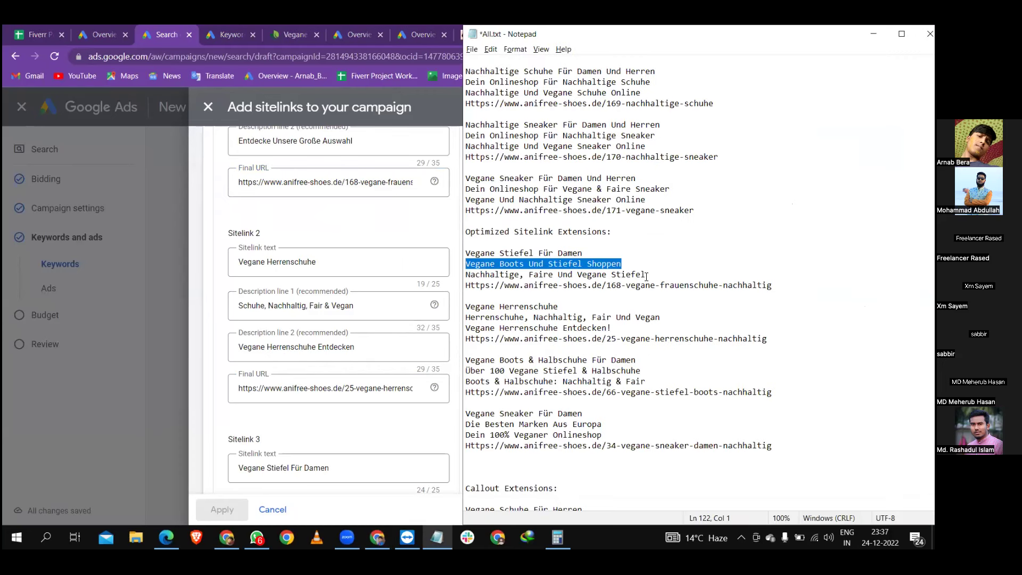
drag(646, 275, 461, 277)
scroll(307, 329, down, 2)
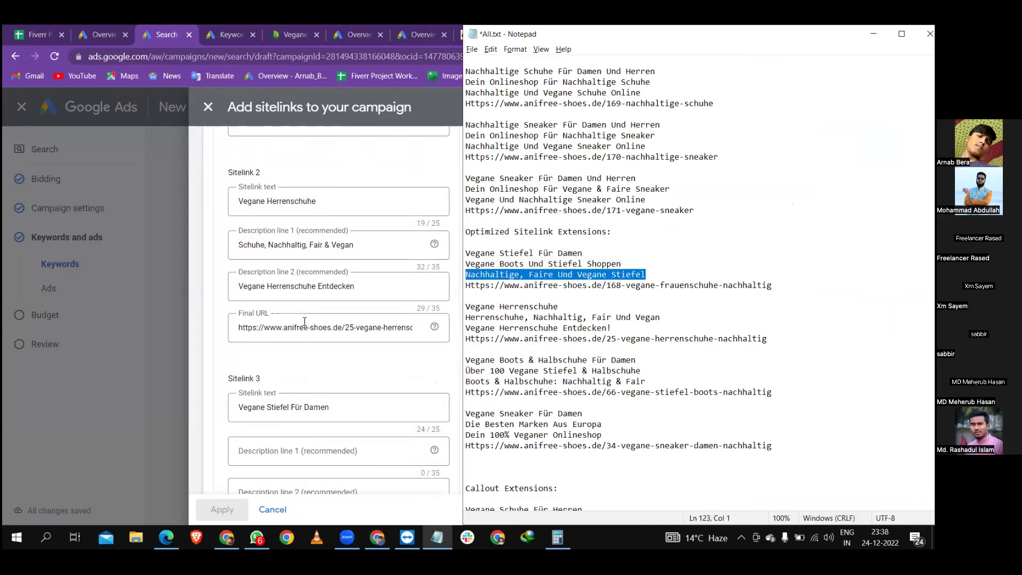
drag(624, 265, 461, 265)
key(ctrl+c)
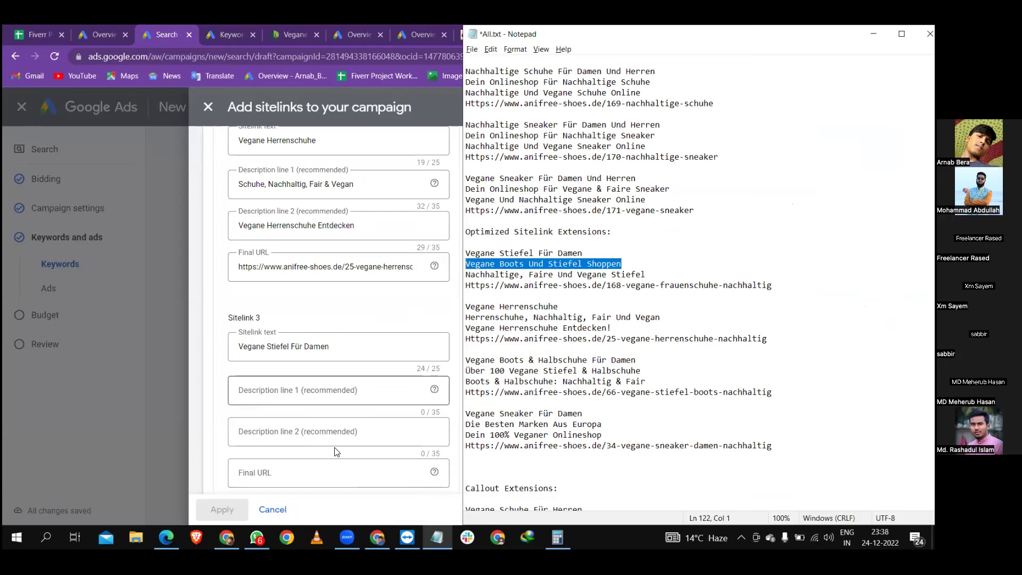
click(335, 398)
key(ctrl+v)
key(alt+Tab)
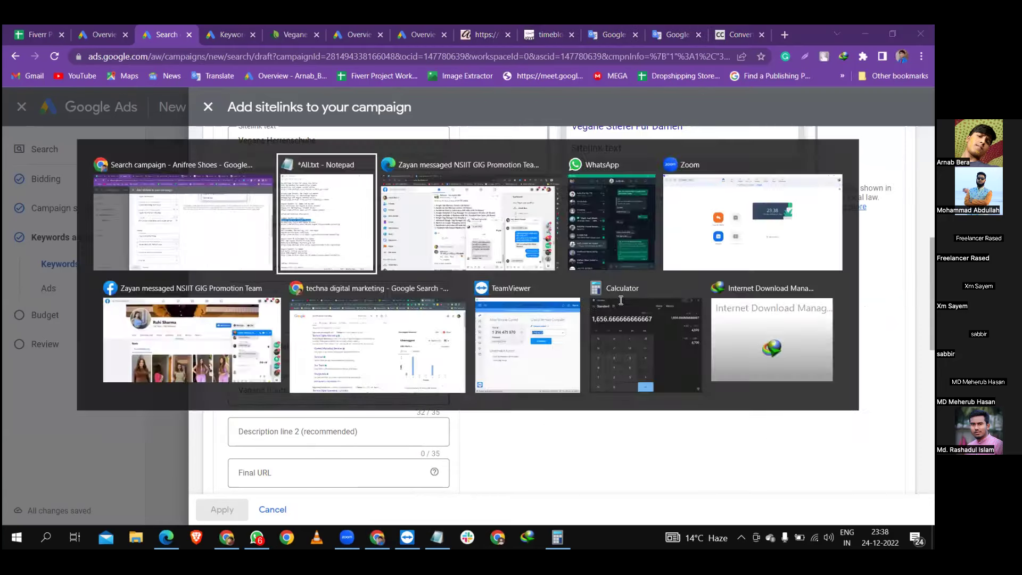
Fill Sitelink 3's description line 2 from the notes, shortening it to "Nachhaltige, Faire & Vegane Stiefel"
drag(646, 274, 462, 275)
key(ctrl+c)
click(350, 432)
key(ctrl+v)
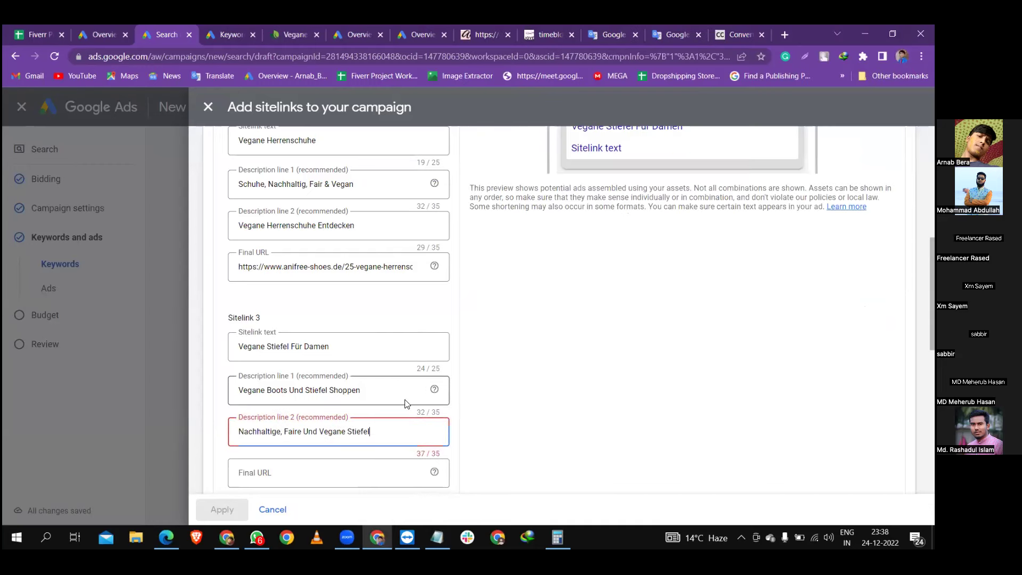
double_click(313, 431)
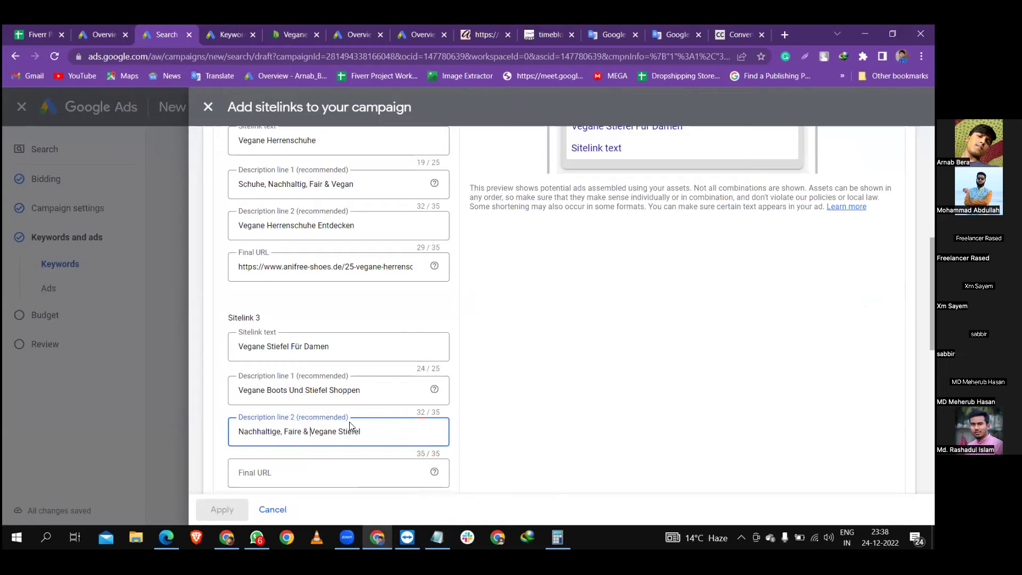
scroll(314, 375, down, 1)
click(335, 411)
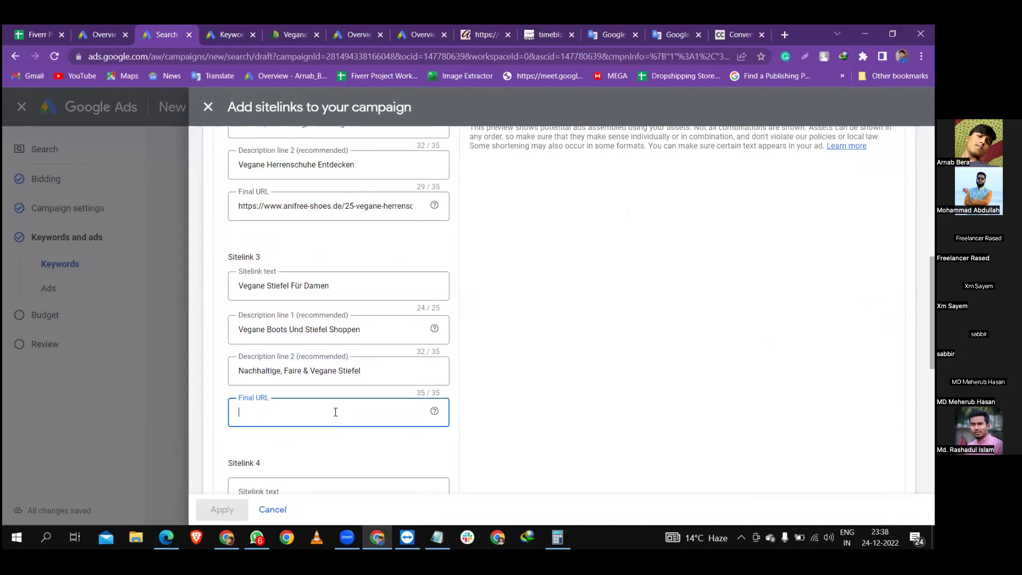
key(alt+Tab)
drag(780, 286, 468, 286)
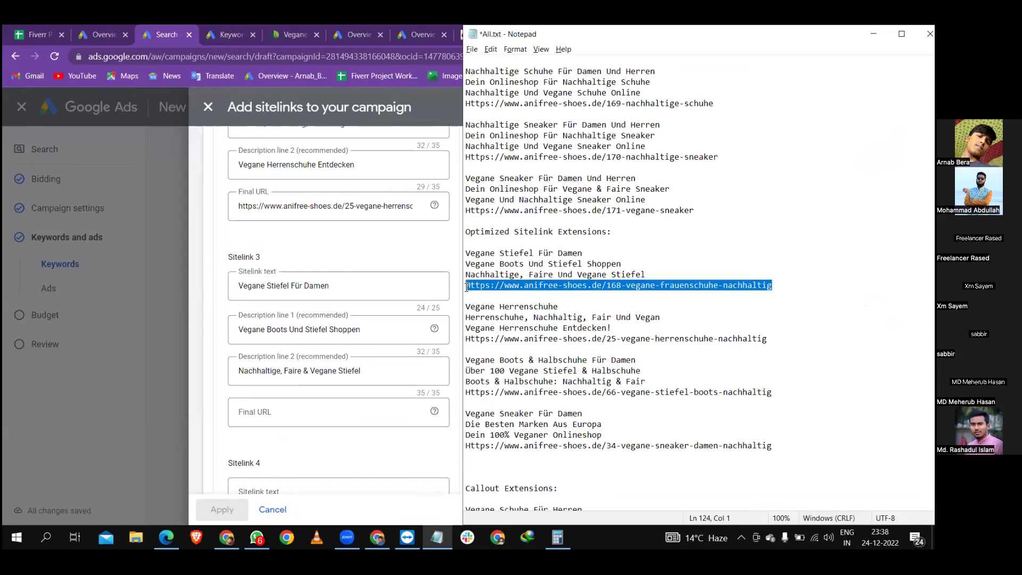
click(271, 414)
key(ctrl+v)
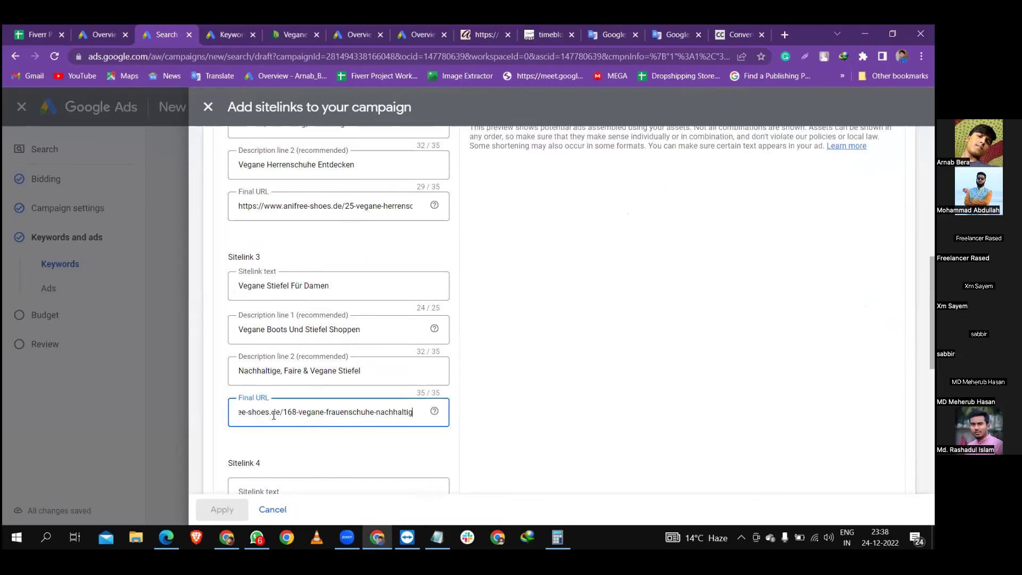
click(319, 456)
drag(242, 411, 240, 411)
text(https://www.anifr)
click(292, 437)
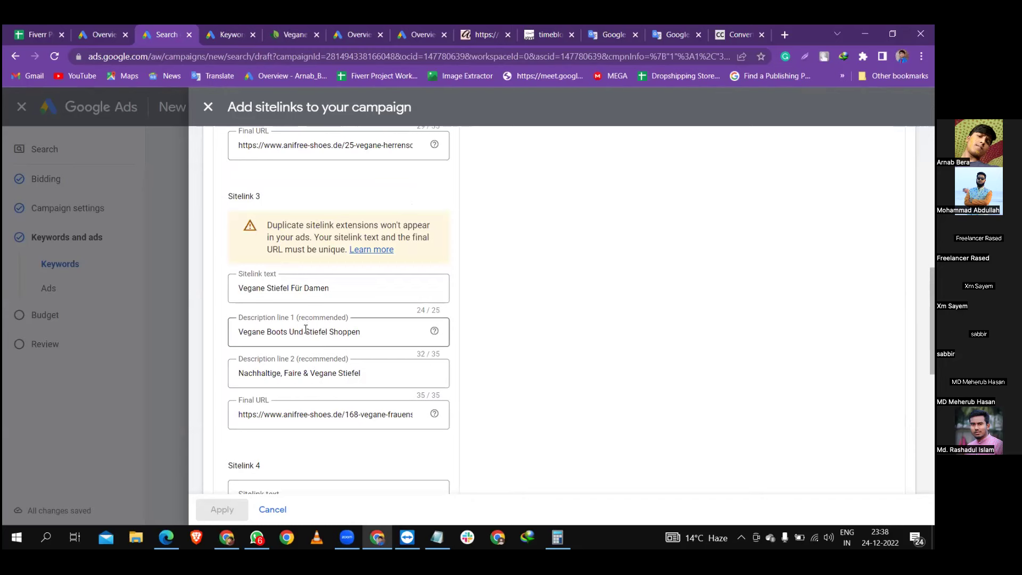
scroll(317, 353, up, 1)
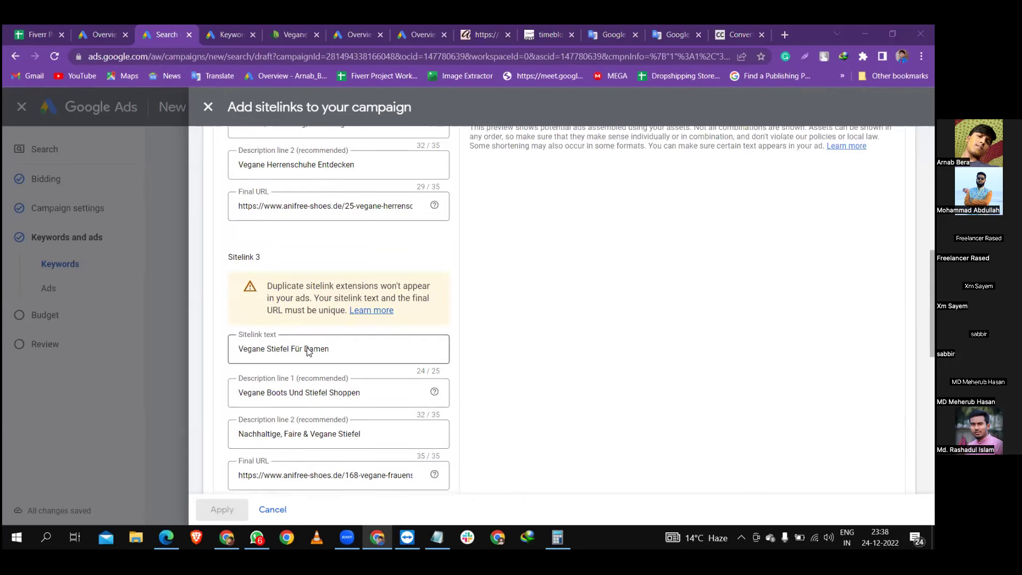
key(alt+Tab)
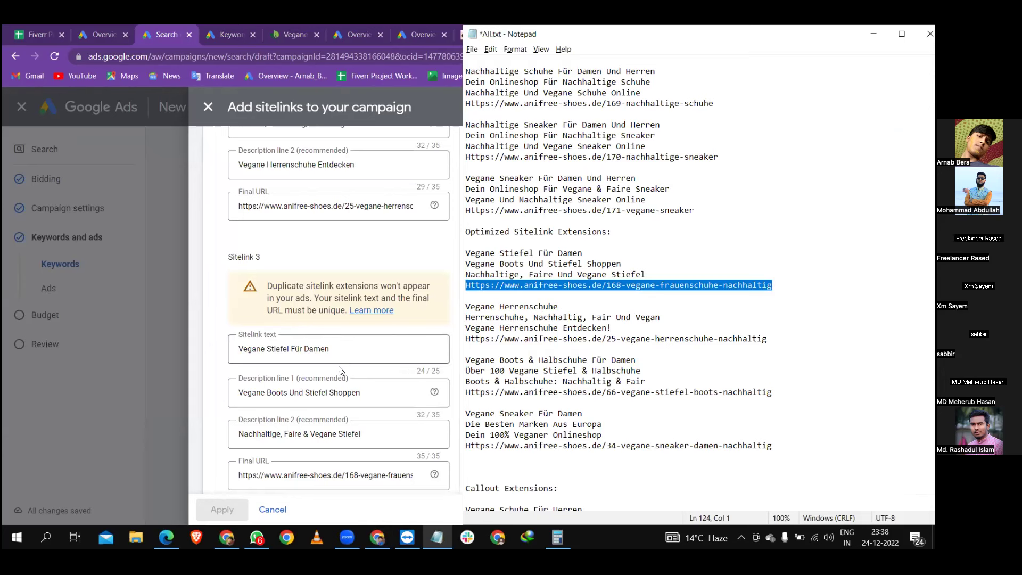
scroll(620, 329, up, 2)
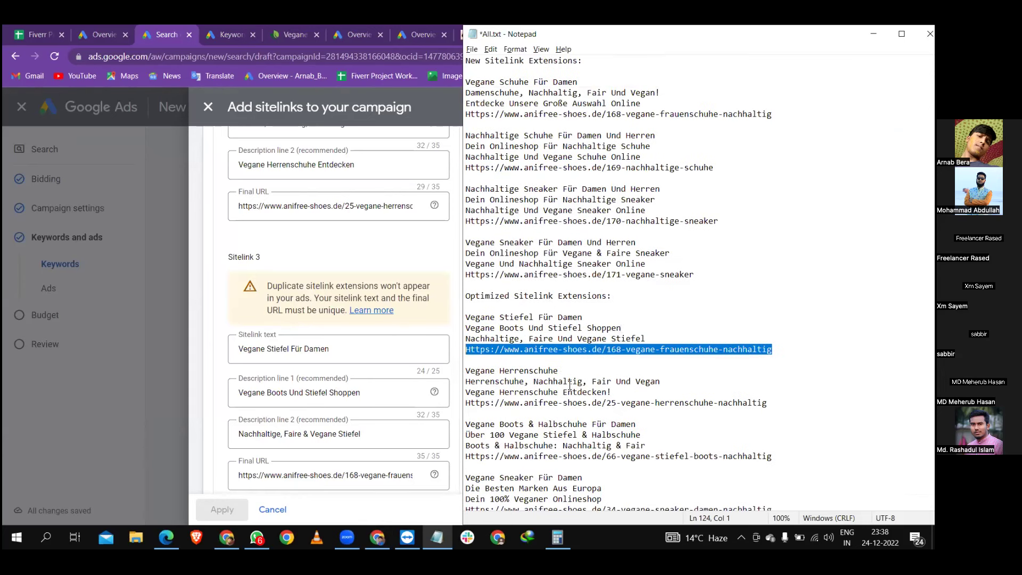
scroll(564, 404, down, 2)
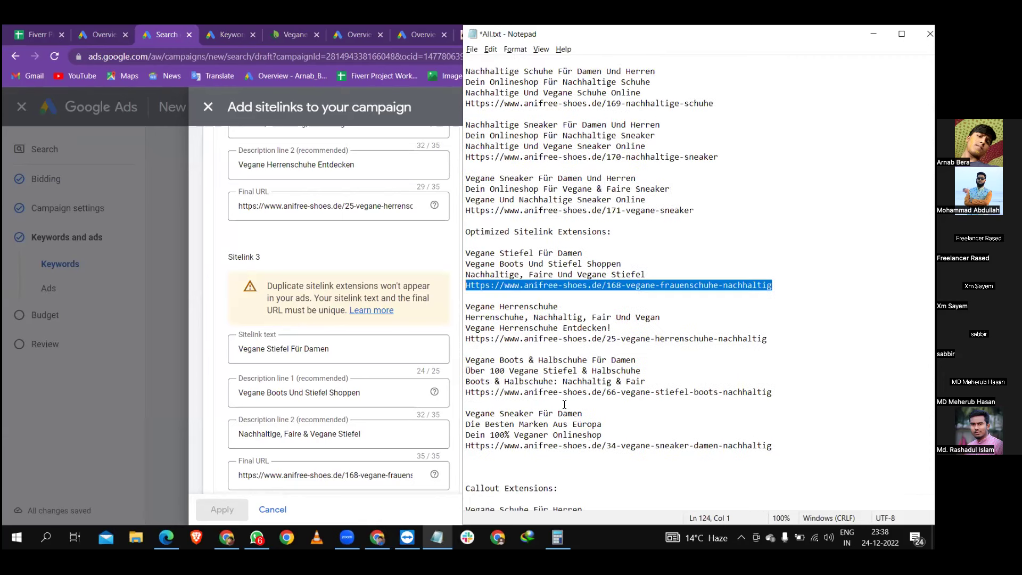
click(343, 475)
drag(343, 475, 444, 478)
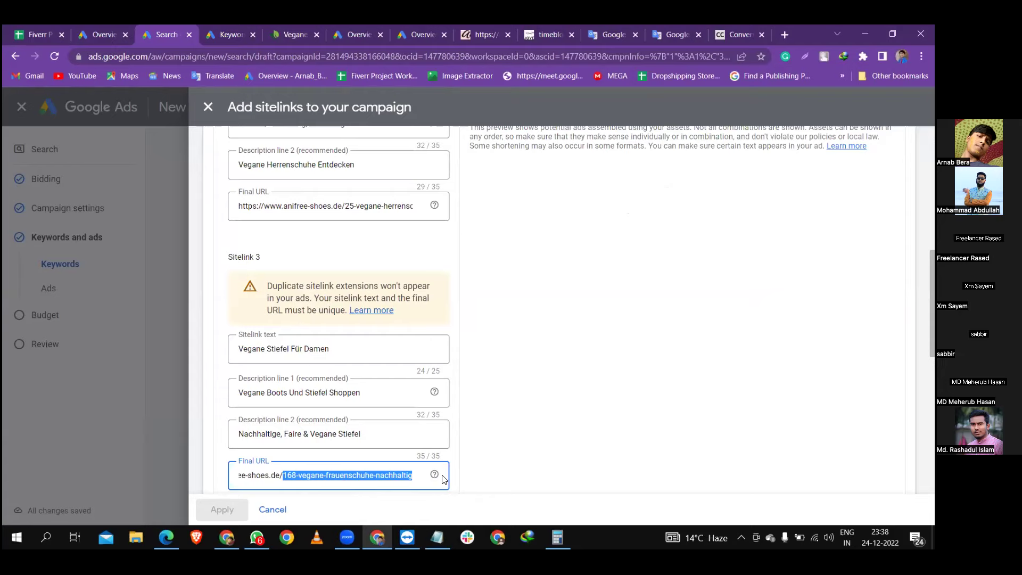
key(BackSpace)
key(BackSpace)
click(560, 416)
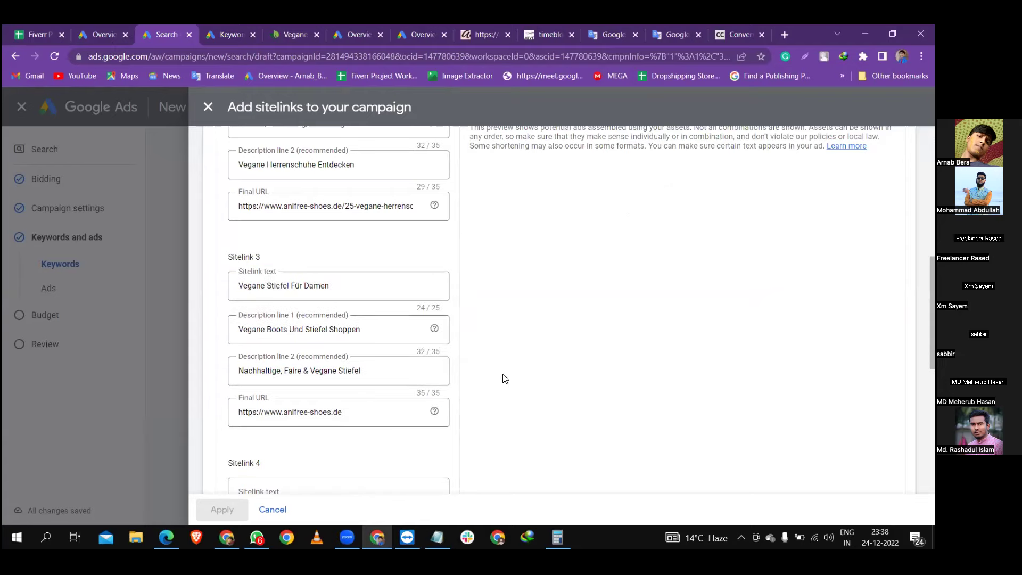
Fill the Sitelink 4 text with "Vegane Boots & Halbschuhe" from the optimized sitelink extensions in the notes
scroll(358, 426, down, 2)
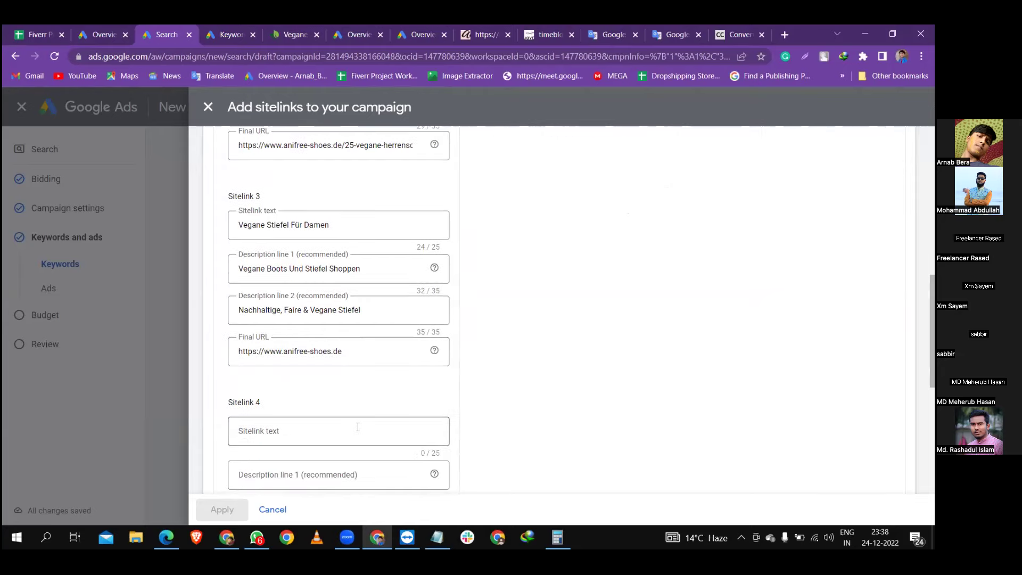
scroll(349, 367, down, 2)
click(340, 374)
click(349, 248)
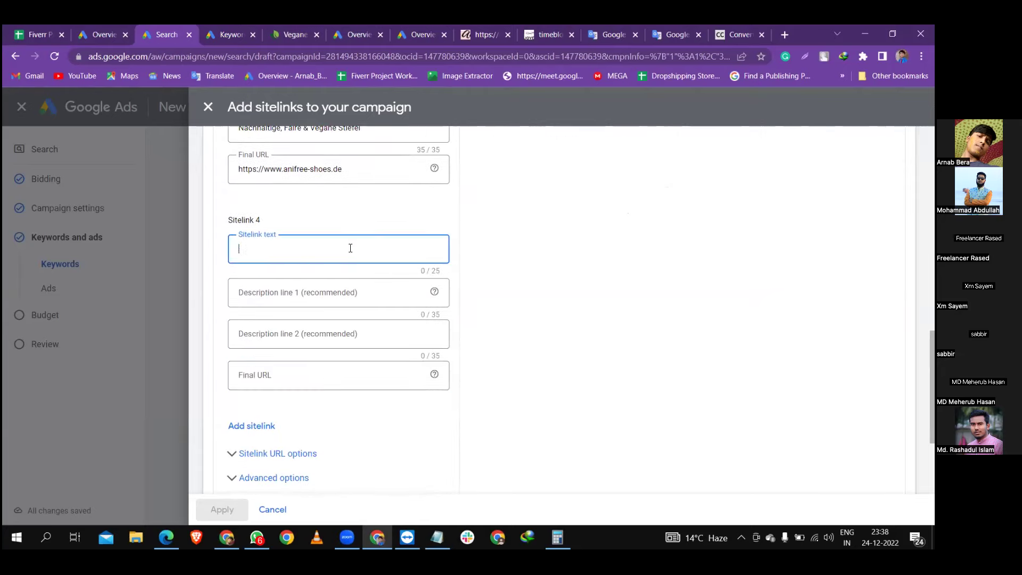
key(alt+Tab)
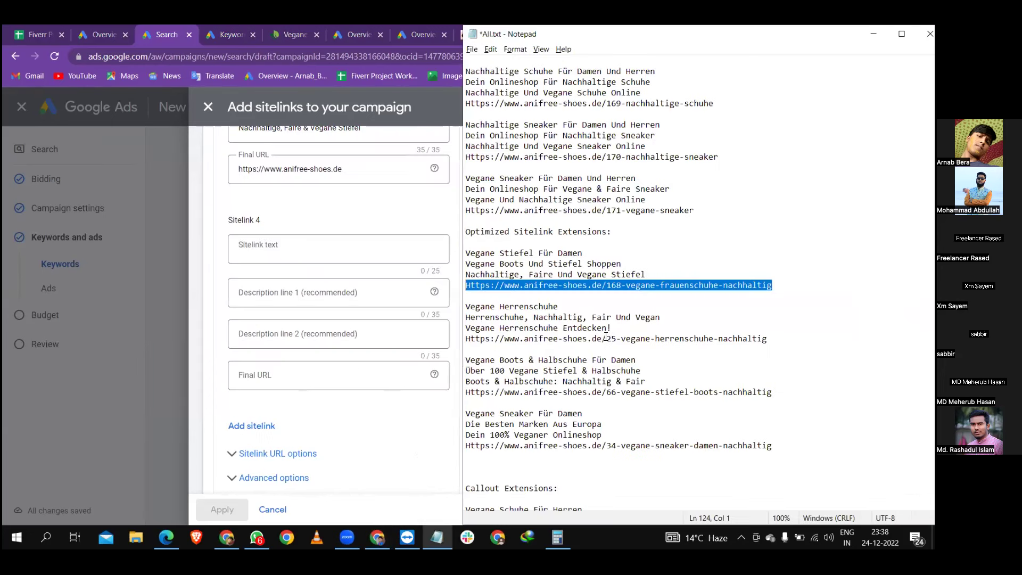
click(671, 338)
drag(636, 360, 468, 358)
key(ctrl+c)
click(588, 360)
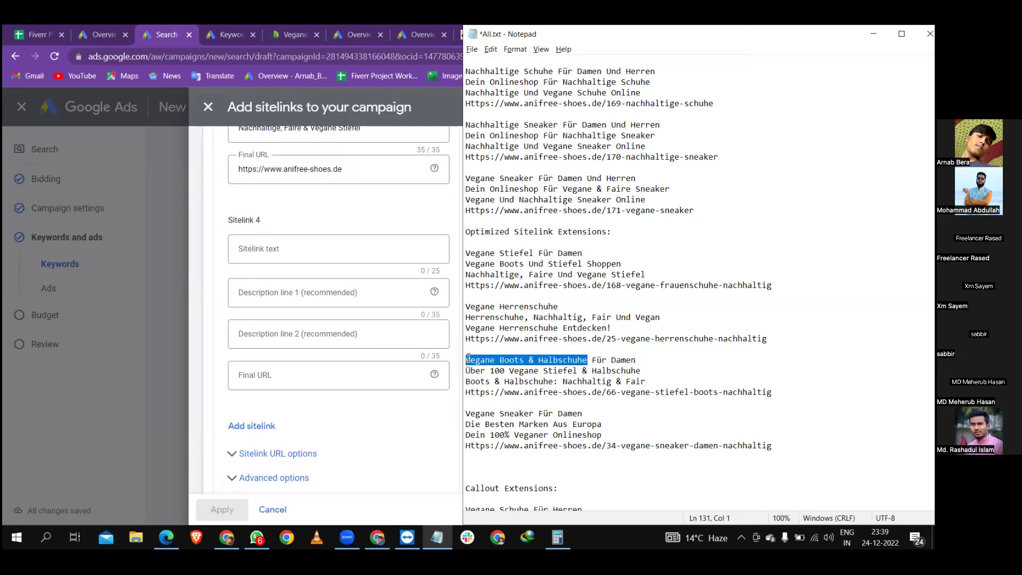
click(358, 249)
key(ctrl+v)
Fill Sitelink 4's description line 1 with "Über 100 Vegane Stiefel & Halbschuhe" from the notes
key(alt+Tab)
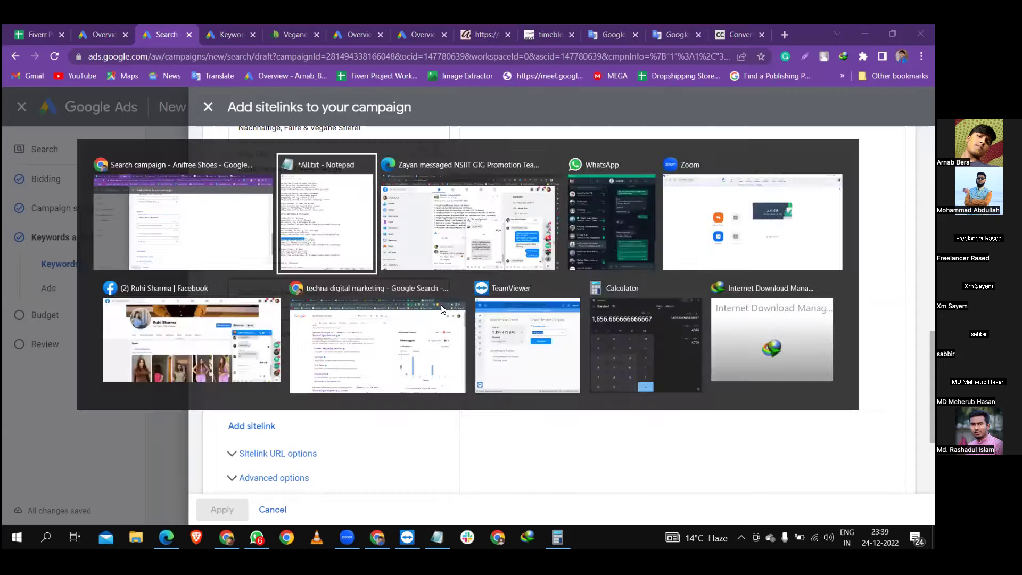
drag(638, 371, 467, 372)
key(ctrl+c)
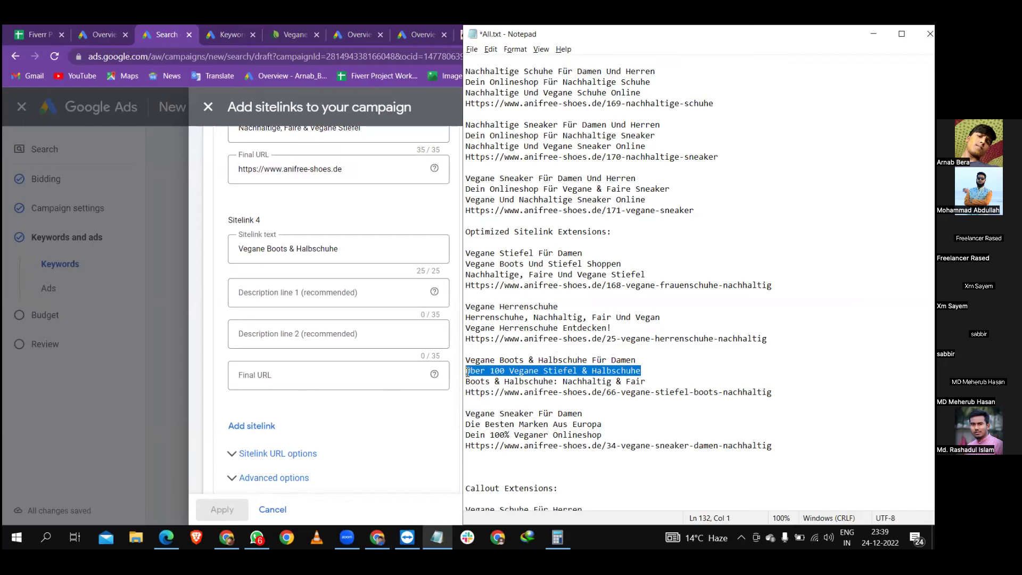
click(340, 292)
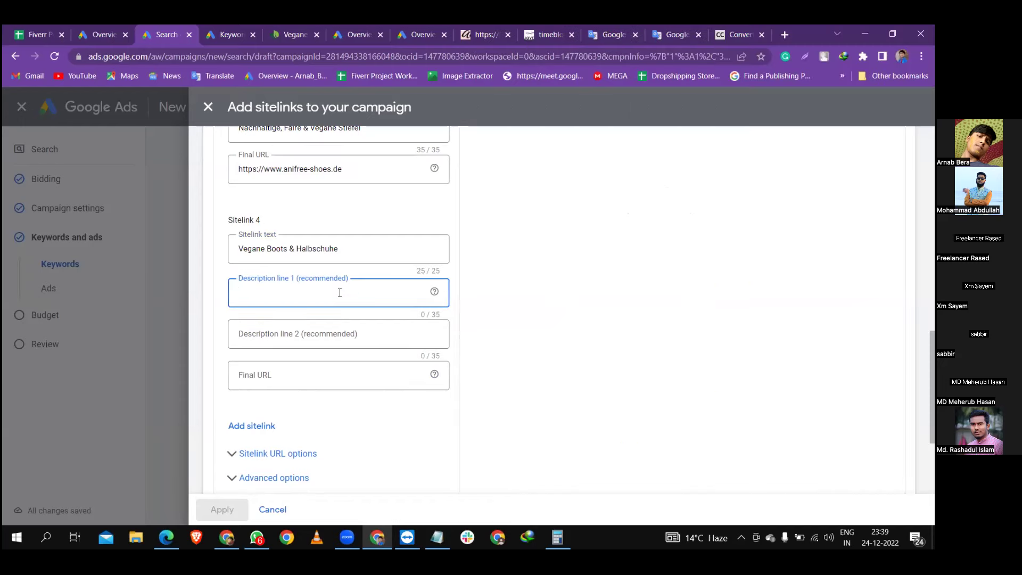
key(ctrl+v)
Translate the Sitelink 4 text "Vegane Boots & Halbschuhe" from German to English in Google Translate and return to the campaign
click(339, 249)
key(ctrl+a)
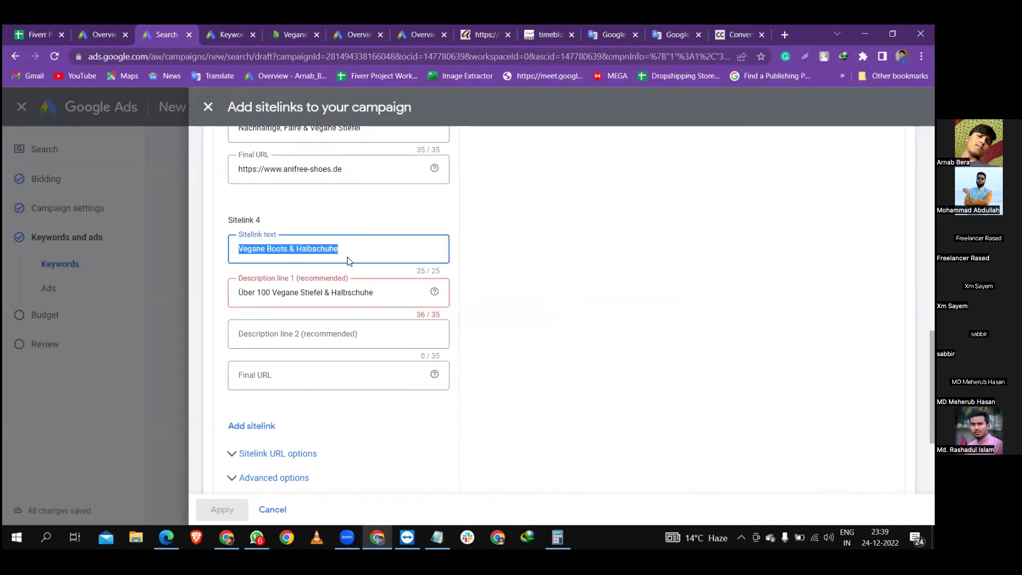
key(ctrl+c)
click(673, 35)
click(209, 205)
key(ctrl+a)
key(ctrl+v)
drag(625, 208, 477, 206)
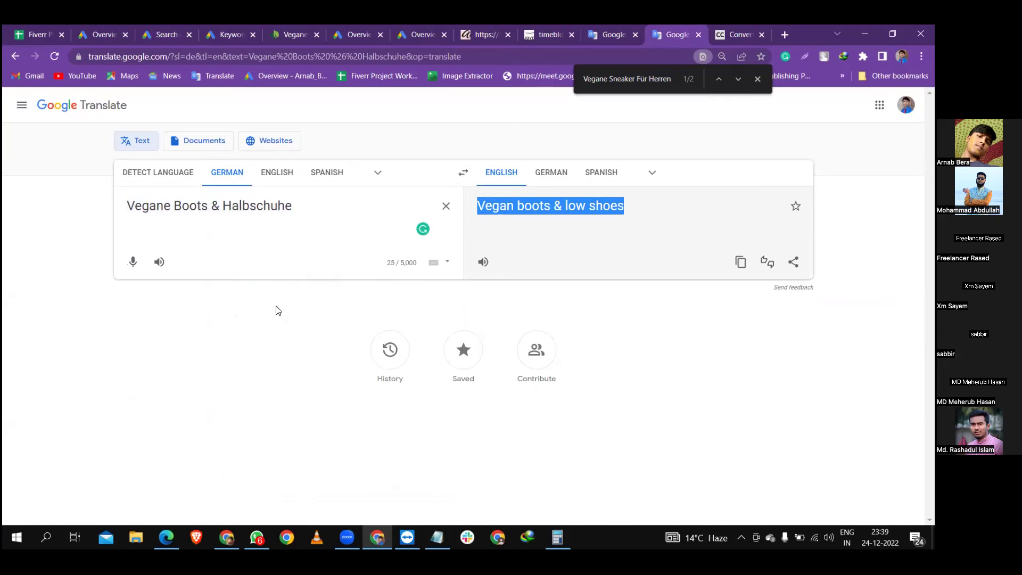
click(169, 27)
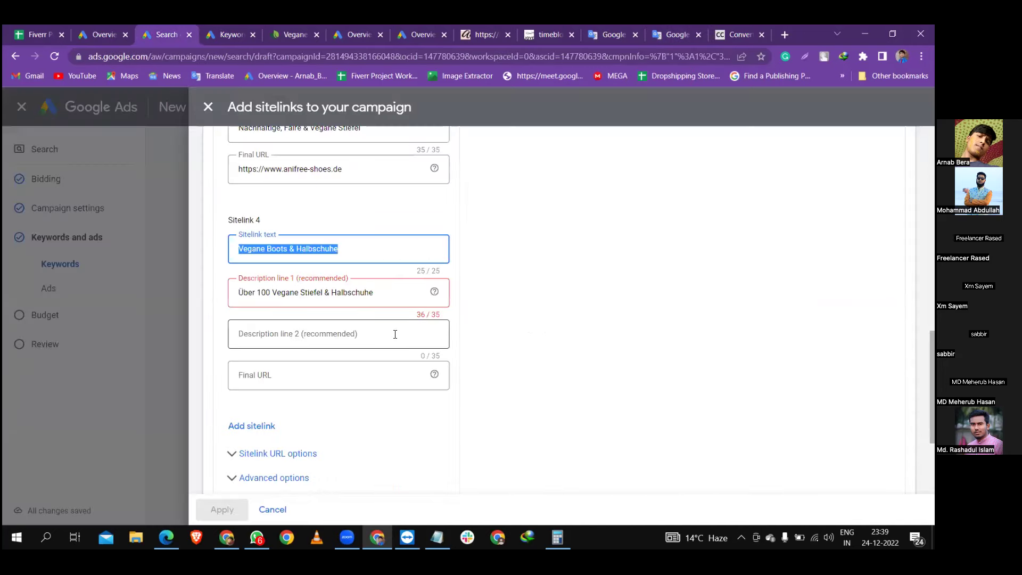
Compare the Sitelink 4 text with its entry in the notes and shorten it to "Vegane Boots"
key(alt+Tab)
click(635, 358)
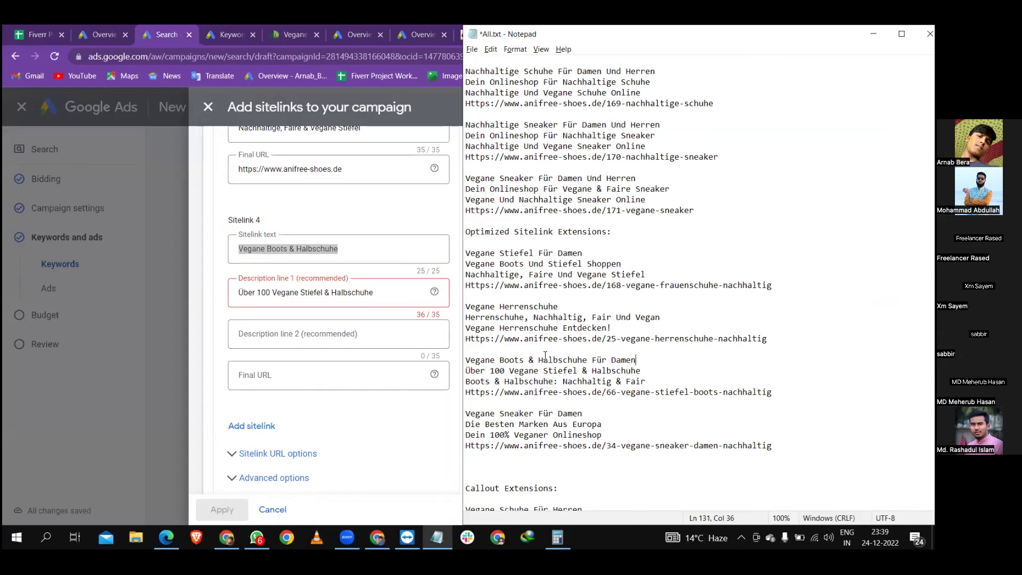
drag(525, 359, 506, 357)
key(alt+Tab)
drag(347, 246, 289, 249)
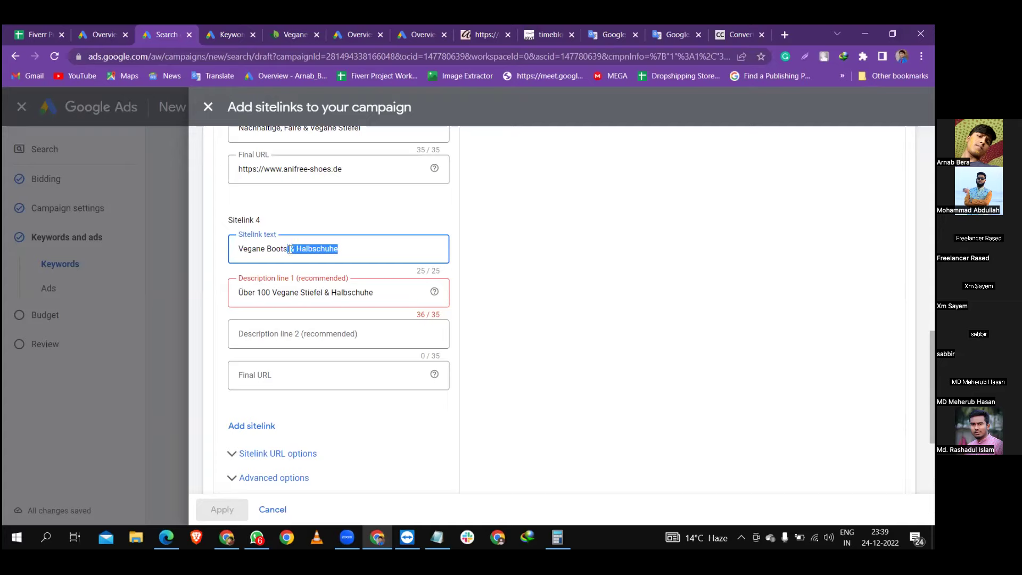
key(BackSpace)
click(450, 277)
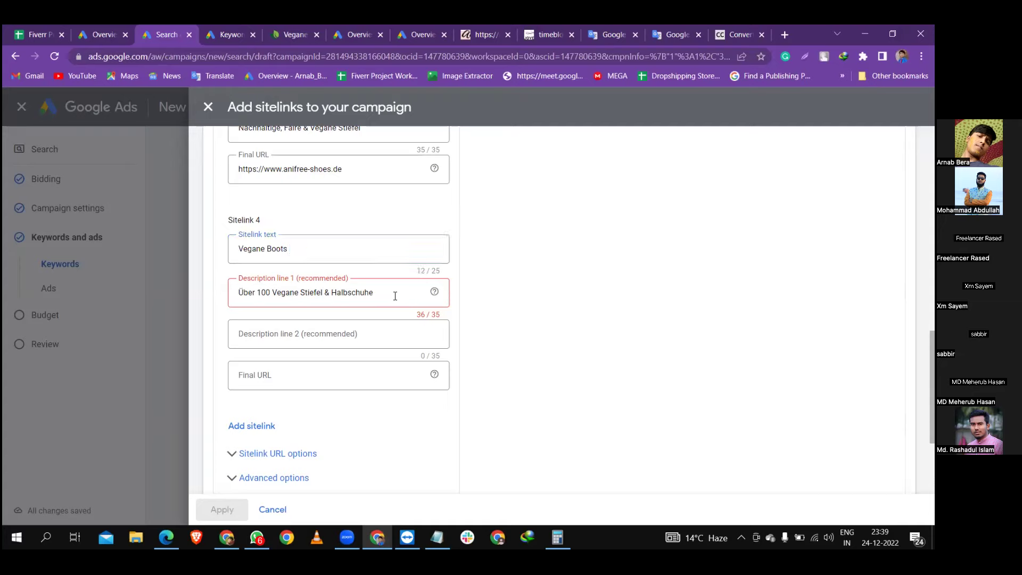
Move Sitelink 4's description line 1 out of its field into Google Translate to translate it from German to English
click(291, 292)
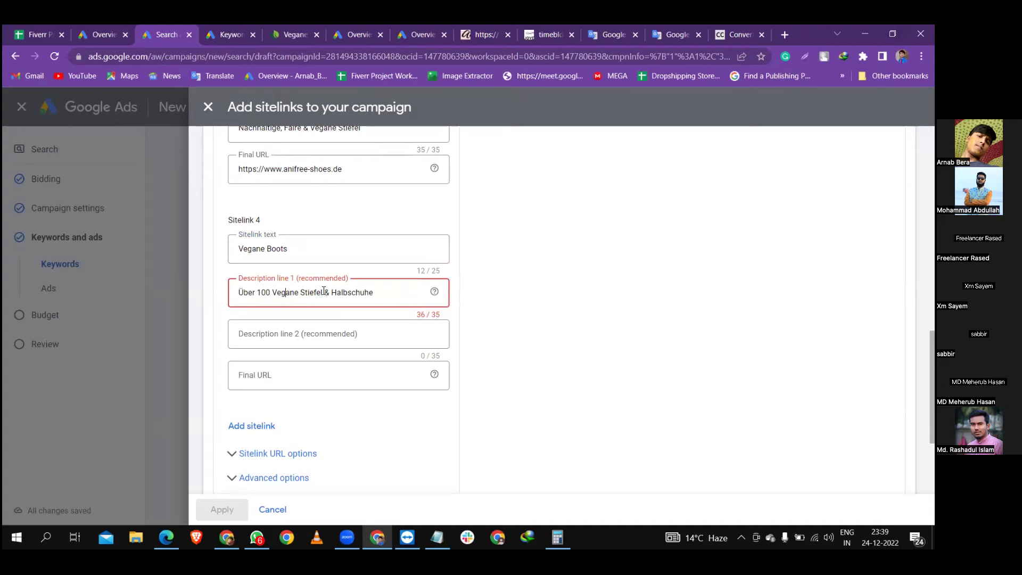
key(super)
key(super)
click(388, 290)
key(ctrl+a)
key(BackSpace)
click(606, 27)
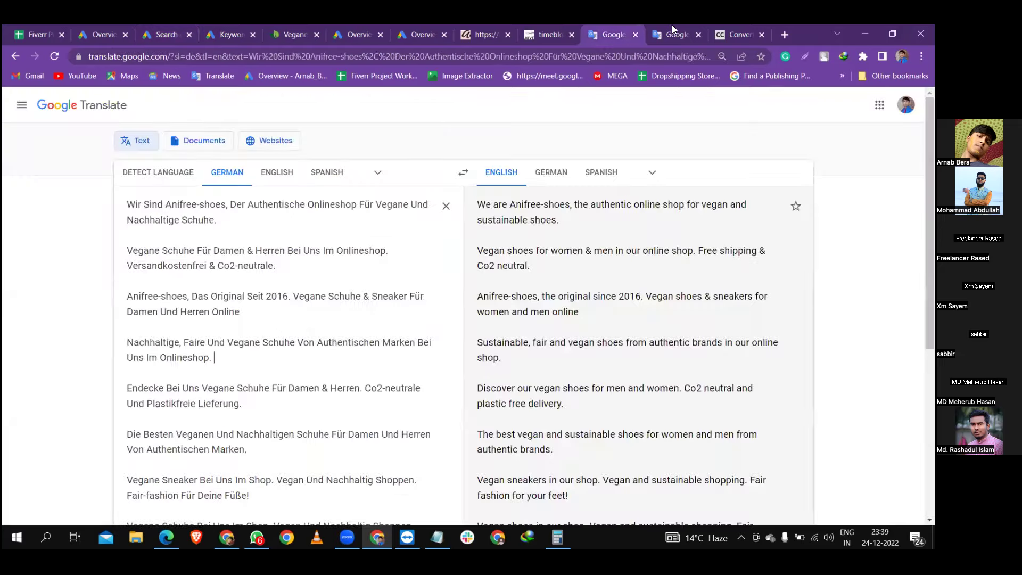
click(672, 26)
click(302, 205)
key(ctrl+a)
key(ctrl+v)
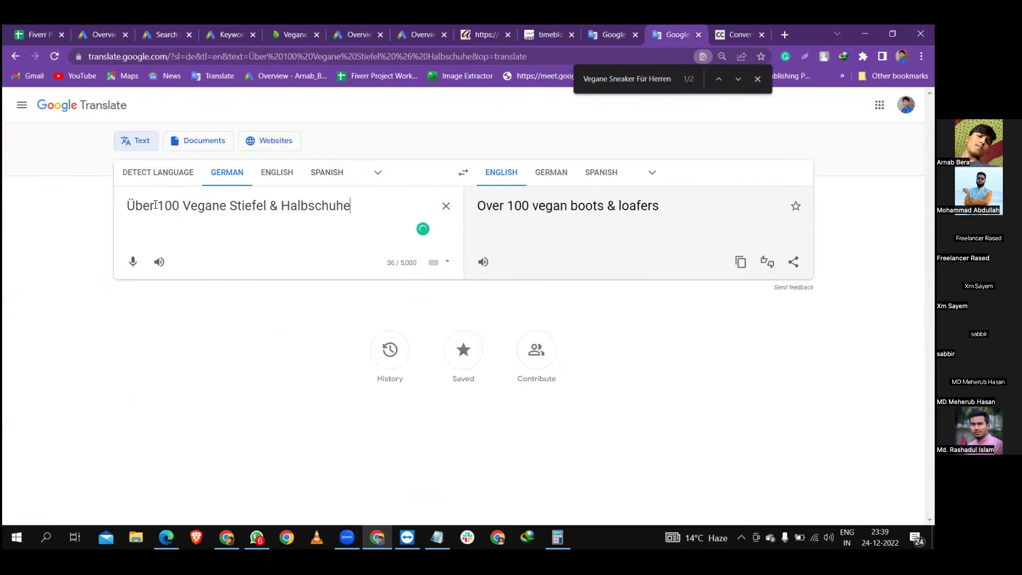
Replace the "&" with a comma and put "Über 100 Vegane Stiefel, Halbschuhe" back into Sitelink 4's description line 1
key(ctrl+a)
click(309, 203)
drag(279, 209, 269, 209)
text(,)
key(ctrl+a)
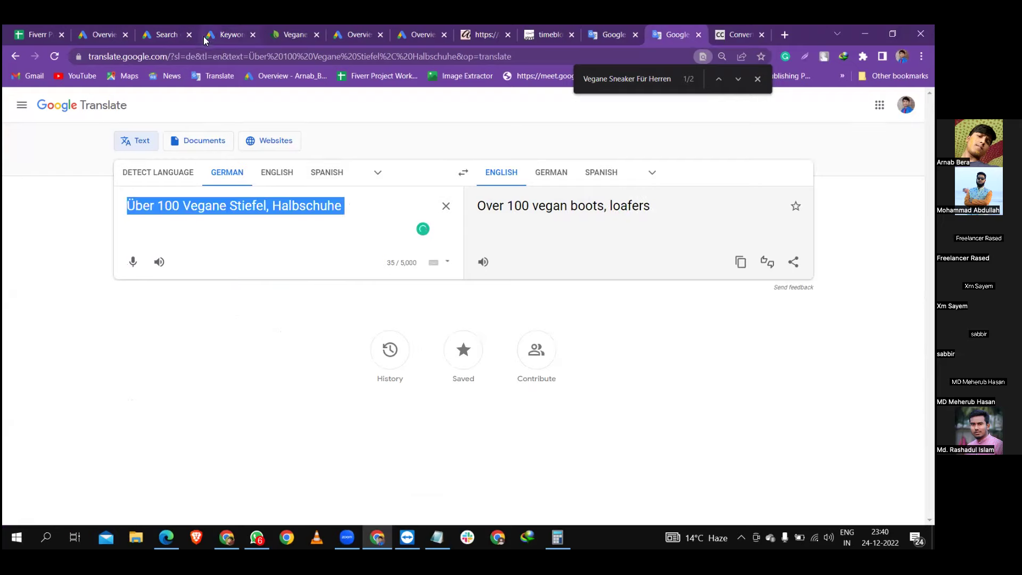
key(ctrl+x)
click(175, 34)
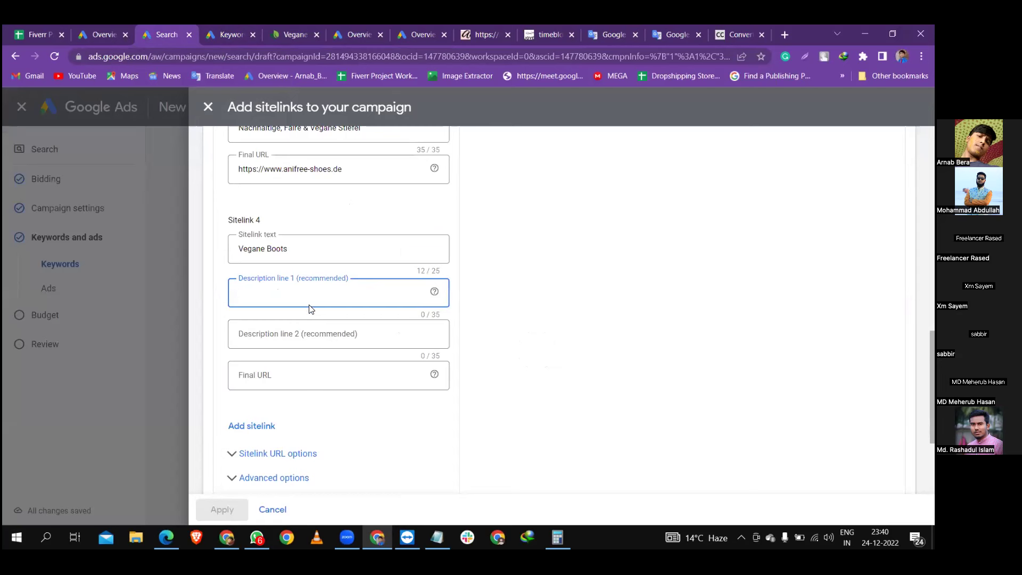
key(ctrl+v)
Fill Sitelink 4's description line 2 with "Boots & Halbschuhe: Nachhaltig & Fair" from the notes and translate it in Google Translate
key(alt+Tab)
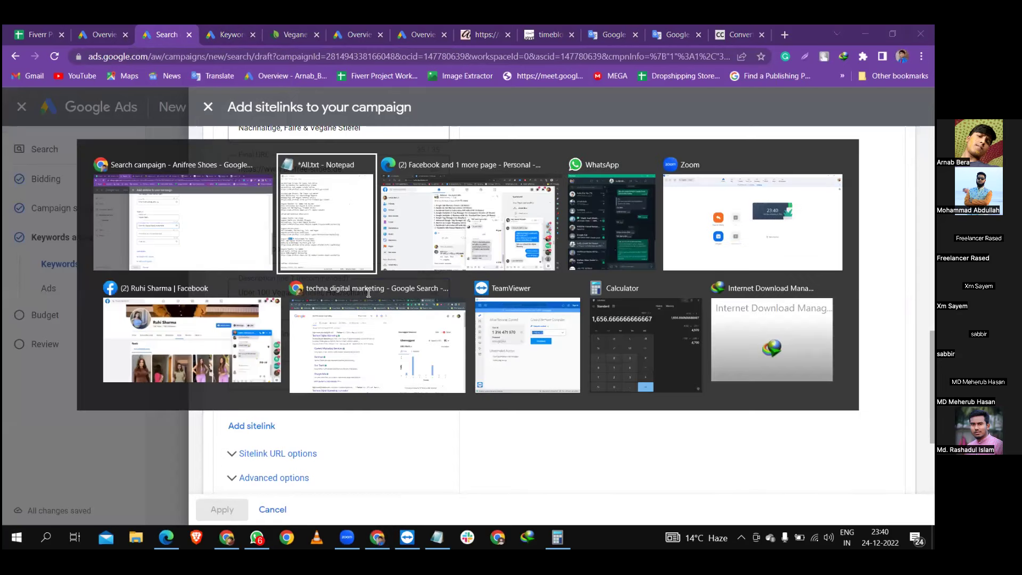
drag(651, 381, 467, 381)
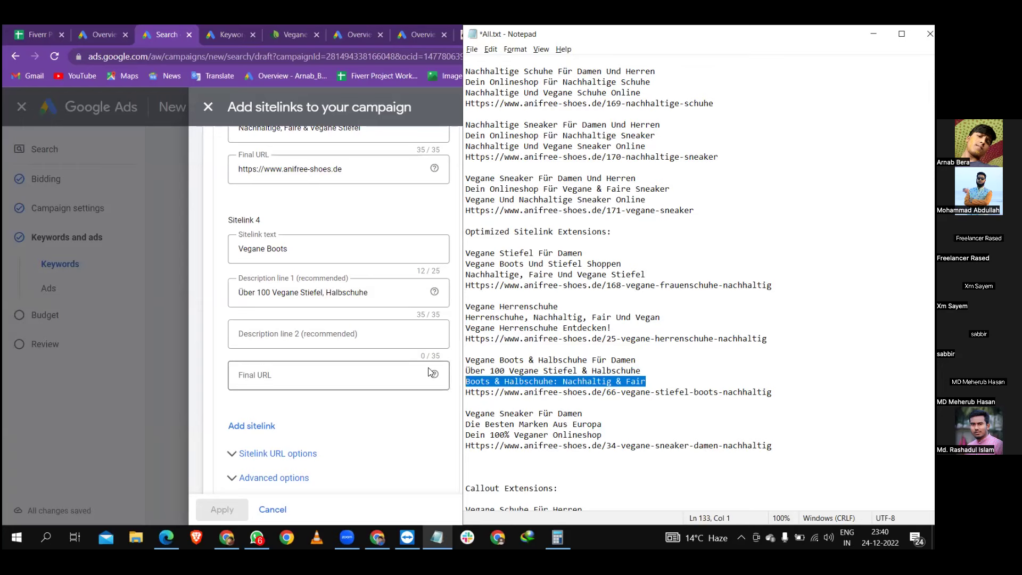
click(356, 334)
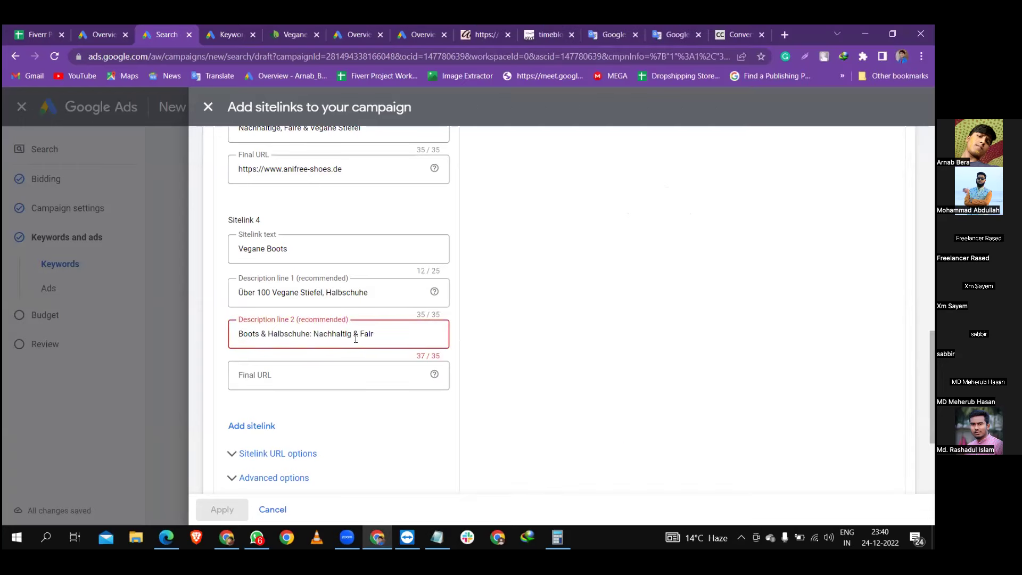
click(677, 35)
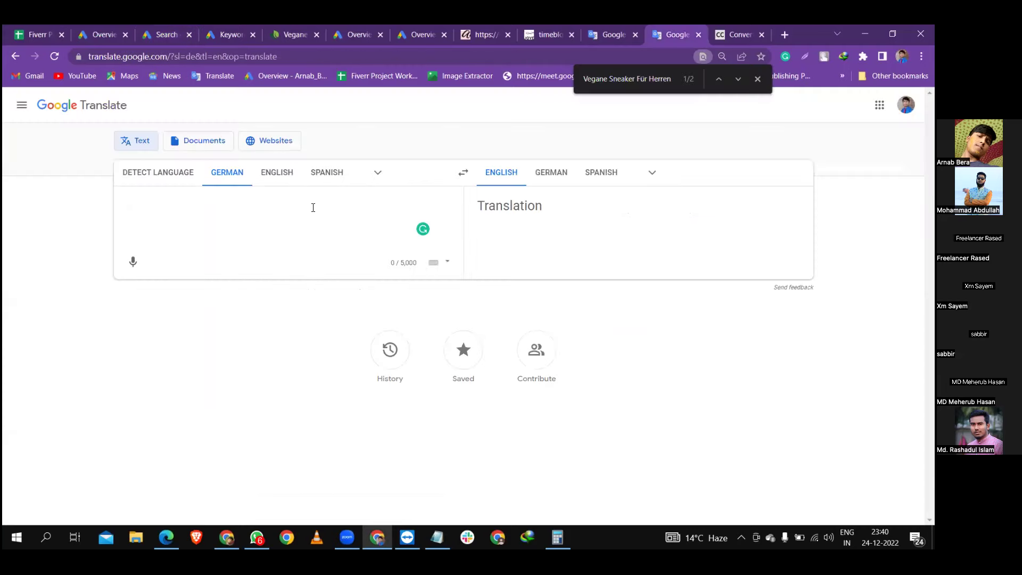
key(ctrl+v)
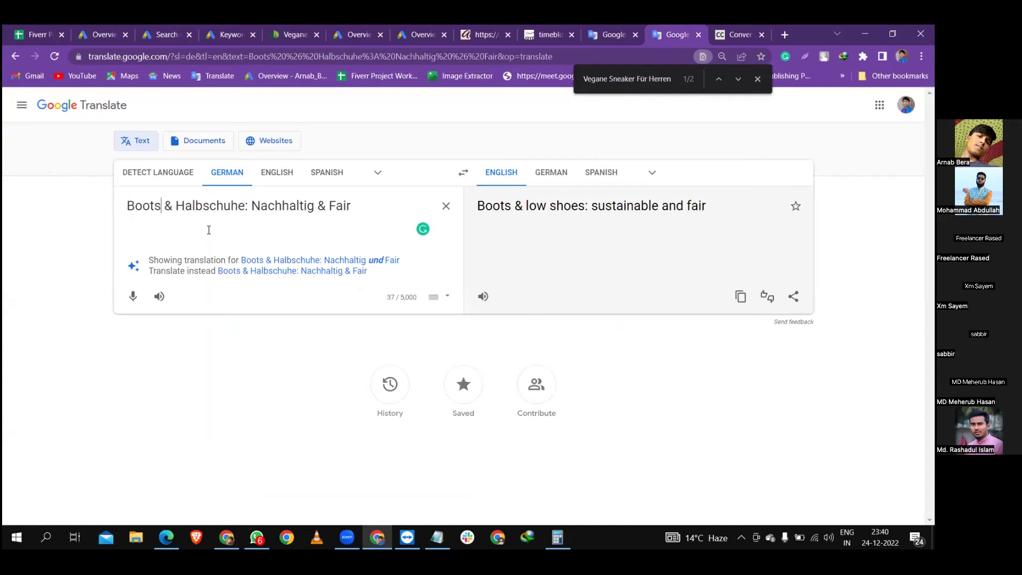
Replace both "&" signs in the German source text with commas, making it "Boots, Halbschuhe: Nachhaltig, Fair"
click(248, 208)
drag(326, 205, 318, 205)
text(,)
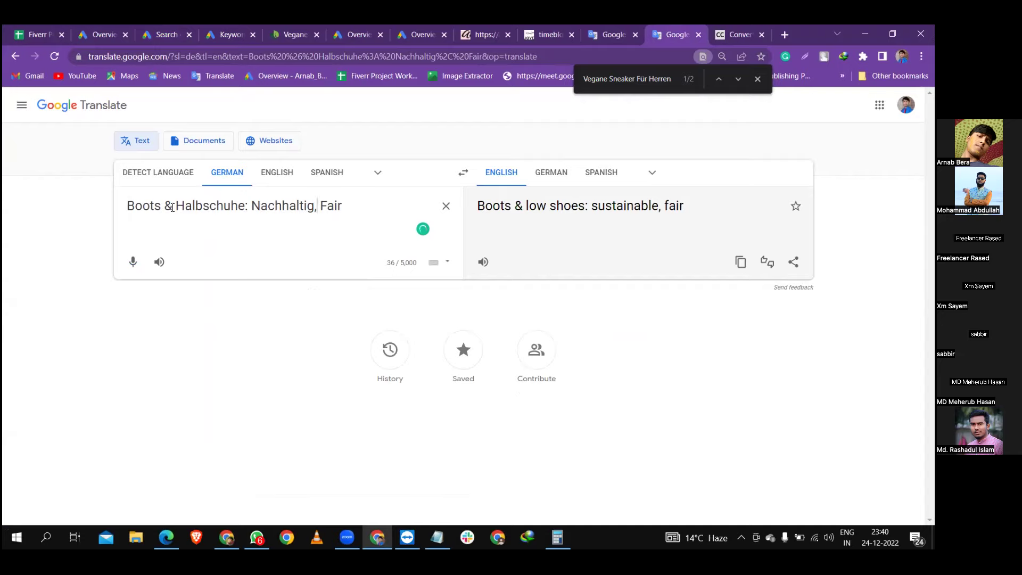
drag(172, 208, 164, 207)
key(BackSpace)
key(BackSpace)
text(,)
Move "Boots, Halbschuhe: Nachhaltig, Fair" from Google Translate into Sitelink 4's description line 2 in Google Ads
click(350, 208)
key(ctrl+a)
key(ctrl+x)
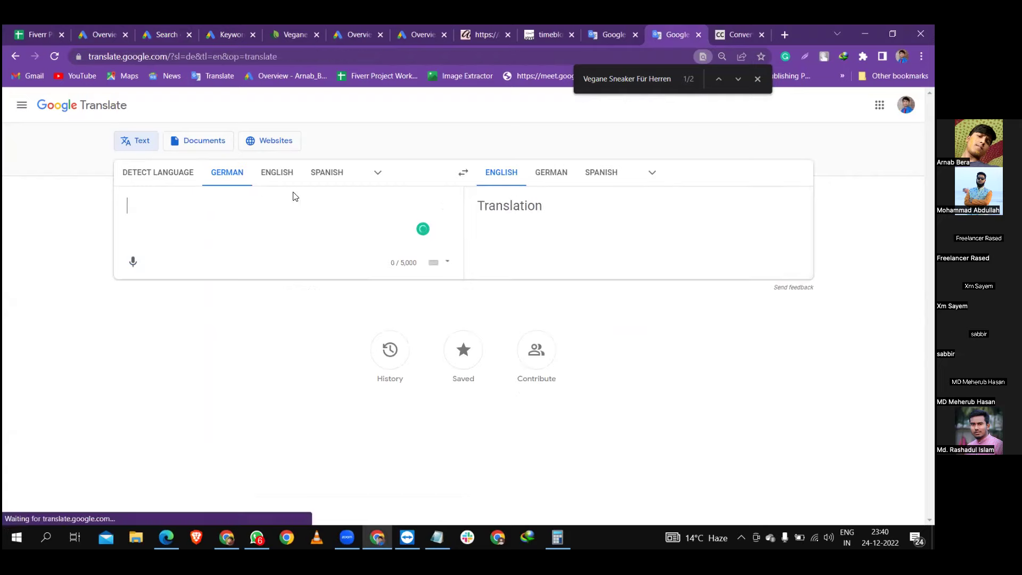
click(166, 34)
triple_click(294, 337)
key(ctrl+v)
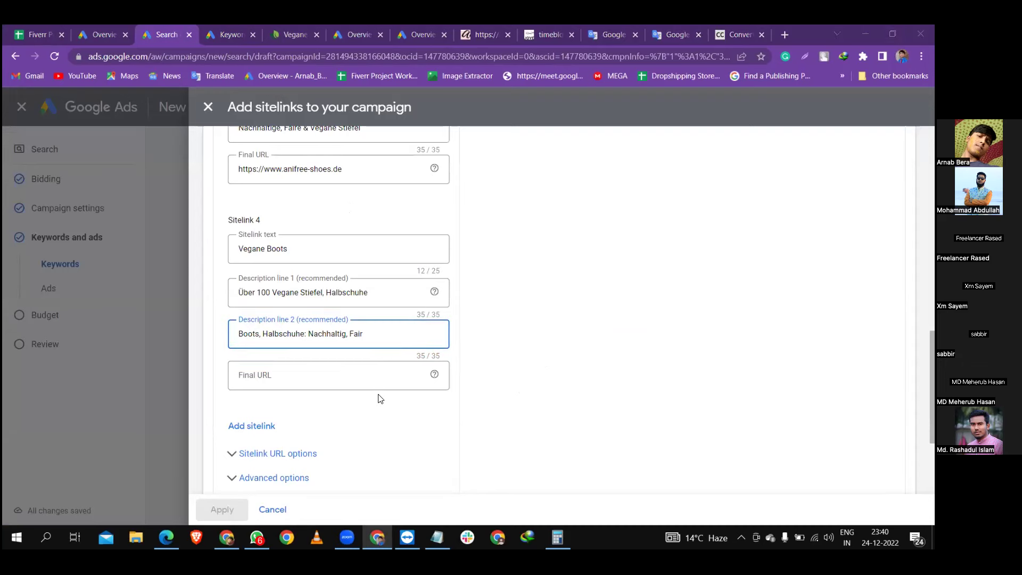
key(alt+Tab)
drag(778, 394, 465, 390)
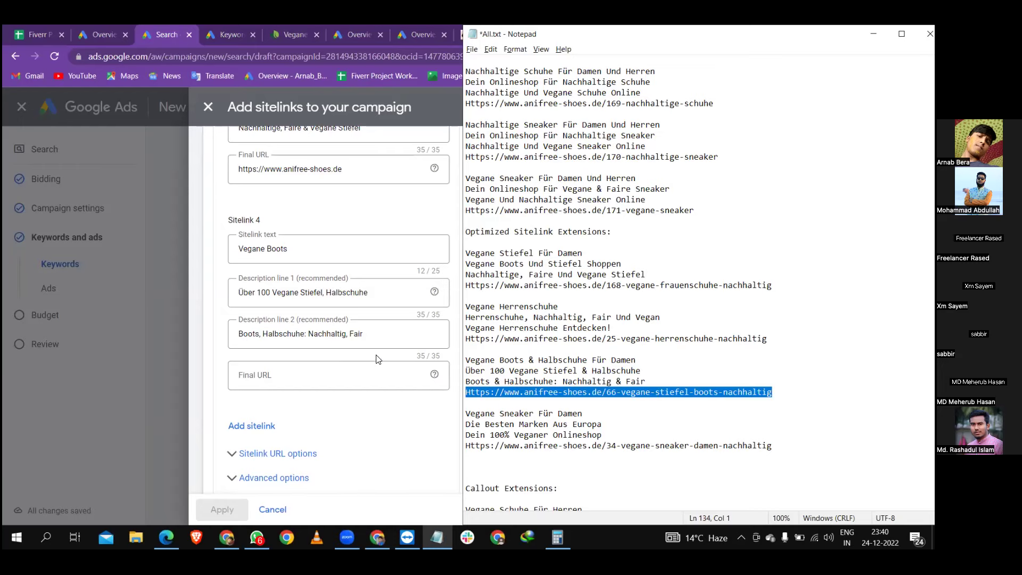
click(333, 380)
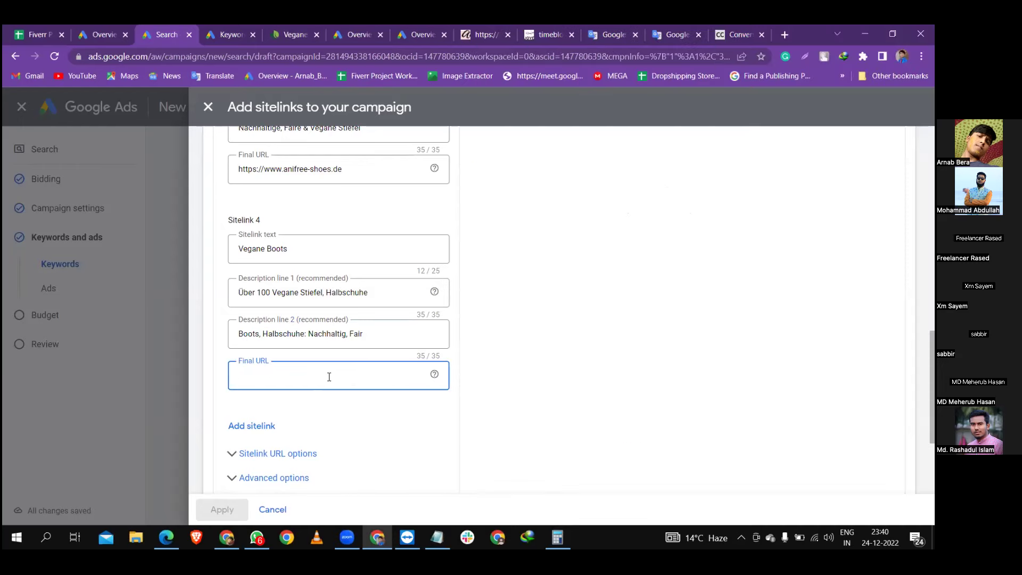
key(ctrl+v)
click(258, 375)
key(Home)
drag(237, 375, 240, 377)
text(h)
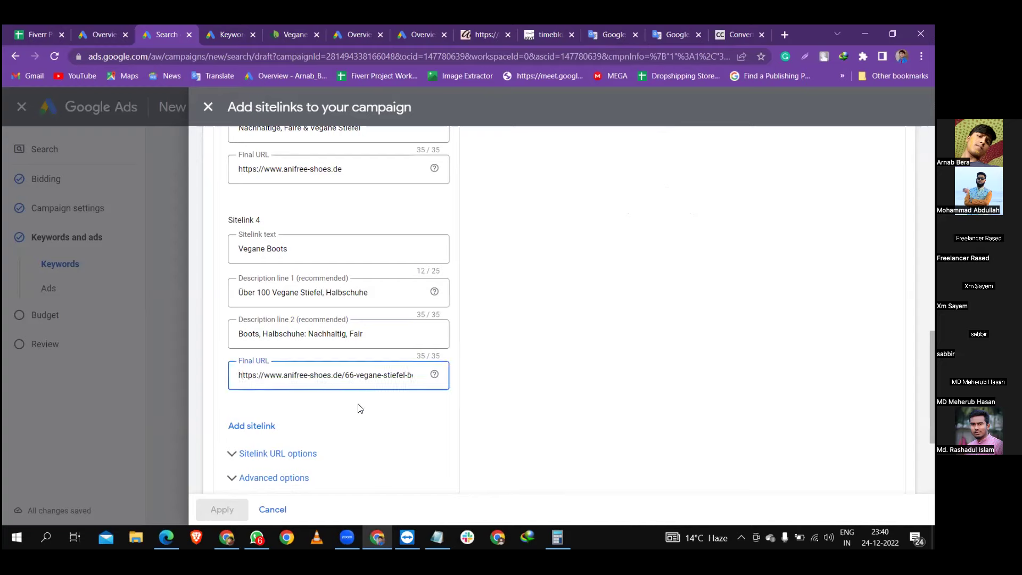
Add a fifth sitelink and set its text to "Vegane Sneaker Für Damen" from the notes
click(260, 426)
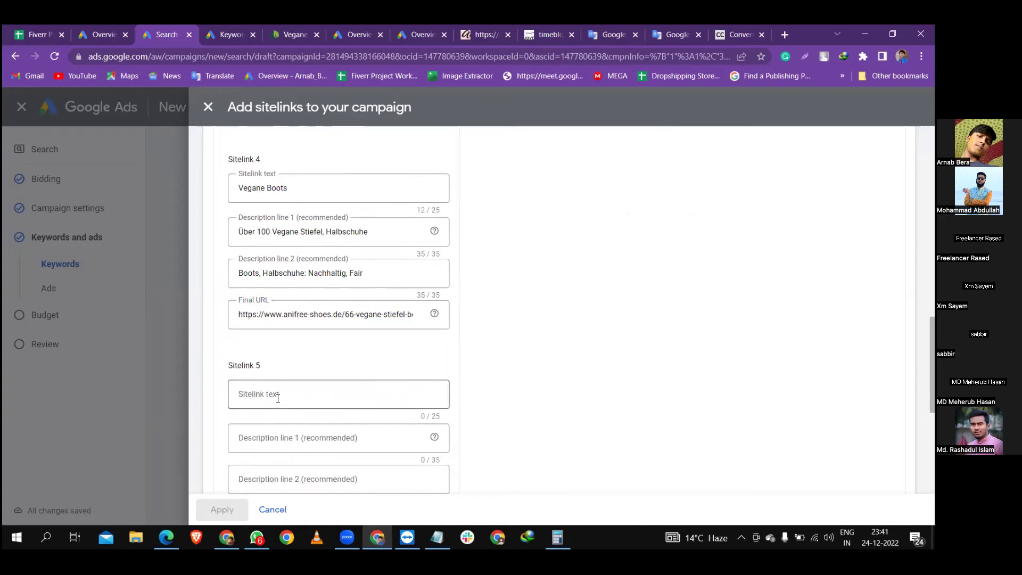
scroll(276, 394, down, 2)
key(alt+Tab)
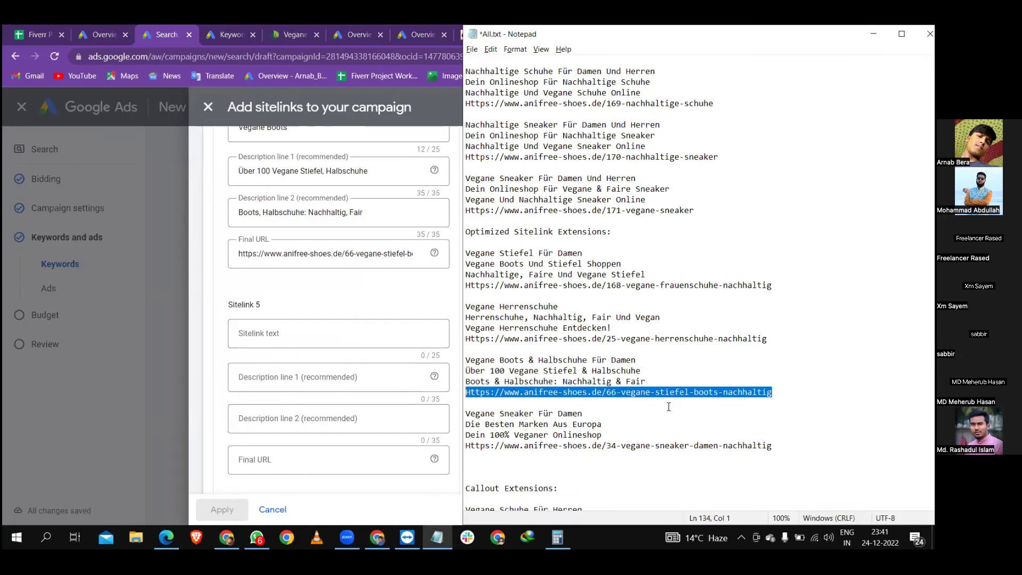
scroll(644, 383, down, 2)
drag(583, 349, 466, 349)
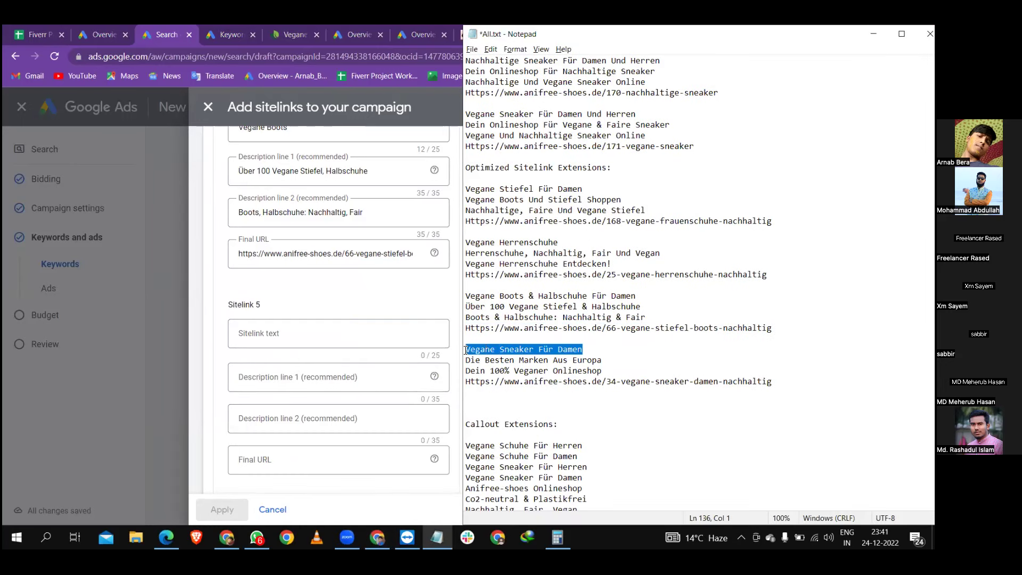
key(ctrl+c)
click(360, 333)
key(ctrl+v)
Fill Sitelink 5's description line 1 with "Die Besten Marken Aus Europa" from the notes
click(306, 376)
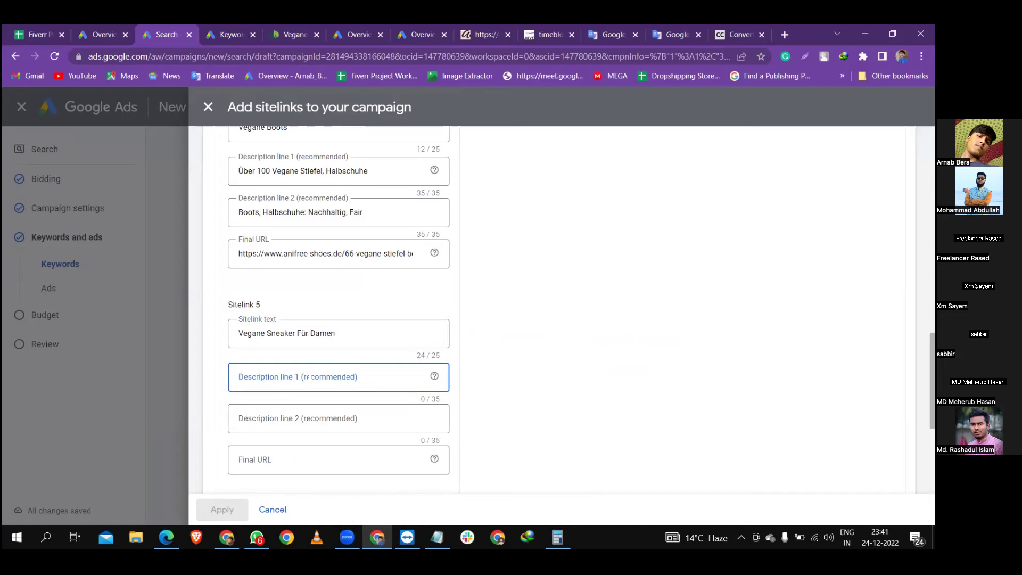
key(alt+Tab)
drag(602, 360, 466, 362)
key(ctrl+c)
click(393, 379)
key(ctrl+v)
Fill Sitelink 5's description line 2 with "Dein 100% Veganer Onlineshop" from the notes
key(alt+Tab)
drag(602, 371, 461, 377)
key(ctrl+c)
click(340, 418)
key(ctrl+v)
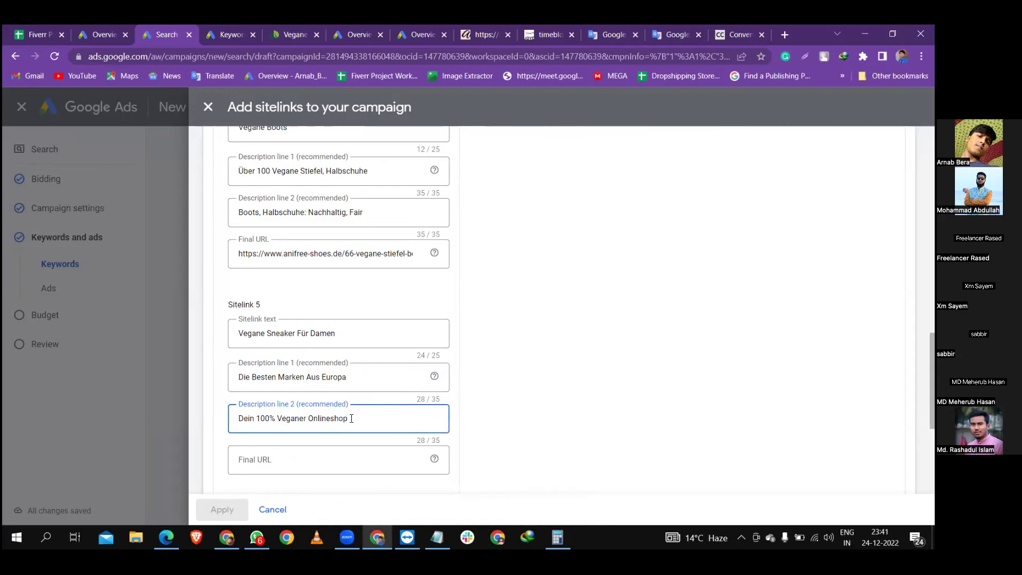
key(alt+Tab)
drag(776, 380, 472, 380)
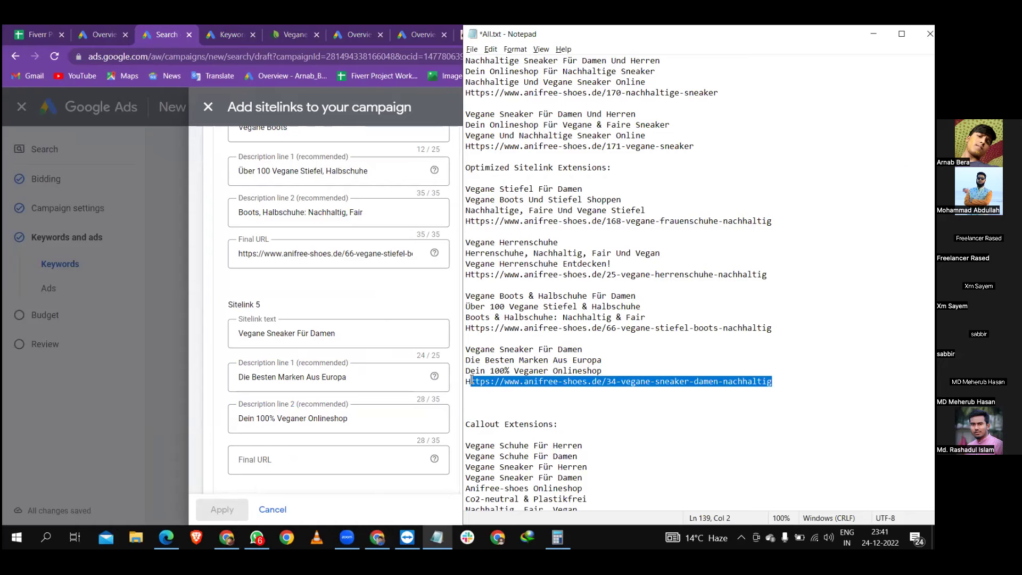
click(346, 458)
text(h)
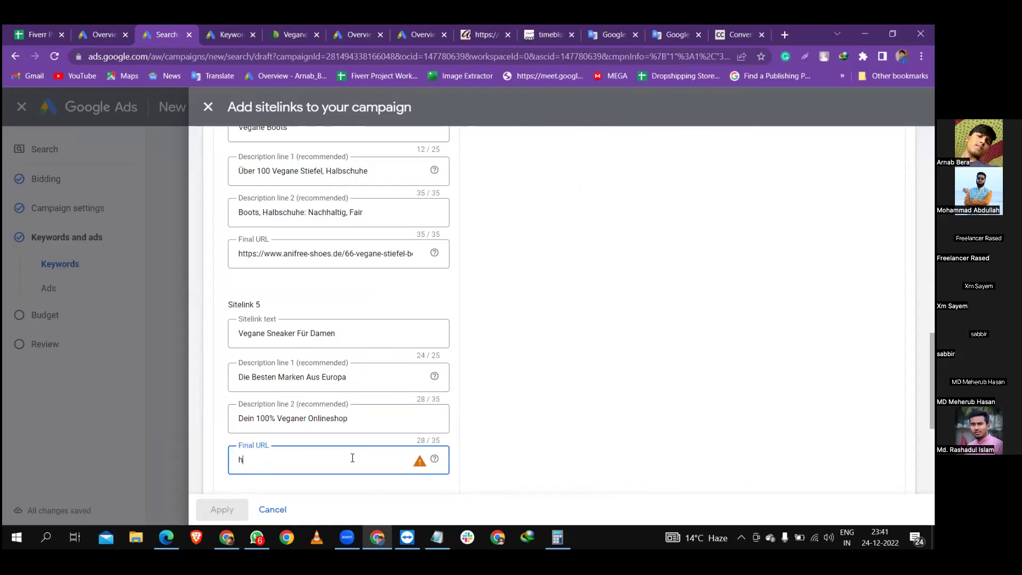
key(ctrl+v)
click(490, 409)
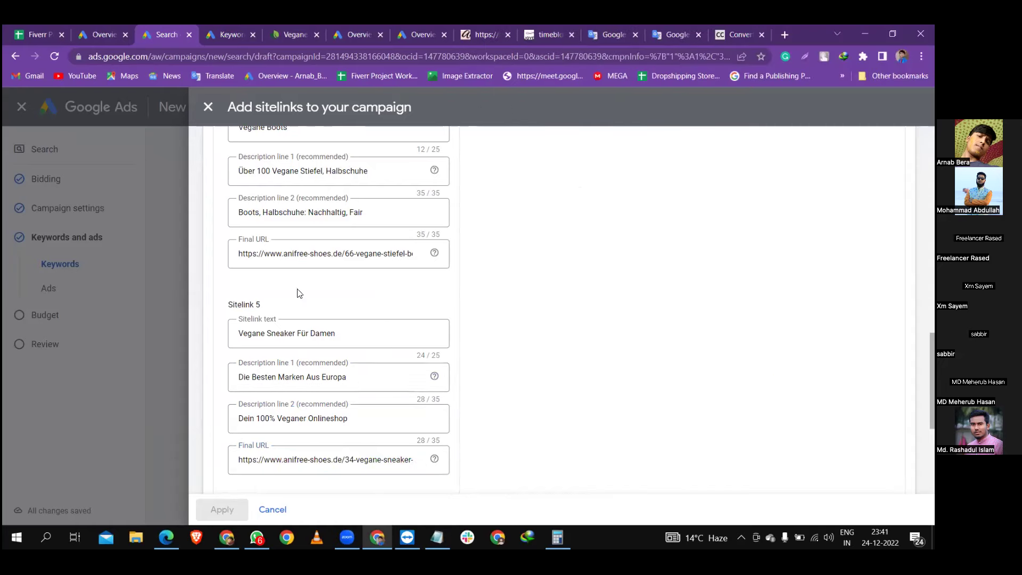
Copy the three text lines of the "Vegane Sneaker Für Damen Und Herren" entry from the notes and translate them in Google Translate
scroll(274, 278, down, 2)
scroll(272, 277, down, 2)
scroll(282, 324, up, 4)
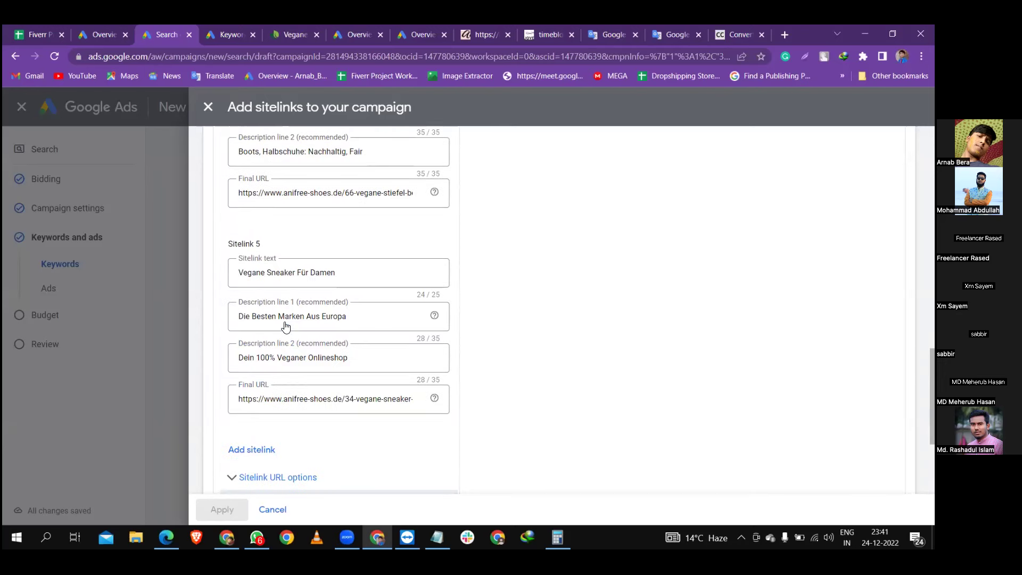
key(alt+Tab)
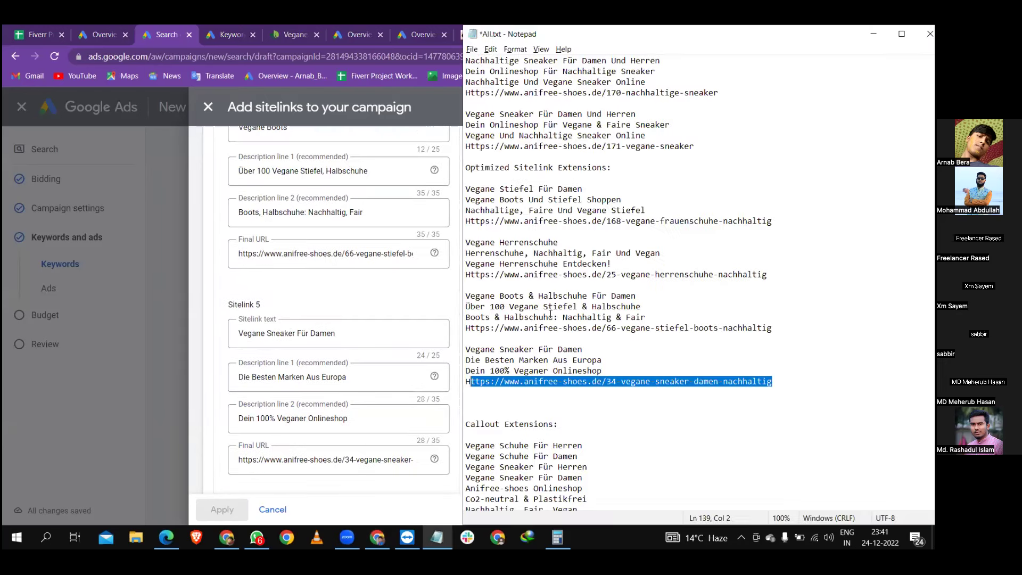
scroll(550, 314, up, 3)
scroll(624, 302, up, 2)
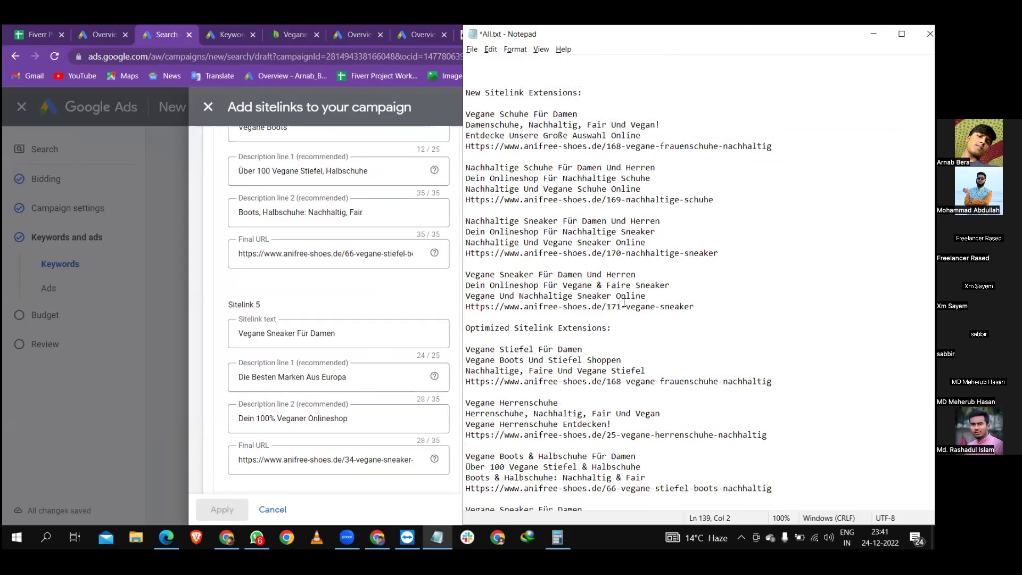
drag(645, 297, 465, 273)
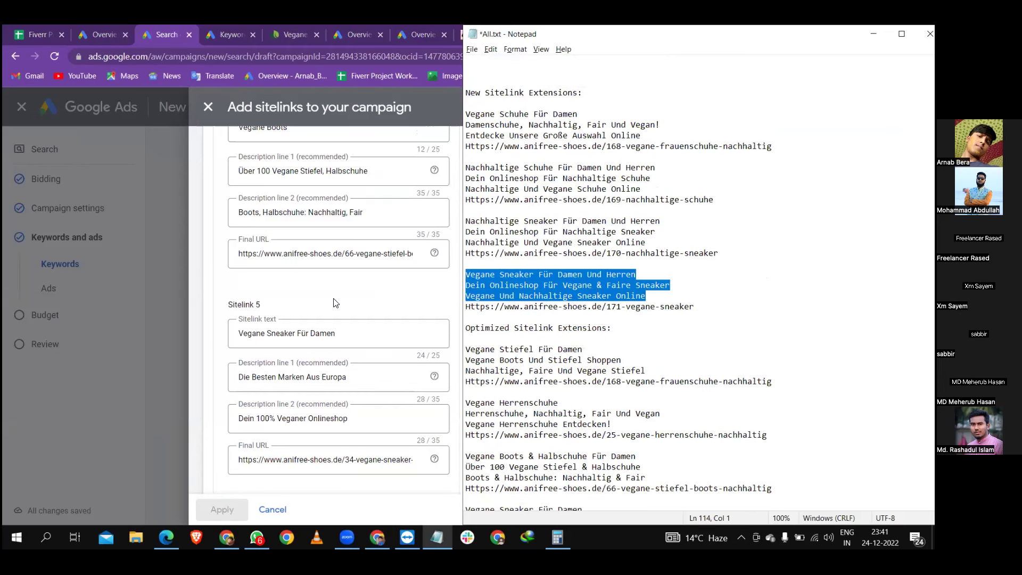
key(alt+Tab)
click(645, 32)
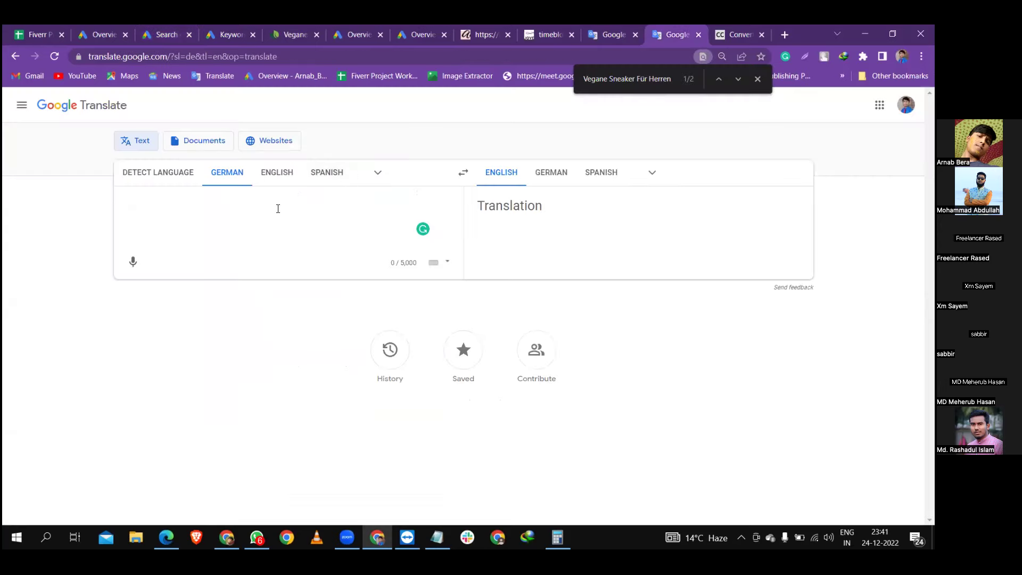
key(ctrl+v)
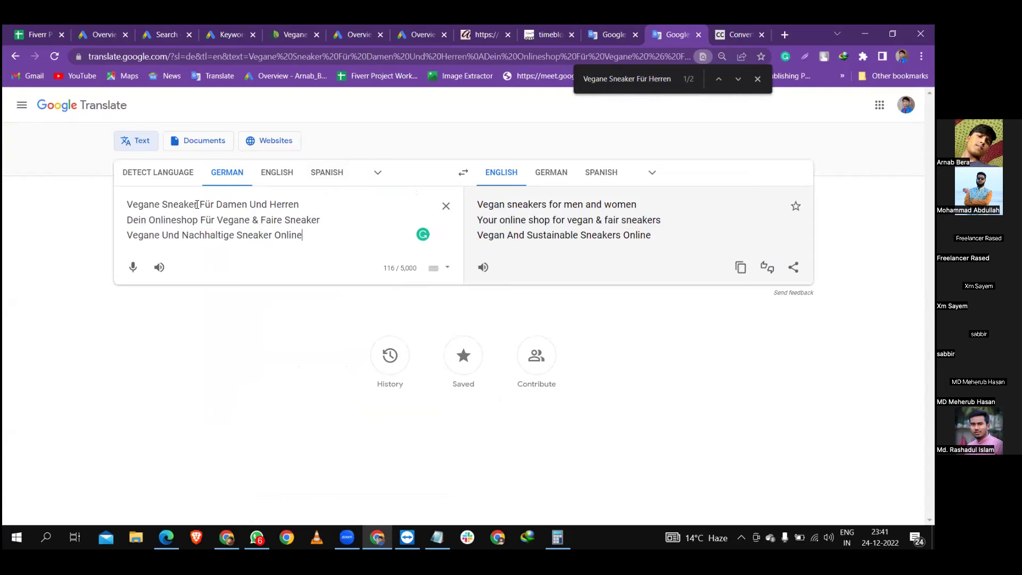
key(alt+Tab)
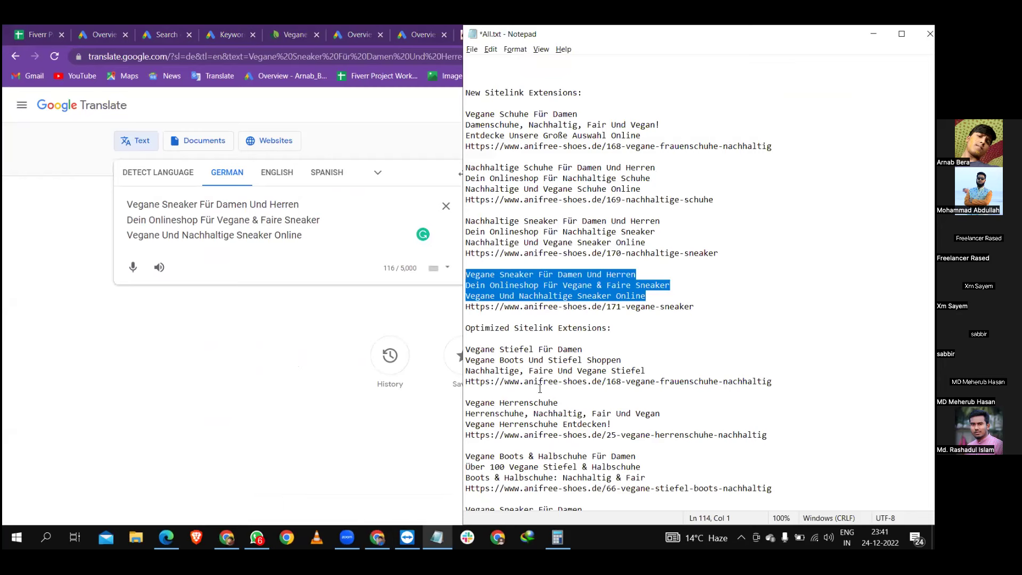
scroll(557, 393, down, 1)
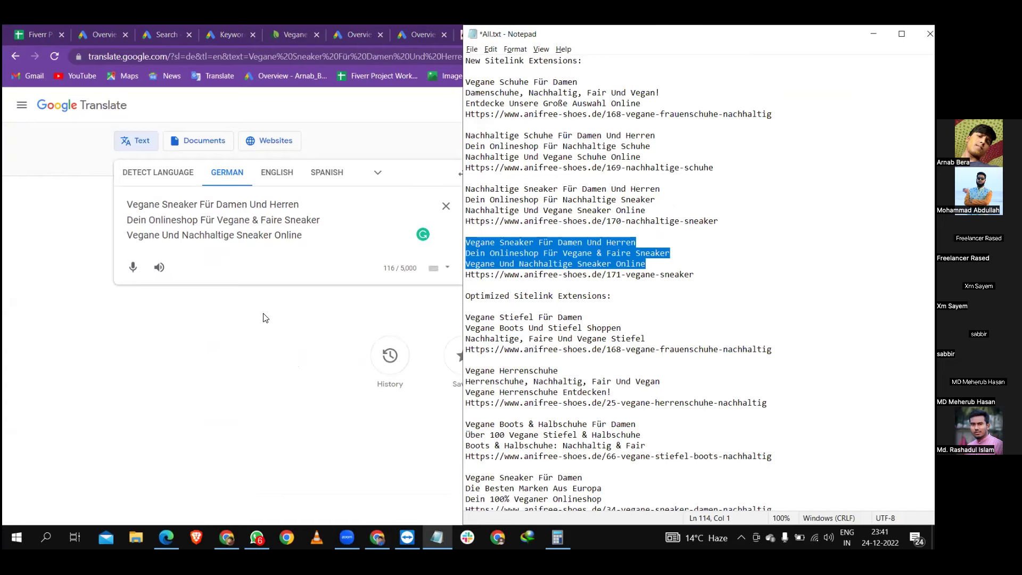
click(258, 366)
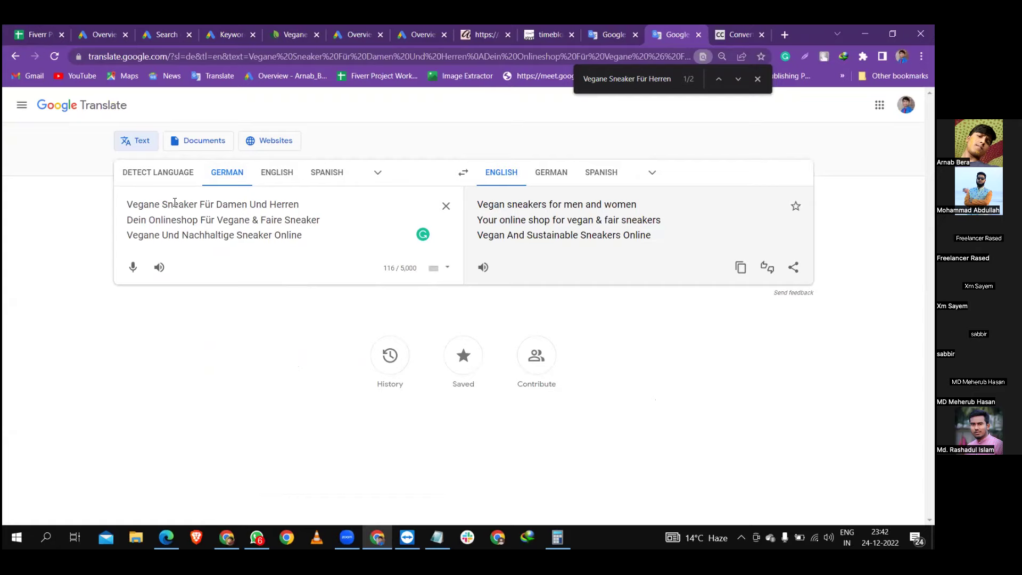
Cut "Vegane Sneaker" from the first German line and use it as the text of a new sixth sitelink in Google Ads
drag(199, 200, 127, 205)
key(ctrl+c)
key(BackSpace)
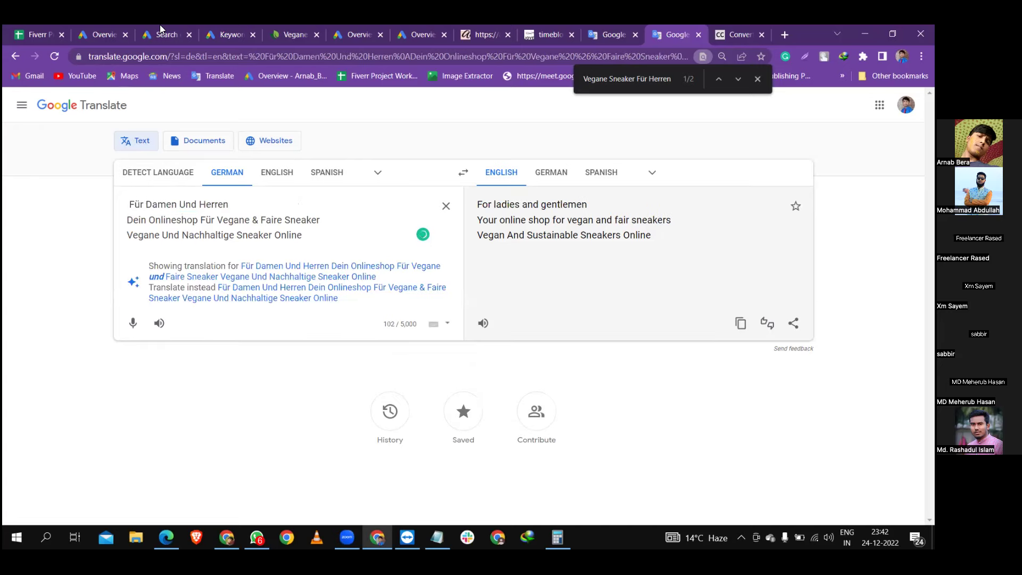
click(159, 34)
scroll(310, 406, down, 6)
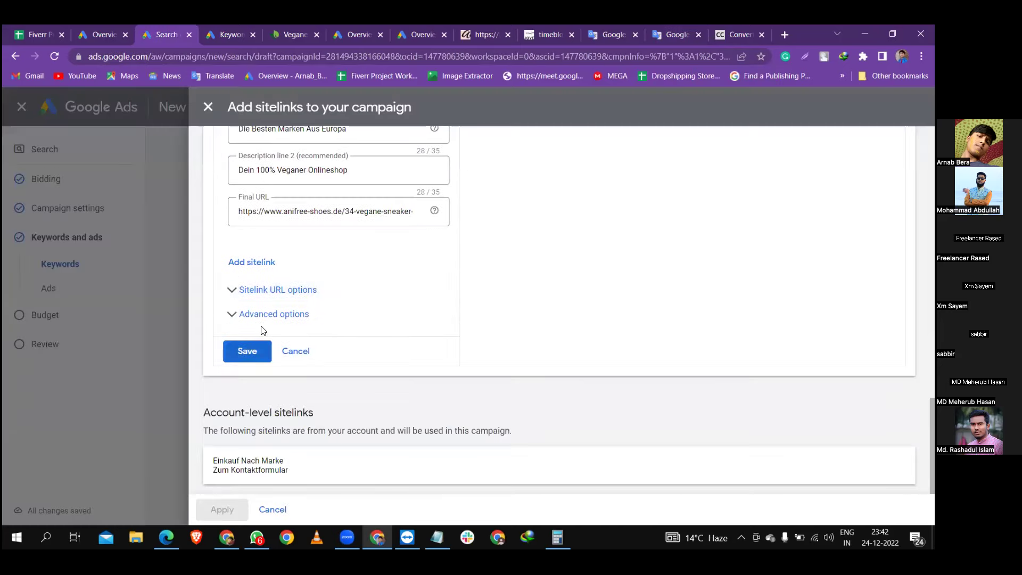
click(252, 262)
click(292, 287)
key(ctrl+v)
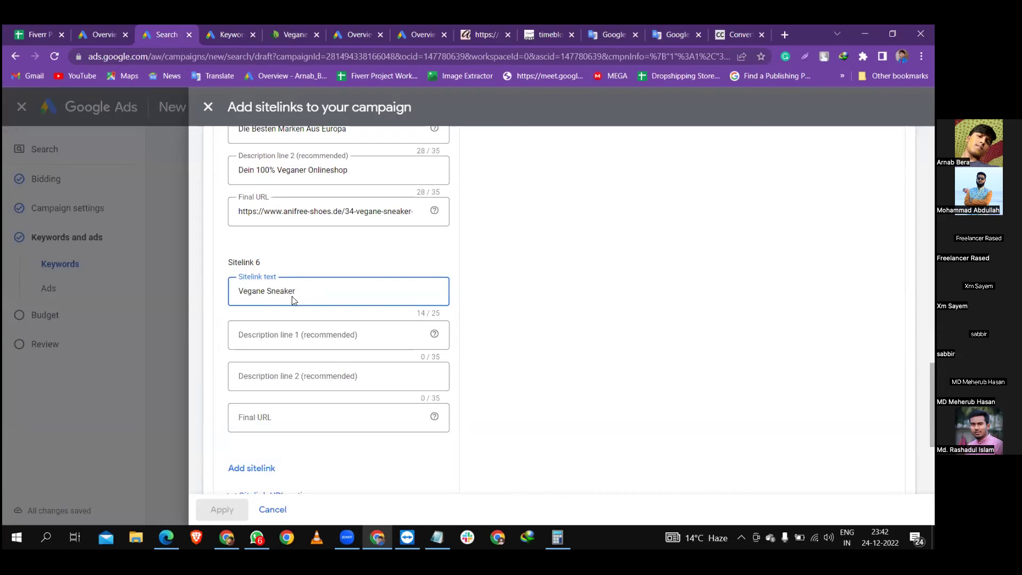
In Google Translate, remove "Dein Onlineshop" from the second German line, leaving "Für Vegane & Faire Sneaker"
key(alt+Tab)
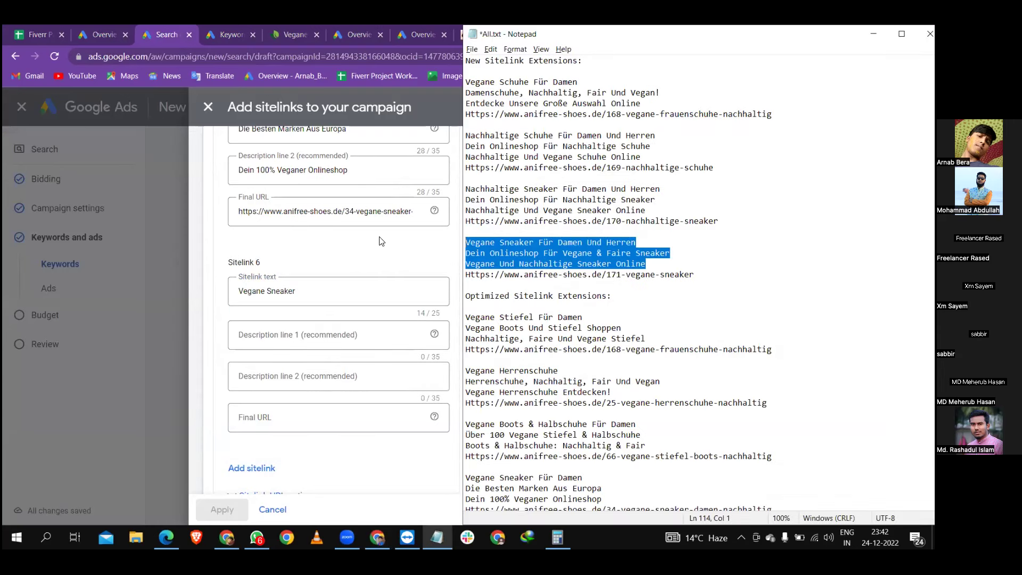
click(362, 250)
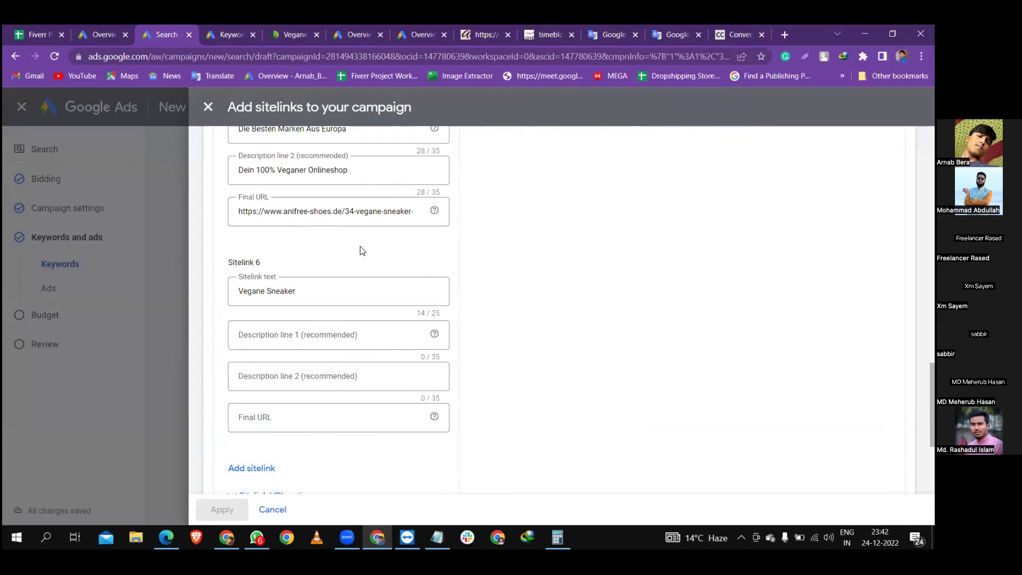
click(616, 26)
key(ctrl+Tab)
drag(339, 220, 199, 218)
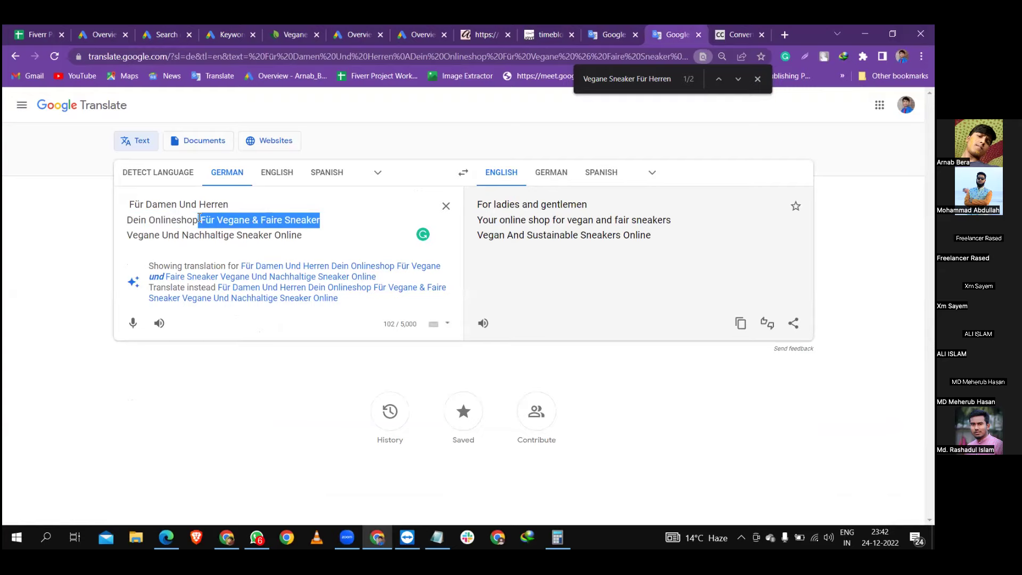
drag(199, 218, 202, 217)
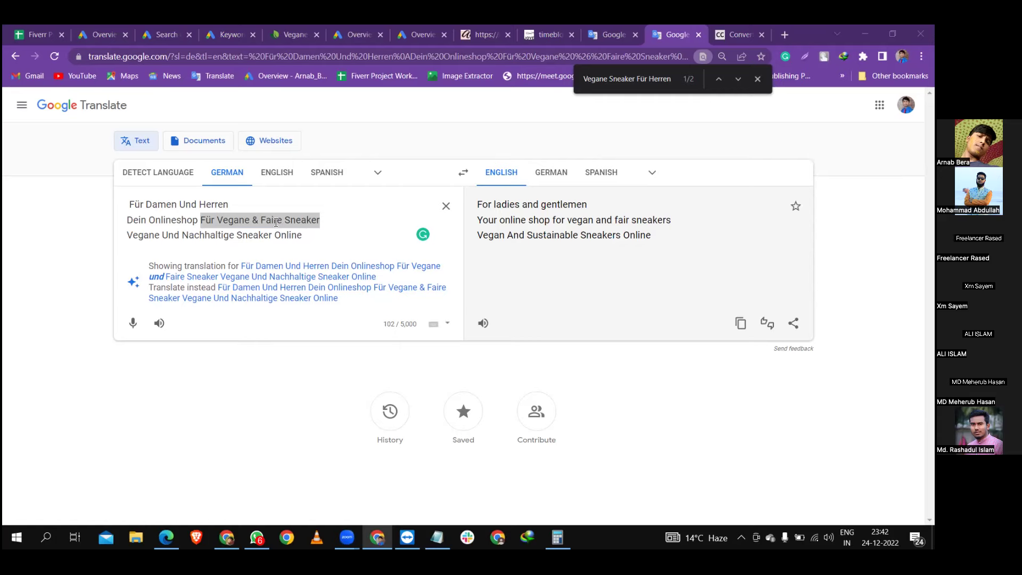
drag(200, 219, 324, 215)
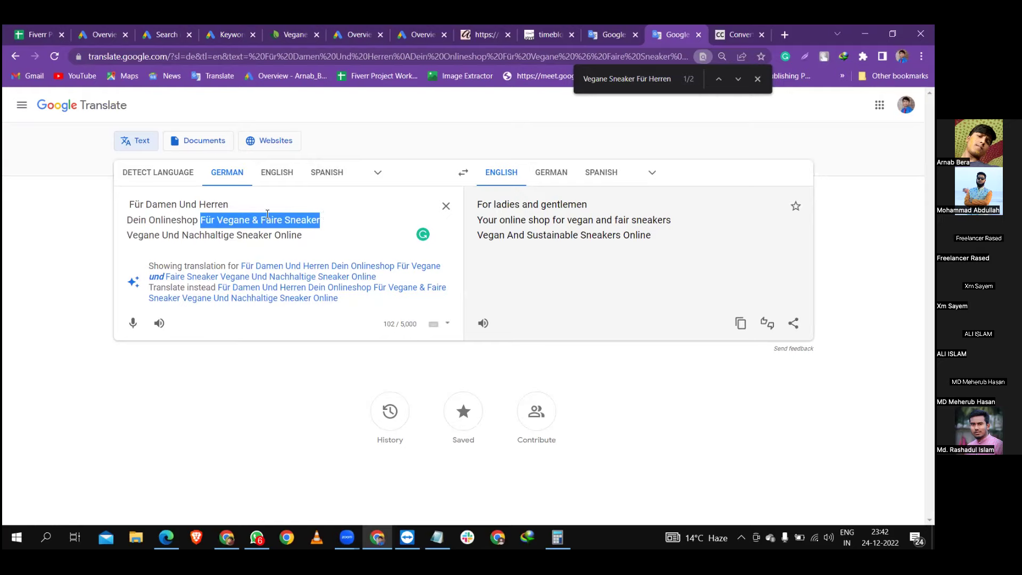
drag(200, 221, 131, 220)
key(BackSpace)
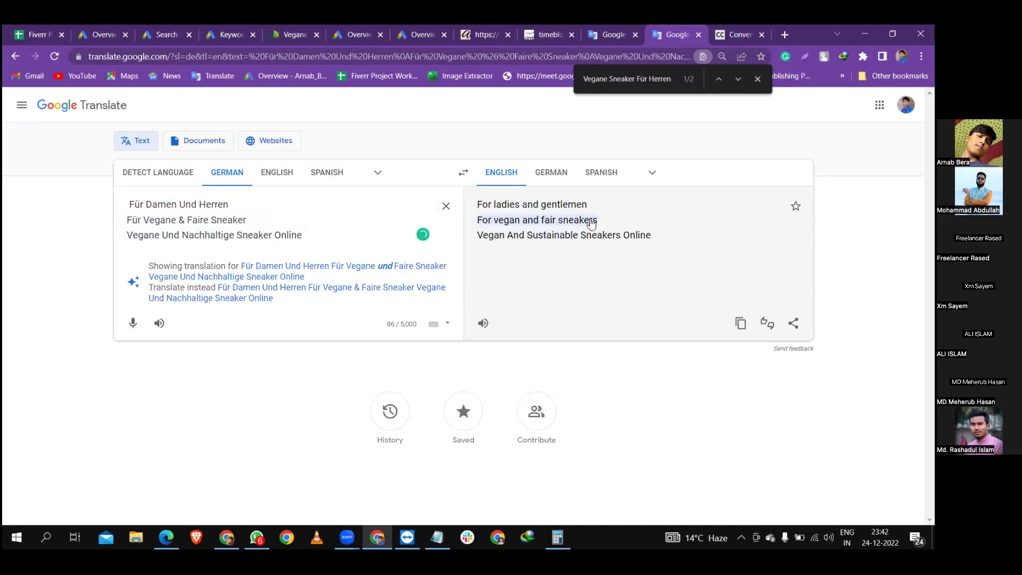
Copy "Für Vegane & Faire Sneaker" from Google Translate into Sitelink 6's description line 1 in Google Ads
drag(259, 223, 134, 214)
key(ctrl+c)
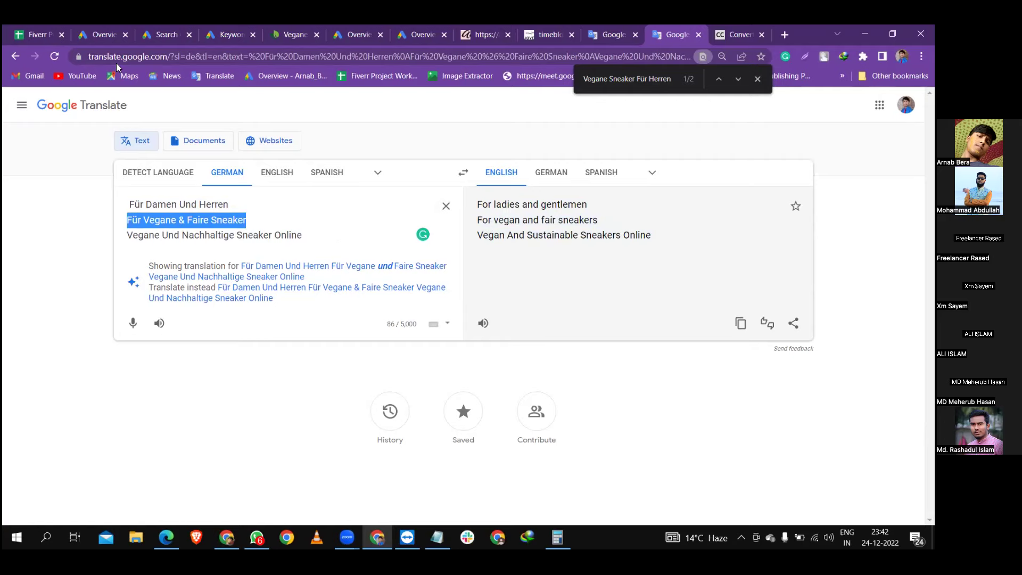
click(159, 41)
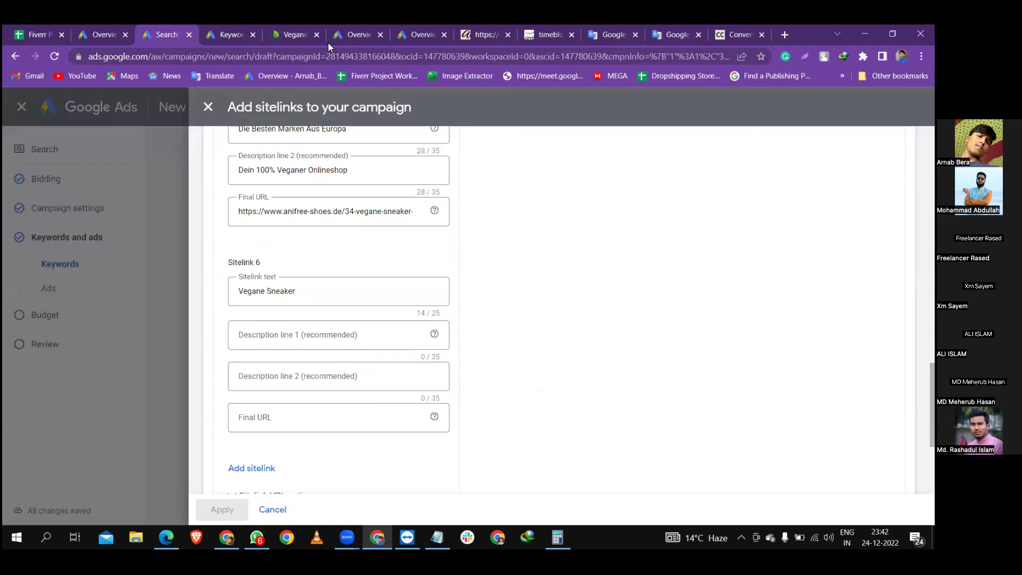
click(287, 333)
key(ctrl+v)
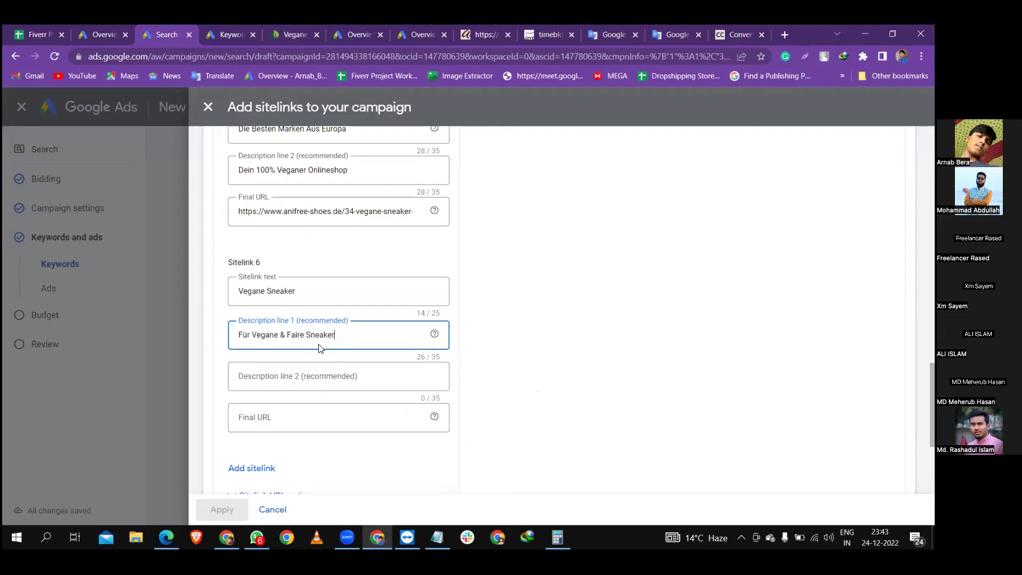
In Google Translate, restore "Onlineshop" at the start of the second German line so it reads "Onlineshop Für Vegane & Faire Sneaker"
key(alt+Tab)
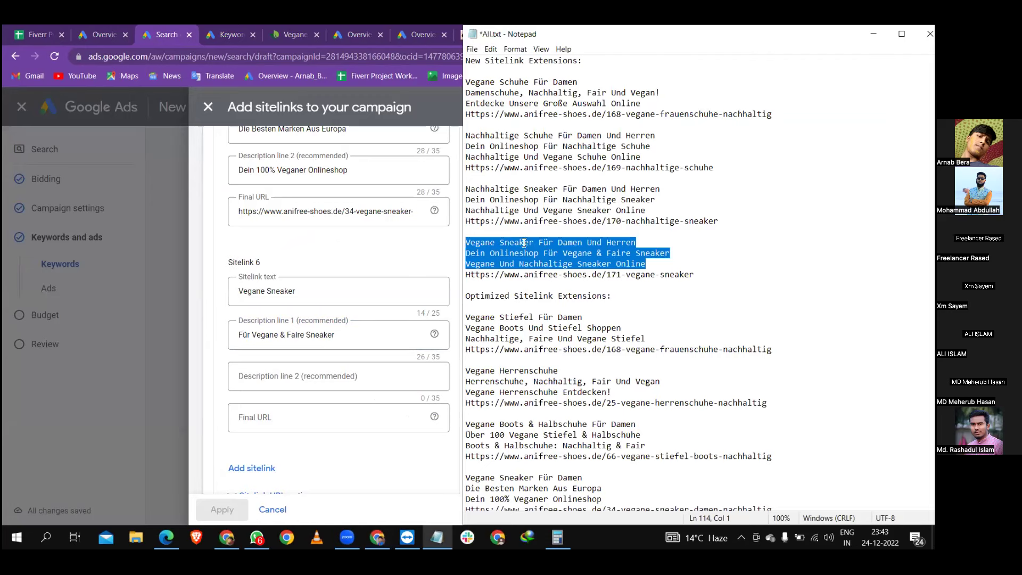
click(431, 128)
key(alt+Tab)
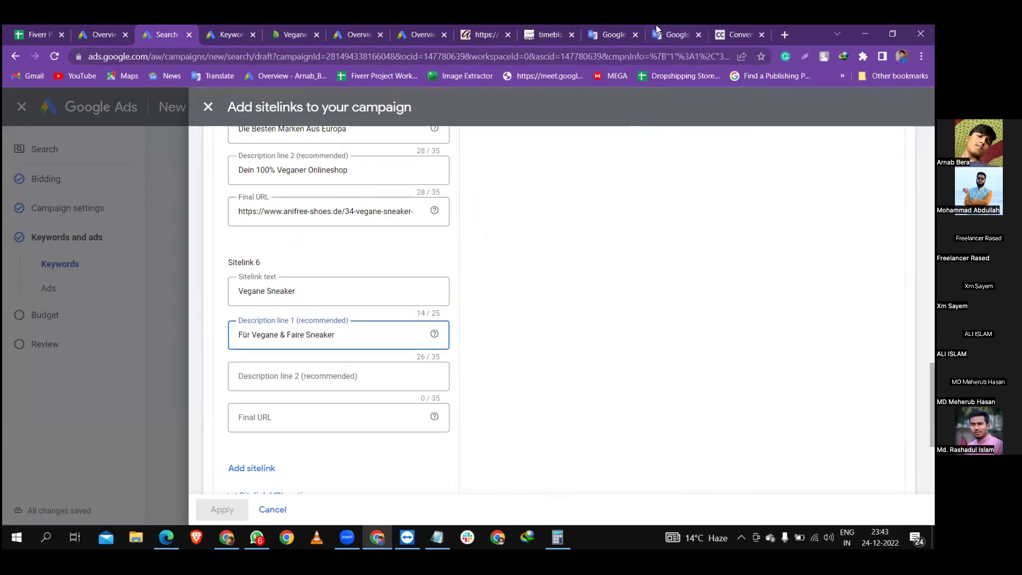
click(657, 32)
click(127, 220)
text(Dein Onlineshop)
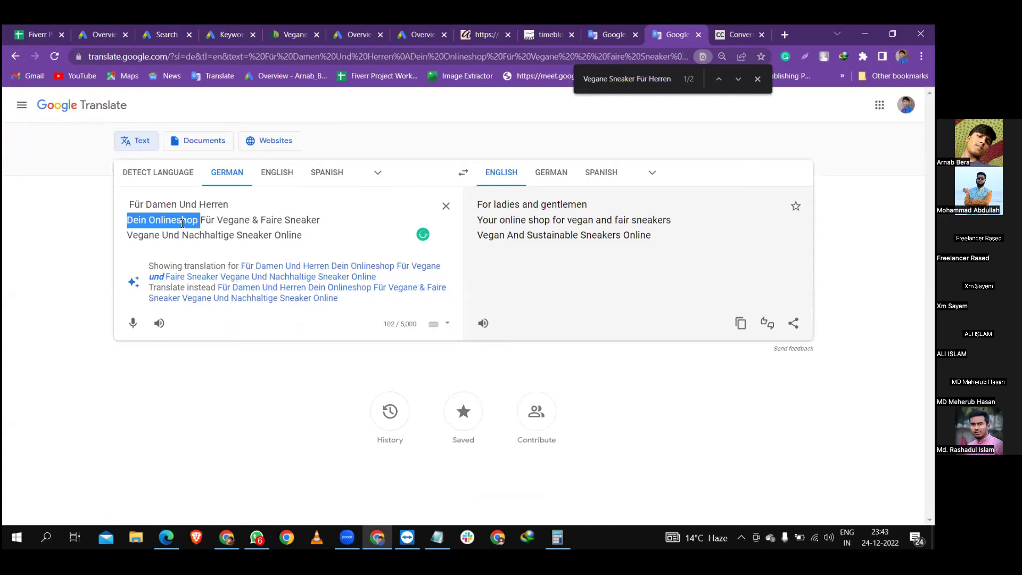
drag(148, 221, 129, 222)
key(BackSpace)
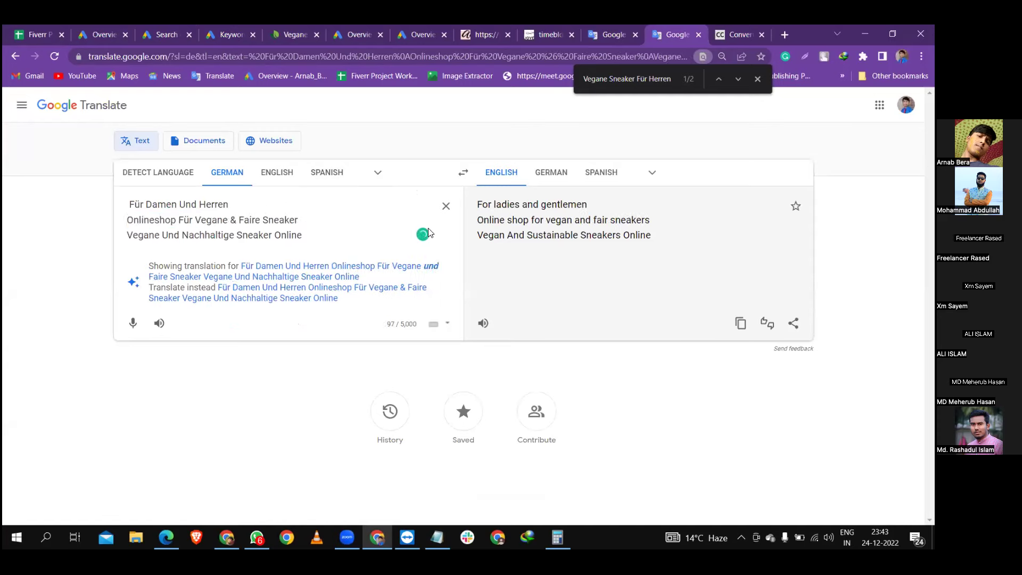
Try "Onlineshop Für Vegane & Faire Sneaker" from Google Translate as Sitelink 6's description line 1 in Google Ads, then undo the replacement
drag(299, 219, 126, 220)
key(ctrl+c)
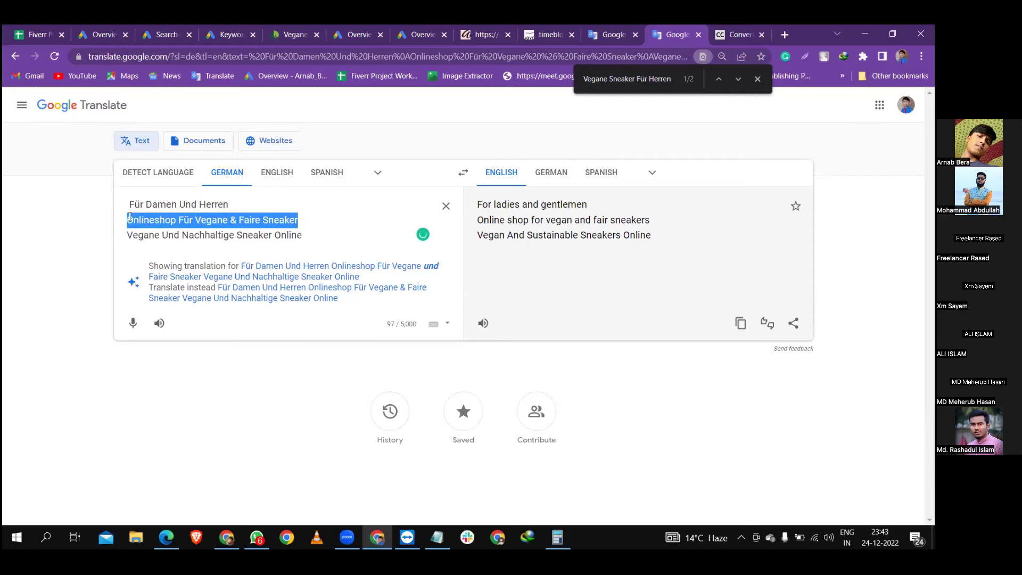
click(160, 26)
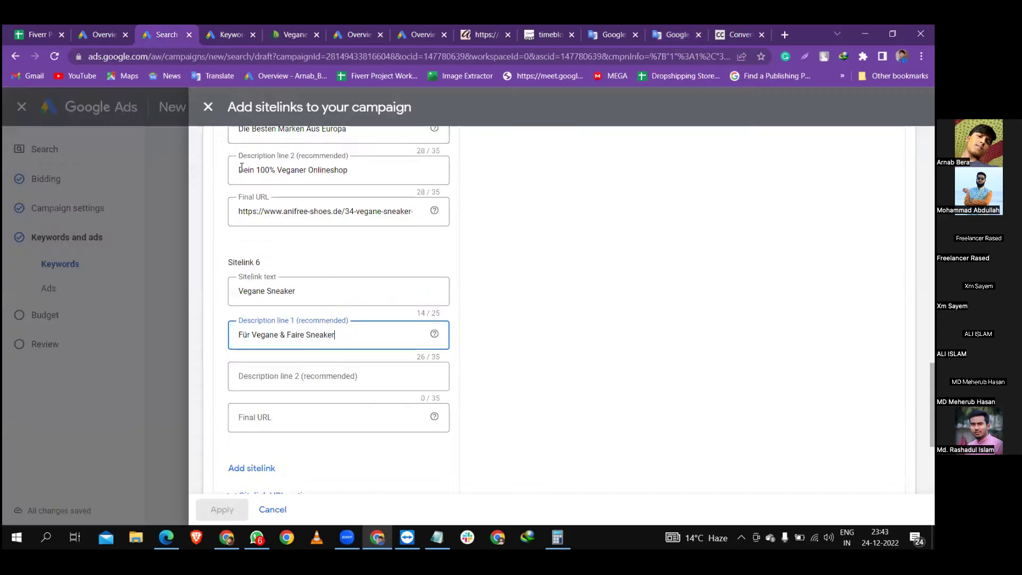
triple_click(342, 328)
key(ctrl+v)
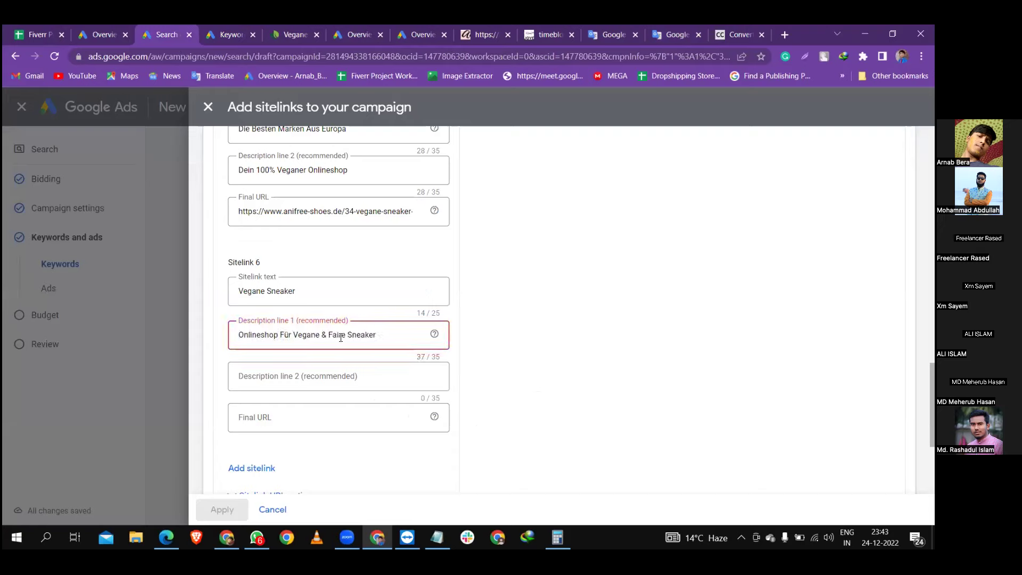
key(ctrl+z)
In Google Translate, replace "Und" with "&" in the third German line, making it "Vegane & Nachhaltige Sneaker Online"
click(319, 375)
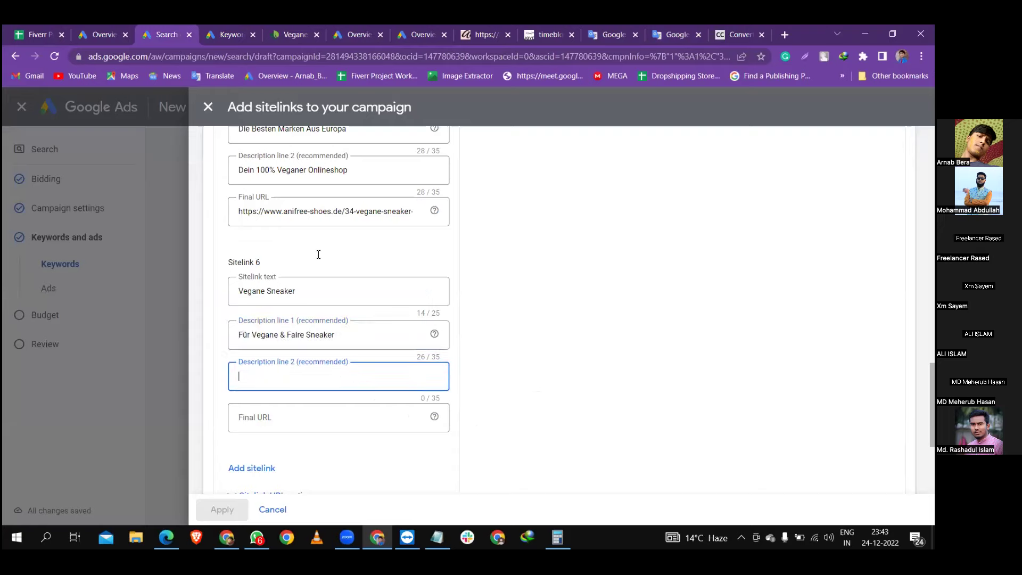
click(652, 27)
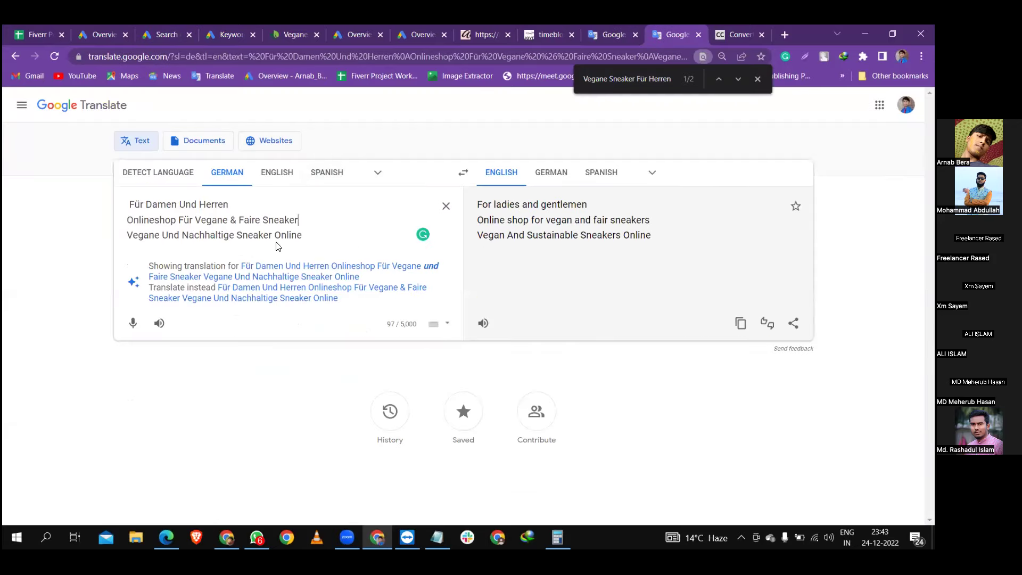
drag(303, 235, 205, 235)
click(190, 236)
double_click(175, 236)
text(T)
key(BackSpace)
text(&)
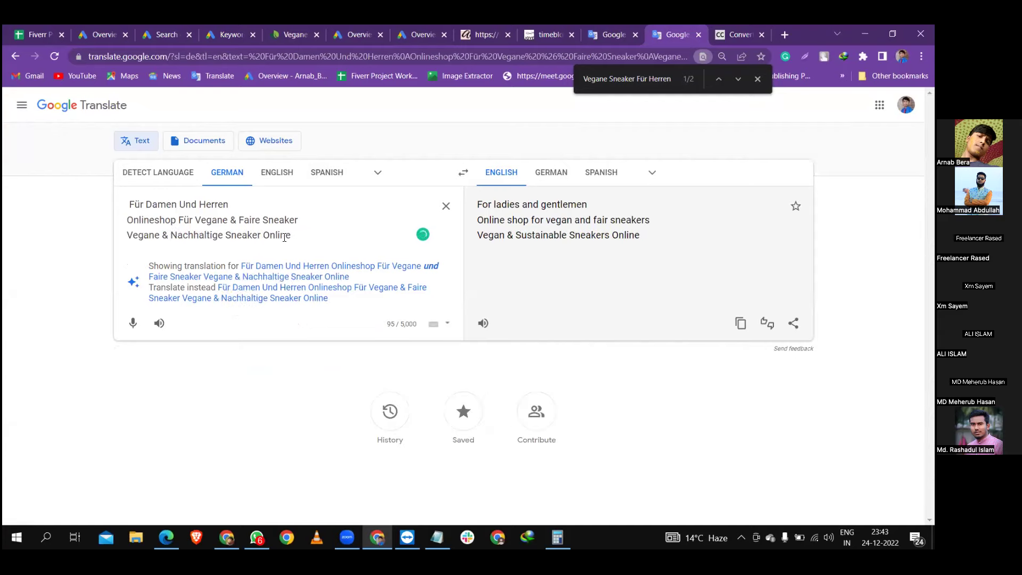
Copy "Vegane & Nachhaltige Sneaker Online" from Google Translate into Sitelink 6's description line 2 in Google Ads
drag(300, 238, 121, 245)
key(ctrl+c)
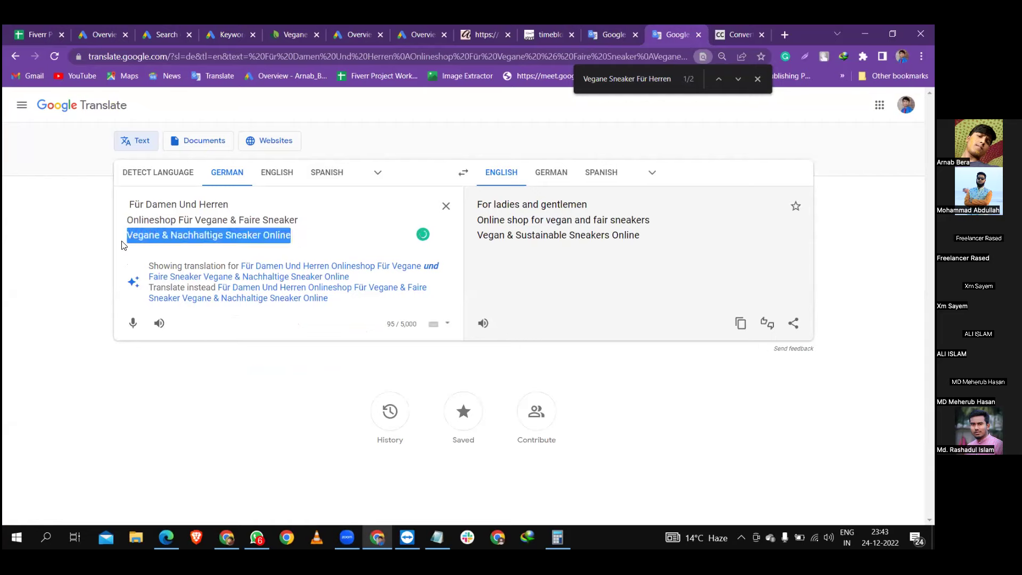
key(BackSpace)
key(ctrl+v)
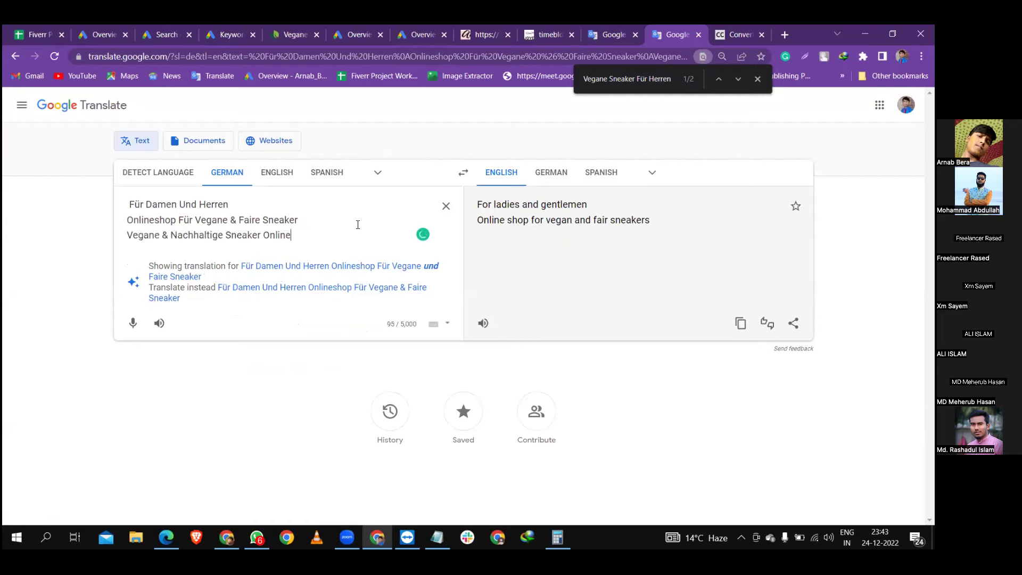
click(158, 30)
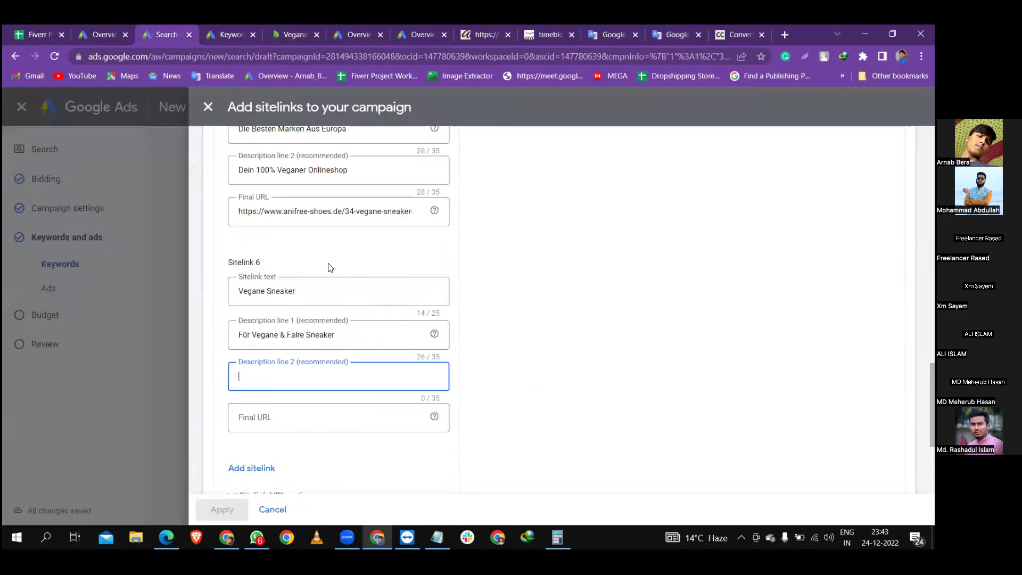
key(ctrl+v)
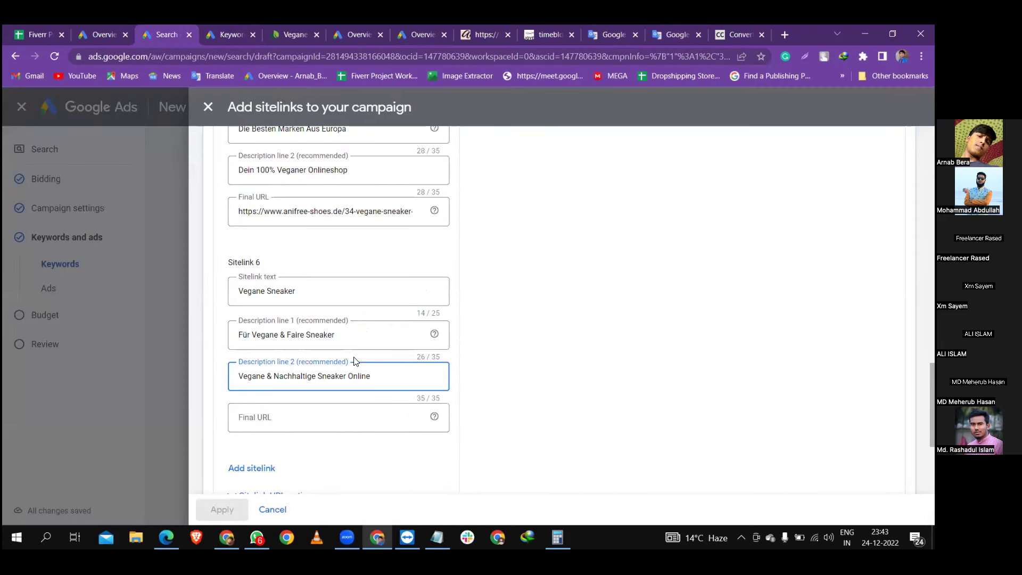
Select the 171-vegane-sneaker URL of the "Vegane Sneaker Für Damen Und Herren" entry in the Notepad notes
key(alt+Tab)
drag(697, 275, 477, 275)
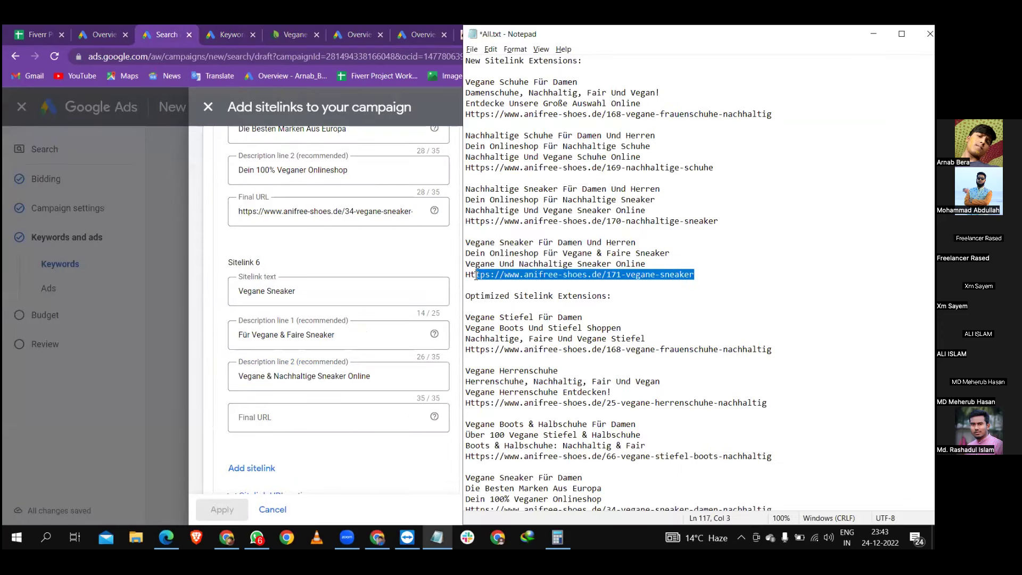